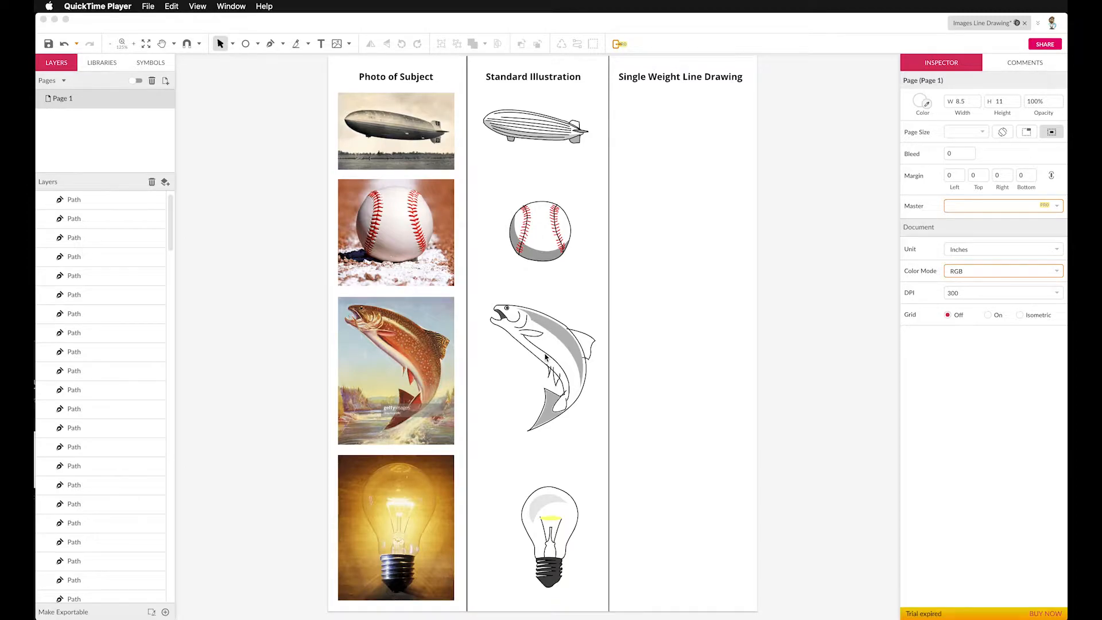
scroll(560, 229, down, 1)
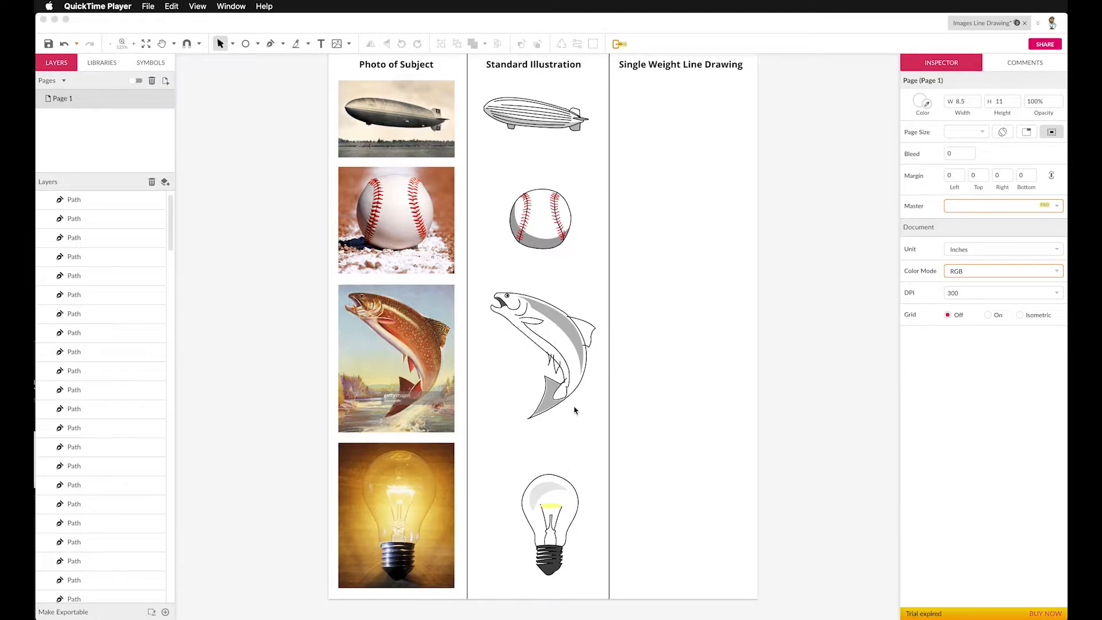
scroll(574, 410, up, 1)
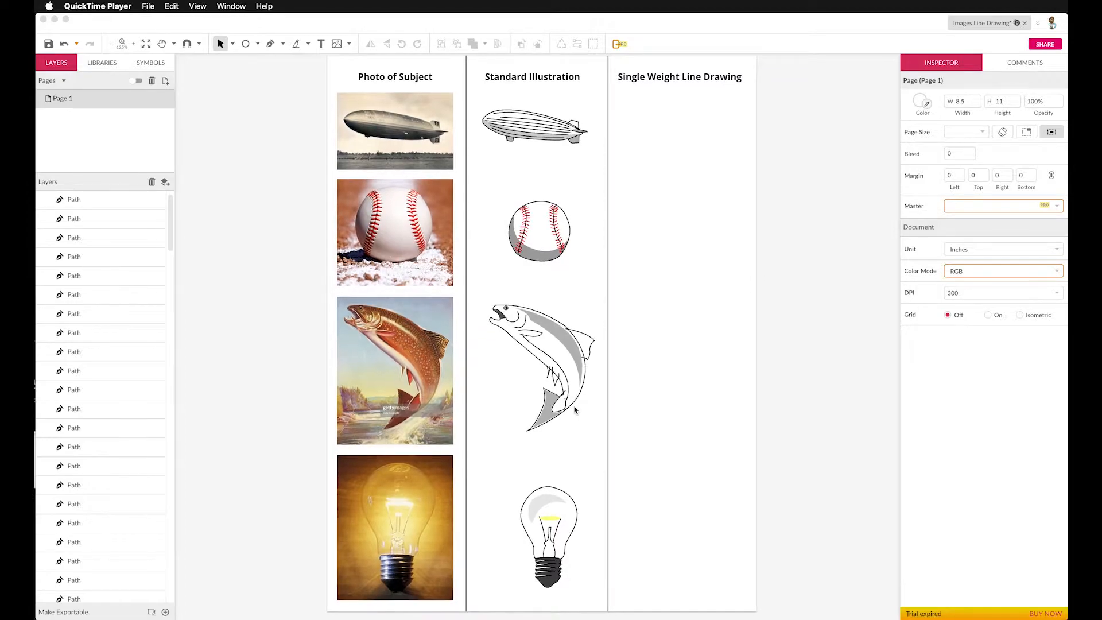
scroll(575, 410, down, 1)
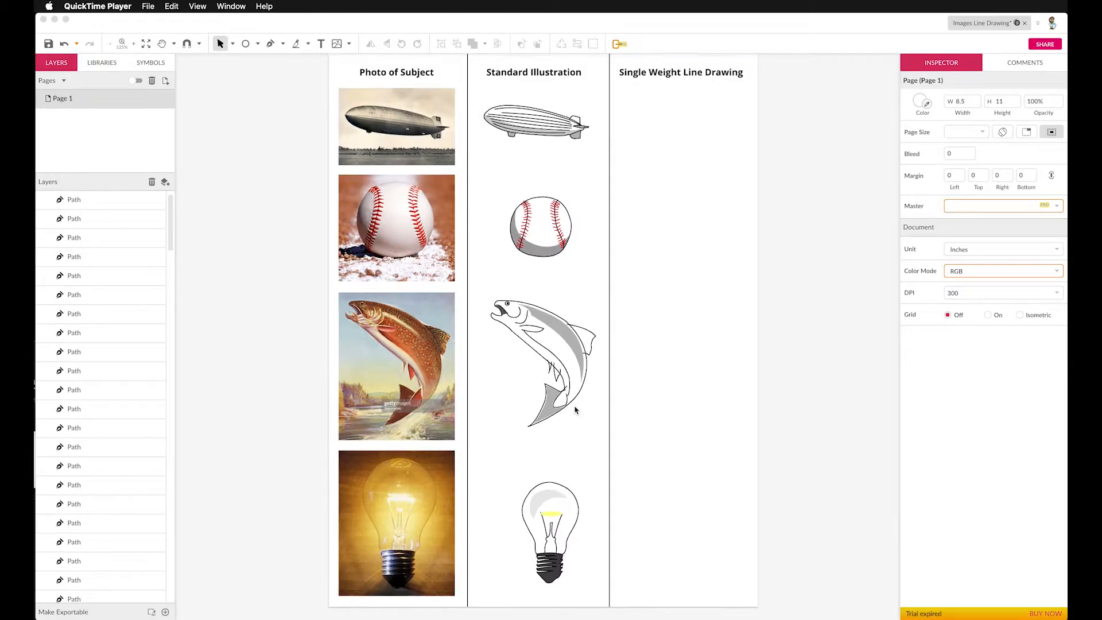
scroll(575, 410, down, 1)
scroll(575, 410, left, 1)
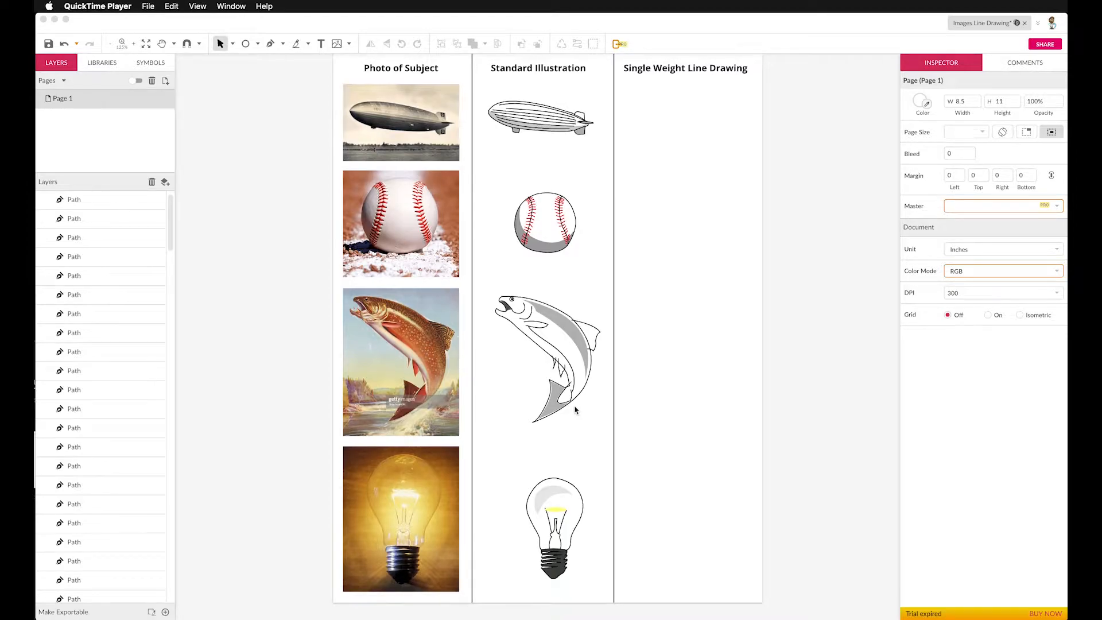
scroll(575, 410, down, 1)
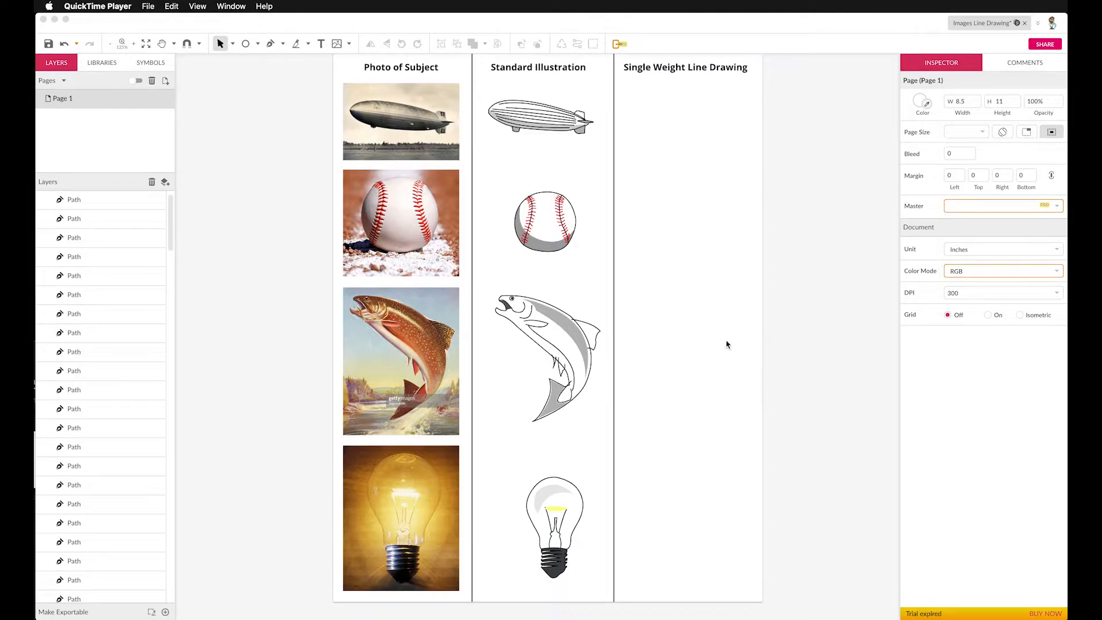
scroll(396, 132, up, 3)
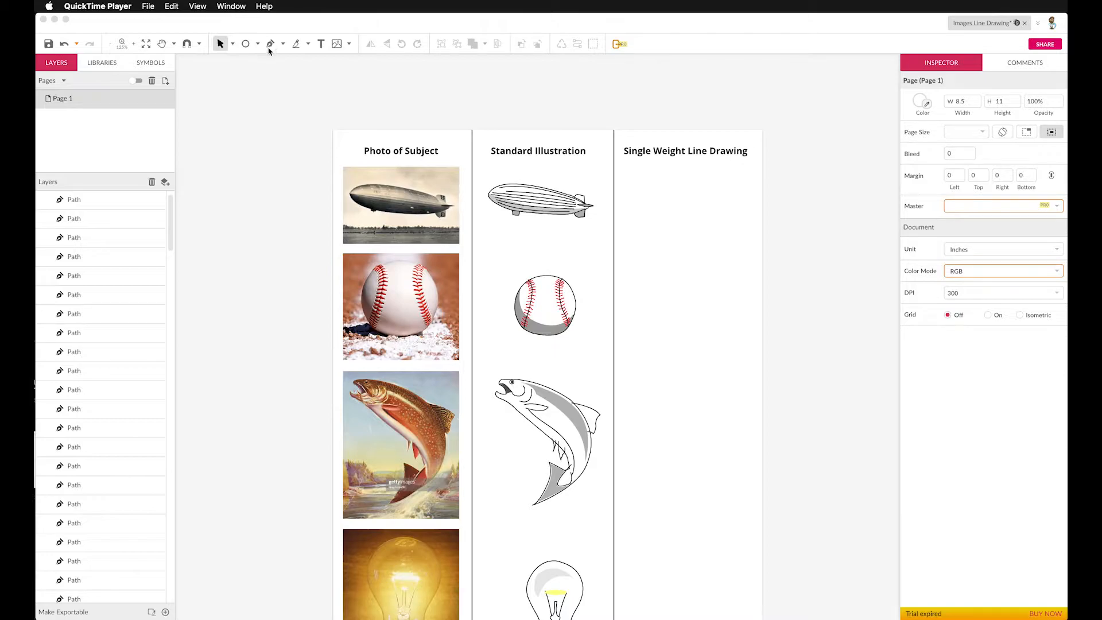
Draw the airship's upper outline with the Pen tool in the Single Weight Line Drawing column, about 1.93 in wide and 0.29 in high
click(273, 48)
click(272, 45)
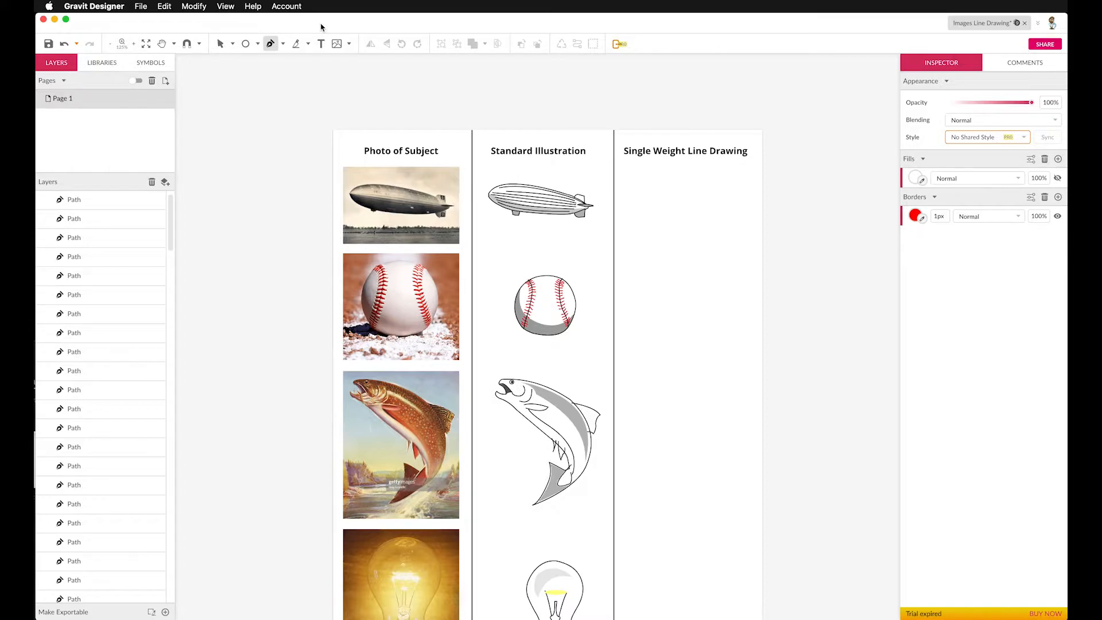
key(super+plus)
key(super+plus)
key(super+plus)
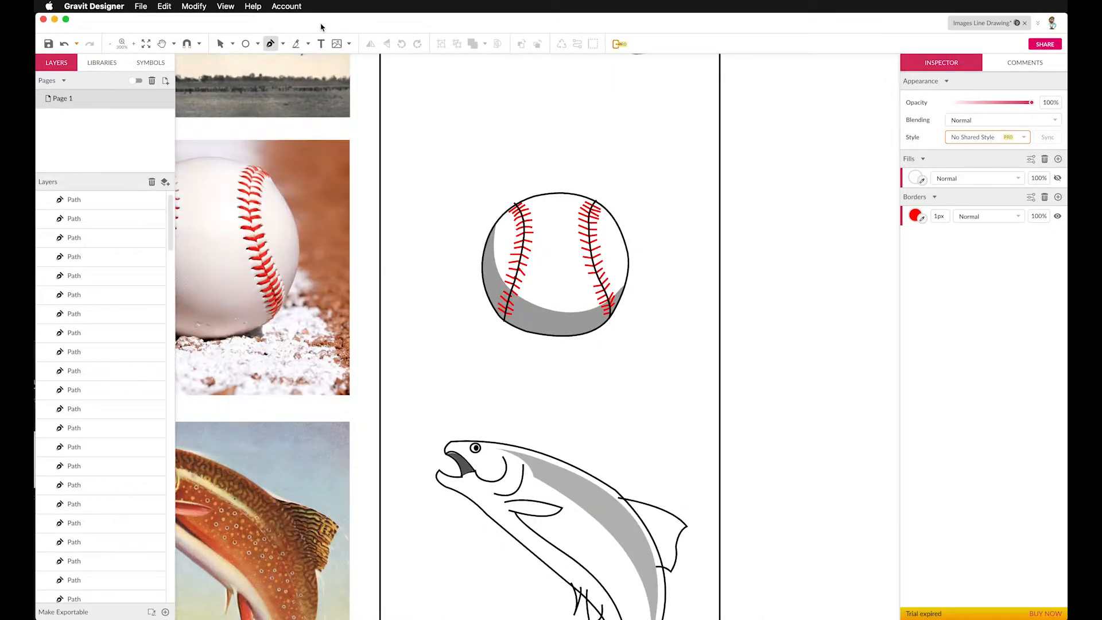
scroll(475, 170, up, 5)
scroll(475, 170, right, 2)
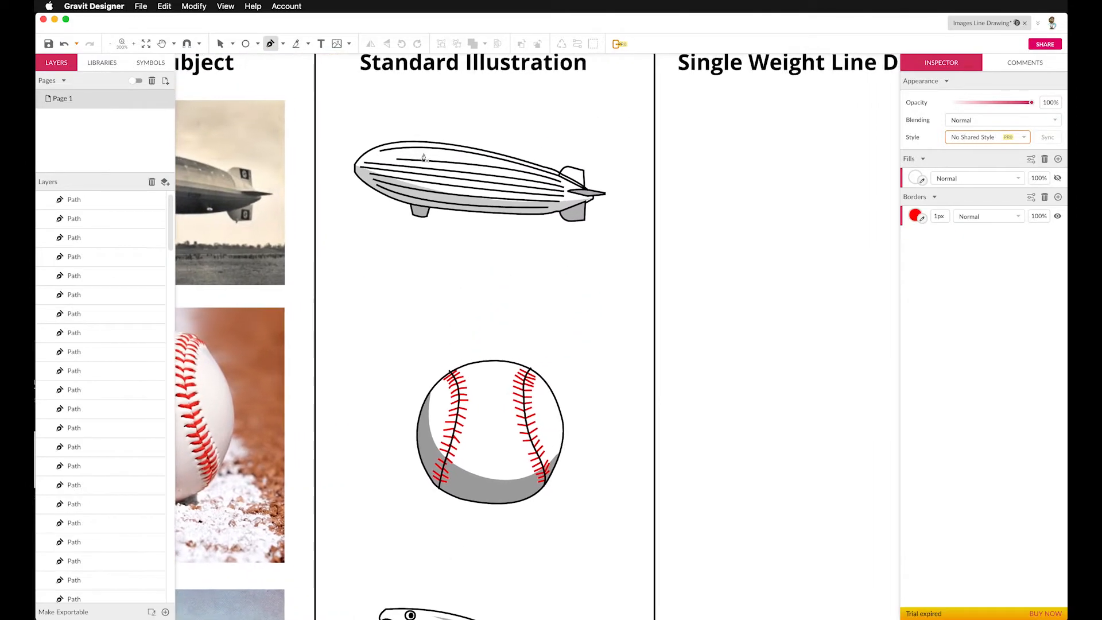
scroll(423, 157, right, 6)
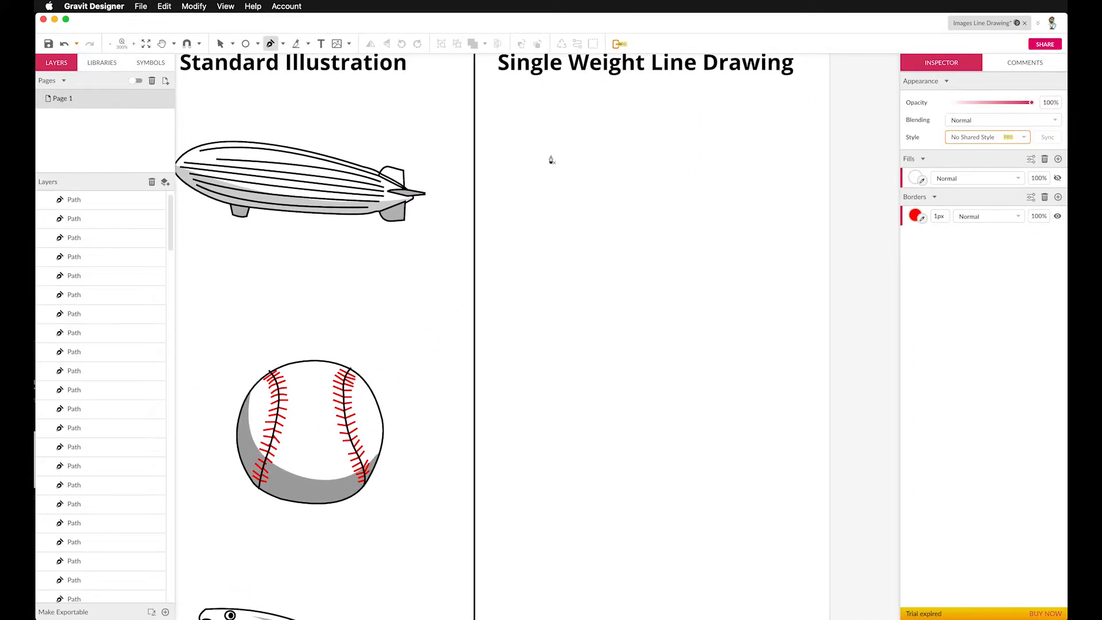
scroll(551, 160, left, 1)
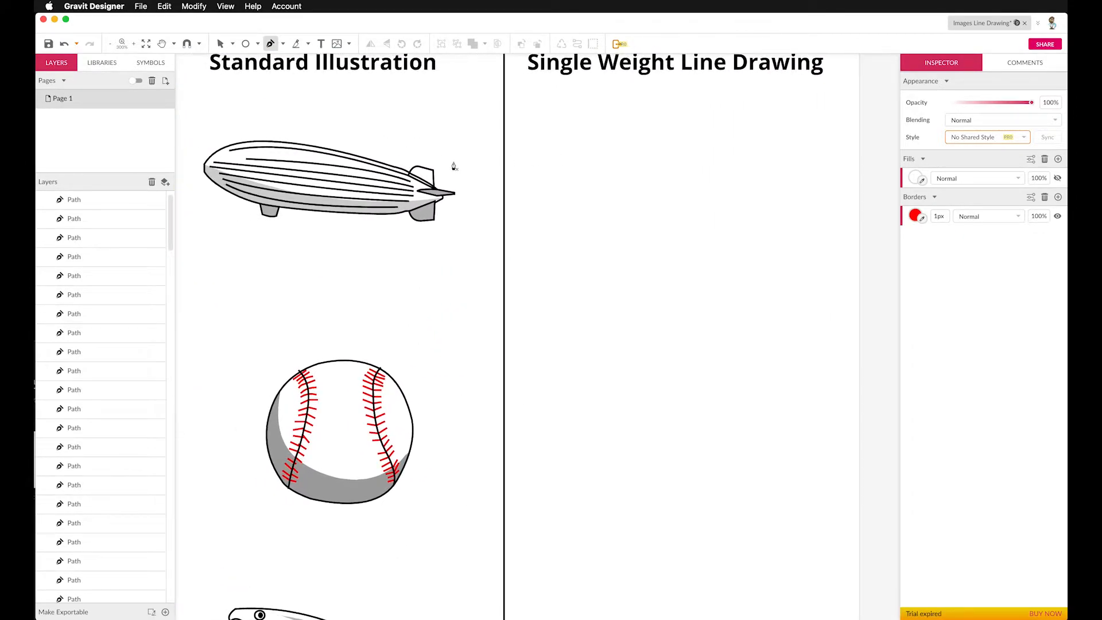
scroll(453, 165, left, 2)
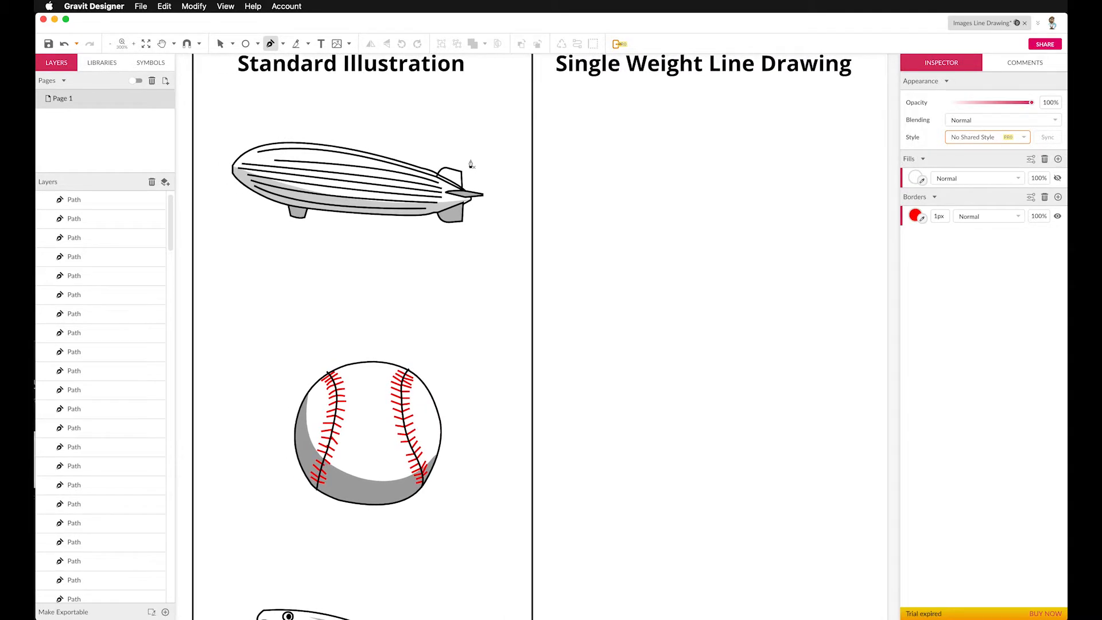
key(super+minus)
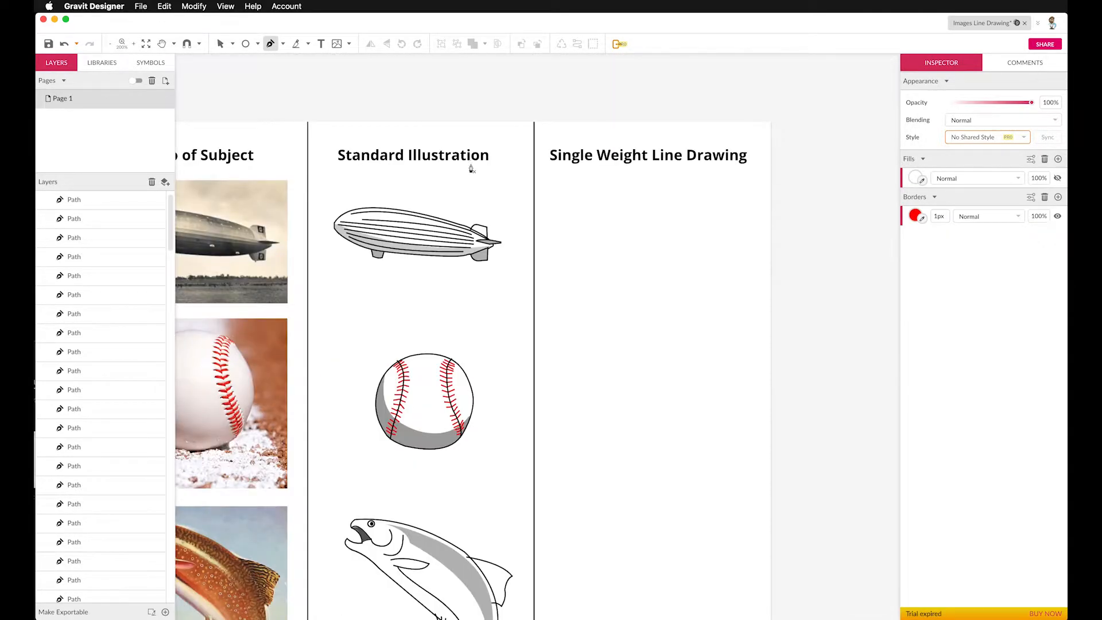
scroll(470, 167, left, 3)
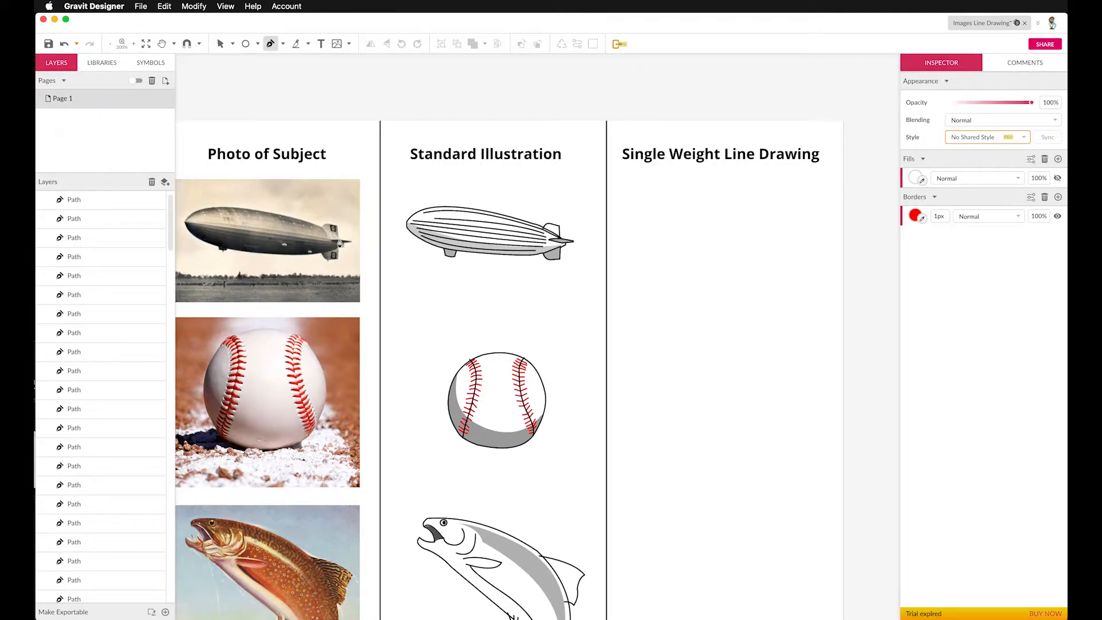
scroll(467, 242, down, 1)
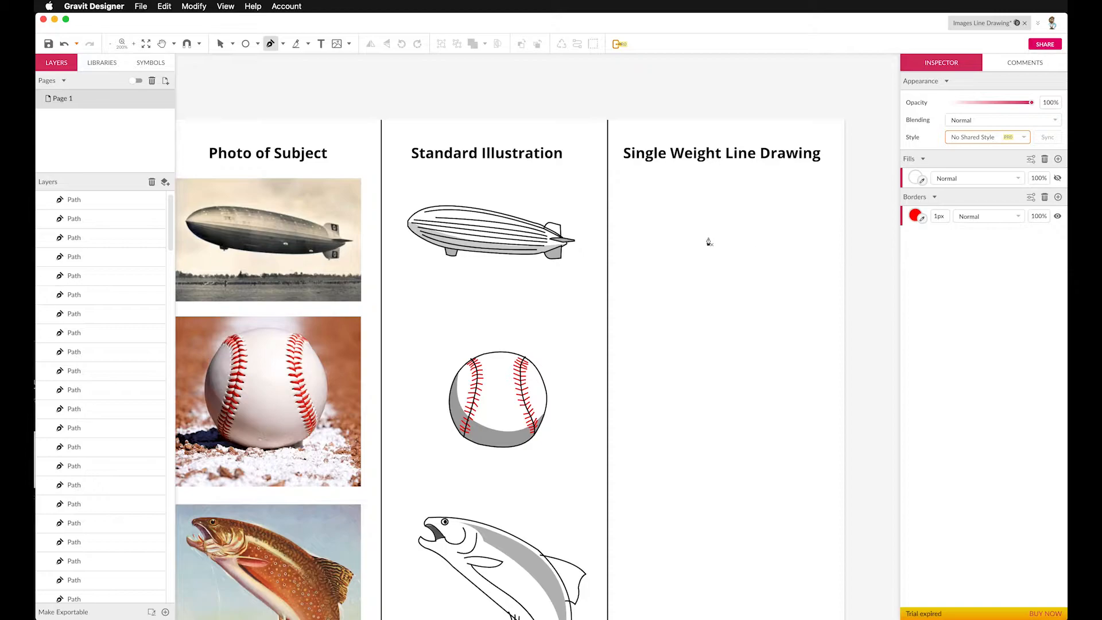
scroll(640, 250, down, 1)
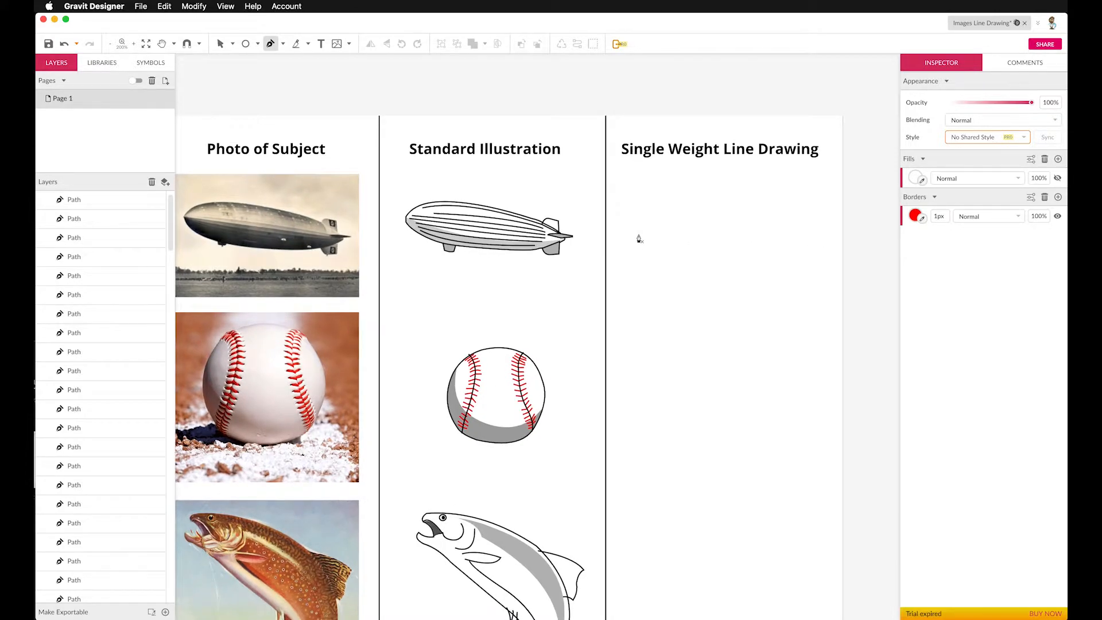
click(638, 234)
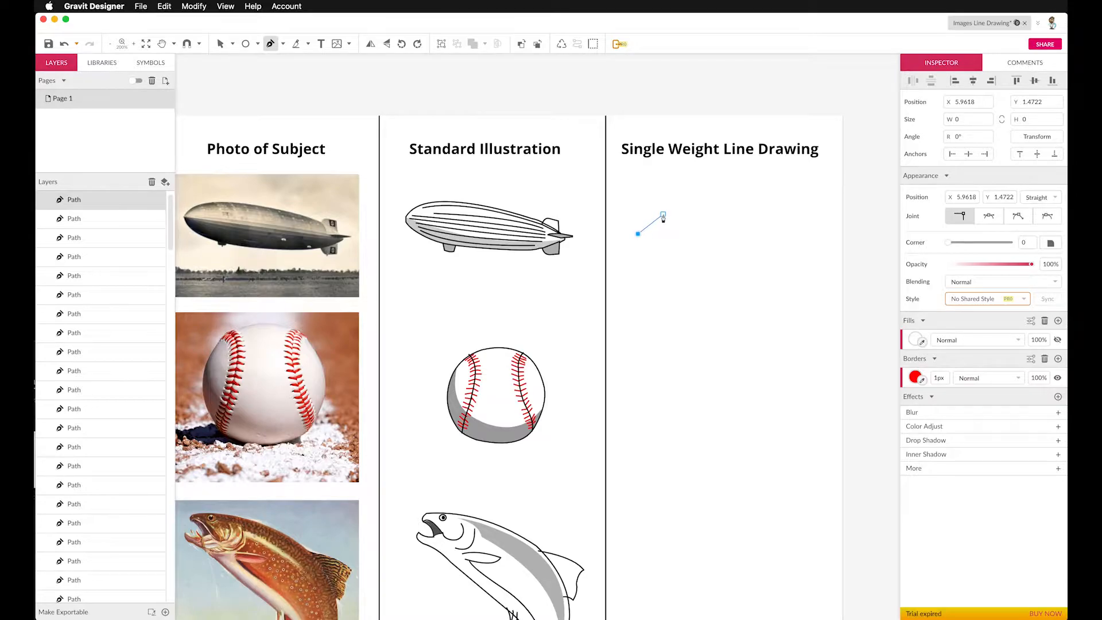
drag(678, 211, 706, 215)
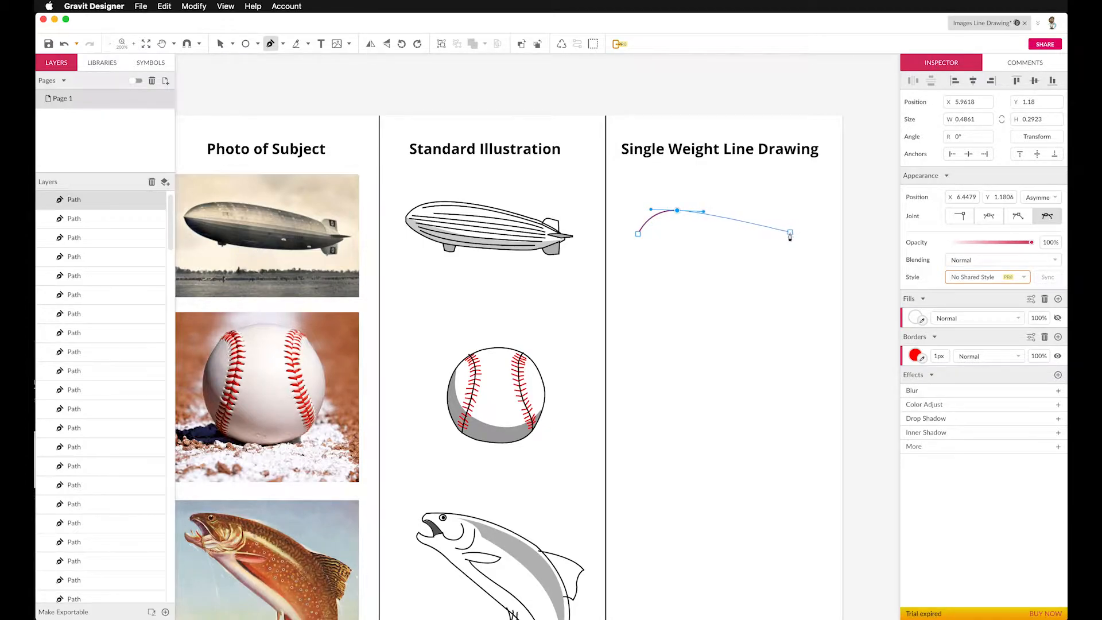
drag(795, 235, 835, 254)
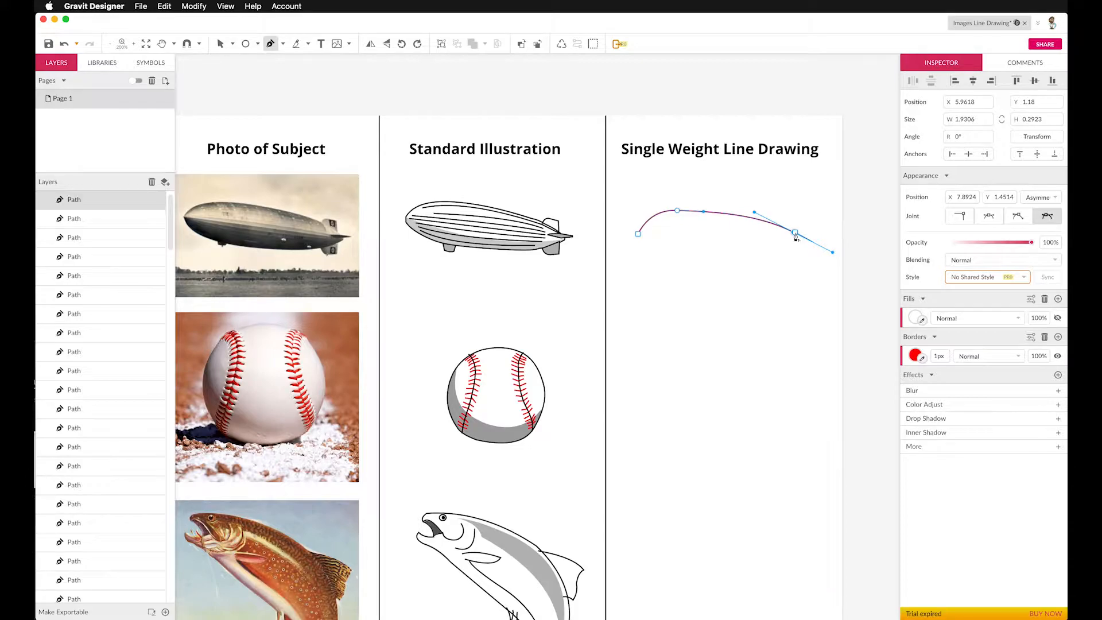
Extend the outline at the tail with a short curve hooking downward and finish the path
click(795, 233)
drag(794, 243, 790, 248)
scroll(790, 247, right, 1)
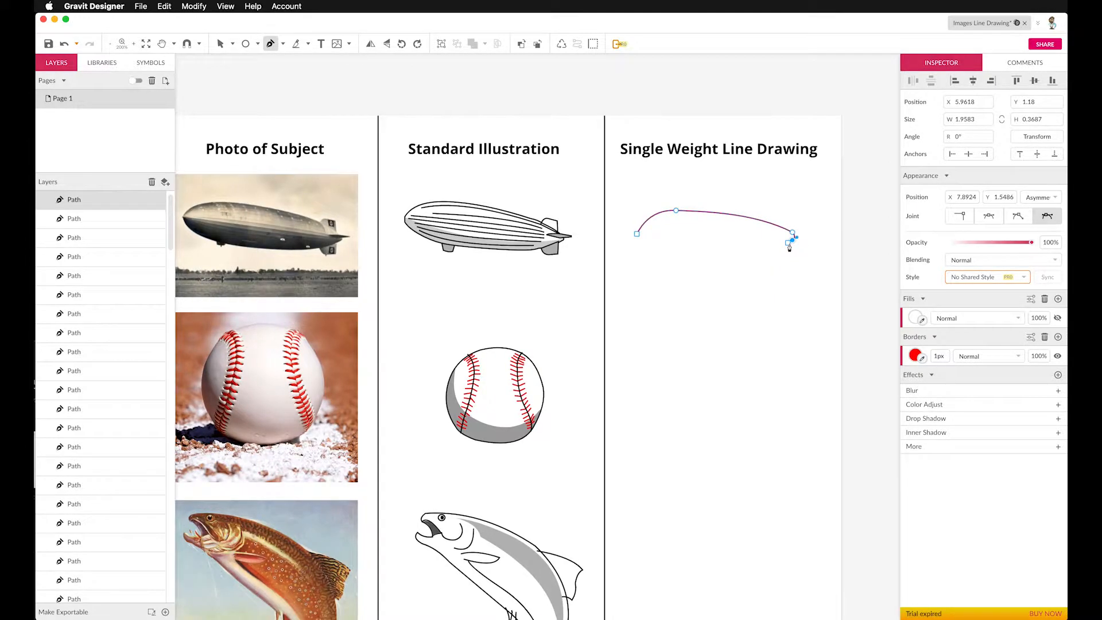
drag(789, 247, 790, 251)
key(Escape)
Adjust the rotation of the airship's upper outline to about 0.4°
click(706, 214)
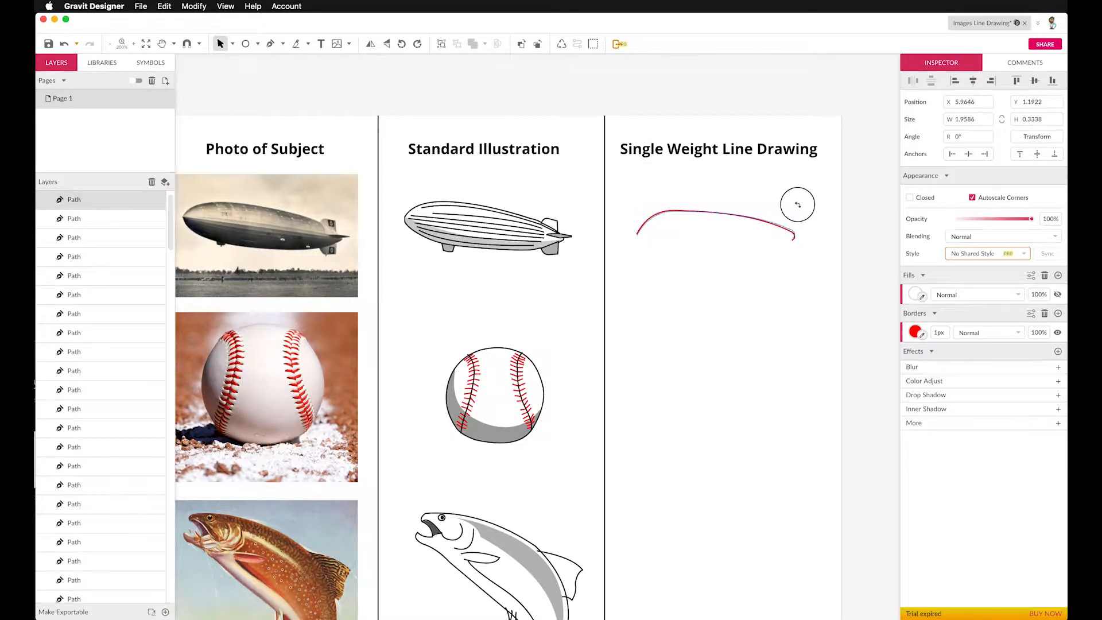
drag(792, 201, 777, 199)
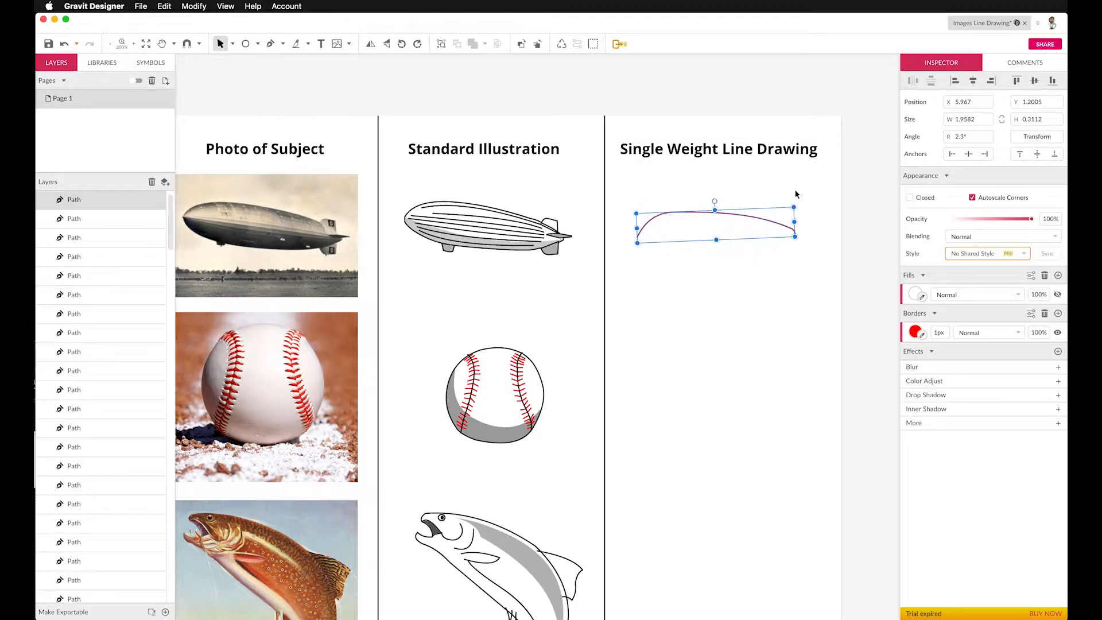
click(698, 110)
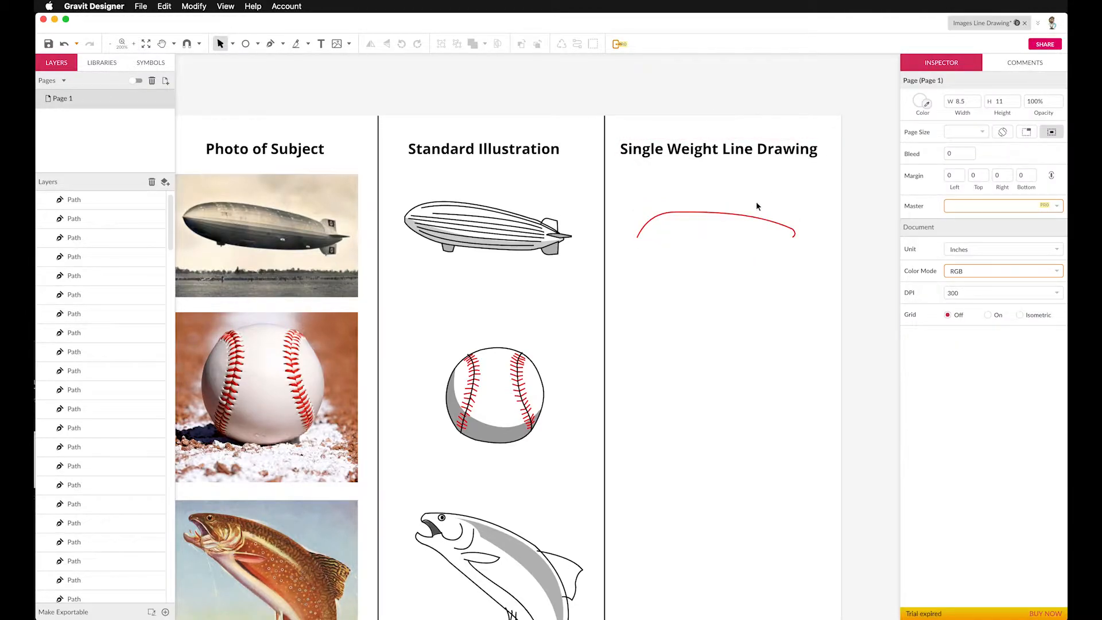
click(755, 217)
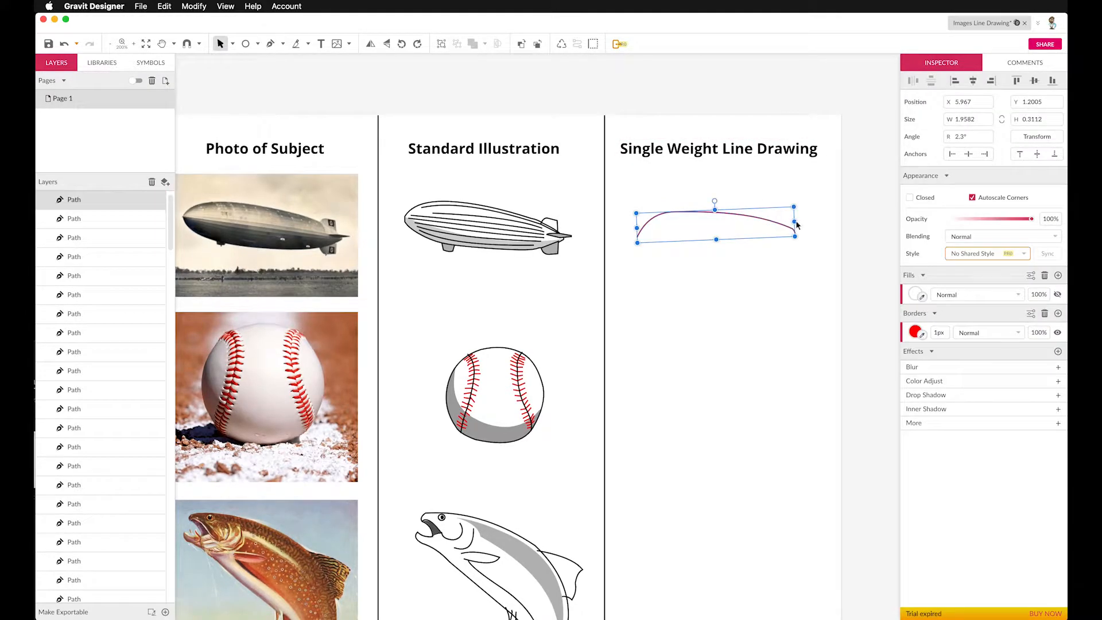
drag(802, 205, 798, 204)
click(646, 109)
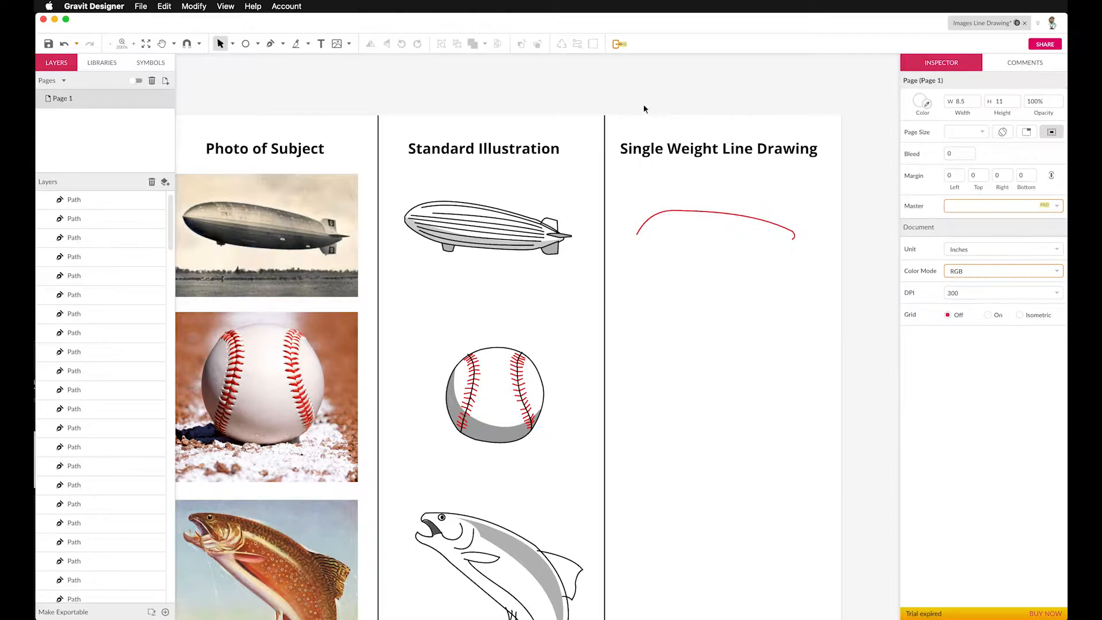
Flip a copy of the upper outline vertically and place it directly below to form the airship's lower outline
click(703, 216)
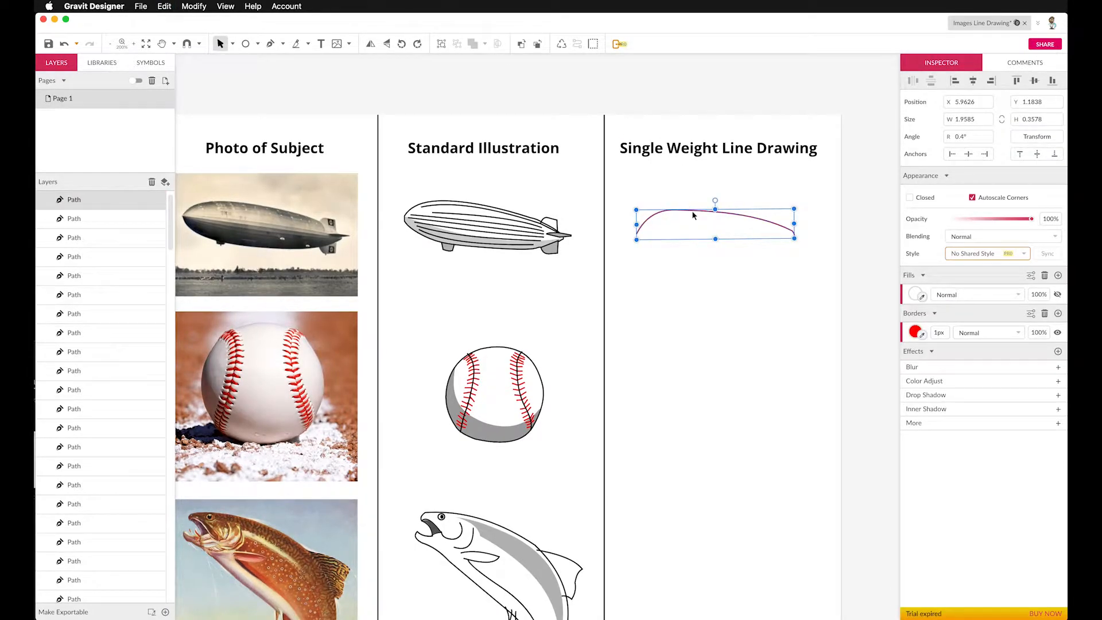
click(194, 7)
mouse_move(204, 41)
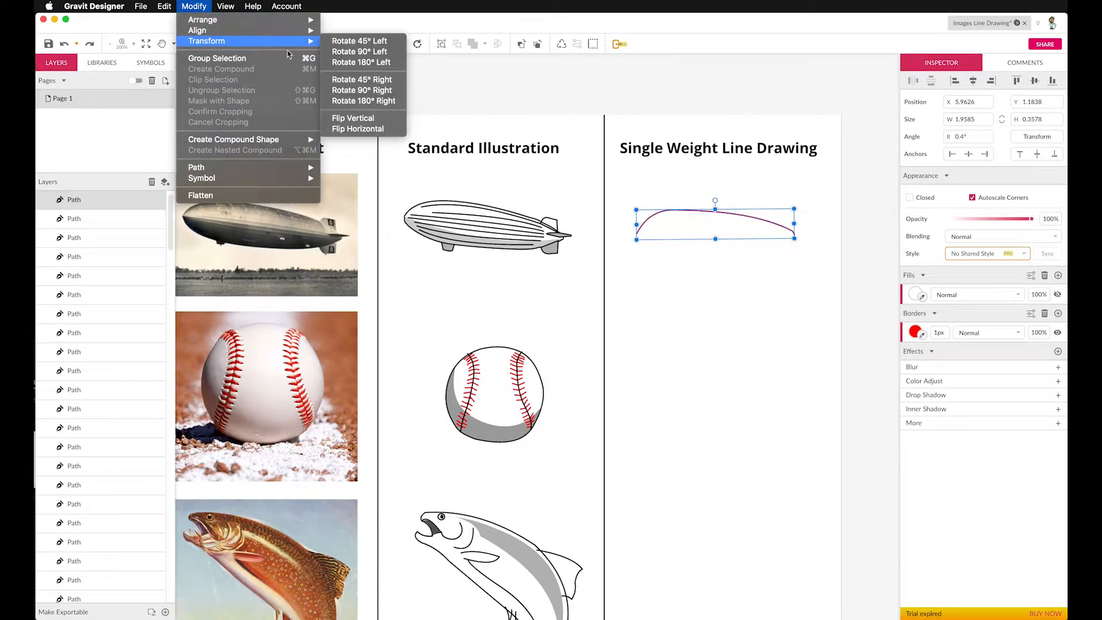
click(361, 117)
drag(728, 236, 728, 260)
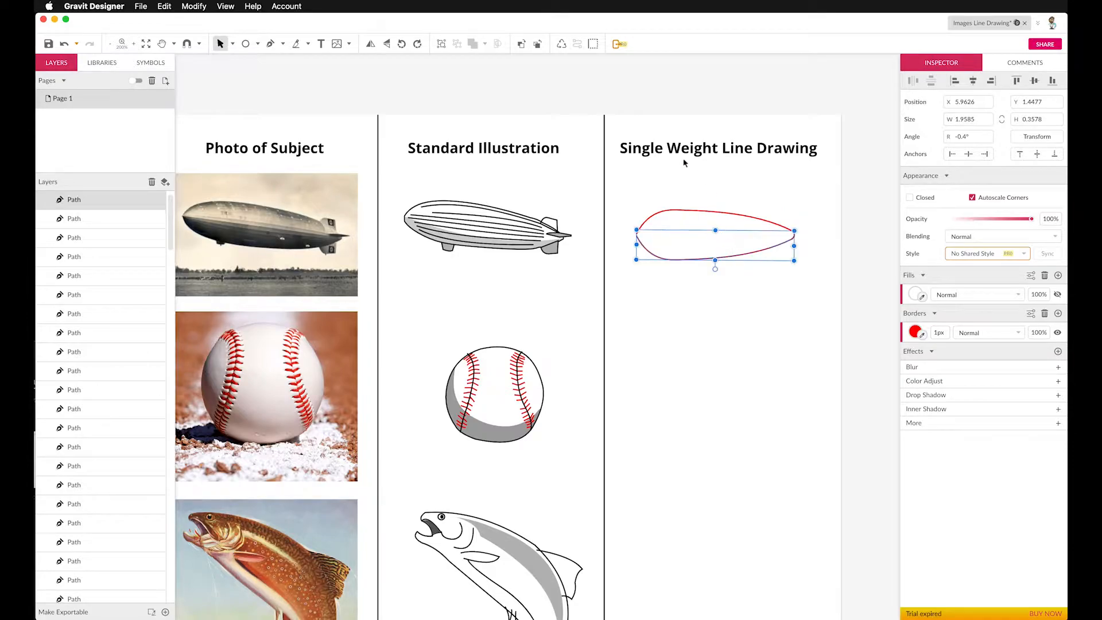
click(635, 122)
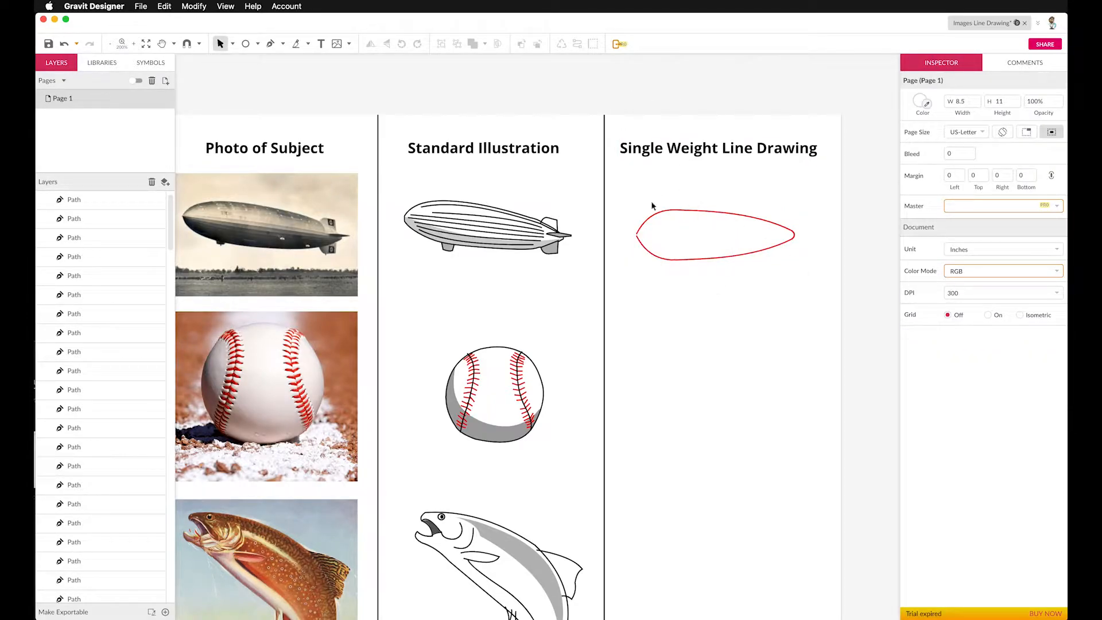
Extend the upper outline's open end at the airship's nose with a short straight segment that meets the lower outline
scroll(645, 225, left, 1)
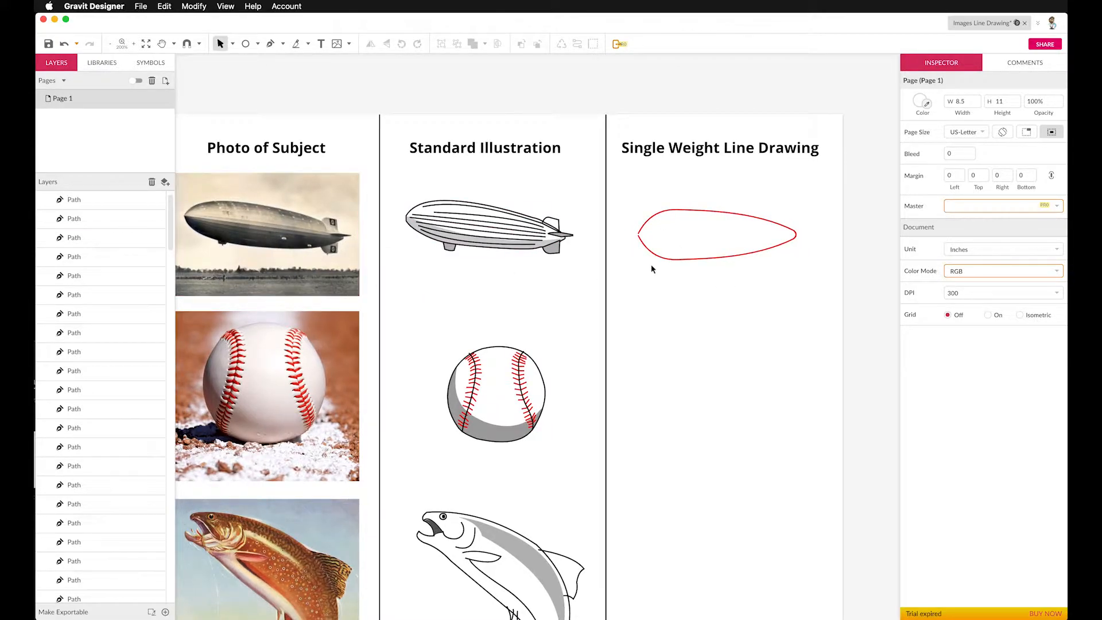
click(270, 44)
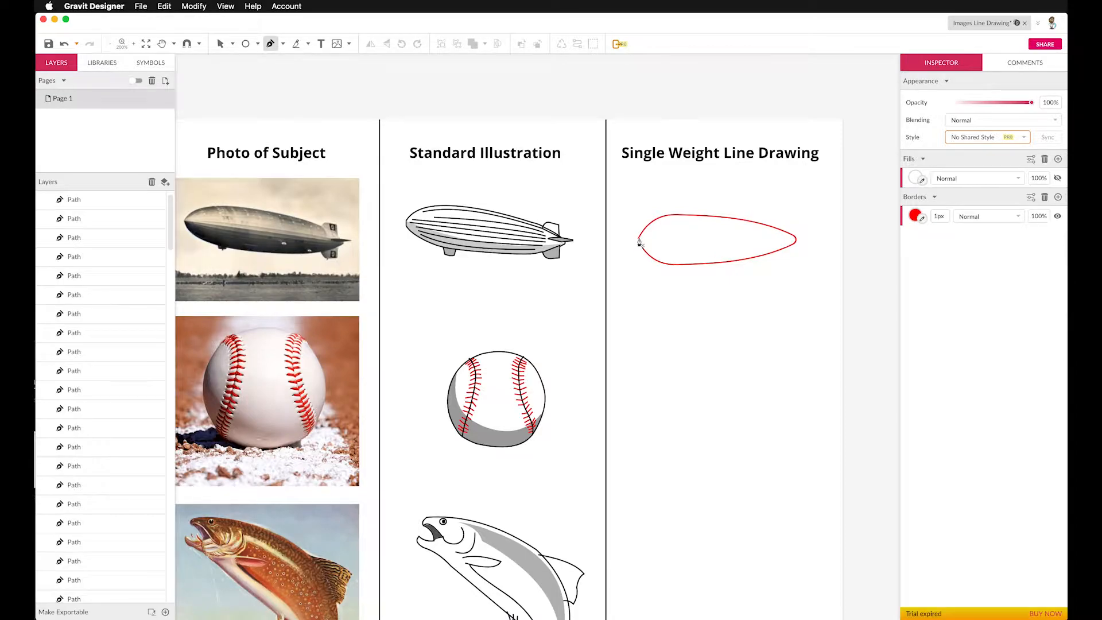
key(super+minus)
key(super+plus)
key(super+plus)
key(super+plus)
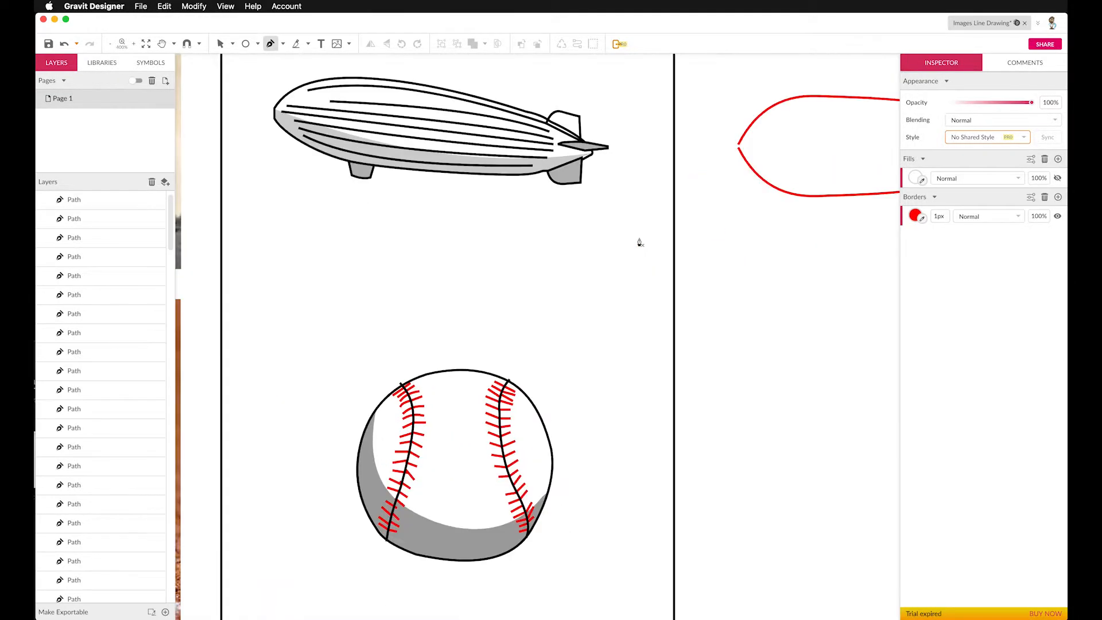
scroll(657, 238, up, 2)
scroll(793, 165, up, 1)
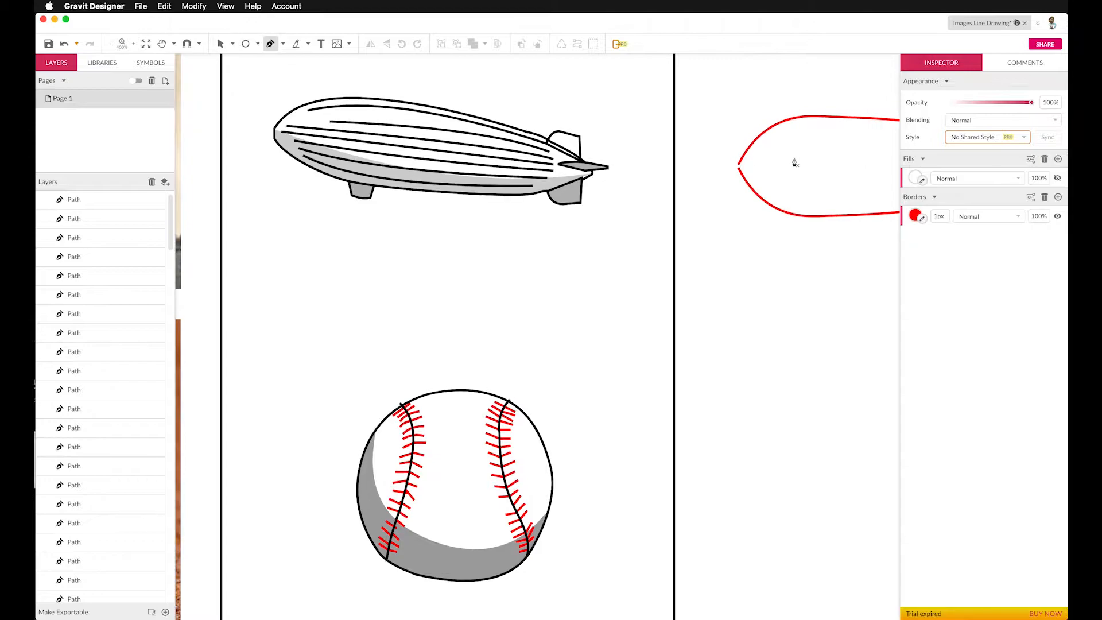
scroll(749, 154, up, 1)
click(220, 44)
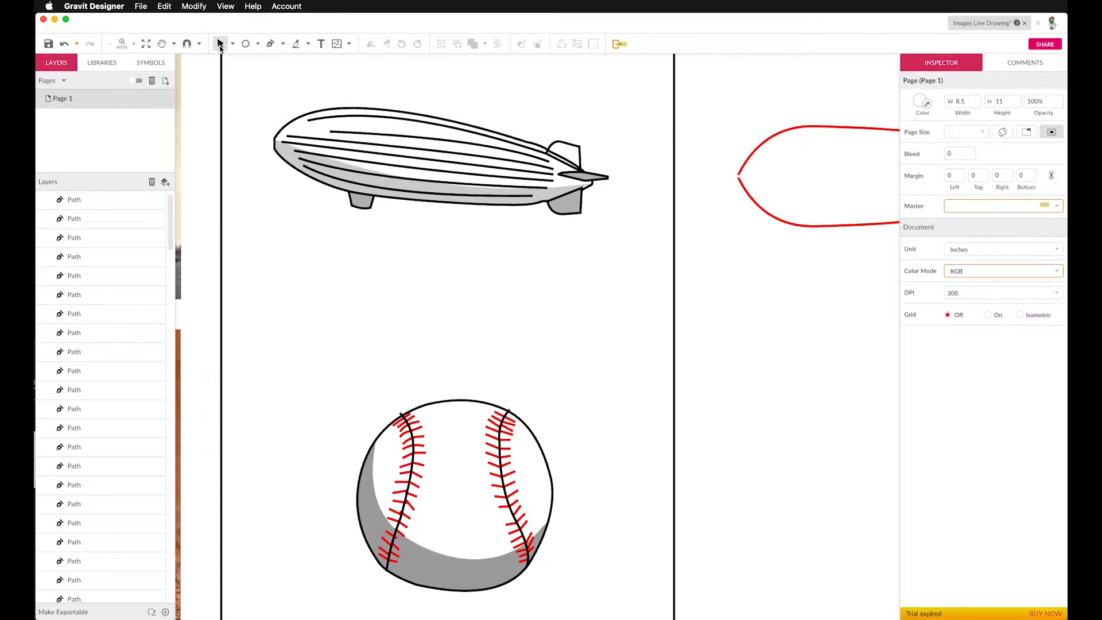
click(764, 148)
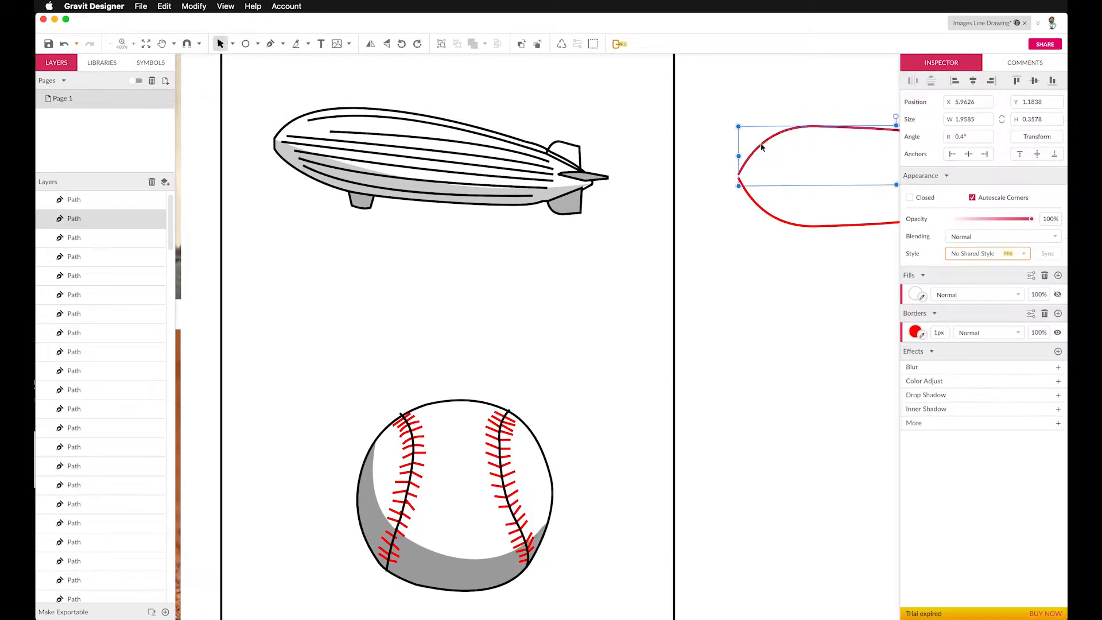
click(270, 43)
scroll(458, 111, up, 1)
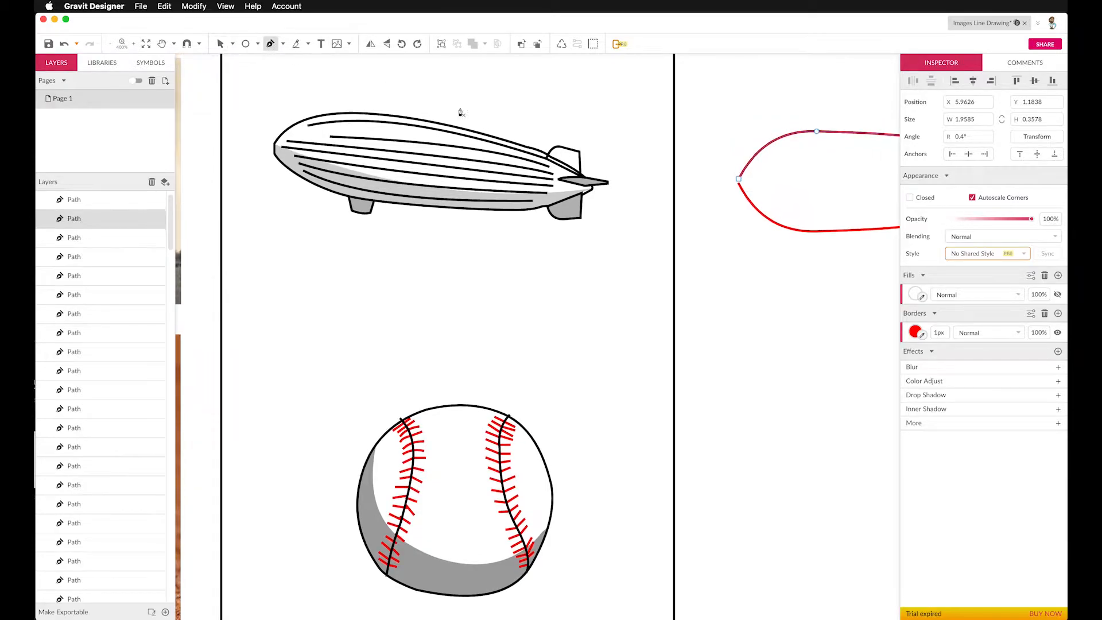
click(739, 180)
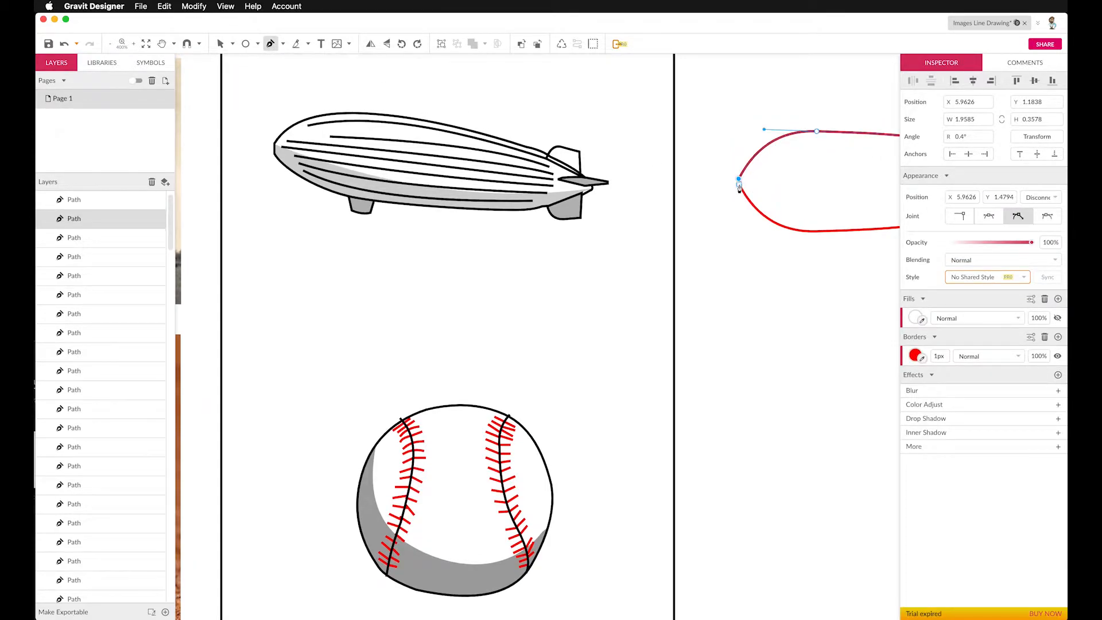
click(740, 185)
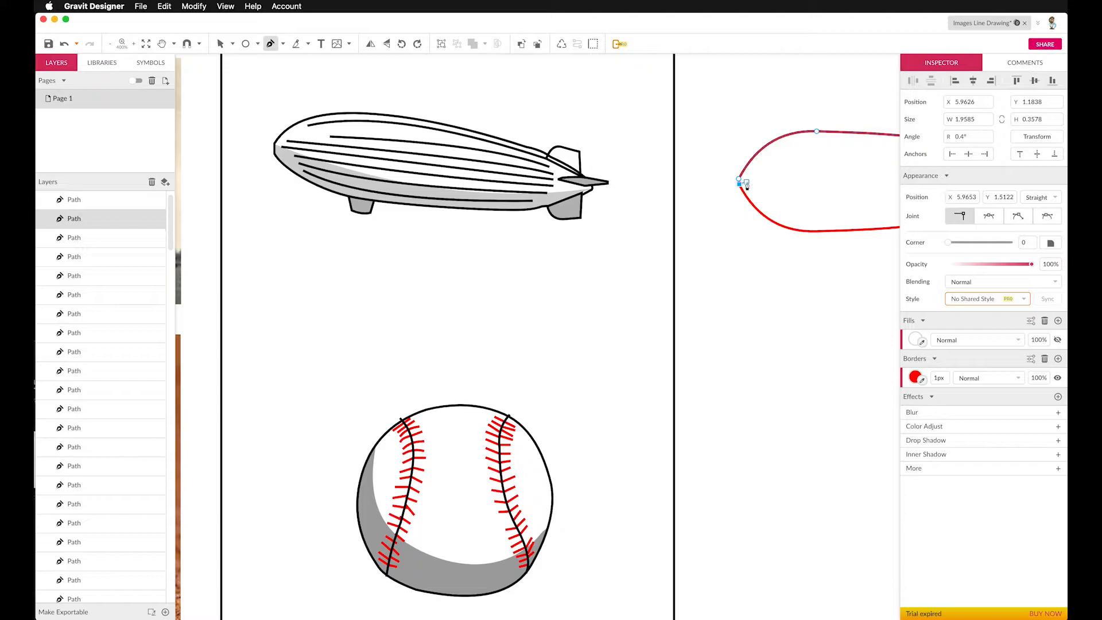
key(Escape)
Draw the upper tail fin with the Pen tool, curved at the front and straight-edged behind, about 0.30 in wide and 0.21 in high
scroll(764, 215, right, 10)
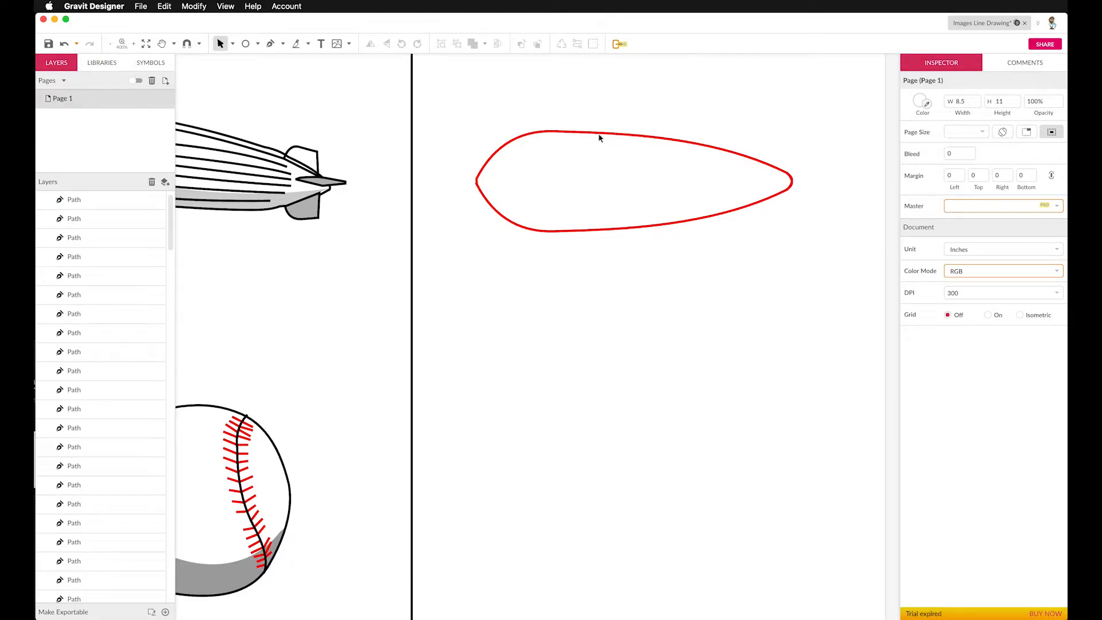
click(270, 44)
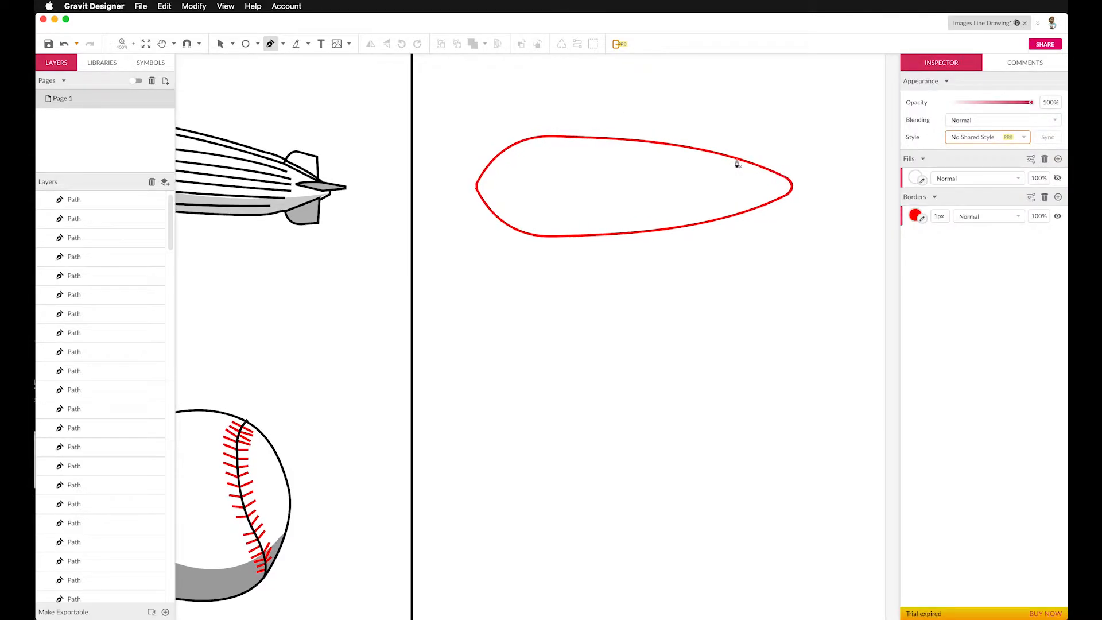
drag(737, 158, 783, 145)
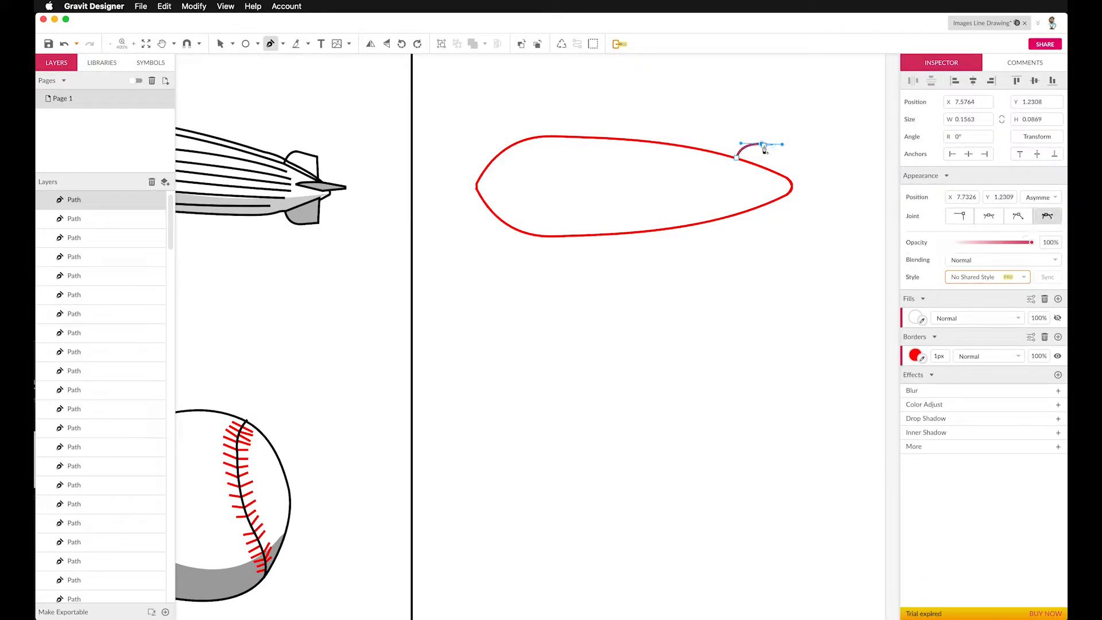
click(763, 144)
click(785, 145)
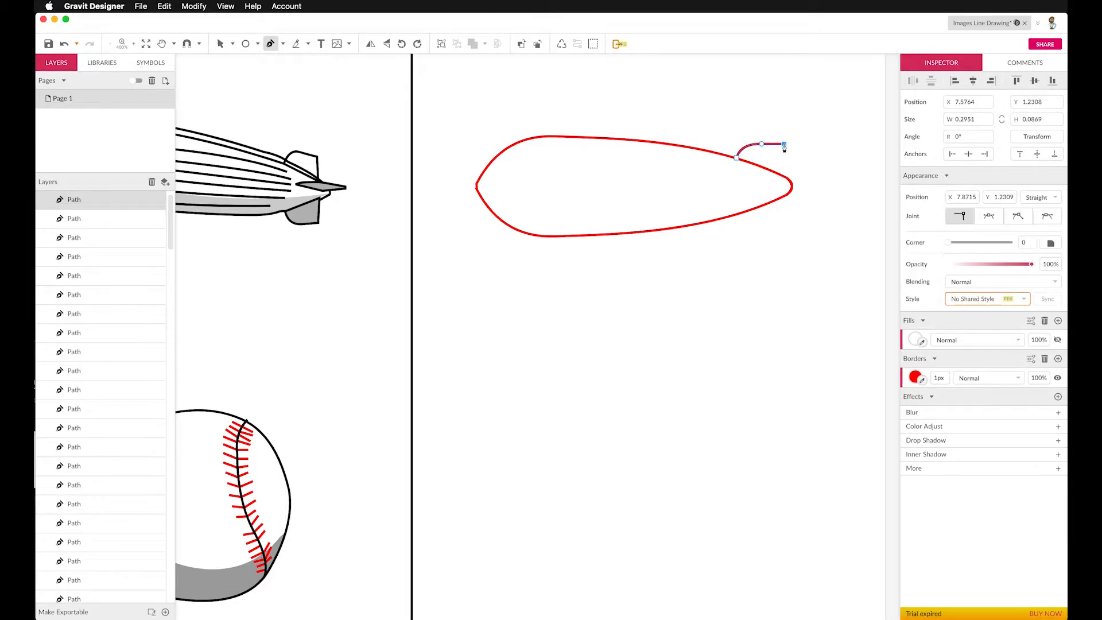
click(784, 179)
key(Escape)
key(Escape)
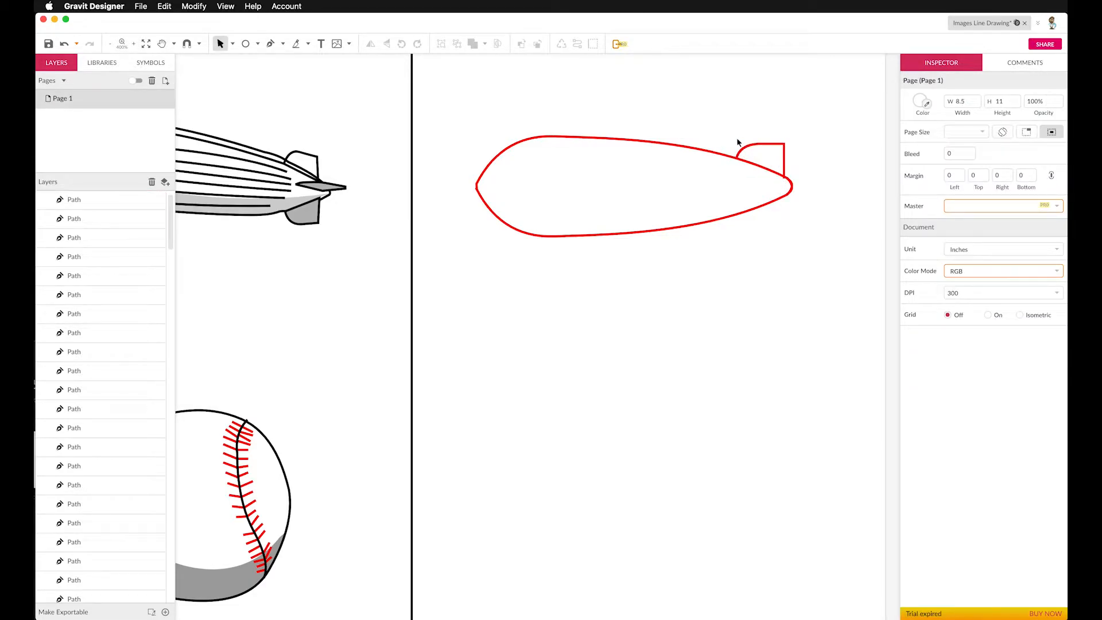
Flip a copy of the tail fin vertically and place it under the hull as the lower tail fin
click(271, 43)
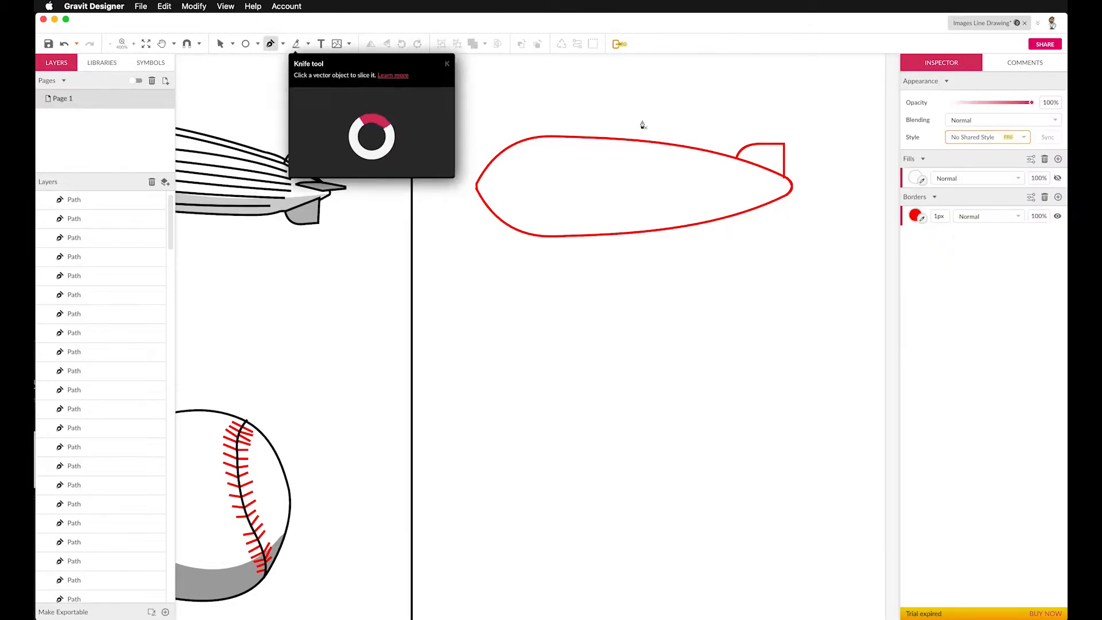
click(220, 44)
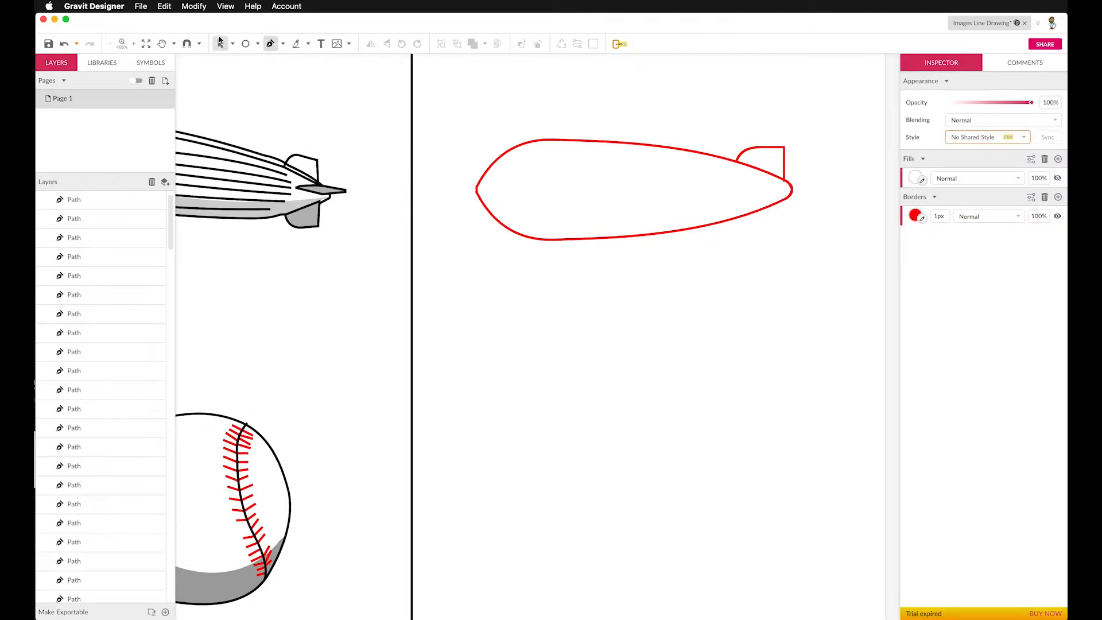
click(774, 149)
key(super+z)
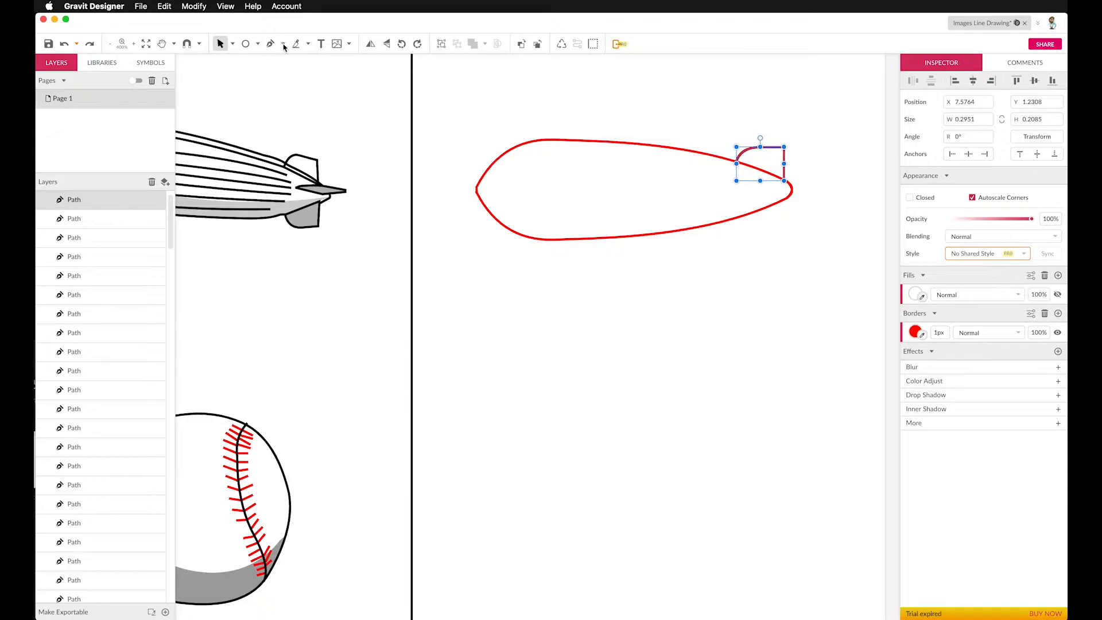
click(194, 6)
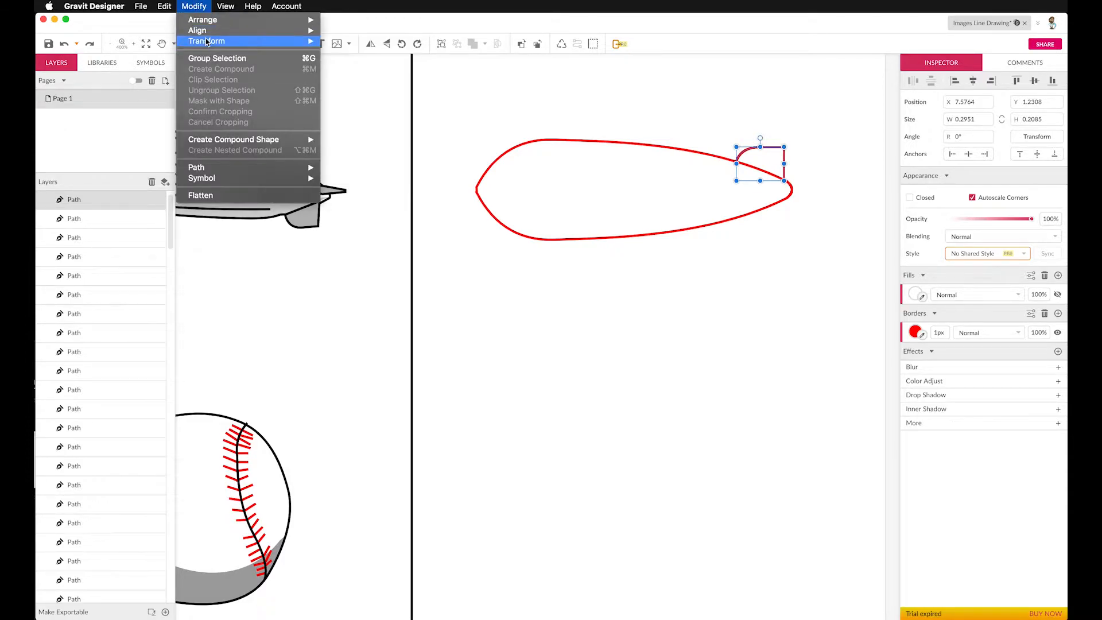
mouse_move(207, 41)
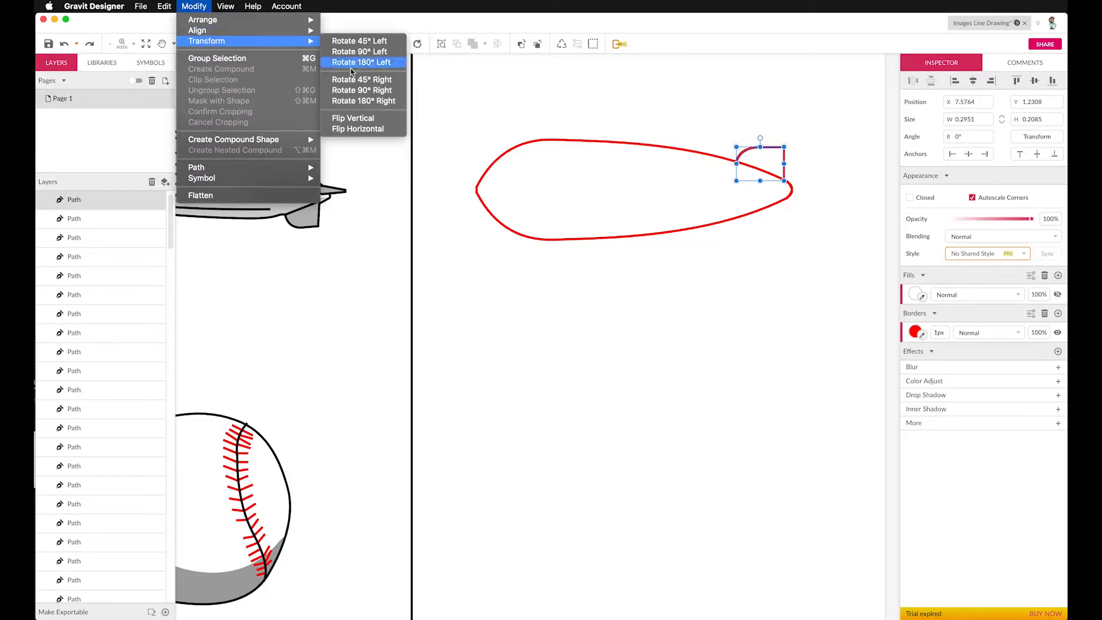
click(344, 118)
drag(743, 180, 741, 230)
click(560, 112)
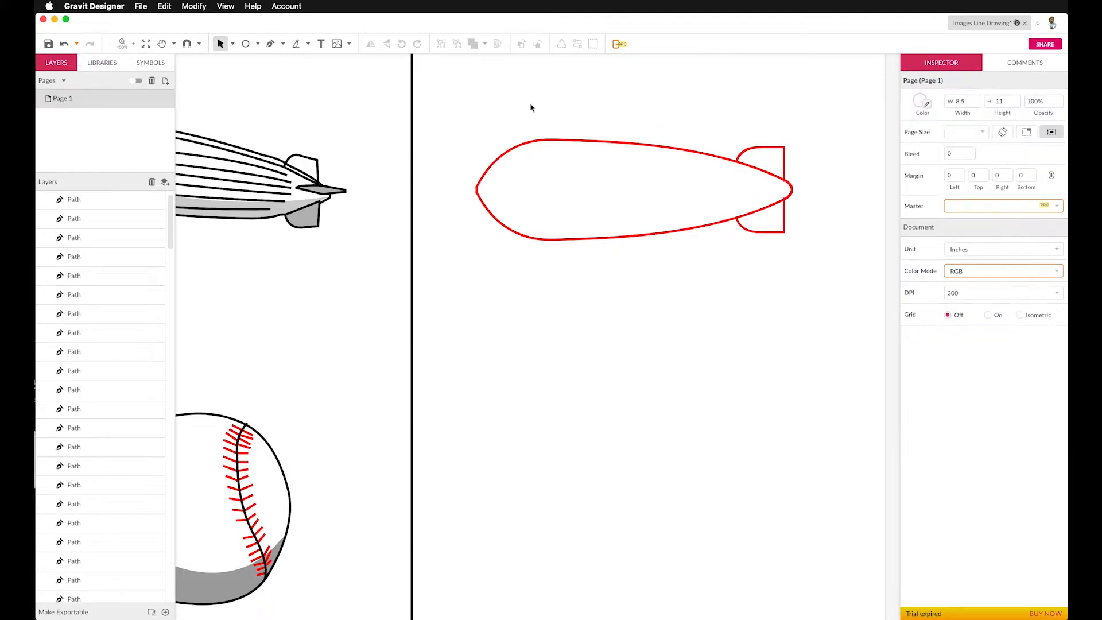
Draw a small open trapezoid gondola with the Pen tool beneath the hull's widest part, about 0.10 in high
scroll(613, 85, left, 1)
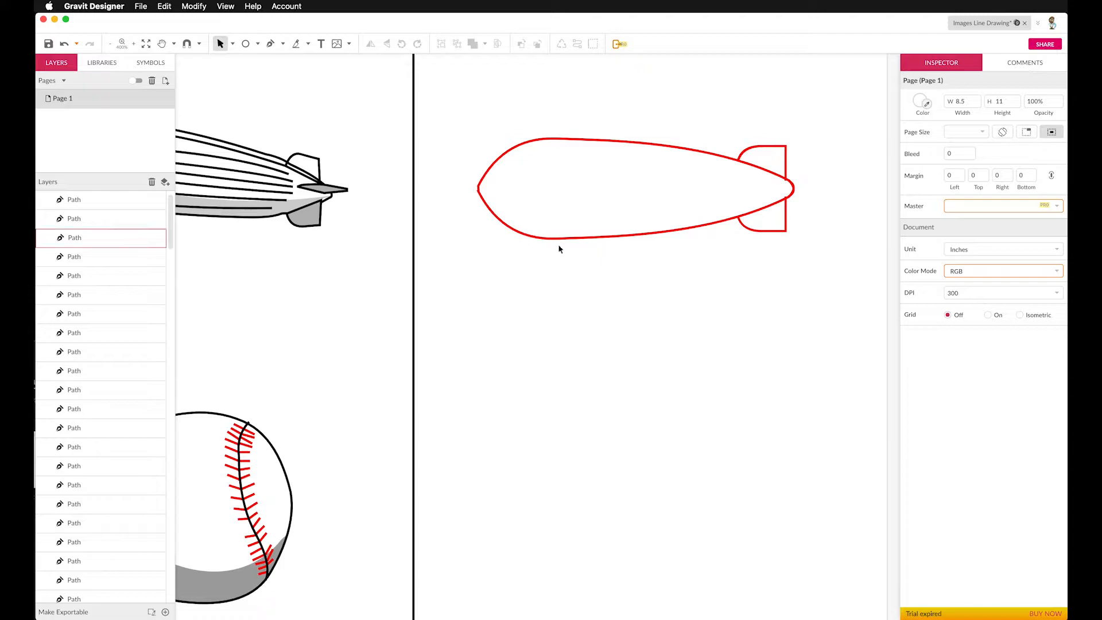
click(270, 45)
scroll(501, 207, up, 1)
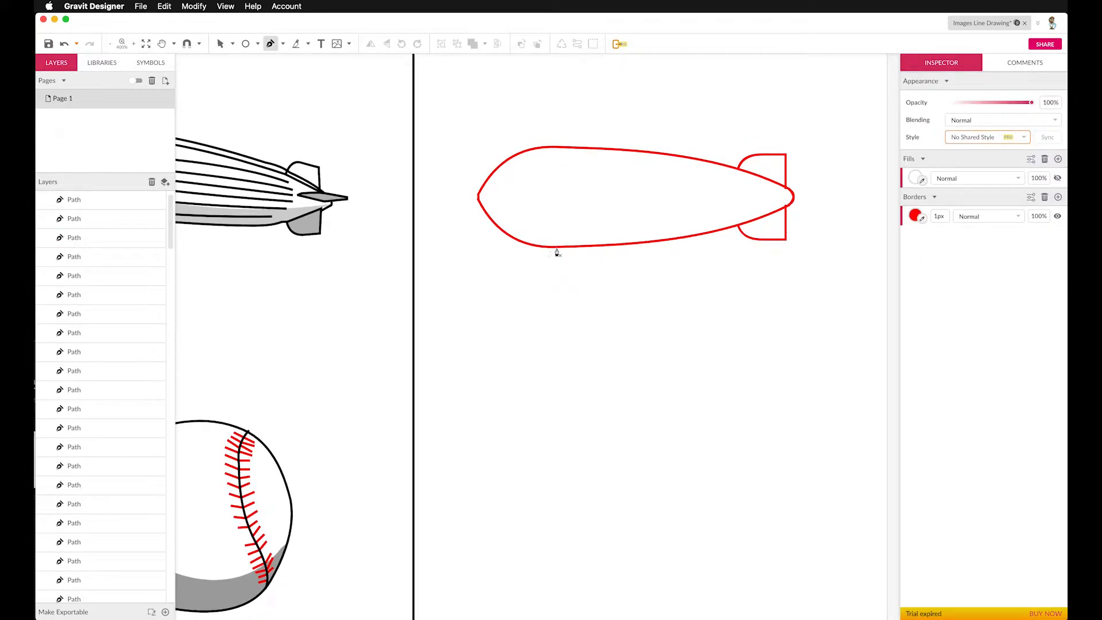
click(556, 248)
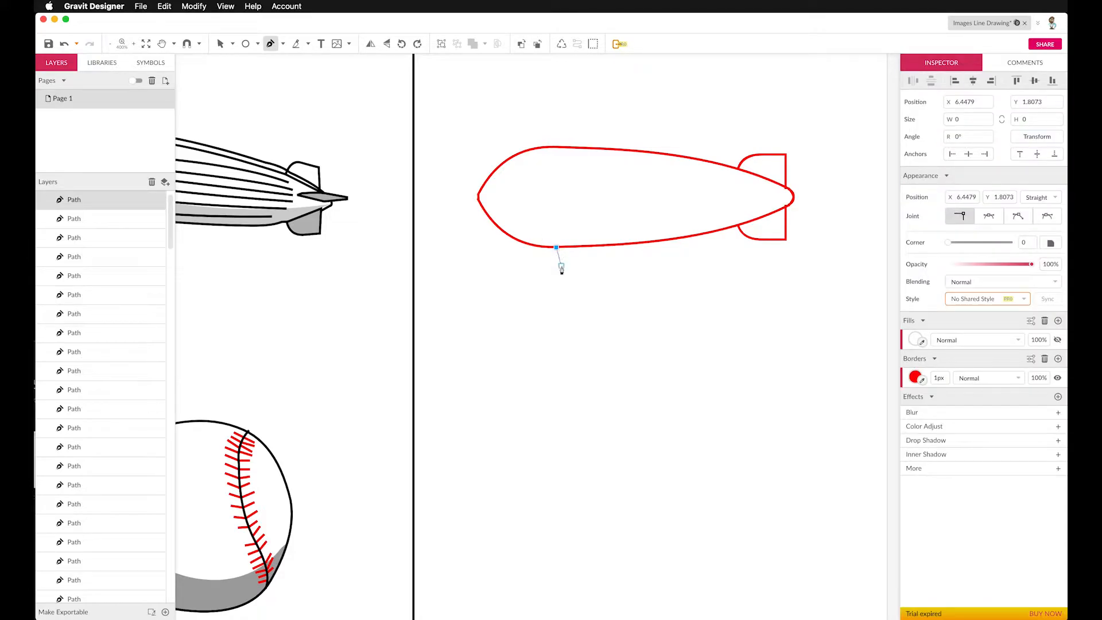
click(562, 264)
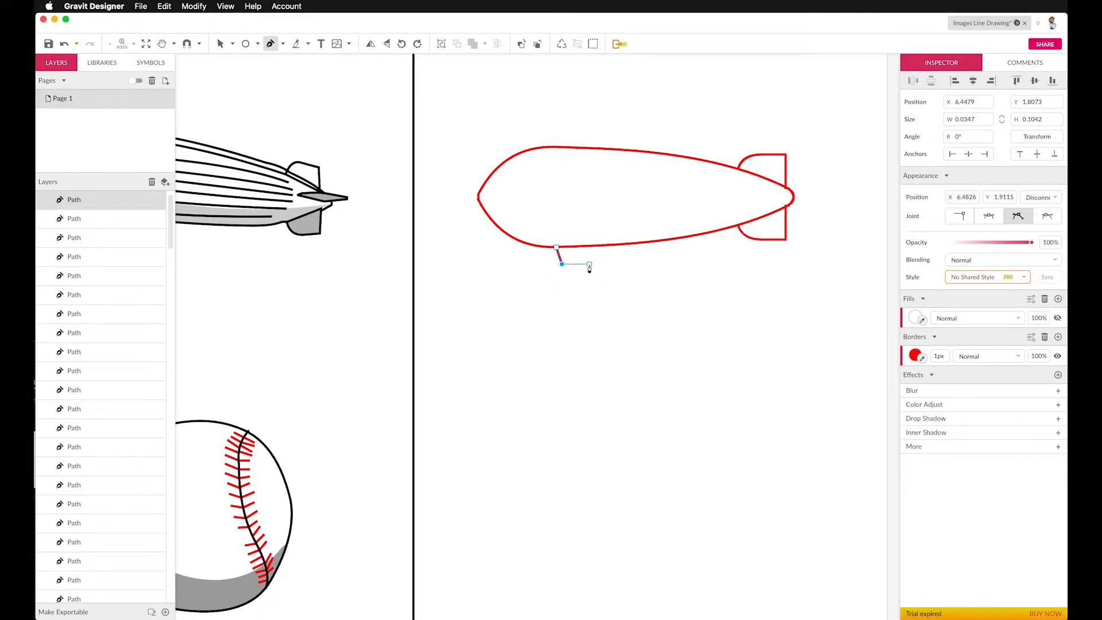
click(590, 264)
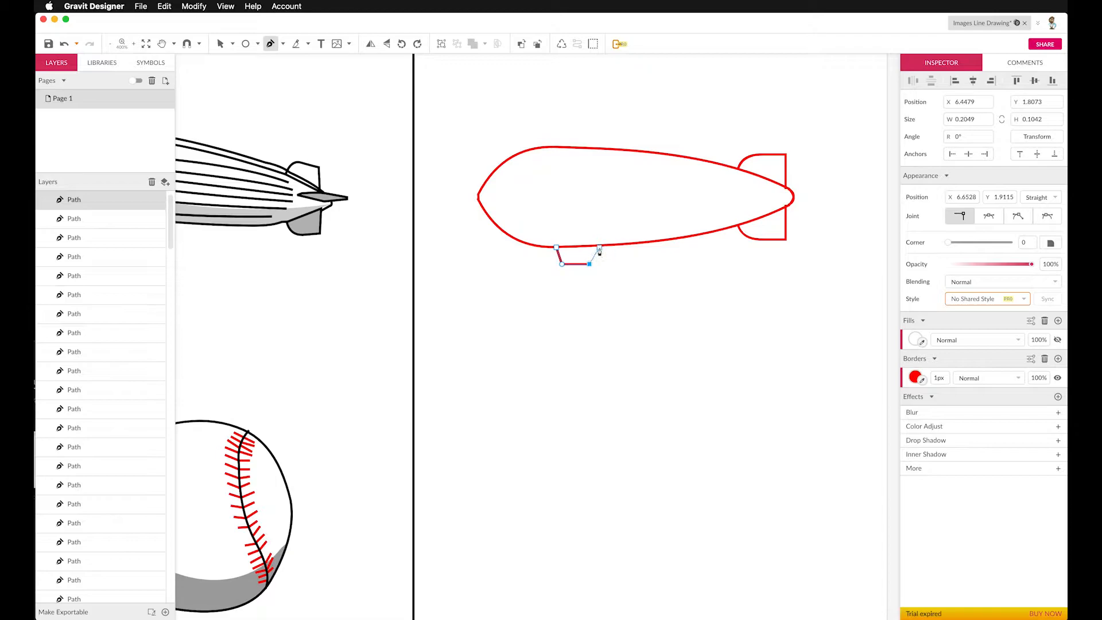
click(600, 248)
key(Escape)
Draw a straight horizontal centre line across the hull with the Pen tool, from the nose to the tail tip
scroll(284, 104, down, 1)
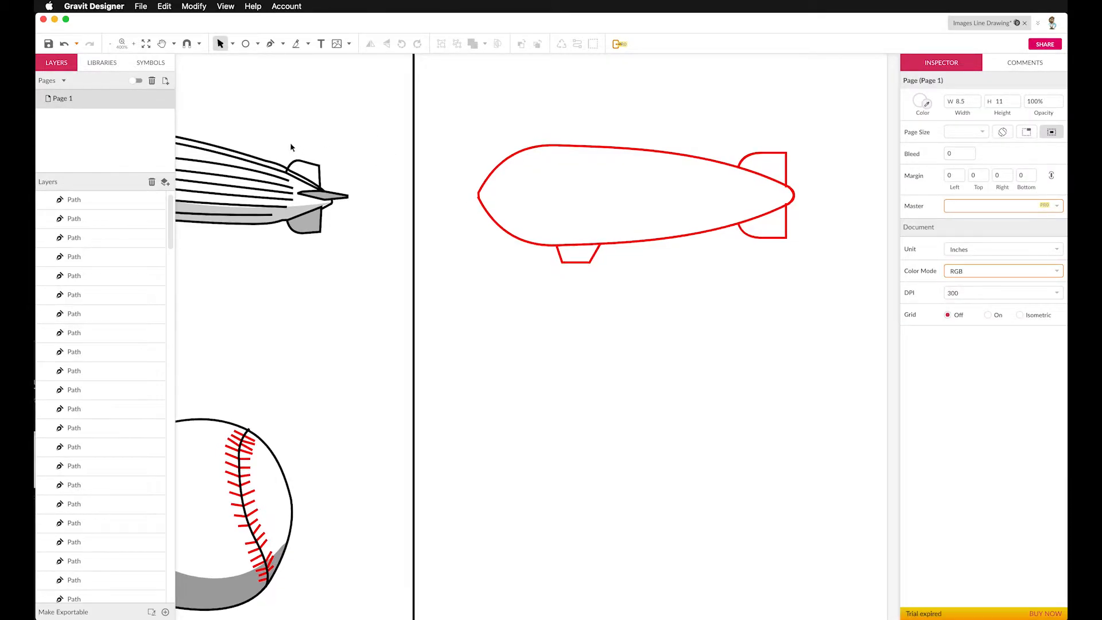
scroll(291, 147, left, 15)
scroll(345, 146, left, 1)
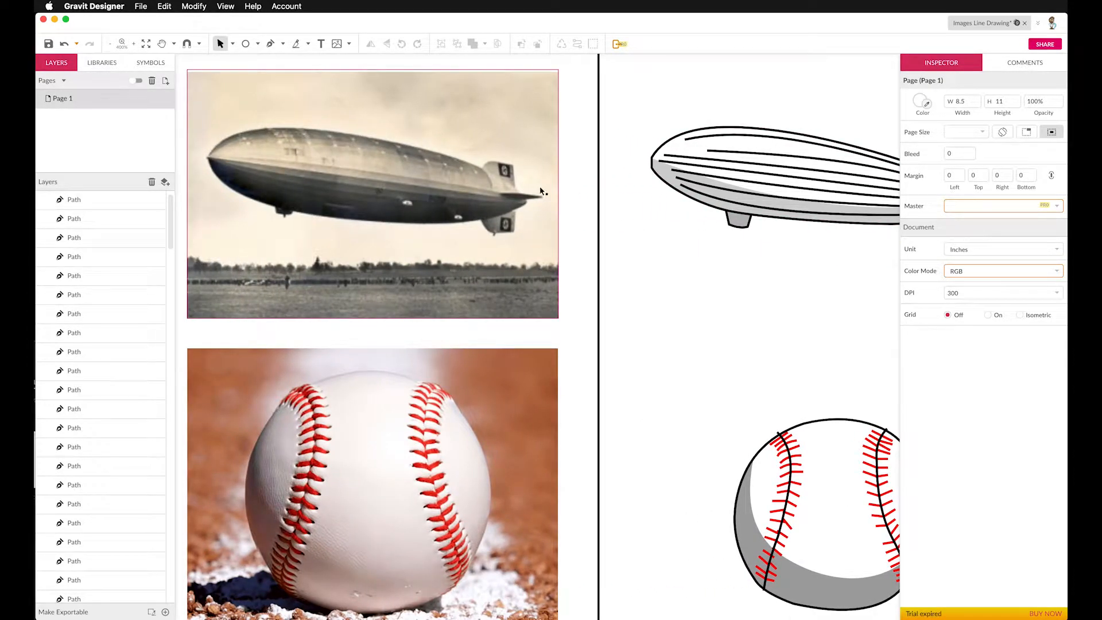
scroll(541, 191, right, 9)
scroll(491, 185, right, 5)
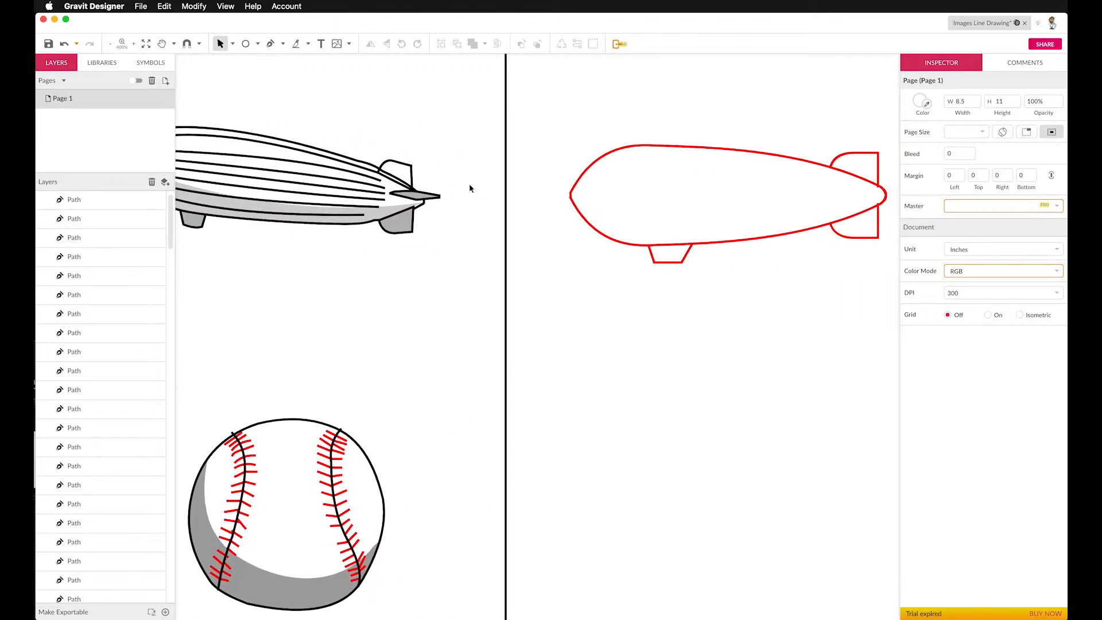
scroll(470, 188, right, 2)
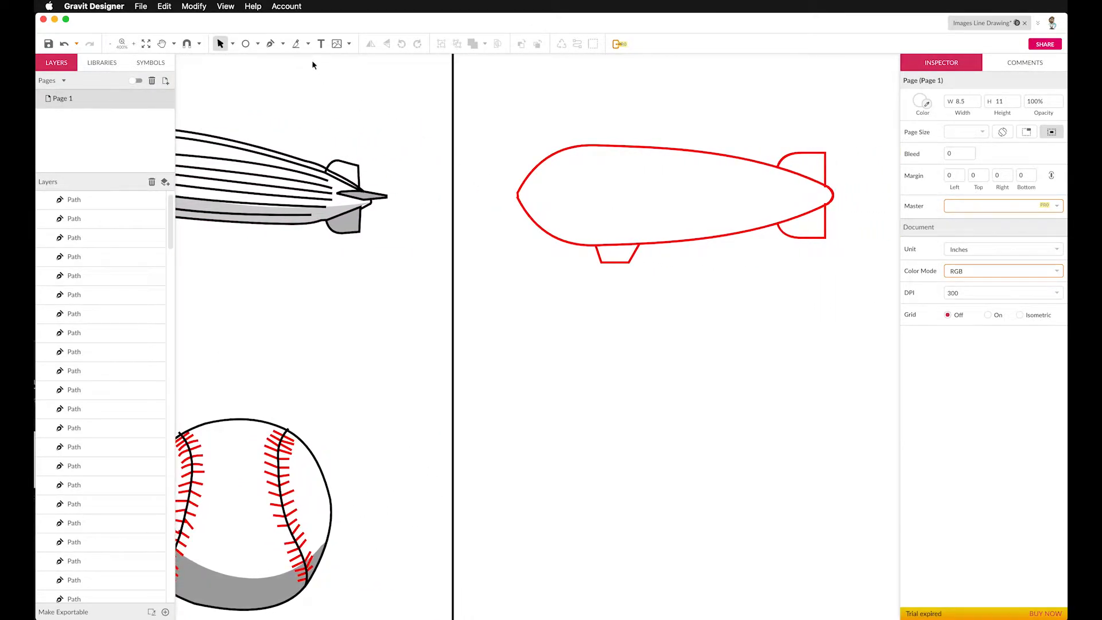
click(270, 43)
scroll(465, 84, up, 1)
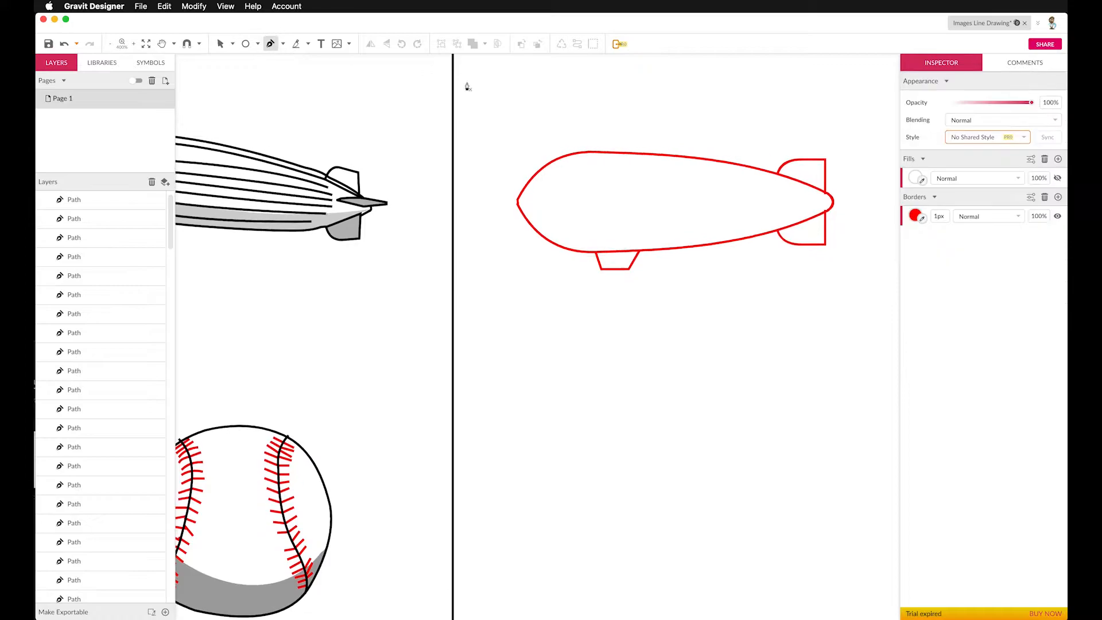
click(519, 204)
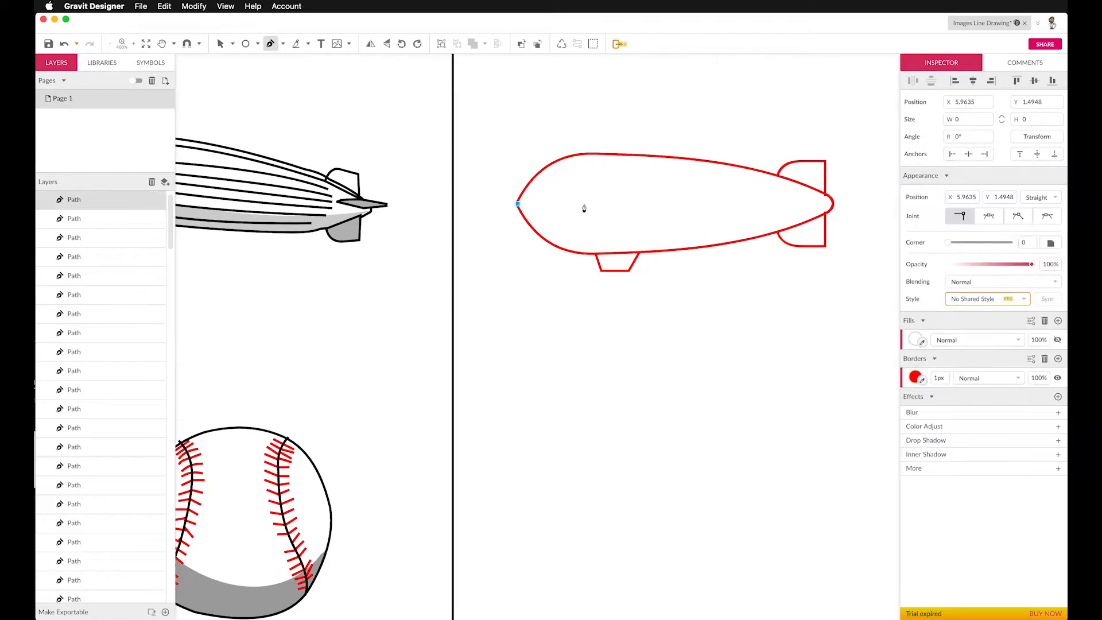
click(833, 205)
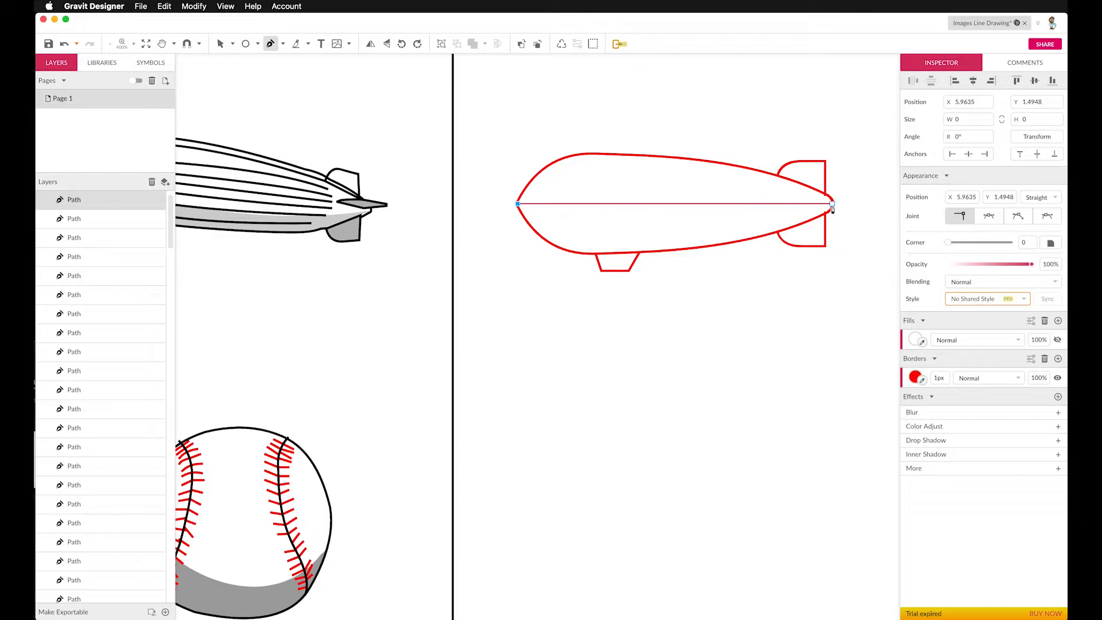
click(832, 205)
key(Escape)
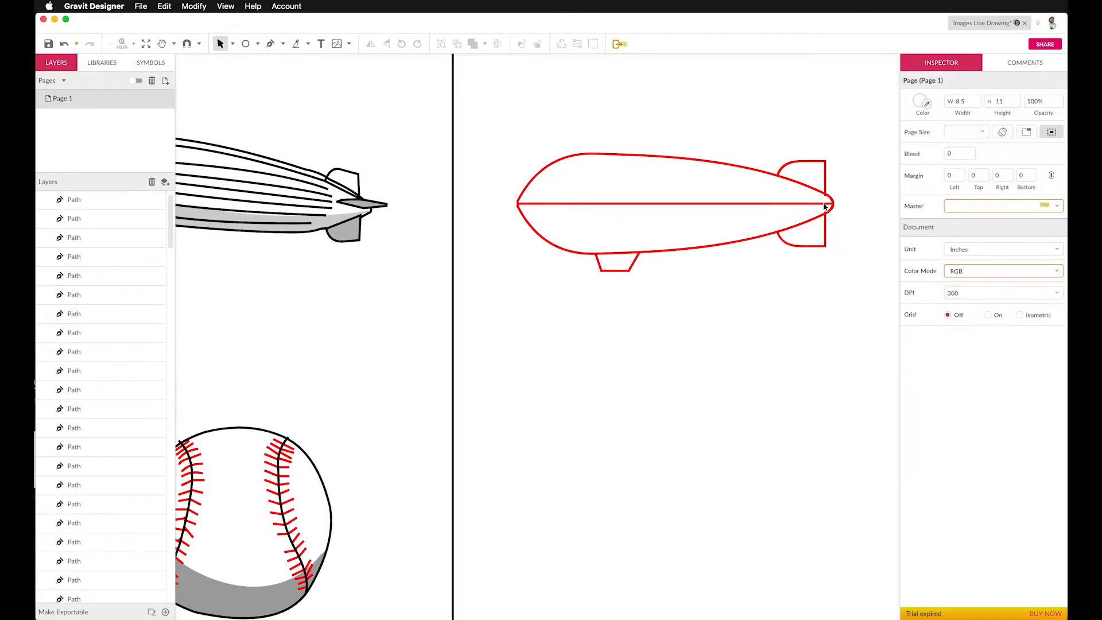
Draw a curved contour line with the Pen tool above the centre line from nose to tail, about 1.96 in wide and 0.18 in high
click(270, 44)
scroll(525, 132, up, 1)
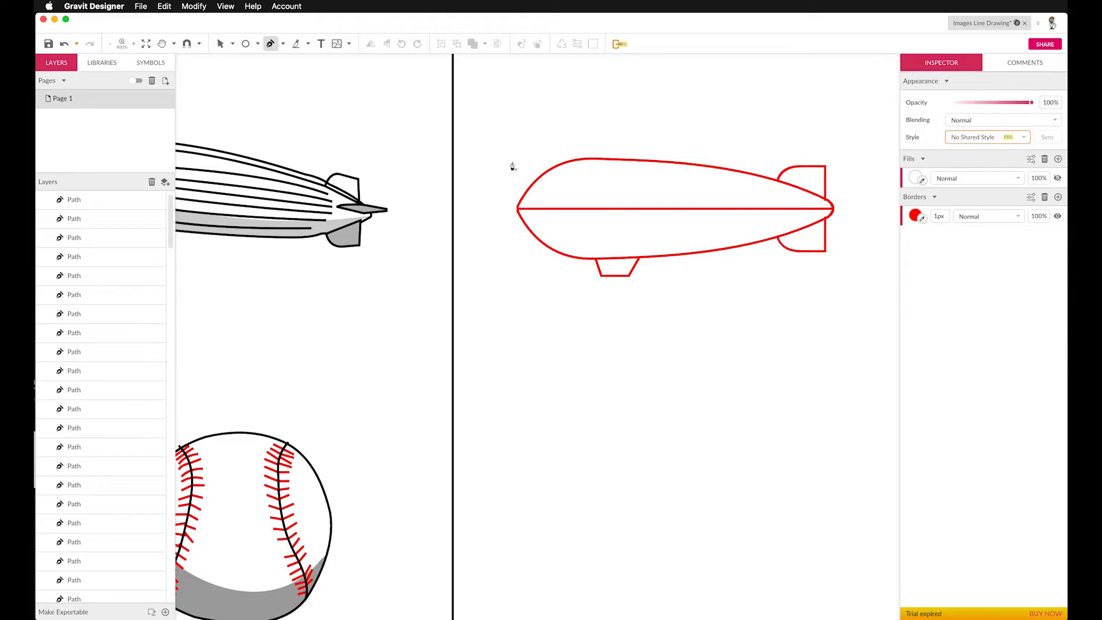
click(518, 210)
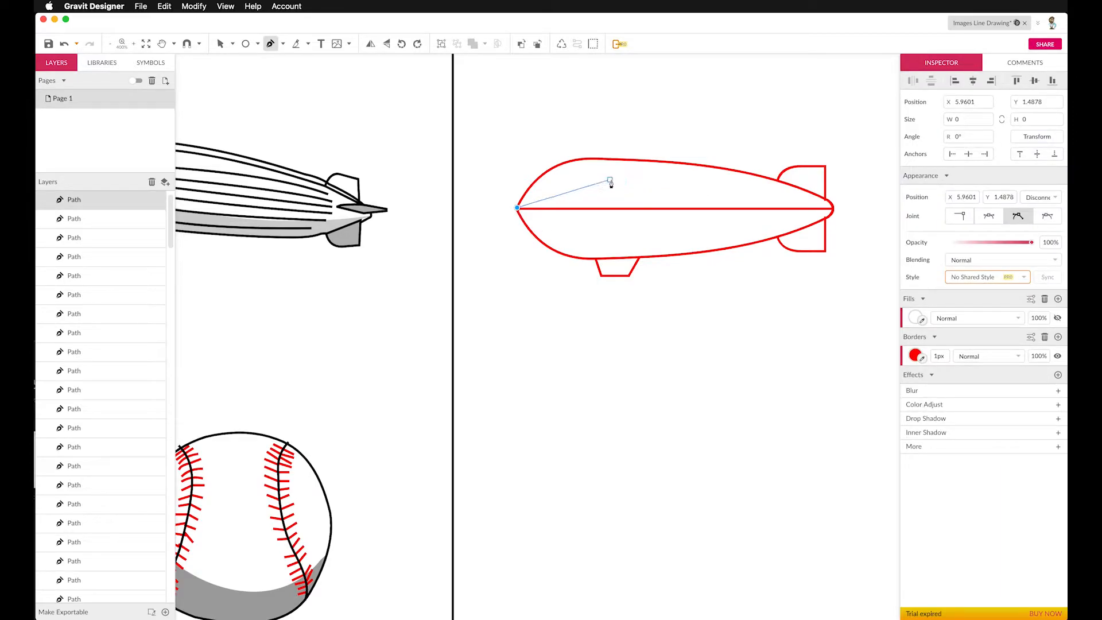
drag(612, 179, 666, 179)
click(834, 207)
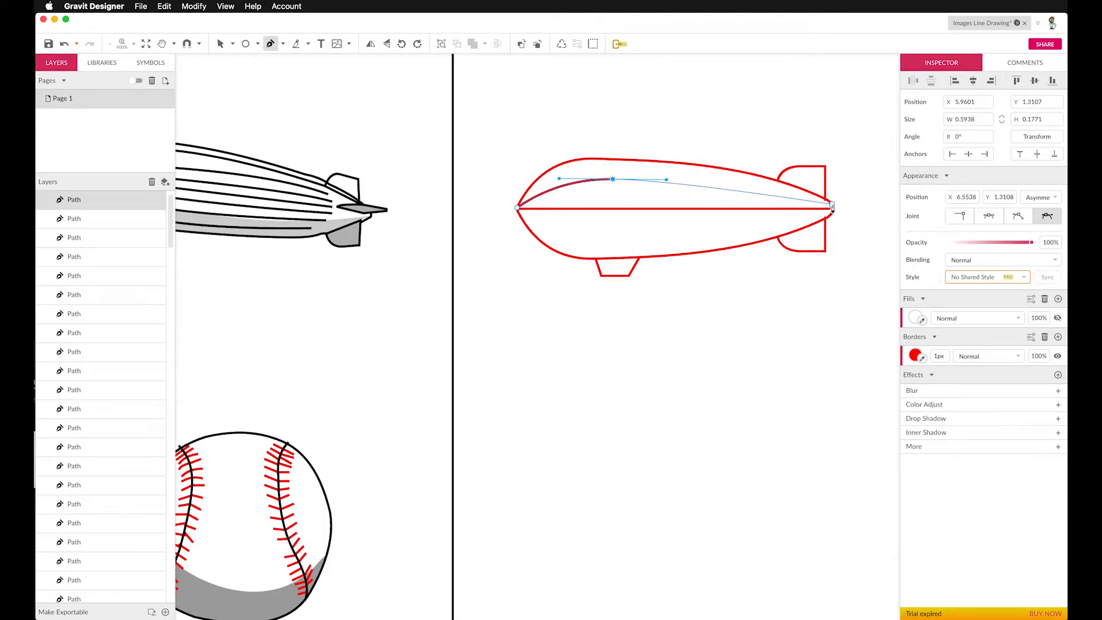
click(833, 208)
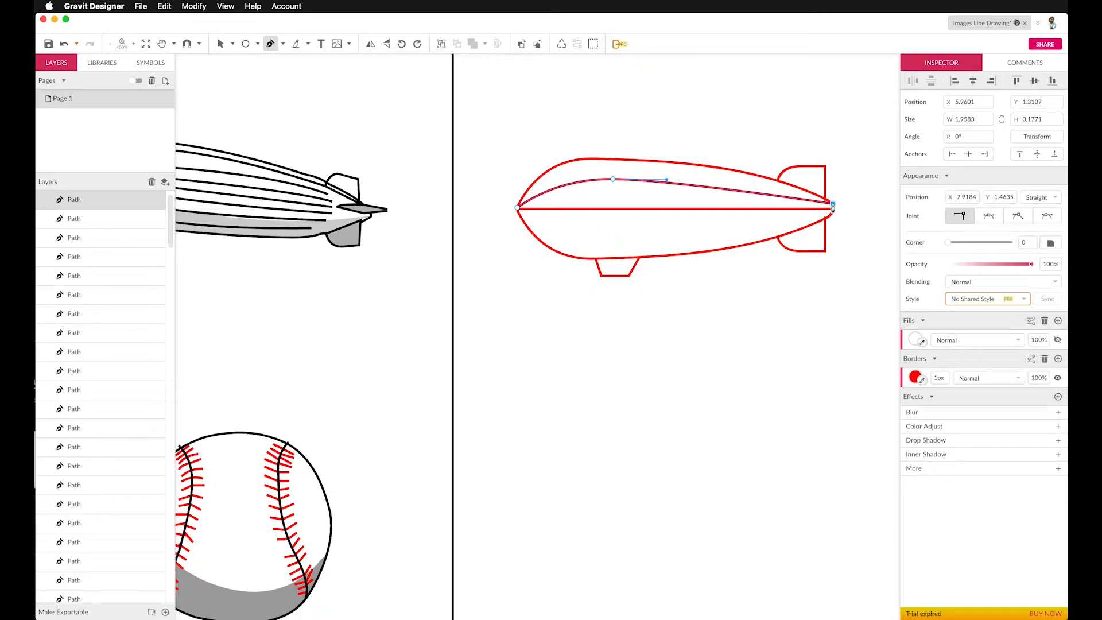
key(Escape)
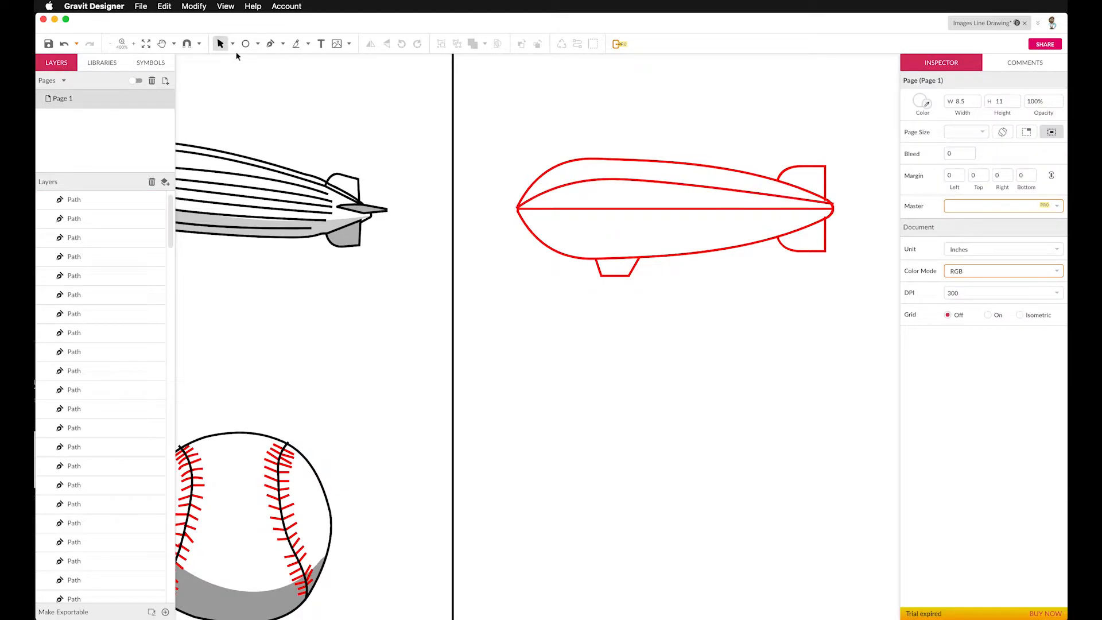
click(271, 43)
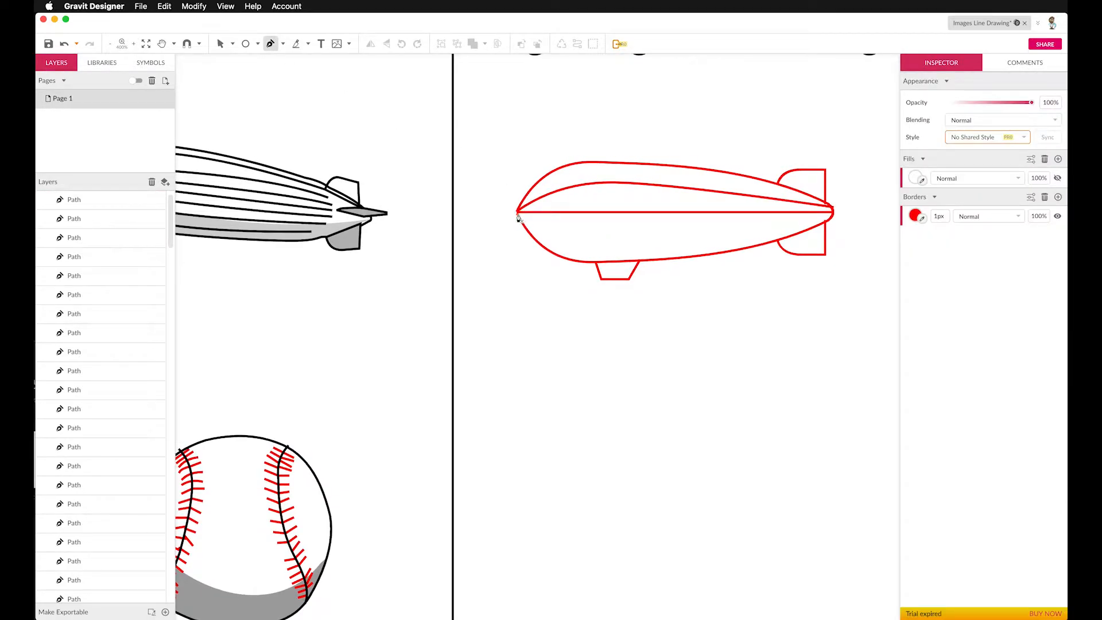
scroll(519, 219, up, 2)
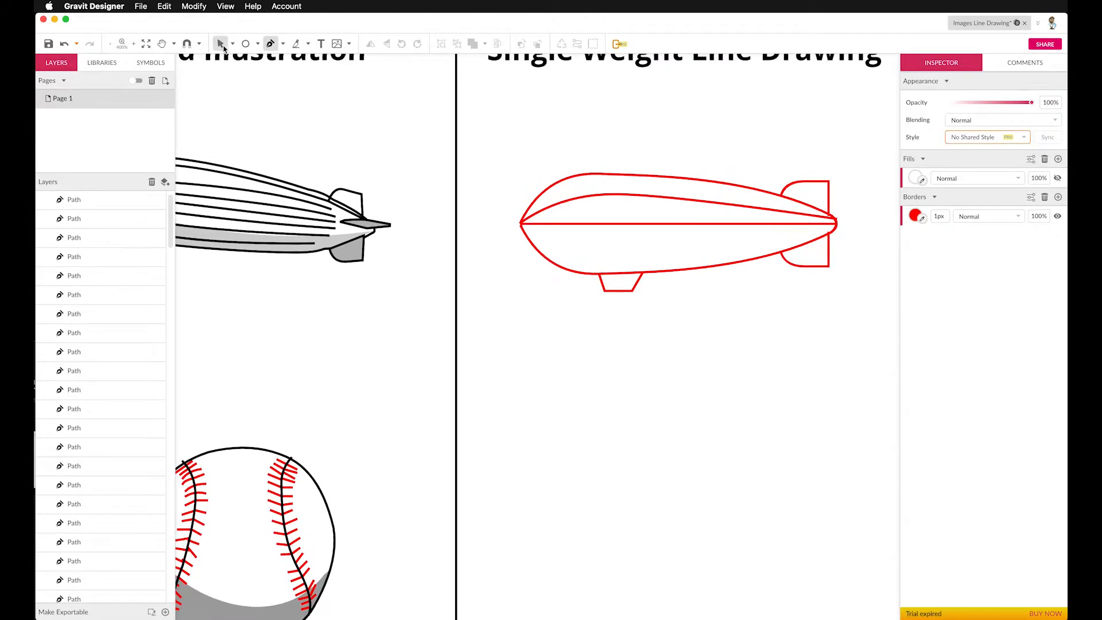
scroll(575, 206, up, 1)
click(202, 8)
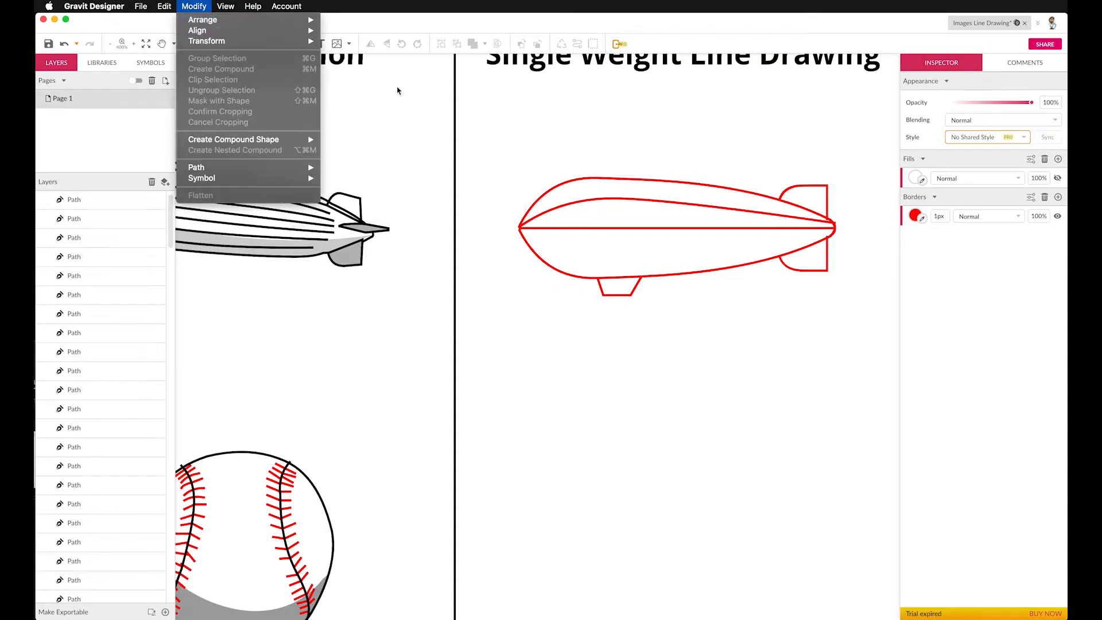
click(543, 141)
scroll(574, 172, up, 1)
scroll(559, 177, up, 1)
Flip a copy of the upper contour curve vertically and place it just below the hull's centre line
click(220, 43)
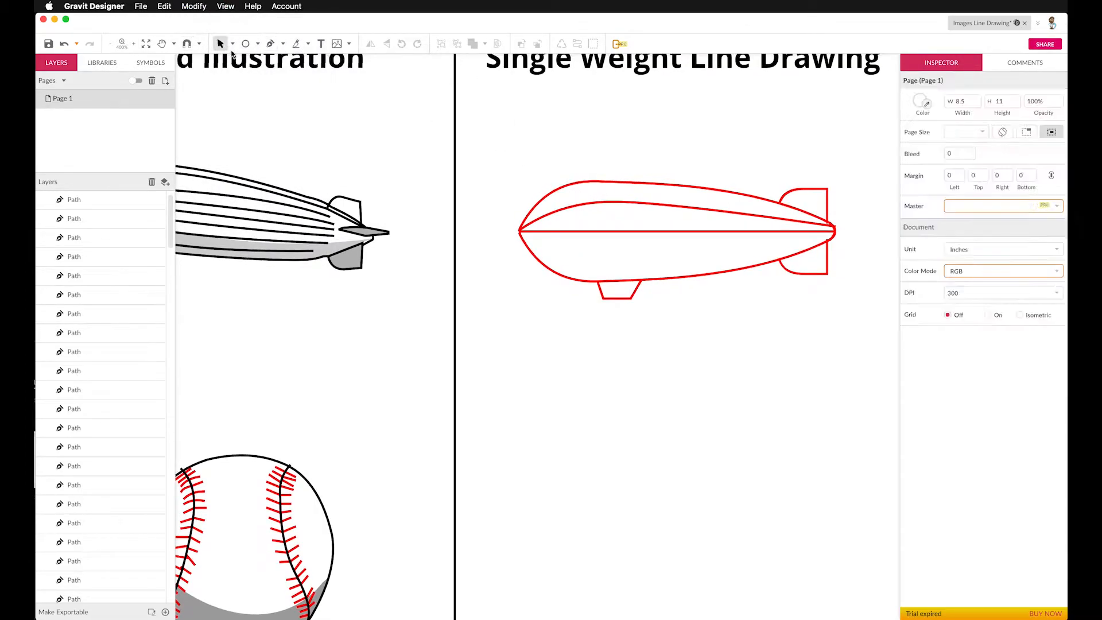
click(621, 205)
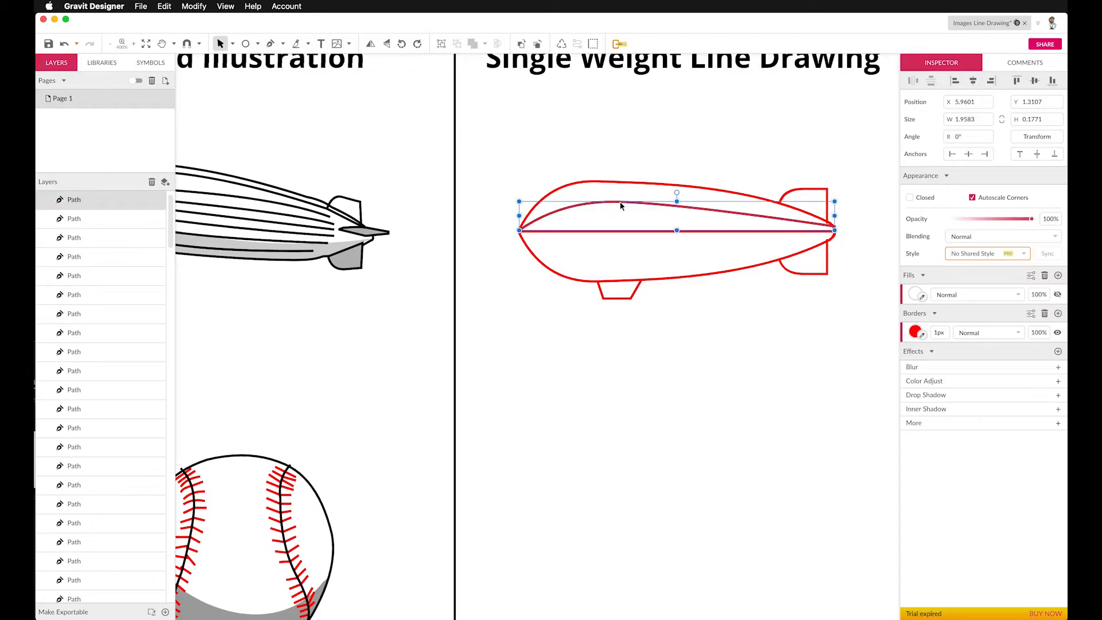
click(185, 6)
mouse_move(224, 42)
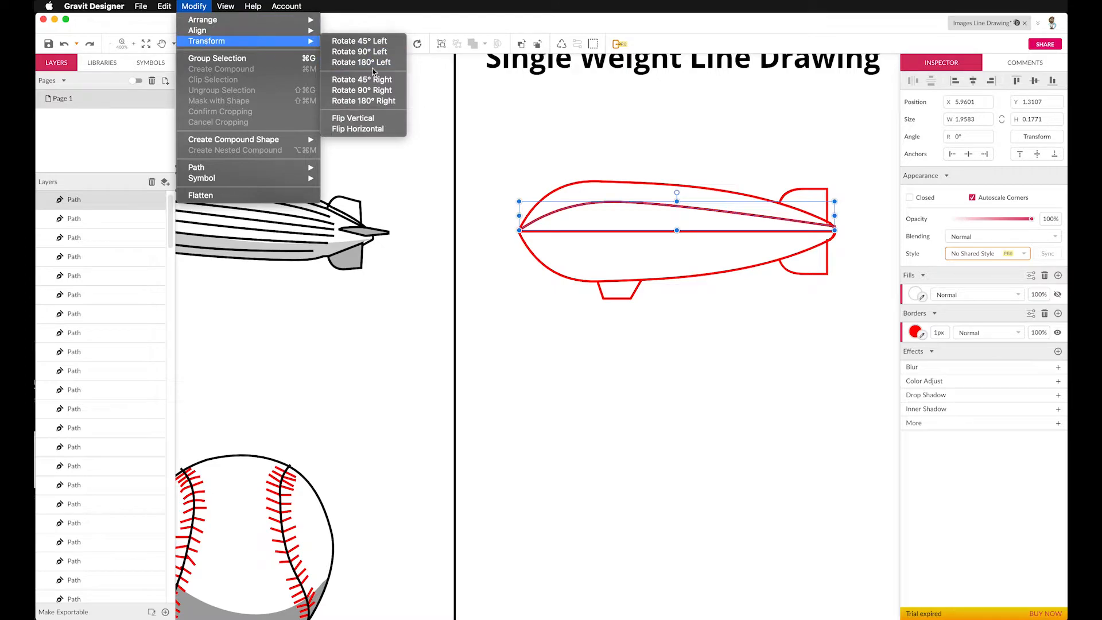
click(370, 118)
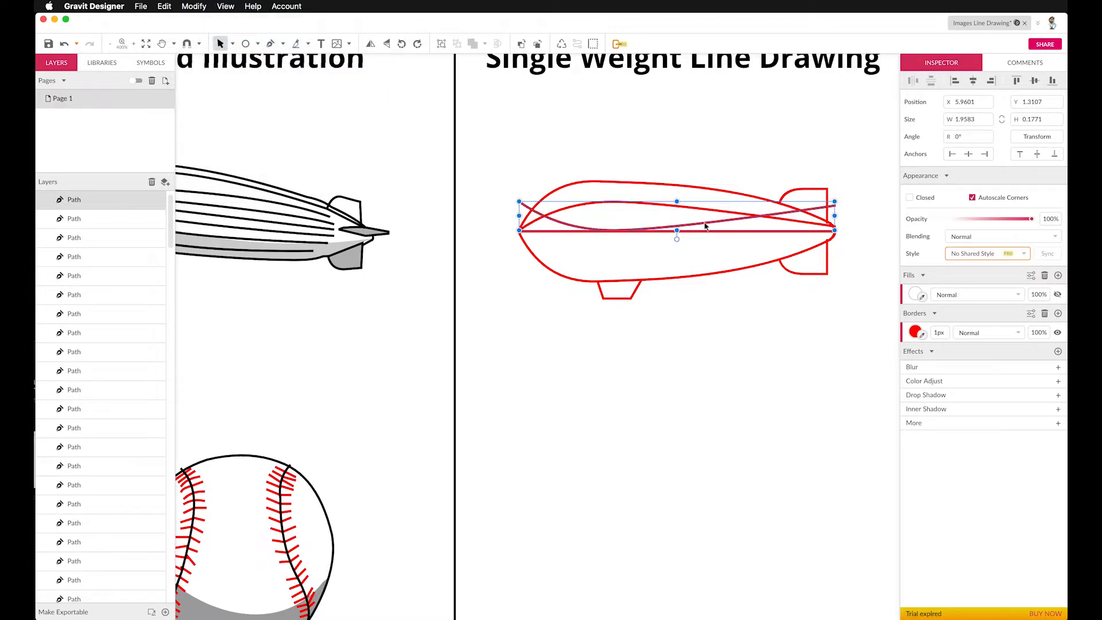
drag(706, 226, 705, 256)
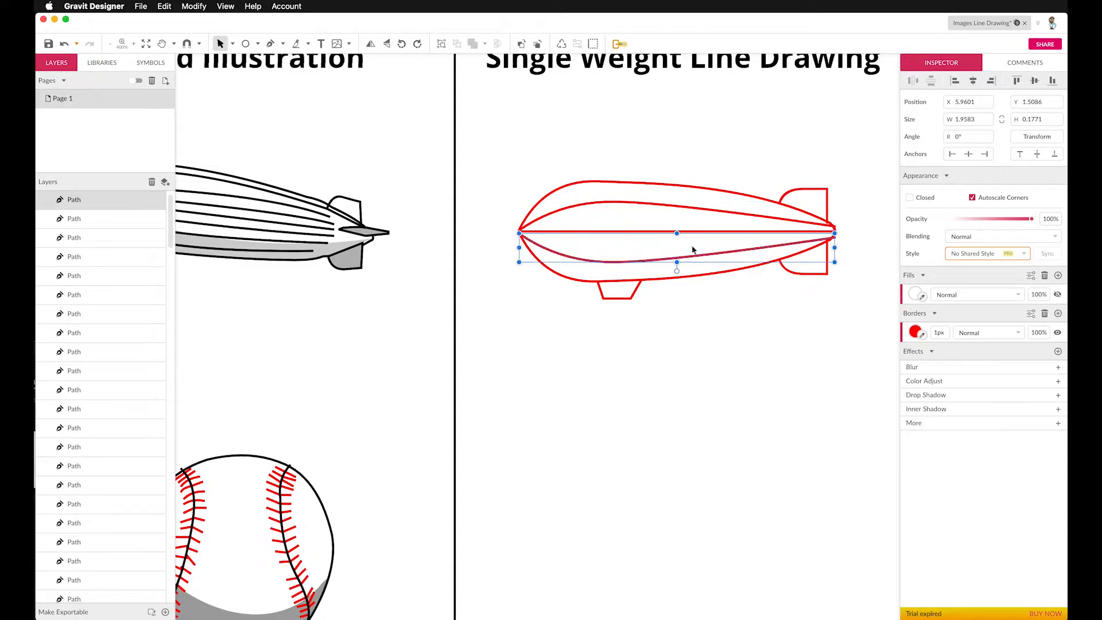
click(548, 161)
Set the border width of all the red airship paths to 3 px
key(super+1)
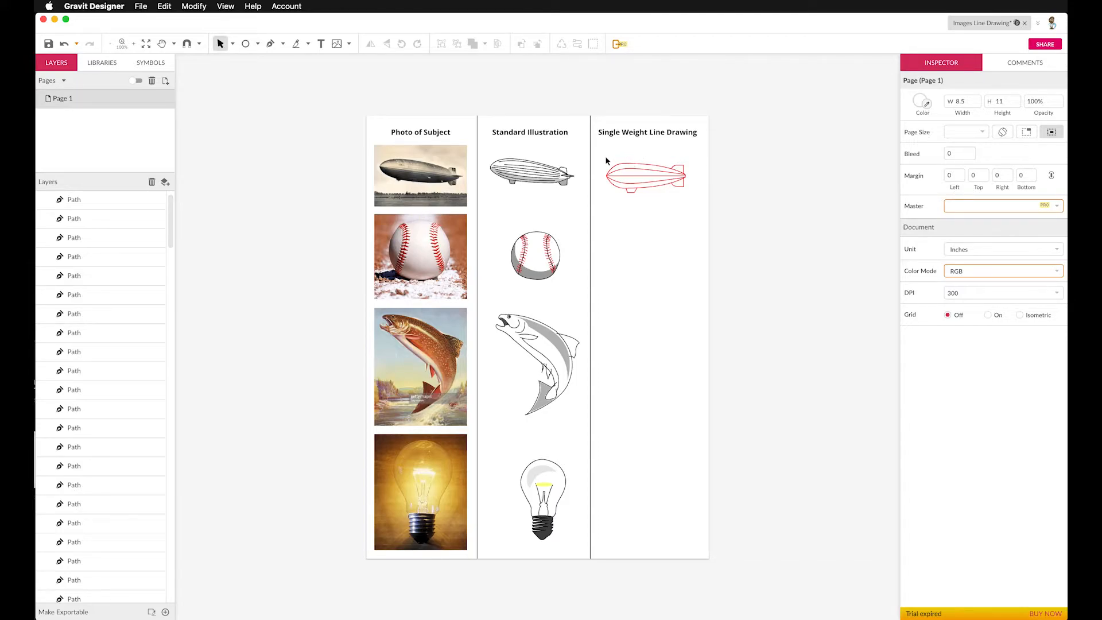
drag(602, 159, 691, 202)
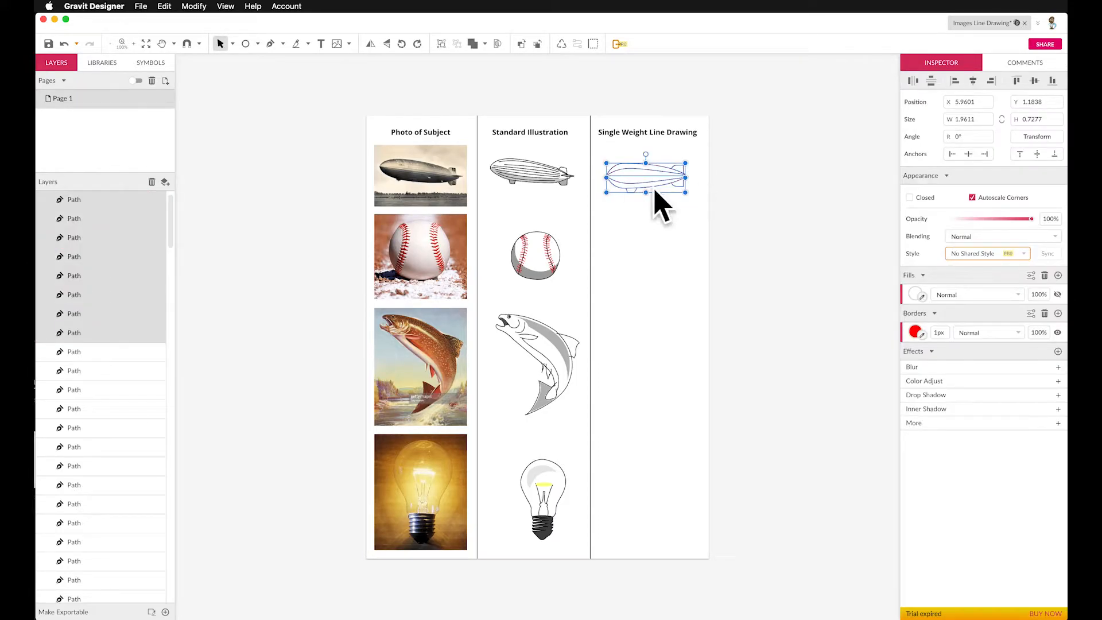
click(939, 333)
drag(938, 335, 939, 333)
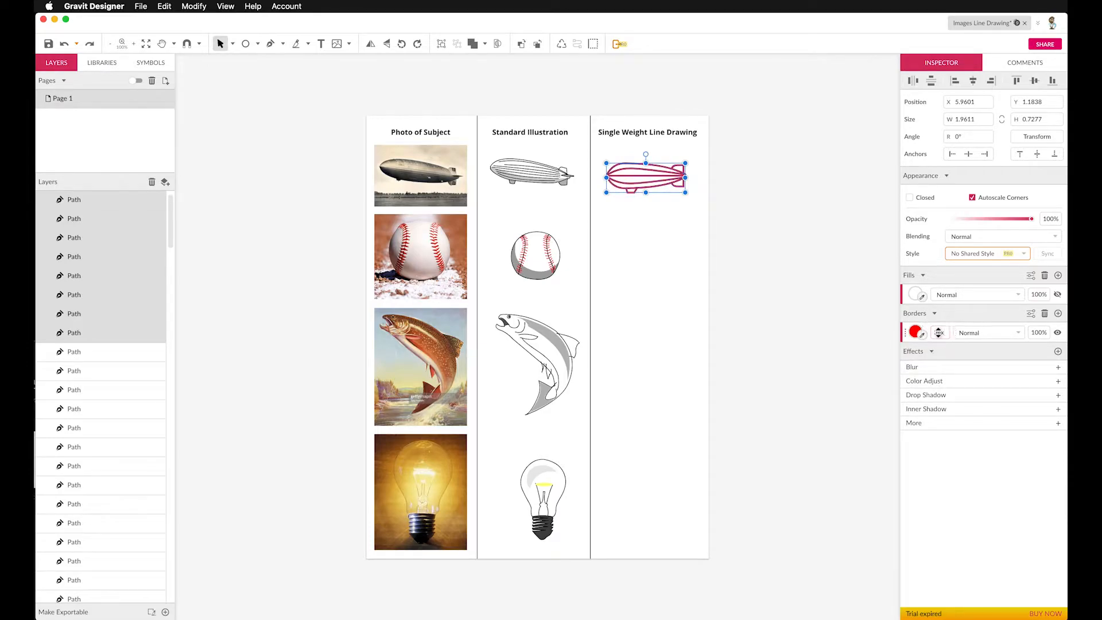
click(881, 320)
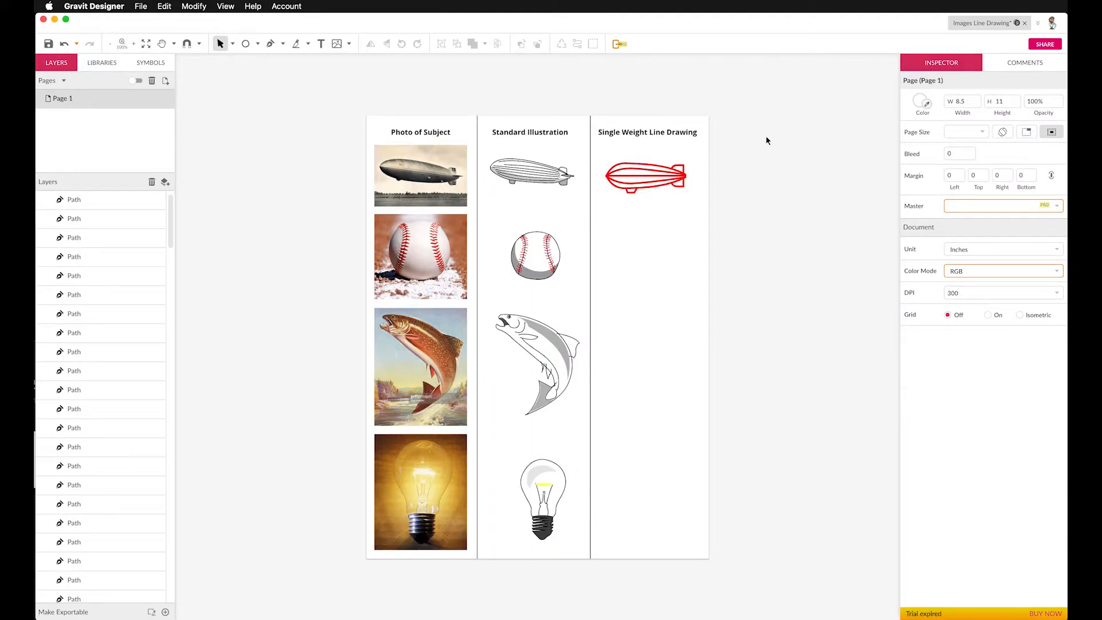
Change the border colour of all the airship's paths to black, #000000
key(super+plus)
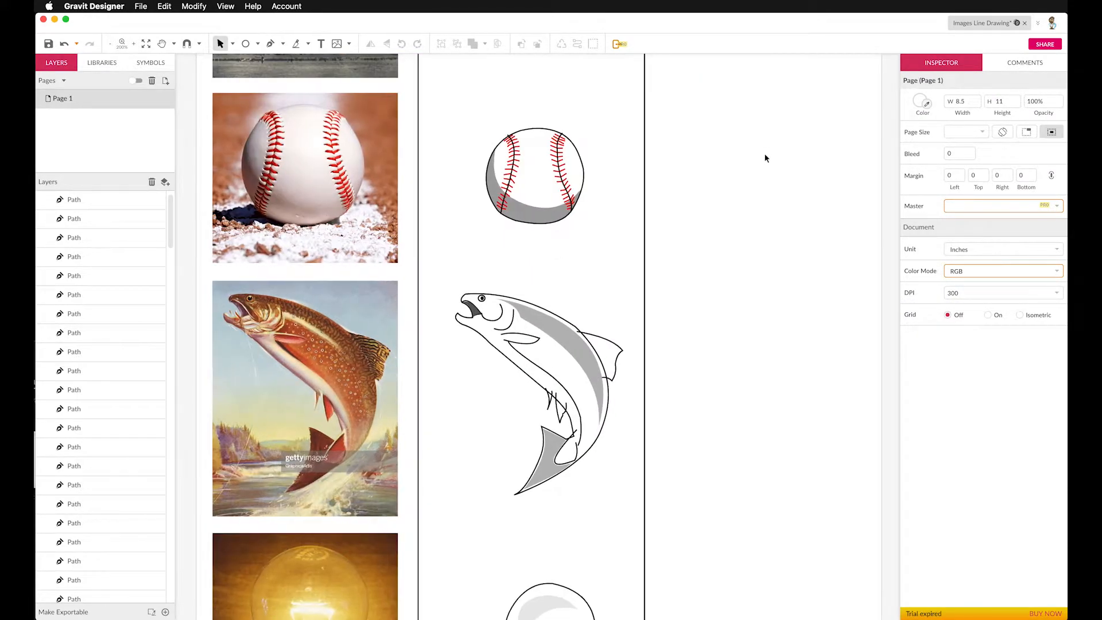
scroll(765, 159, up, 4)
scroll(766, 158, up, 1)
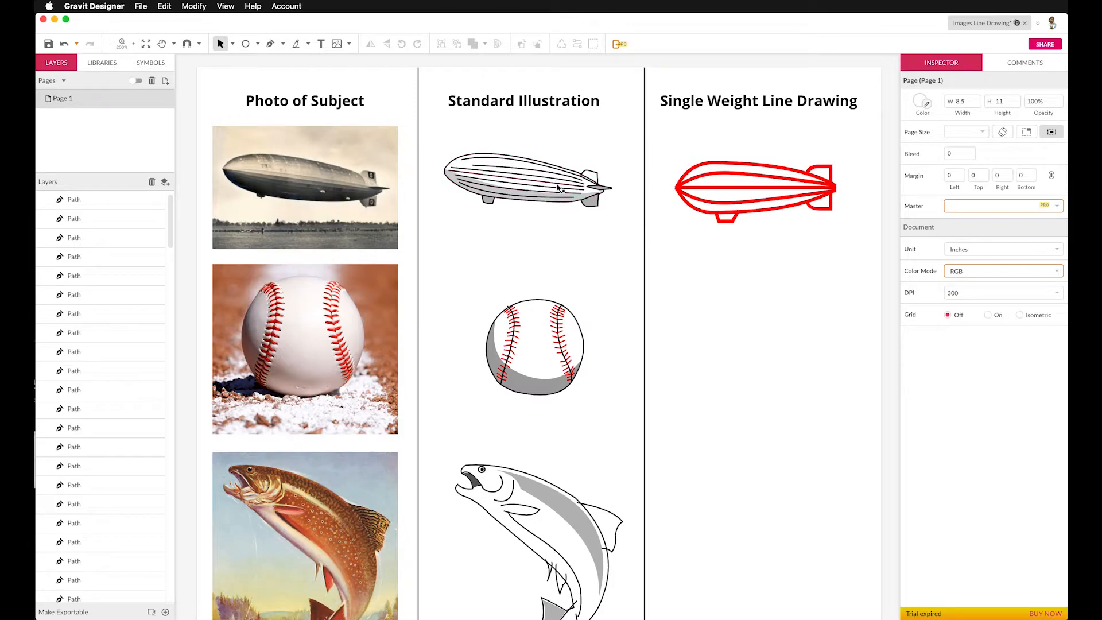
drag(662, 146, 850, 240)
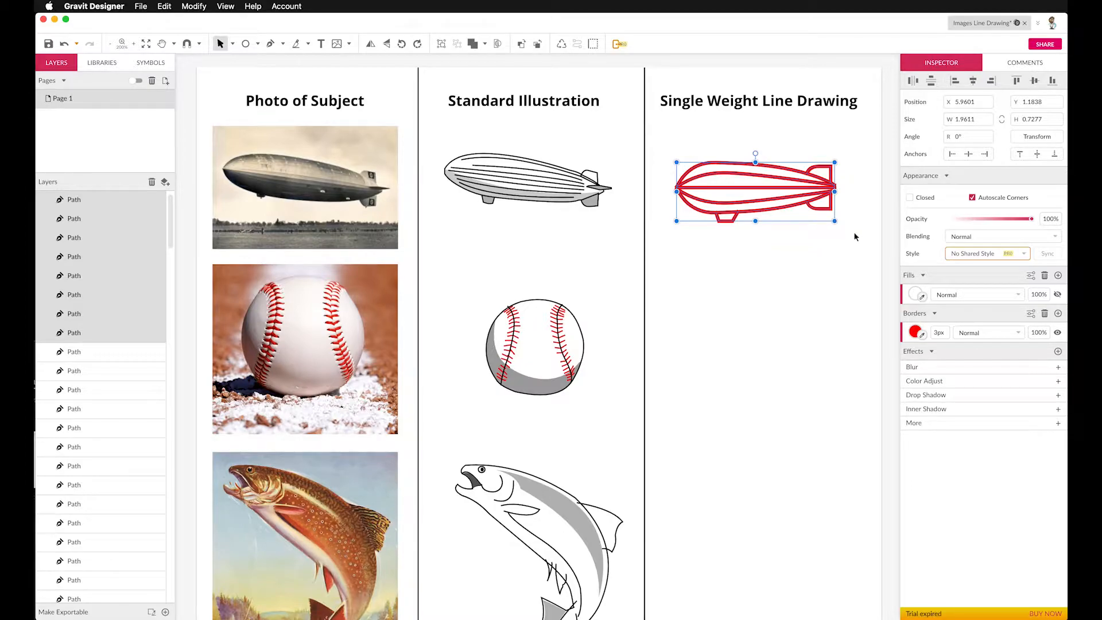
scroll(855, 237, down, 1)
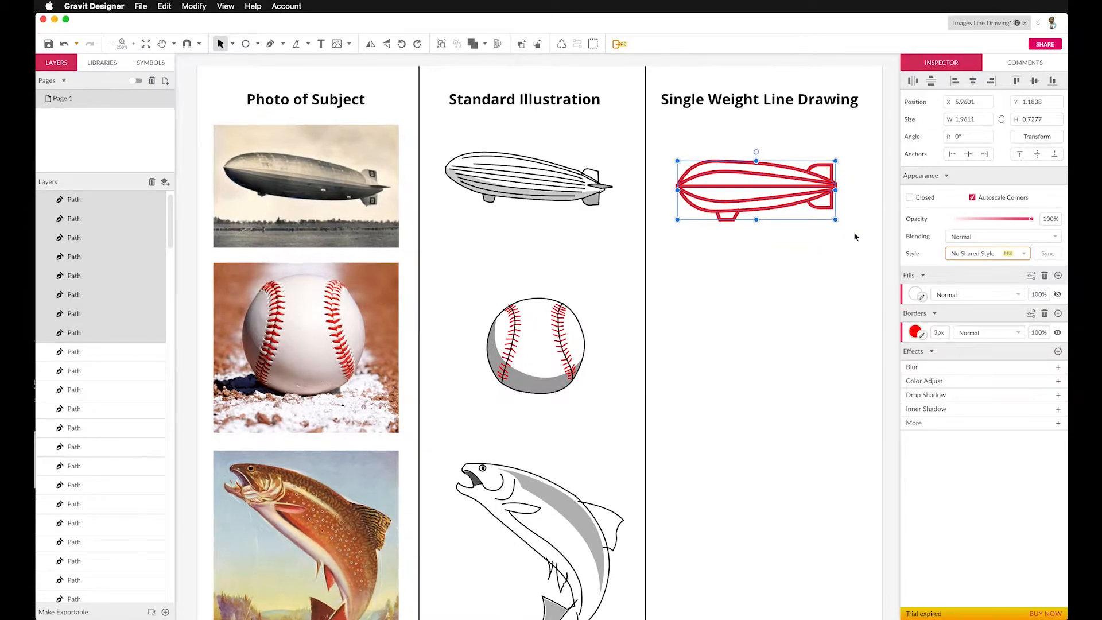
click(915, 332)
drag(928, 391, 890, 433)
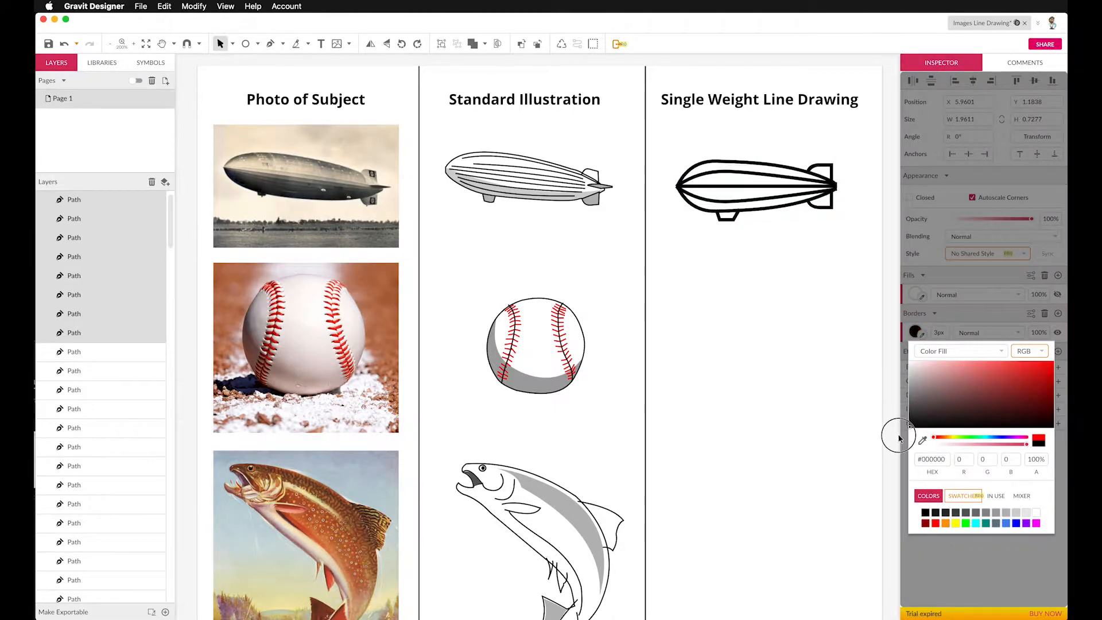
click(938, 316)
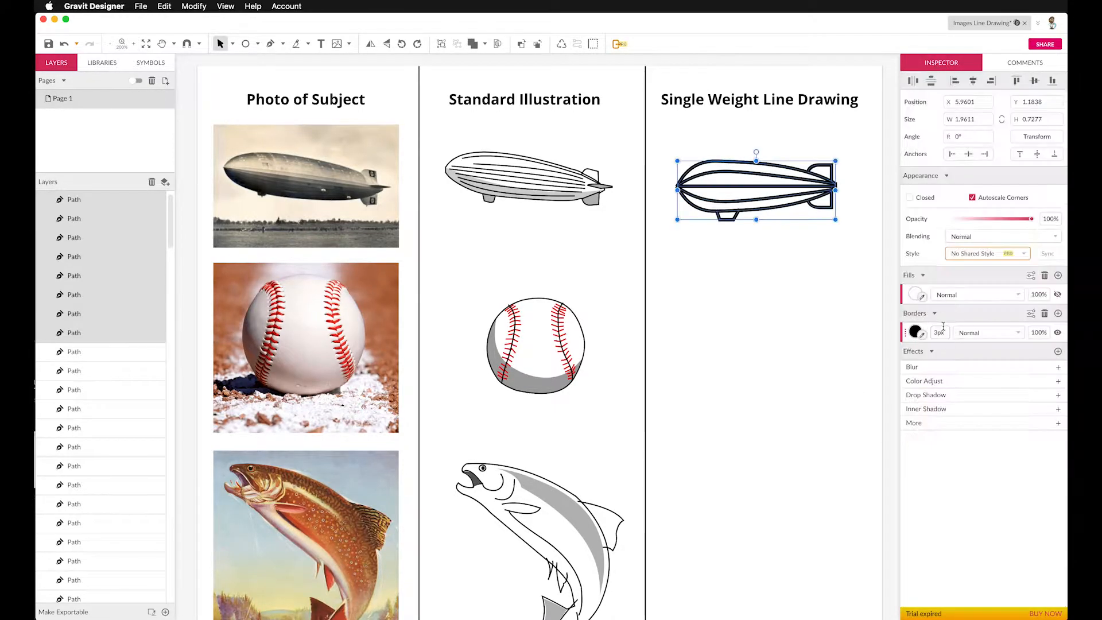
Set the border width of all the airship's paths to 2 px
click(934, 333)
text(2)
key(Return)
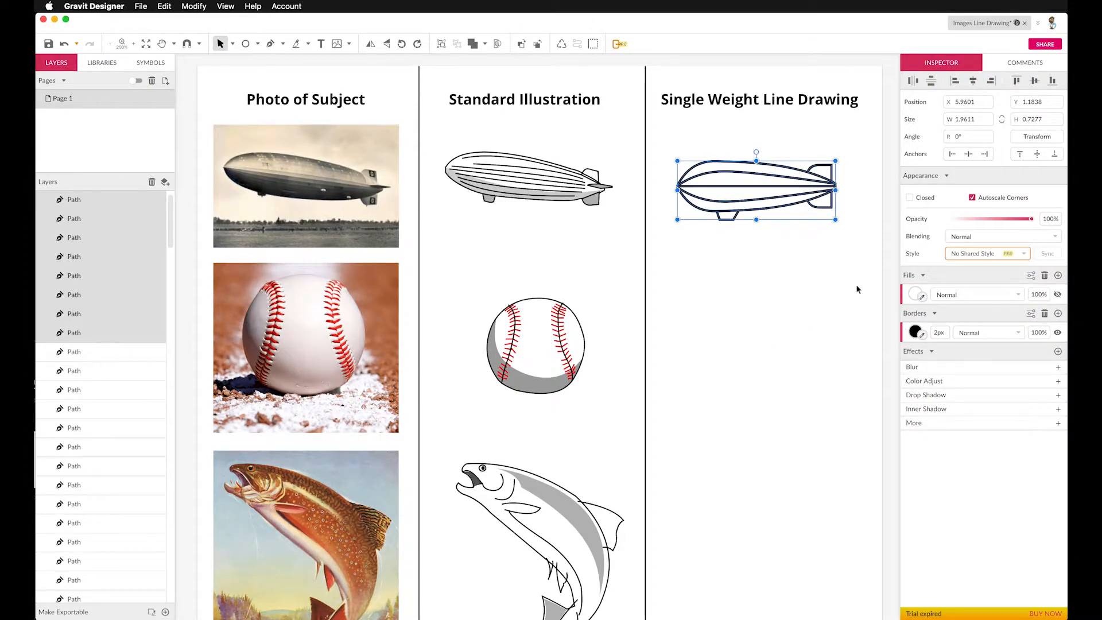
click(657, 131)
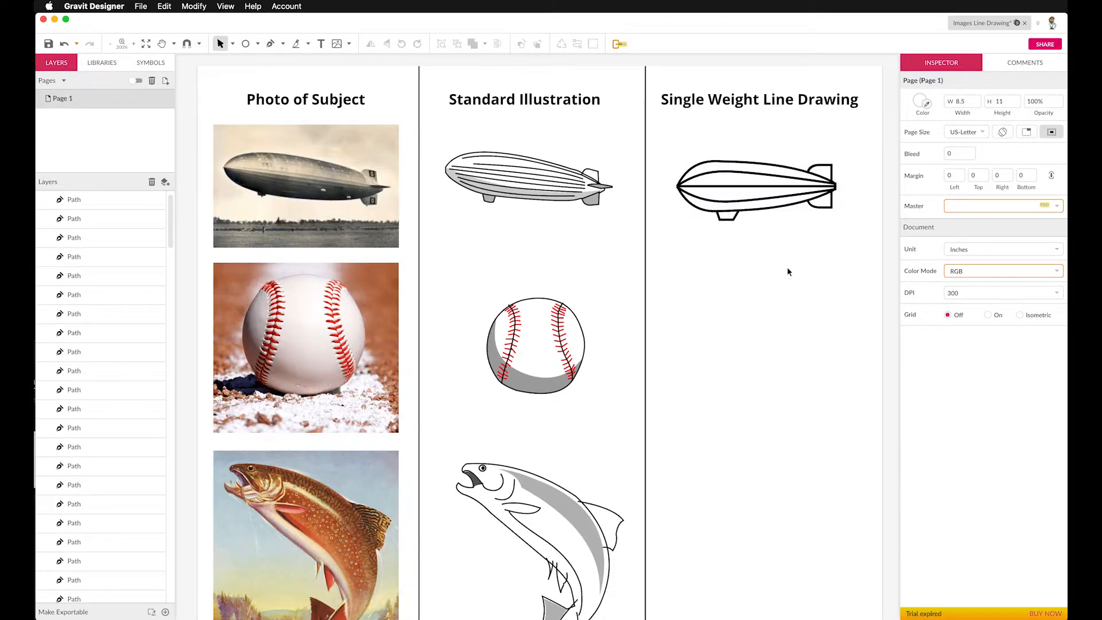
Draw a circle about 1.05 in across in the third column, beside the baseball illustration, with the Ellipse tool
scroll(787, 266, down, 1)
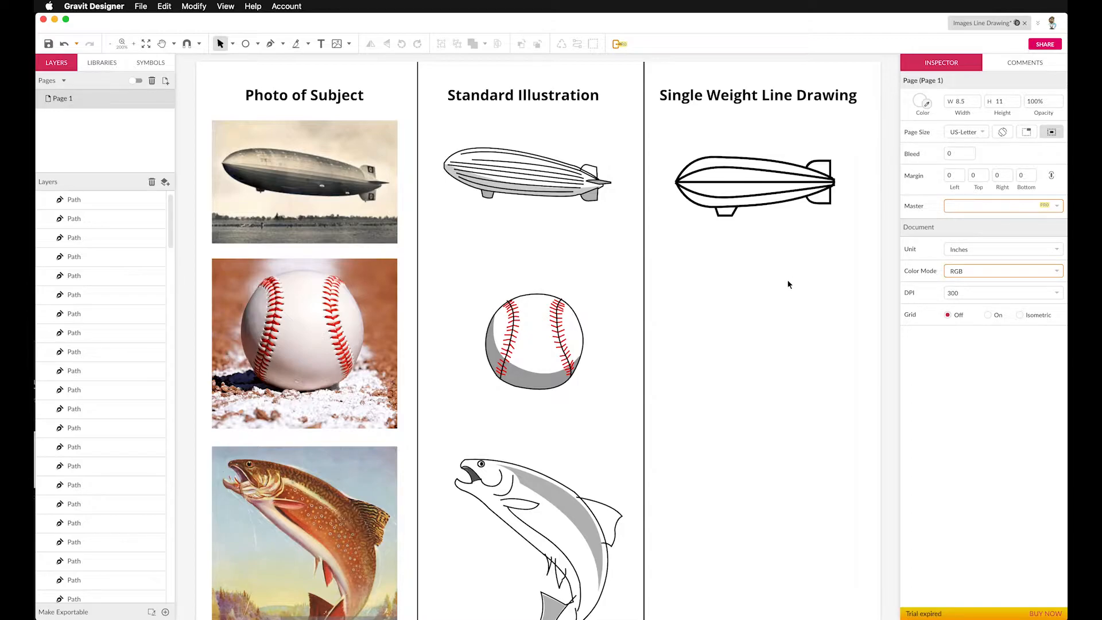
scroll(753, 310, down, 5)
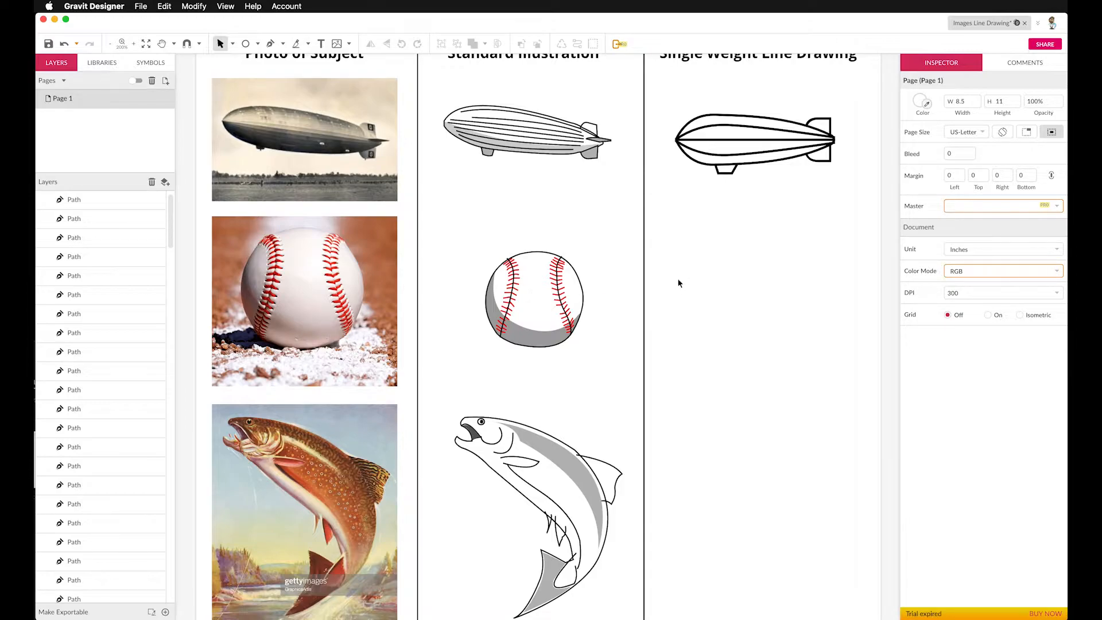
click(259, 45)
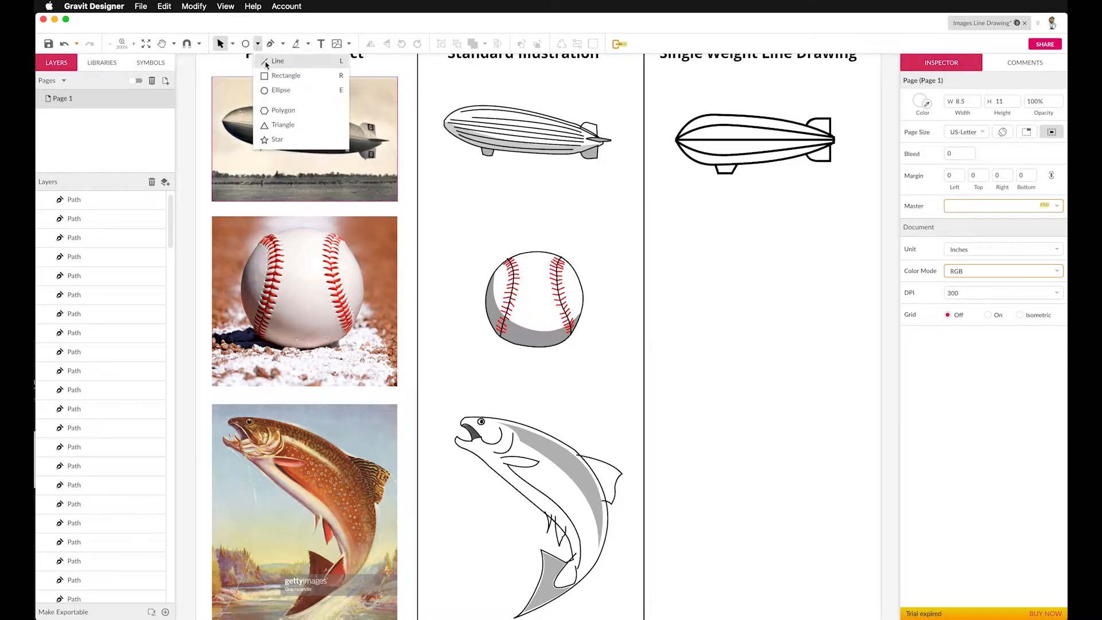
click(270, 87)
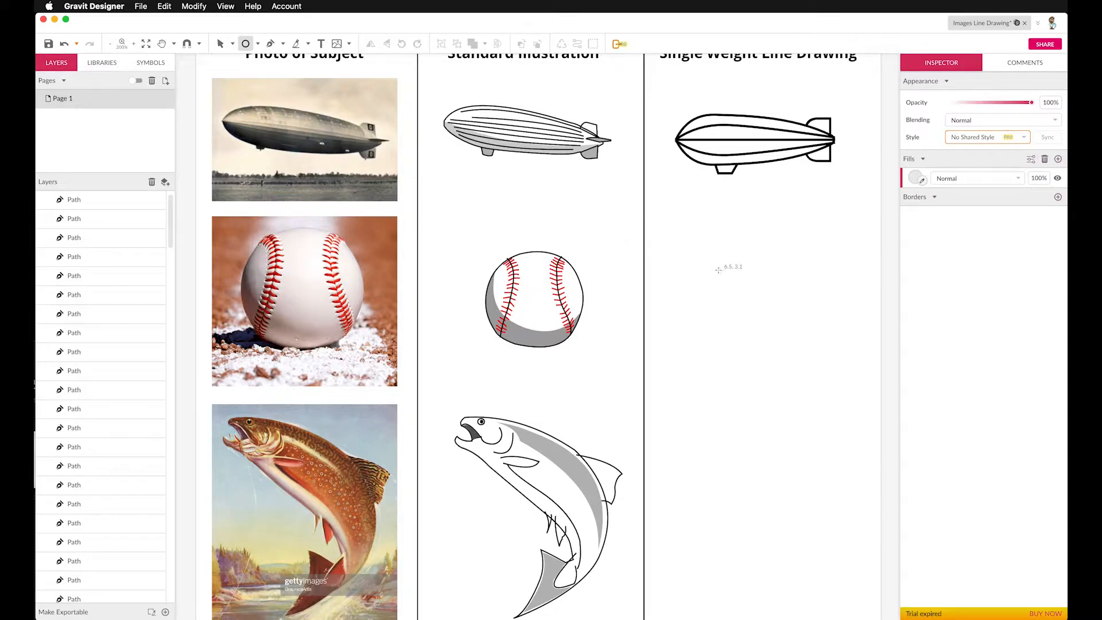
drag(710, 259, 795, 324)
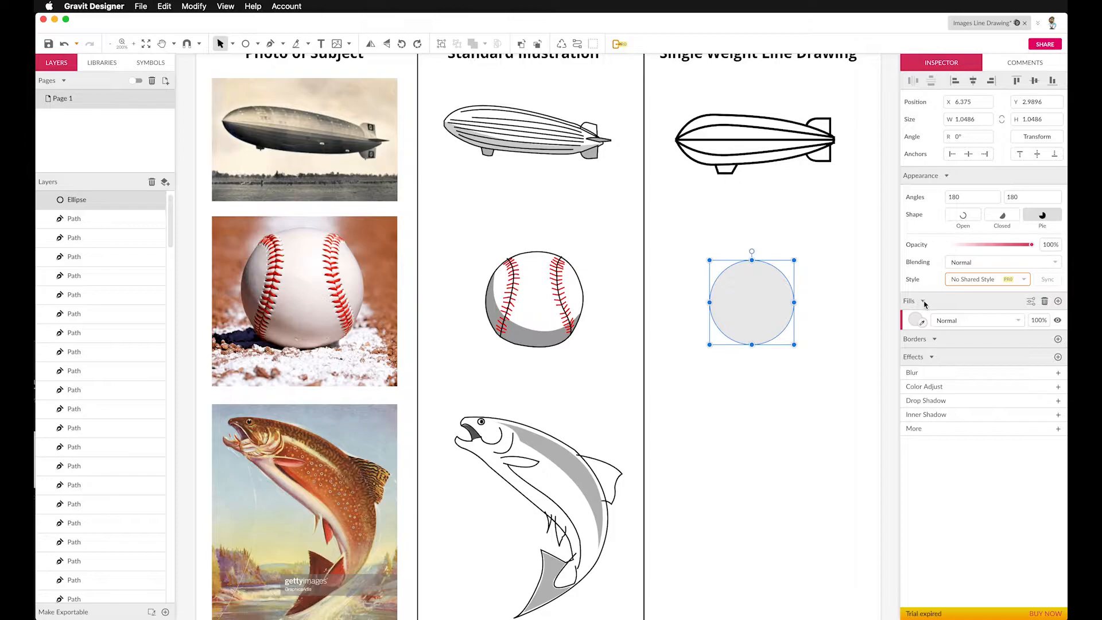
Fill the baseball circle with white, #FFFFFF, and add a 3 px black border to it
click(915, 321)
drag(933, 373, 889, 328)
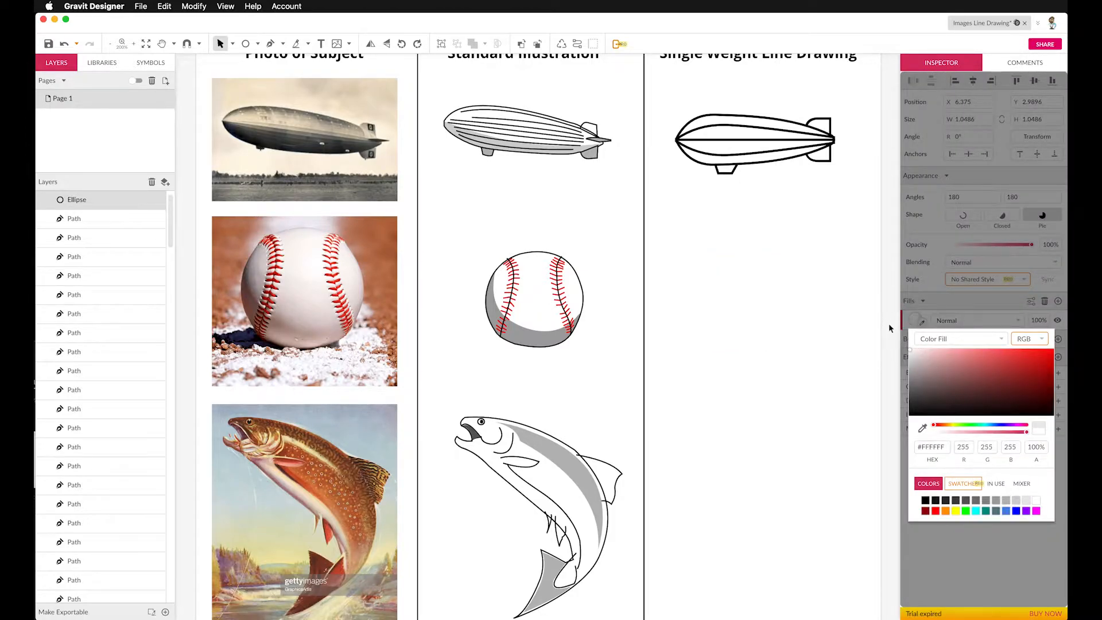
click(1027, 330)
click(1058, 339)
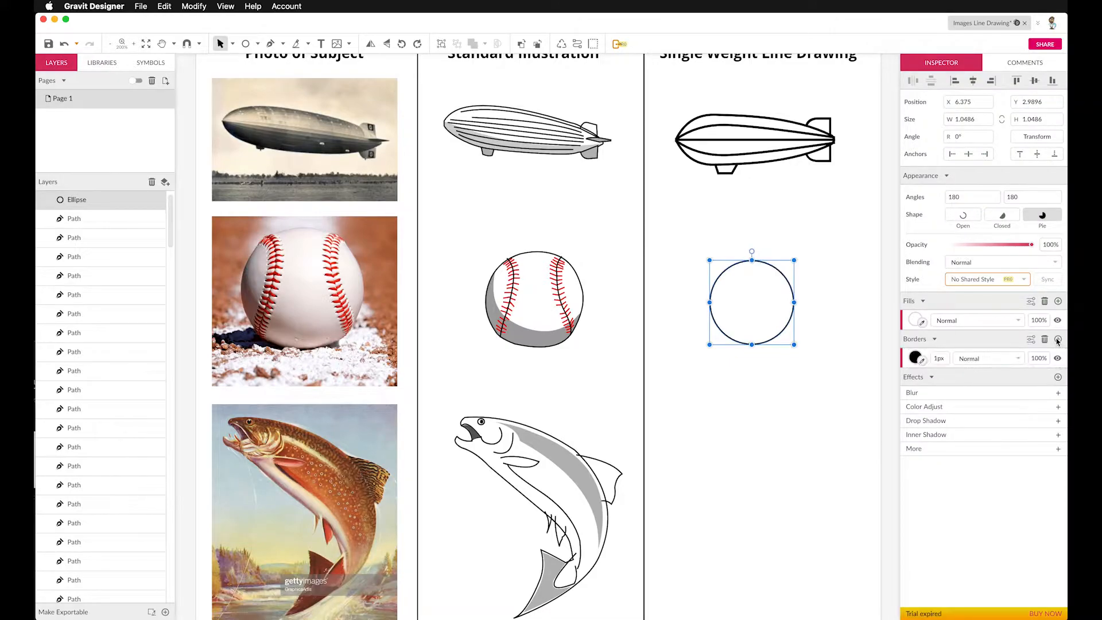
drag(936, 356, 939, 358)
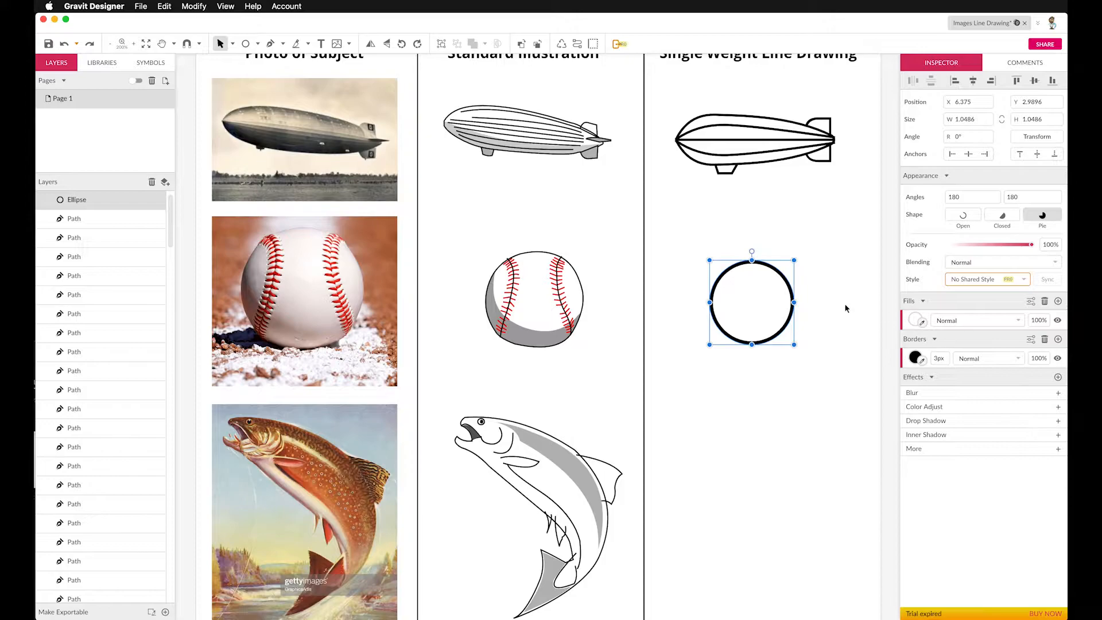
click(795, 249)
scroll(776, 271, down, 1)
click(773, 269)
click(758, 249)
scroll(750, 246, up, 1)
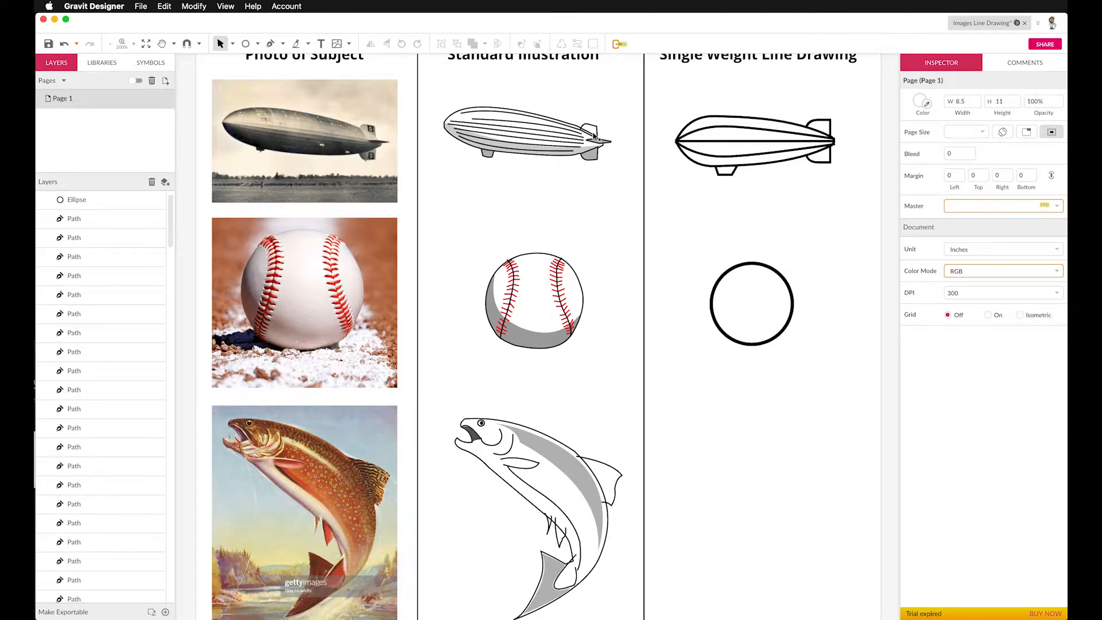
scroll(744, 271, up, 1)
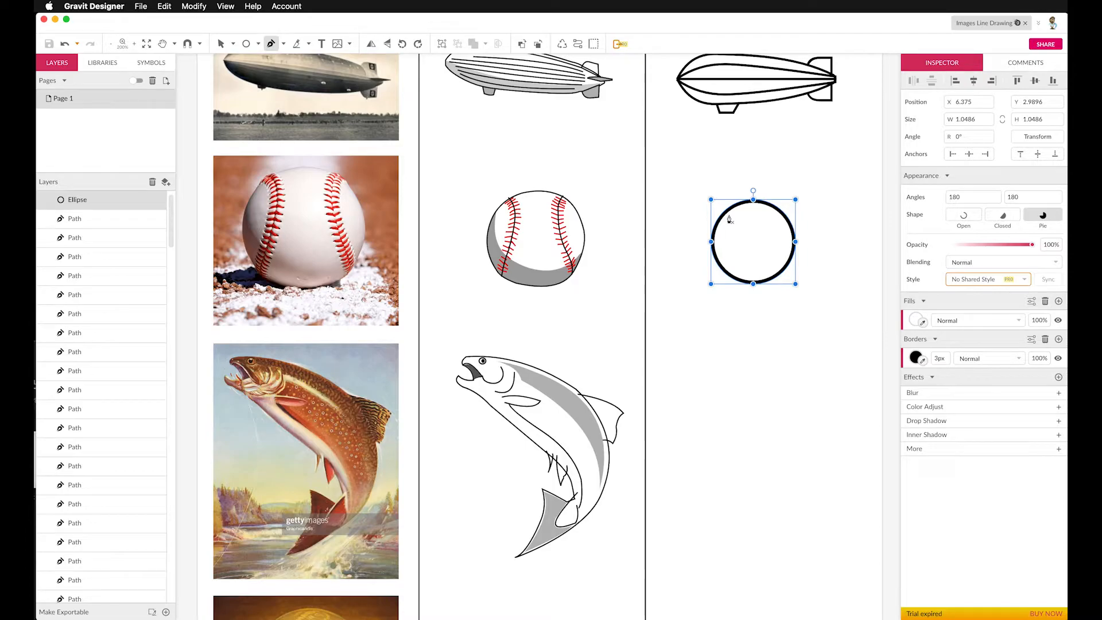
Draw a curved seam line about 0.18 in wide and 0.81 in high inside the baseball circle's left side with the Pen tool
click(729, 209)
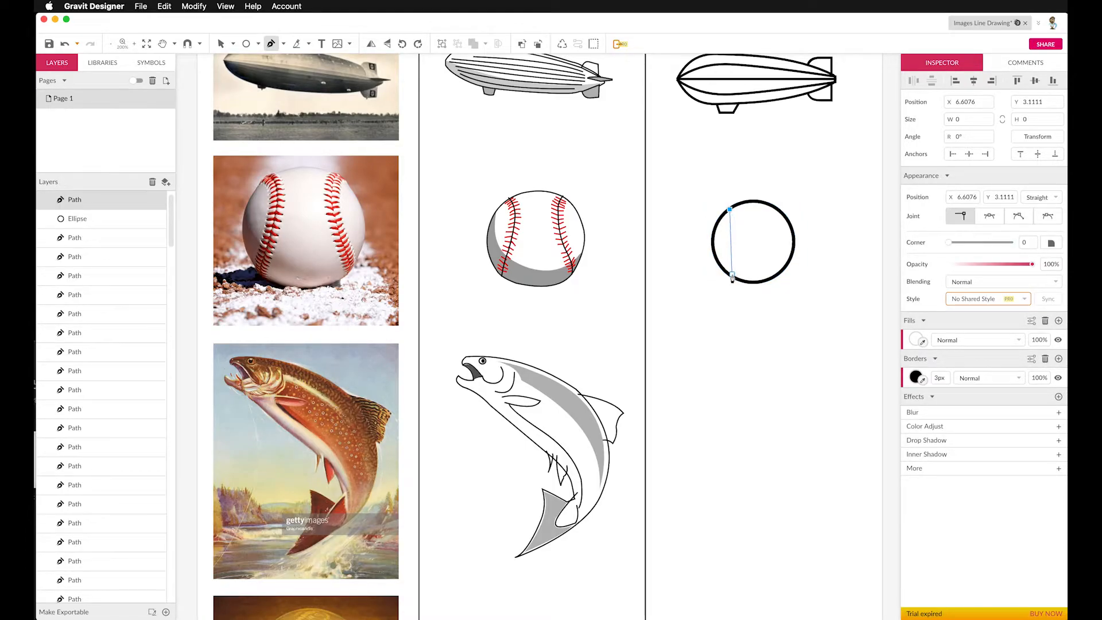
click(730, 274)
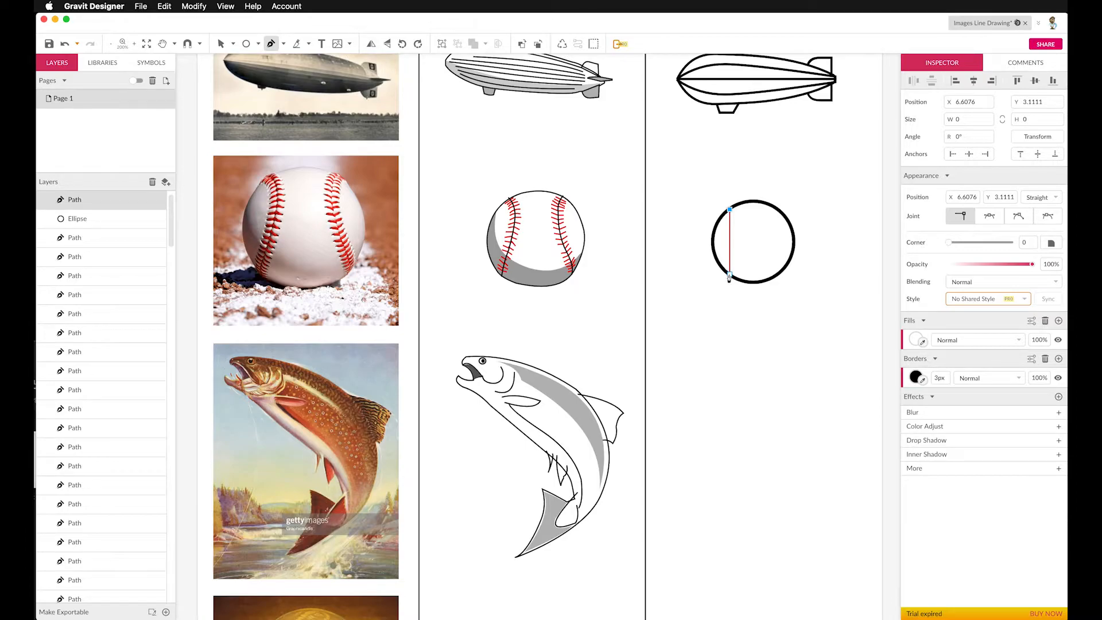
click(730, 275)
drag(729, 277, 701, 311)
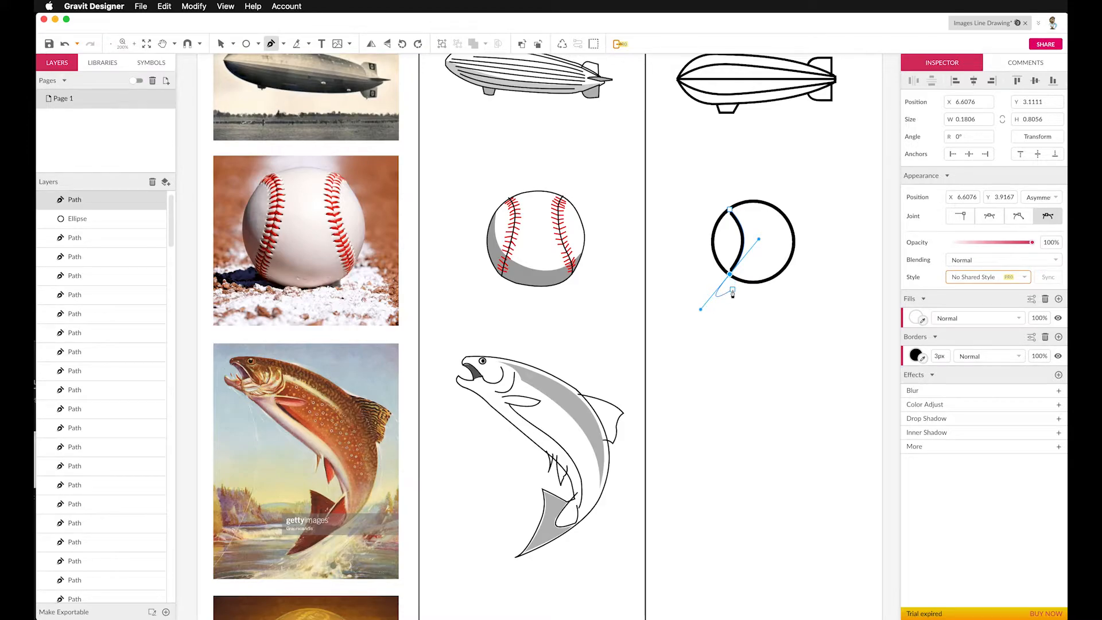
key(Escape)
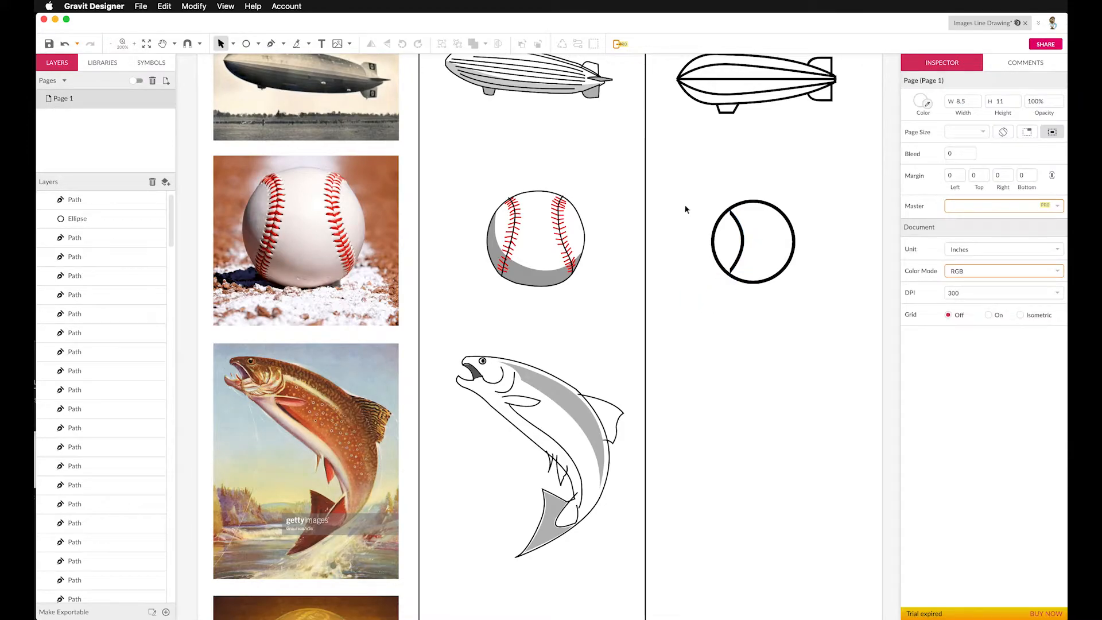
click(744, 239)
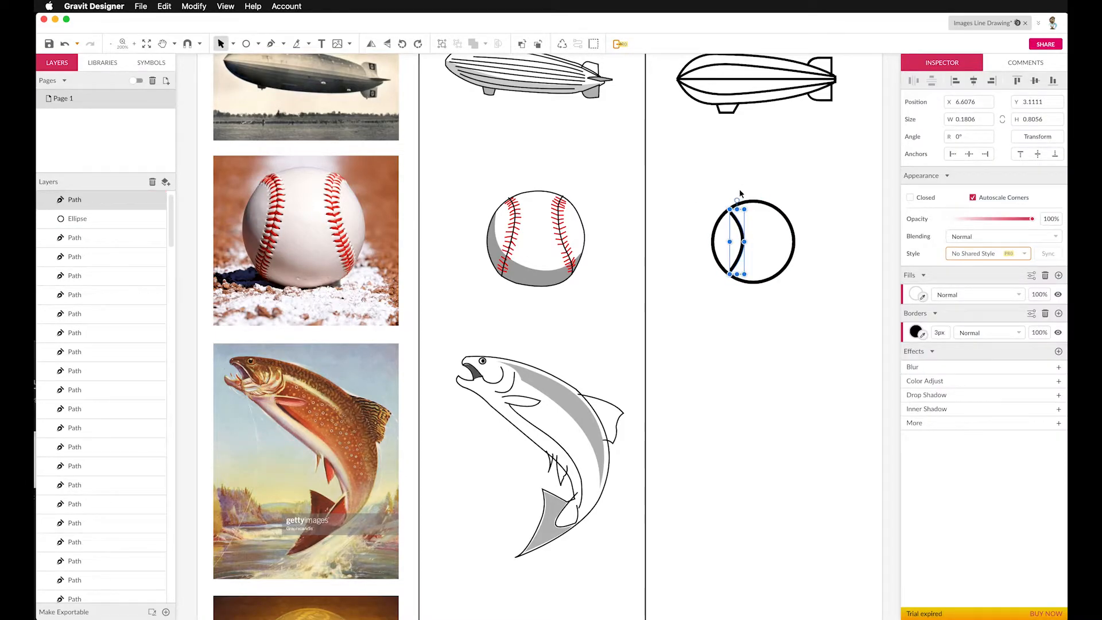
click(740, 193)
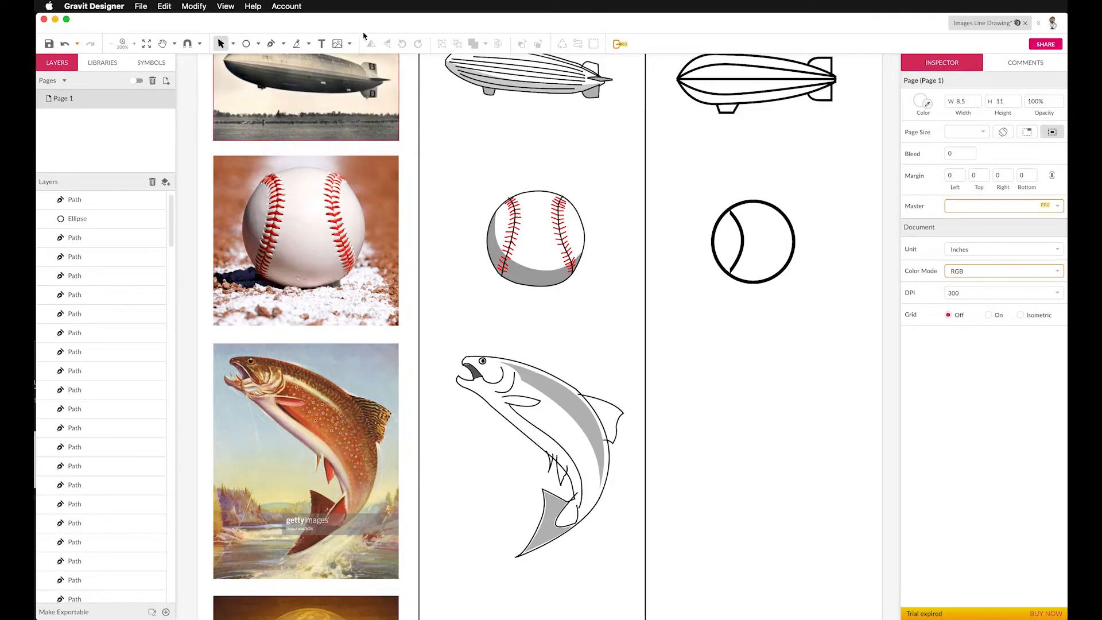
Draw a small V-shaped stitch, about 0.10 by 0.09 in, across the upper end of the baseball's seam with the Pen tool
click(271, 43)
scroll(319, 66, up, 3)
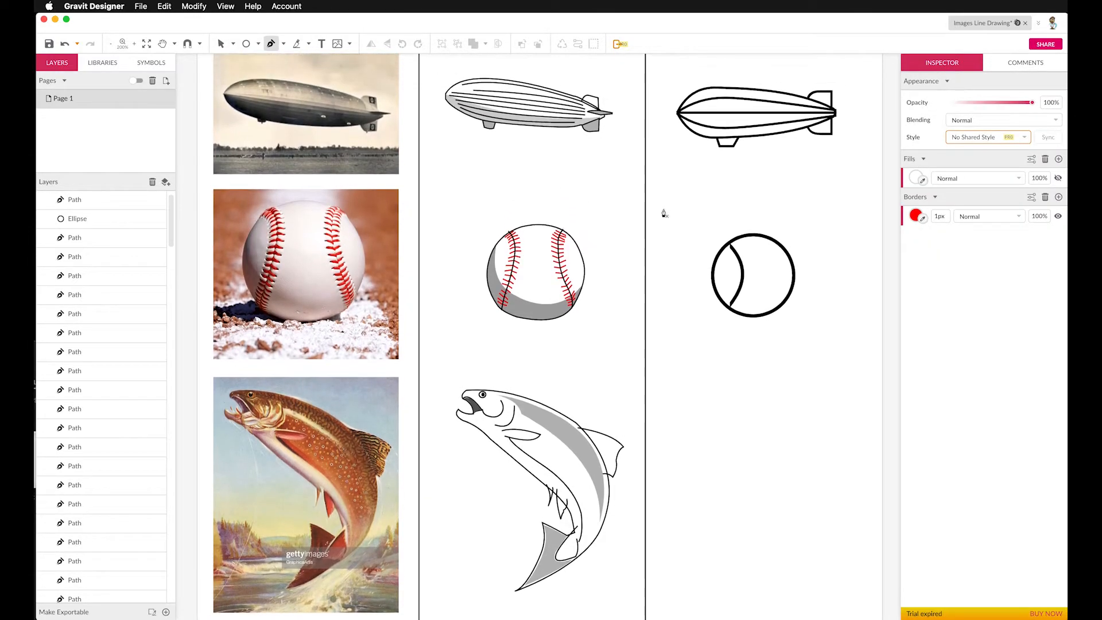
click(729, 254)
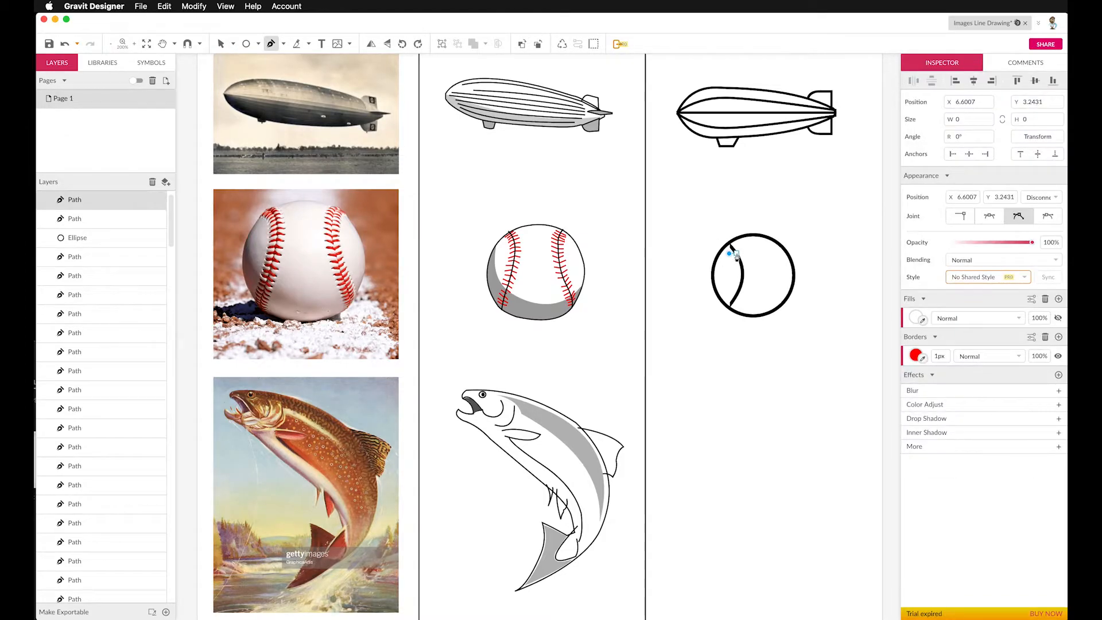
click(735, 250)
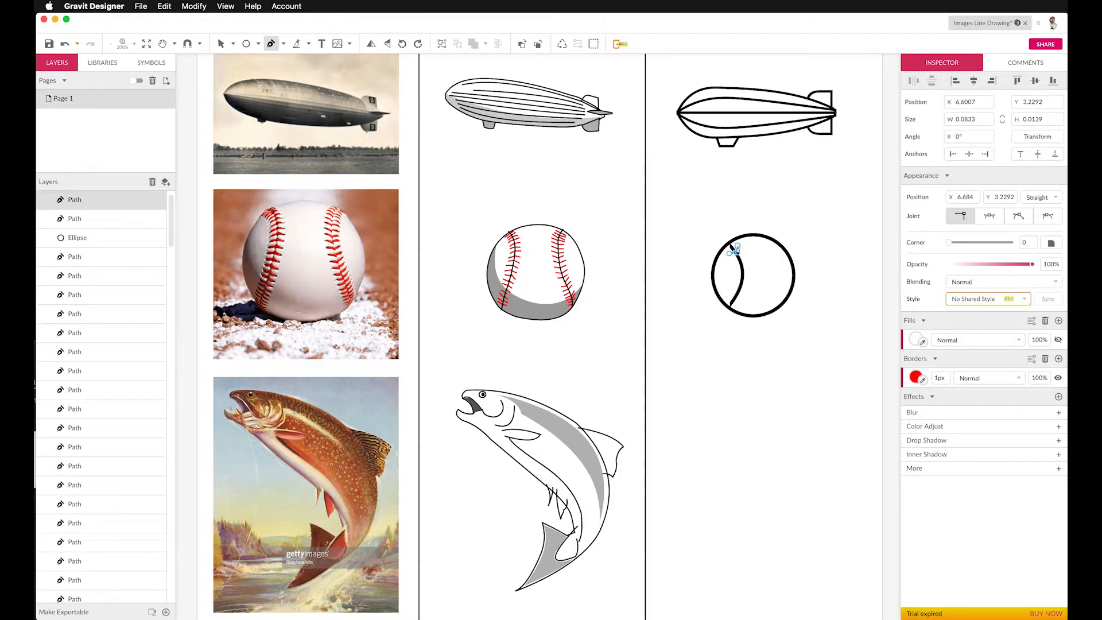
click(736, 249)
key(Escape)
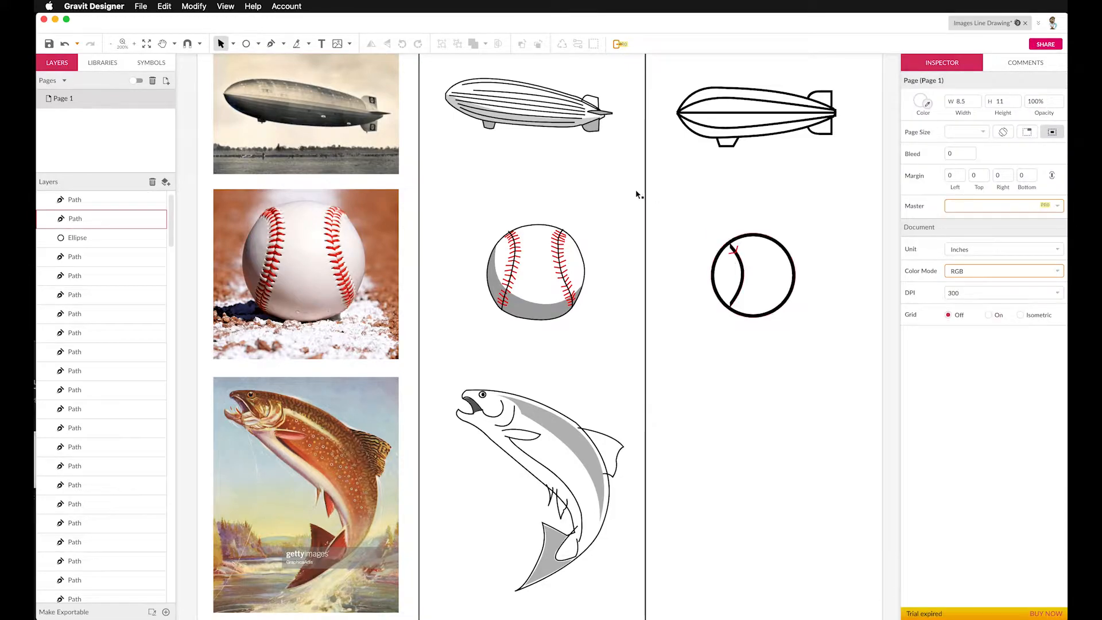
key(p)
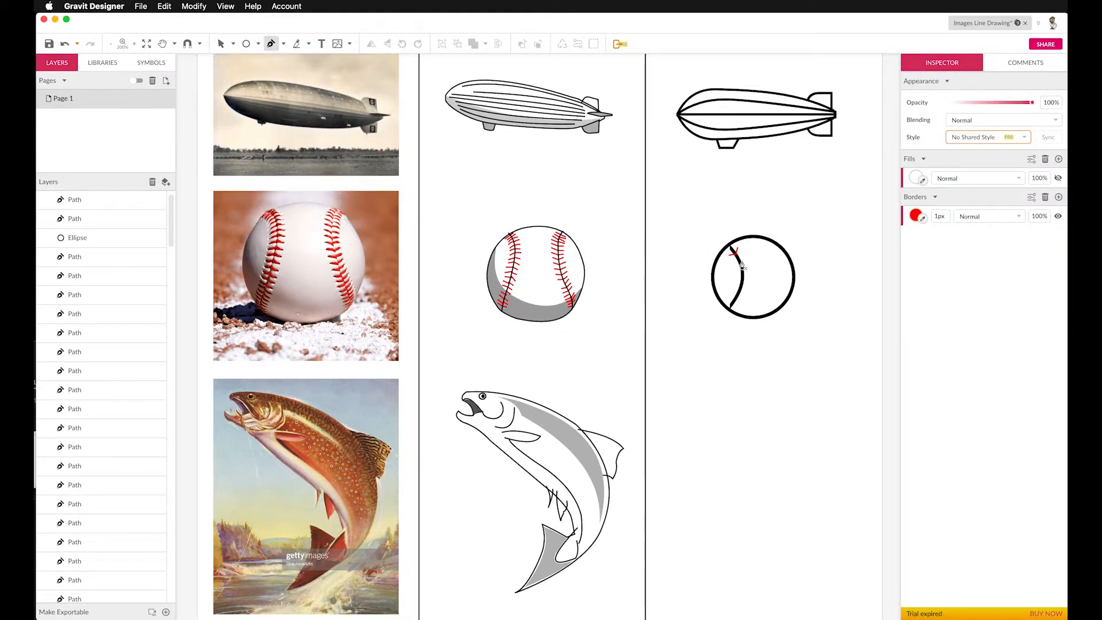
scroll(533, 223, up, 2)
key(Escape)
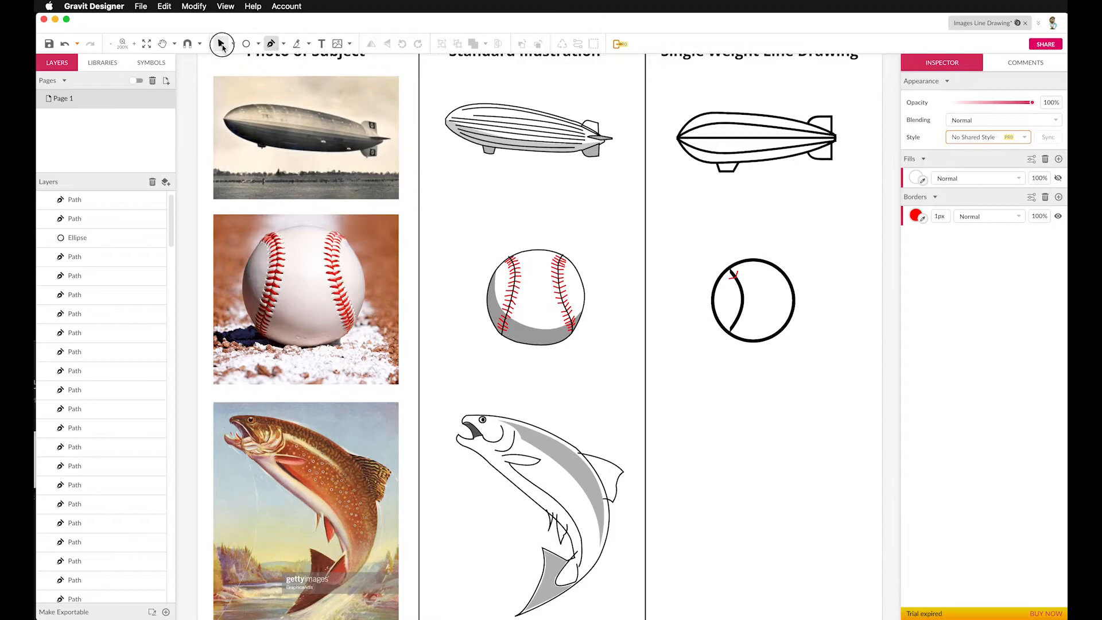
Change the border colour of the baseball's V-shaped stitch to black, #000000
click(734, 279)
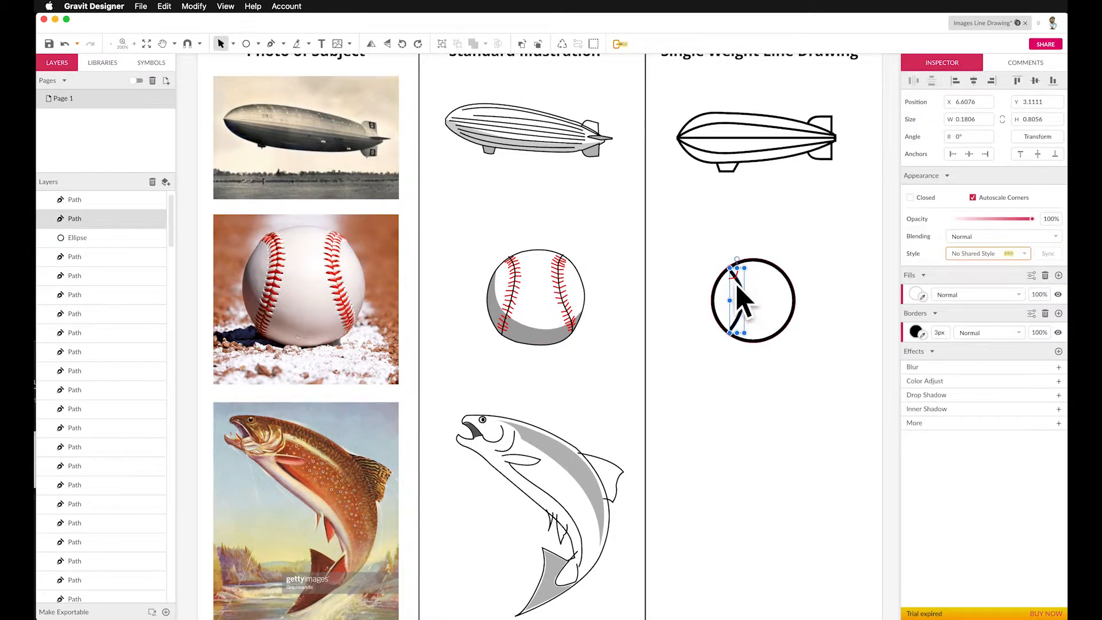
click(689, 256)
click(735, 282)
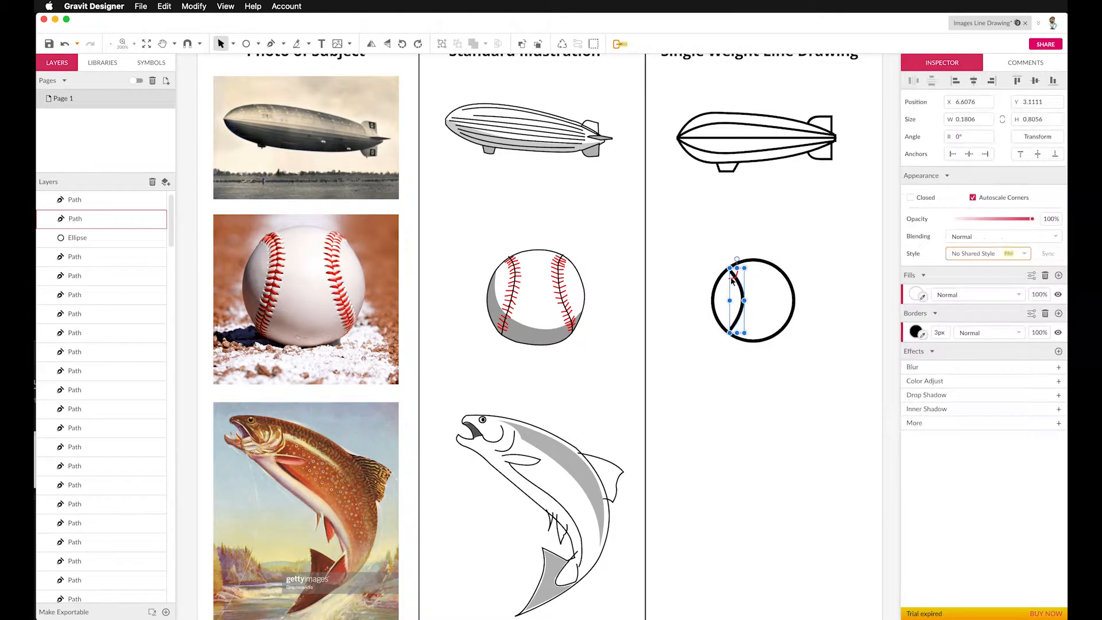
drag(706, 256, 740, 287)
shift+click(739, 275)
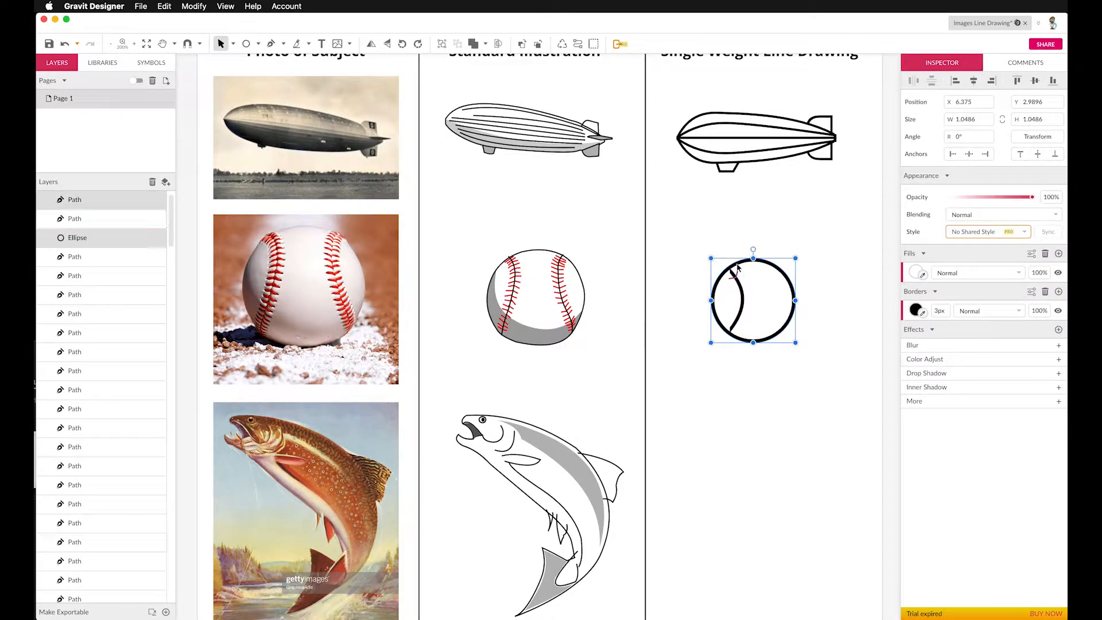
click(734, 274)
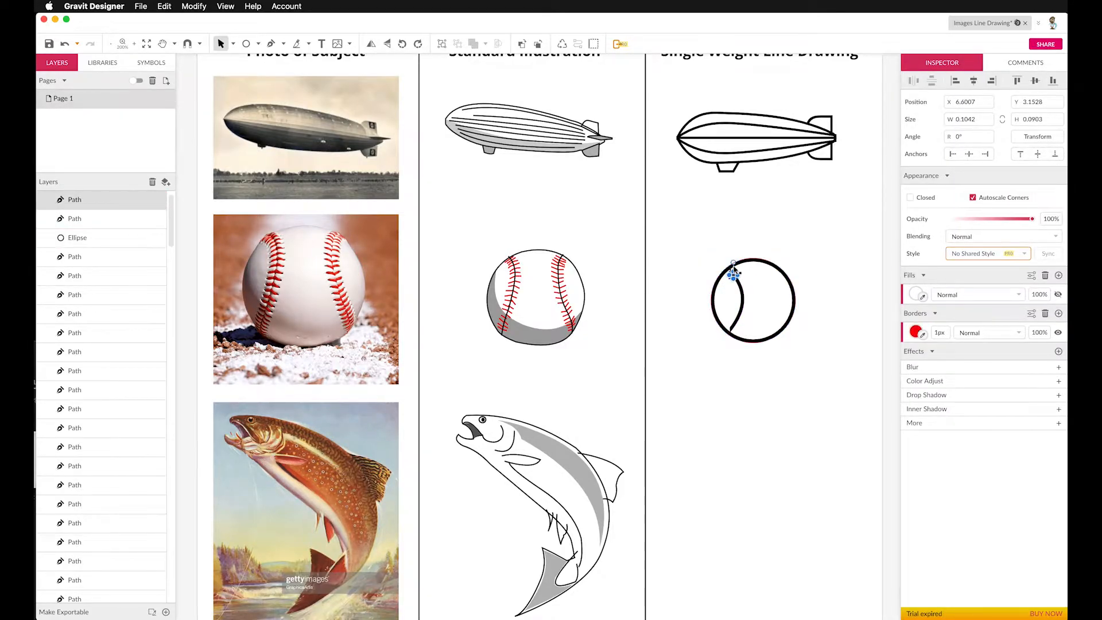
click(915, 333)
click(911, 426)
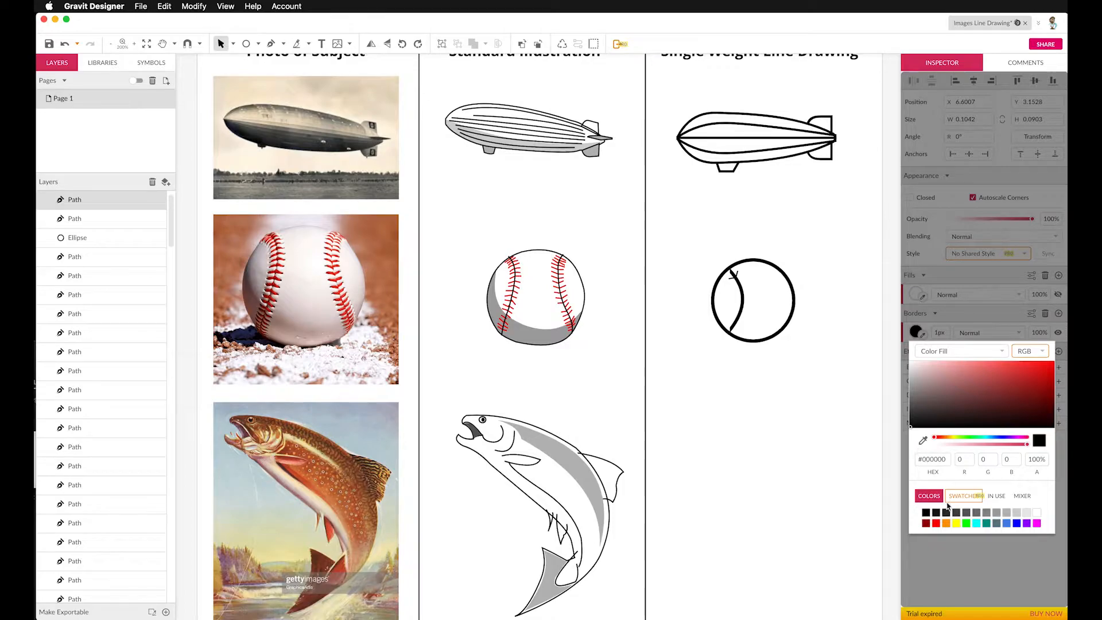
click(922, 320)
Set the border width of the V-shaped stitch to 3 px
drag(940, 332, 939, 332)
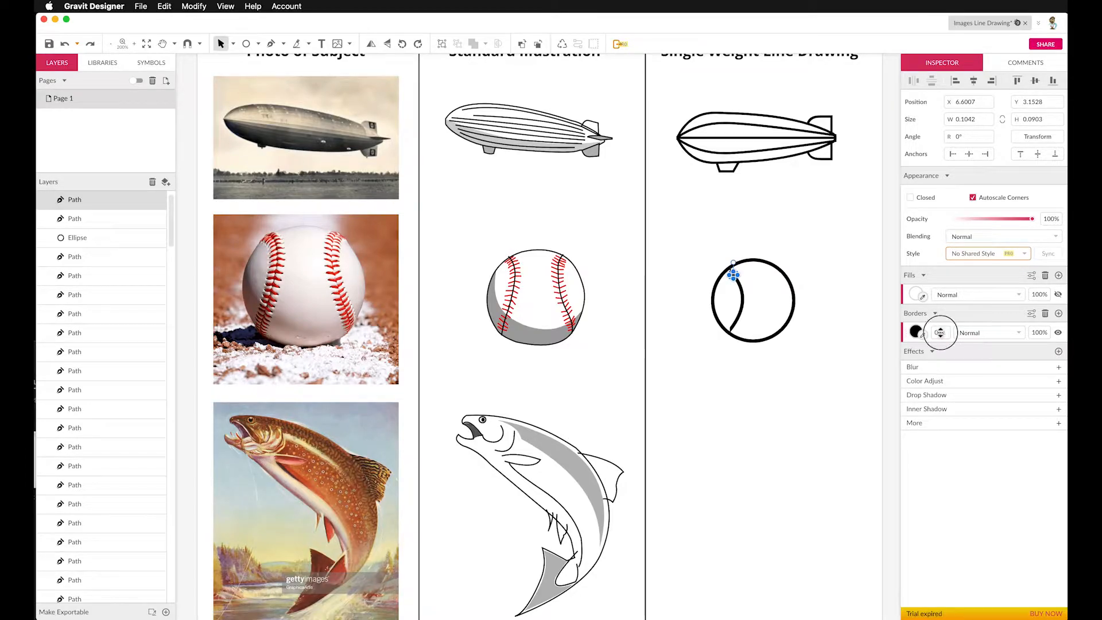
drag(943, 331, 942, 332)
click(712, 247)
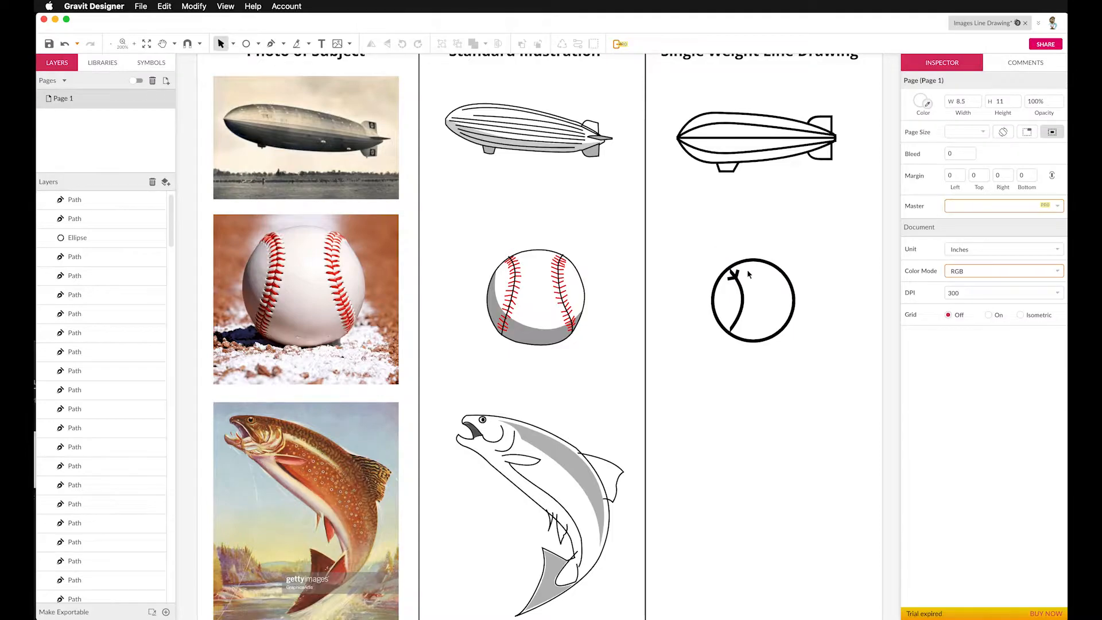
Duplicate the V-shaped stitch and move the copy straight down to Y 3.2639 in
click(735, 278)
click(699, 253)
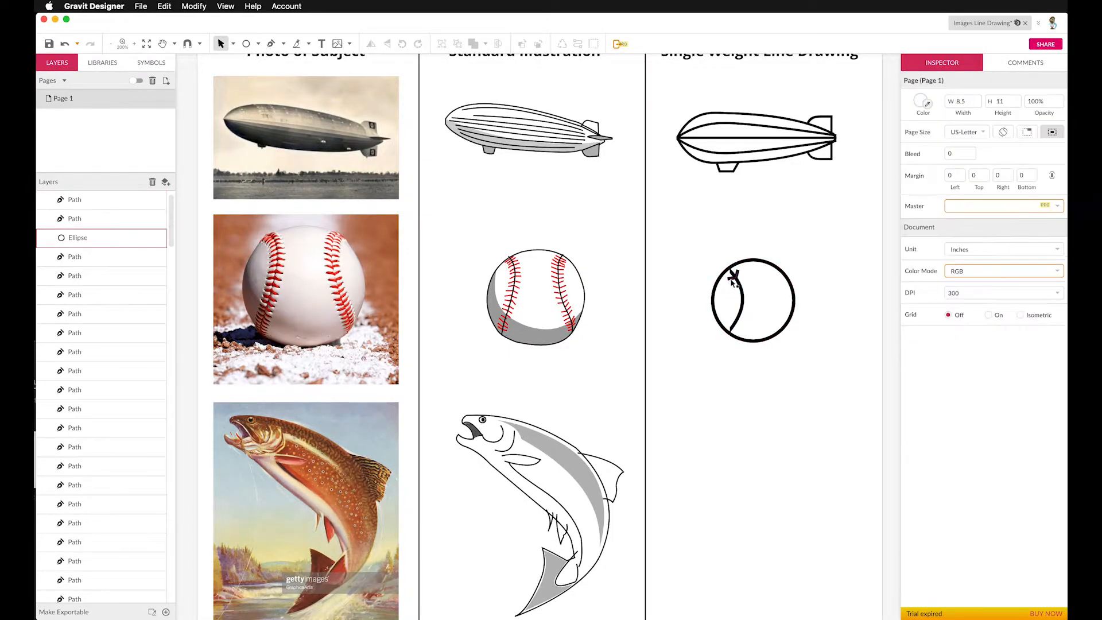
click(734, 279)
drag(710, 261, 742, 287)
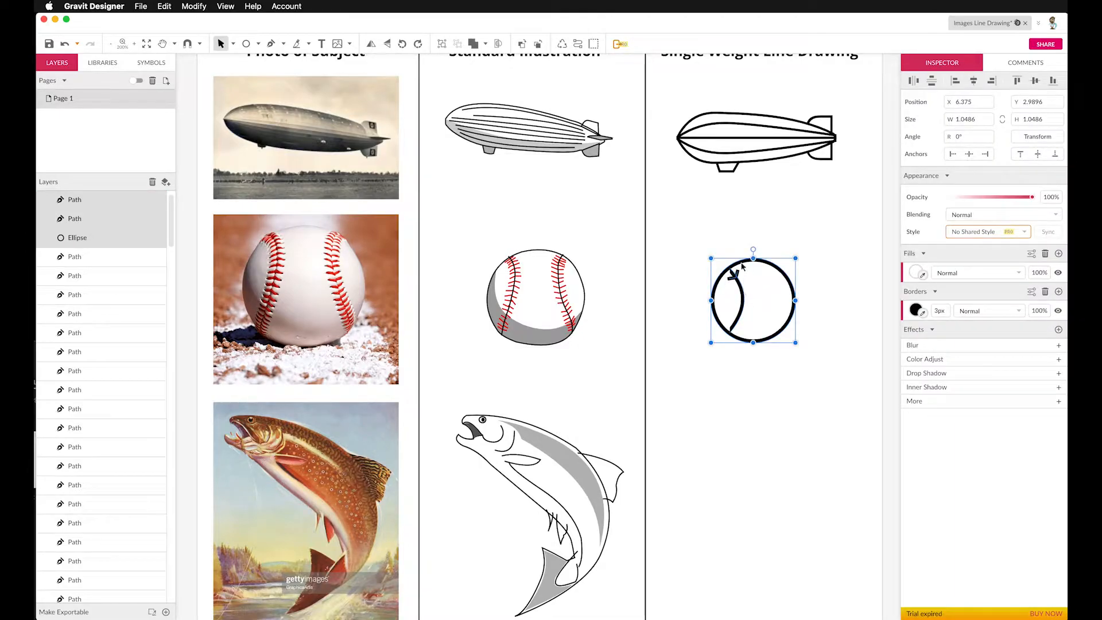
click(739, 269)
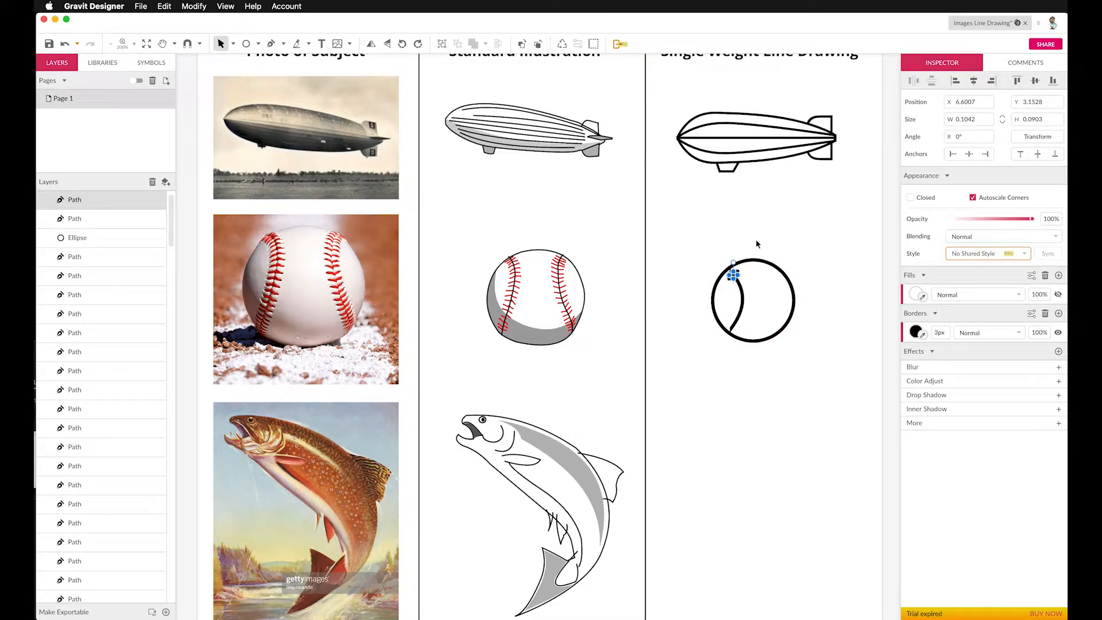
key(super+z)
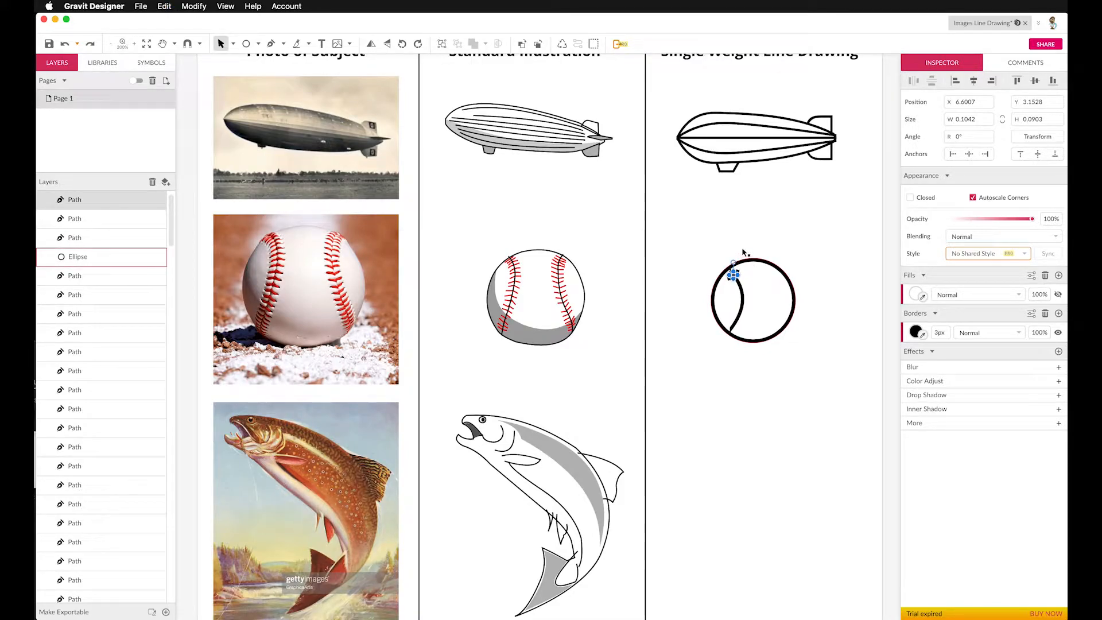
key(Down)
key(Down)
key(Down)
key(Down)
key(Down)
key(Down)
key(Down)
key(Down)
key(Down)
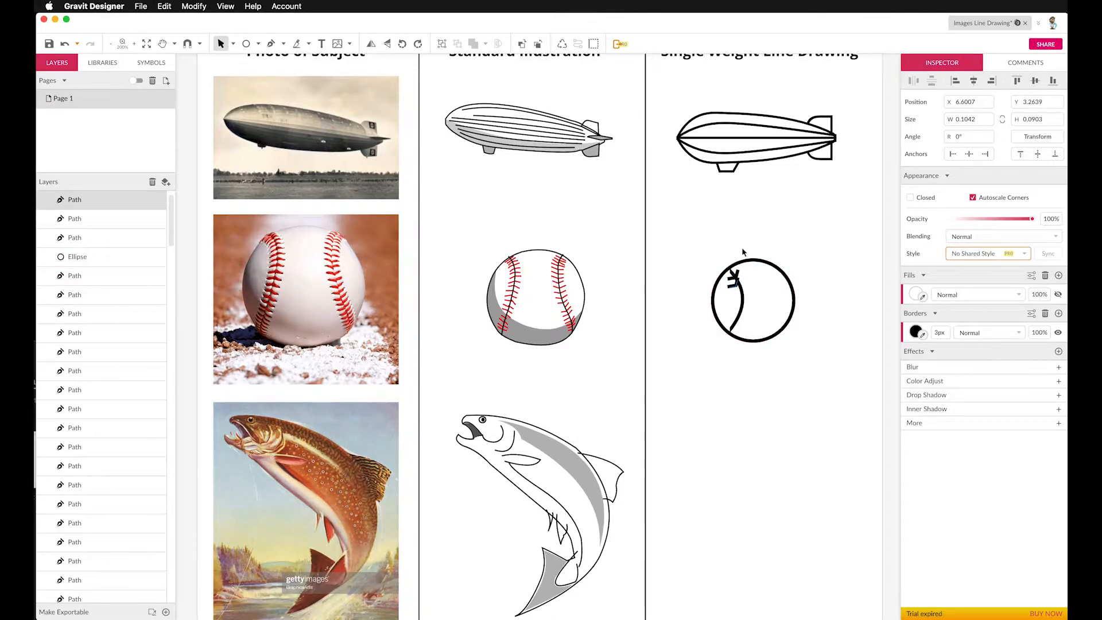
Shift the copied stitch right onto the seam line and rotate it slightly to follow the curve
key(Right)
key(Right)
key(Right)
key(Right)
key(Right)
drag(737, 272, 737, 270)
click(682, 239)
Move the third stitch, at the middle of the seam, up slightly to Y 3.4728 in
scroll(746, 245, right, 5)
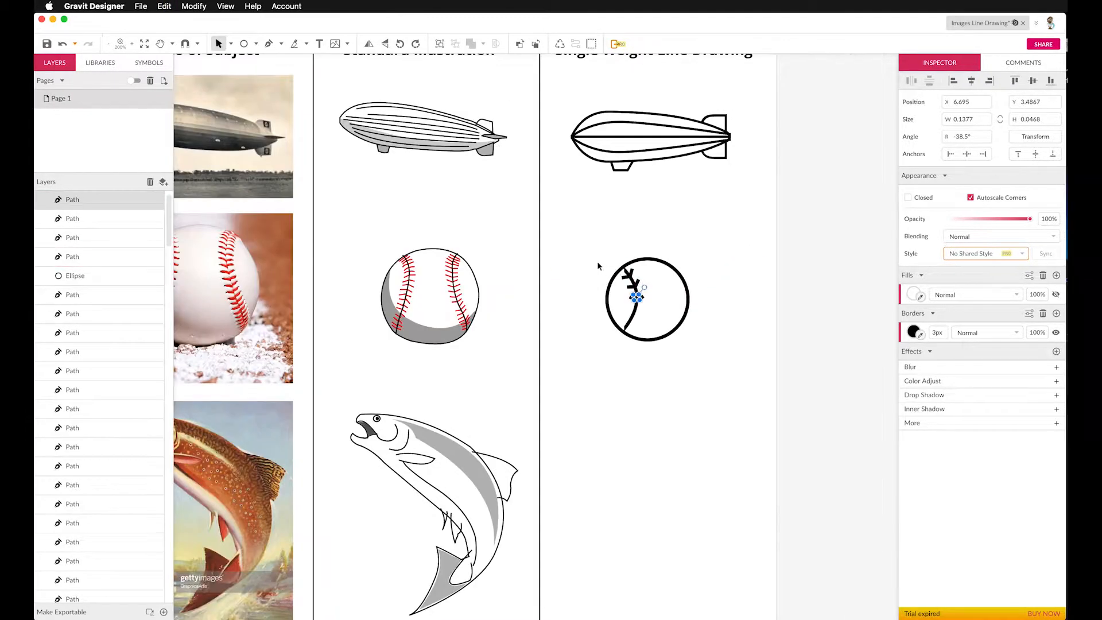
click(598, 265)
click(637, 290)
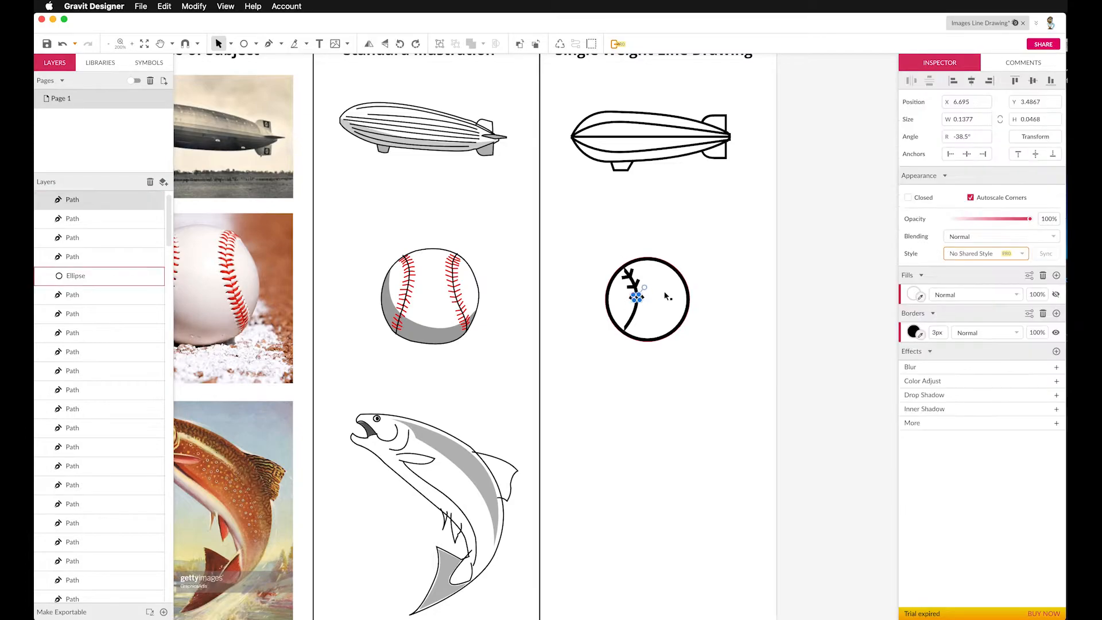
key(Up)
click(603, 253)
click(641, 303)
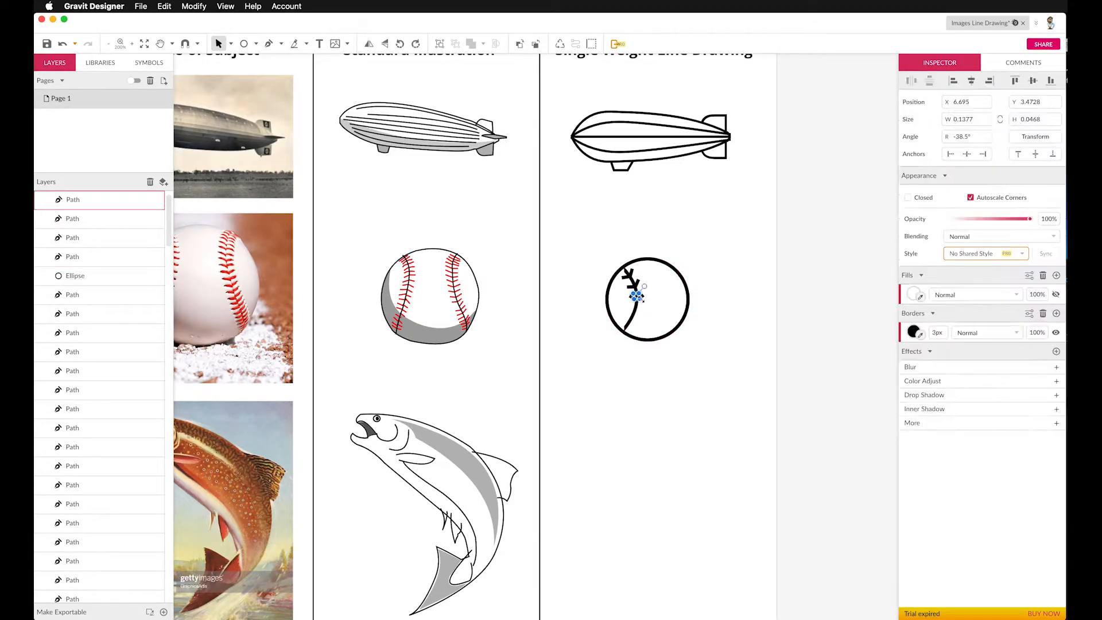
Place a copy of the third stitch further down the seam at X 6.6673 in, Y 3.6255 in, and rotate it to -53.4°
key(super+z)
key(Down)
key(Down)
key(Down)
key(Down)
key(Down)
key(Down)
key(Down)
key(Down)
key(Left)
key(Left)
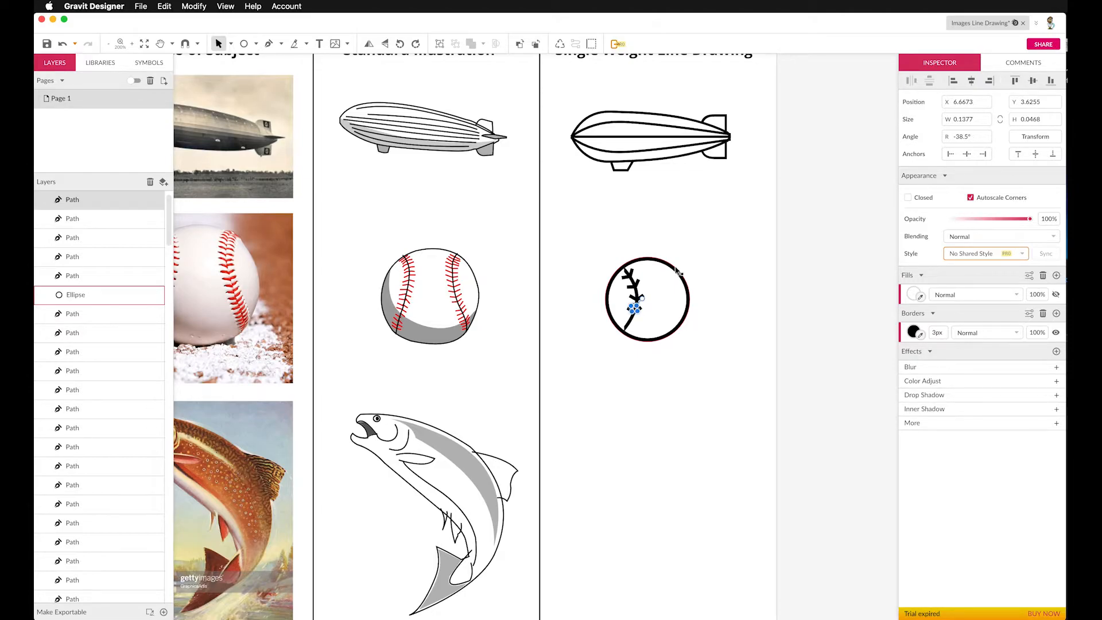
drag(642, 299, 646, 301)
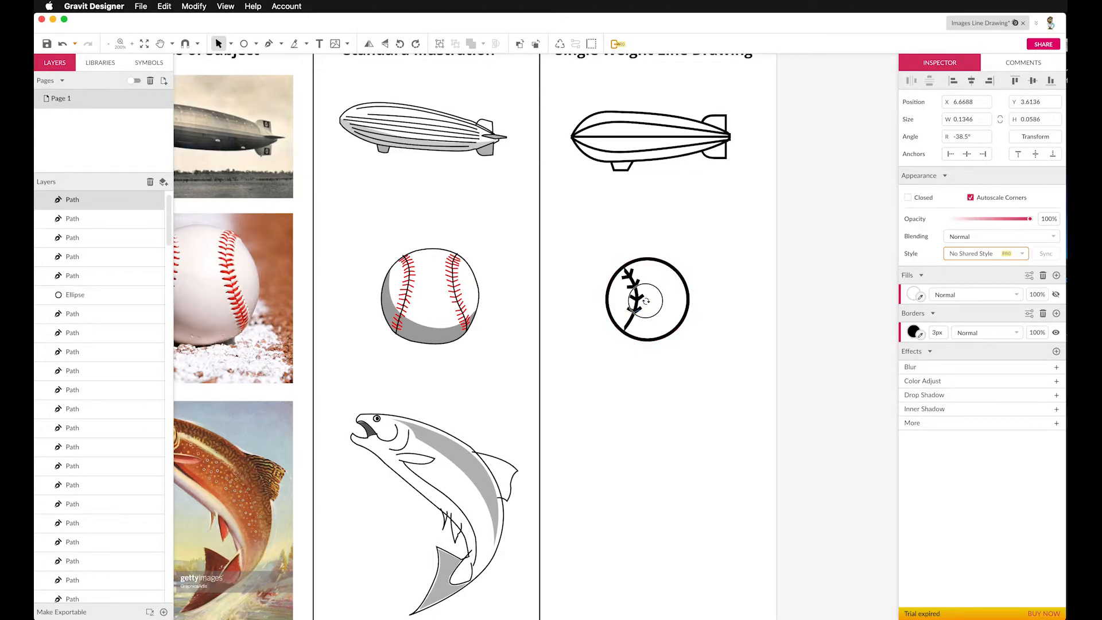
click(589, 272)
Place a copy of the fourth stitch near the seam's lower end, at X 6.6331 in, Y 3.736 in, rotated to -68°
click(635, 308)
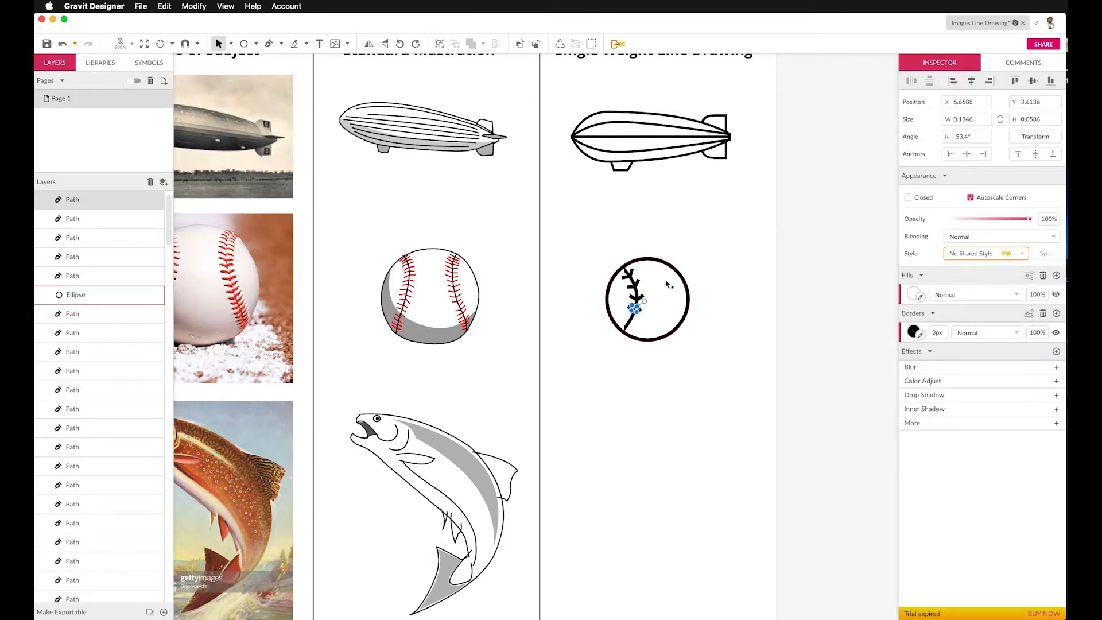
key(super+z)
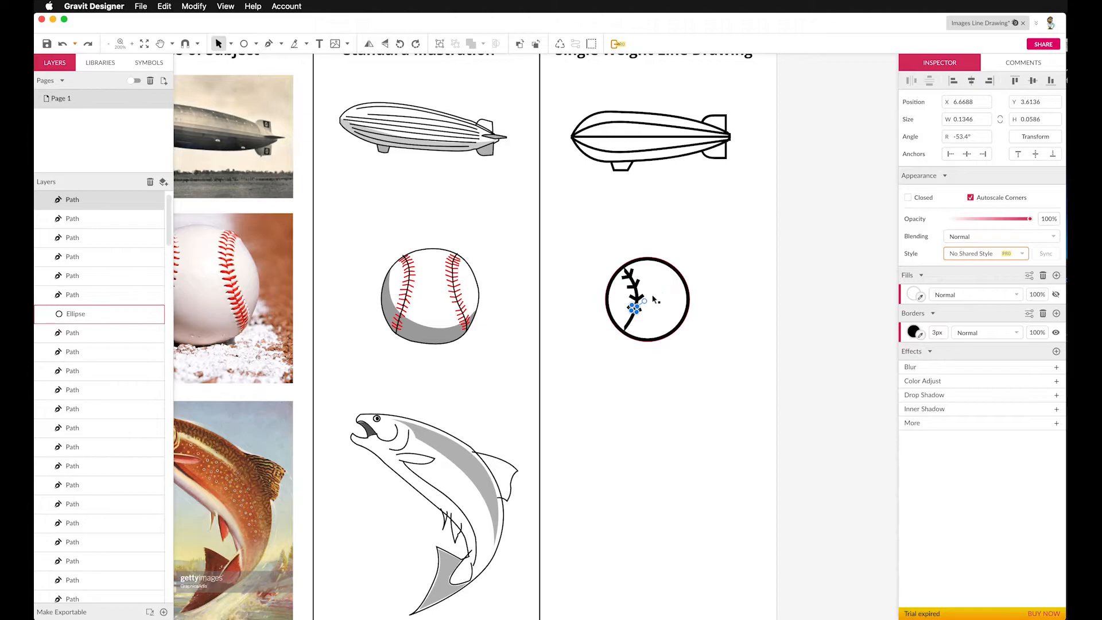
scroll(647, 300, down, 1)
drag(645, 299, 651, 302)
key(Left)
key(Left)
key(Left)
key(Right)
key(Right)
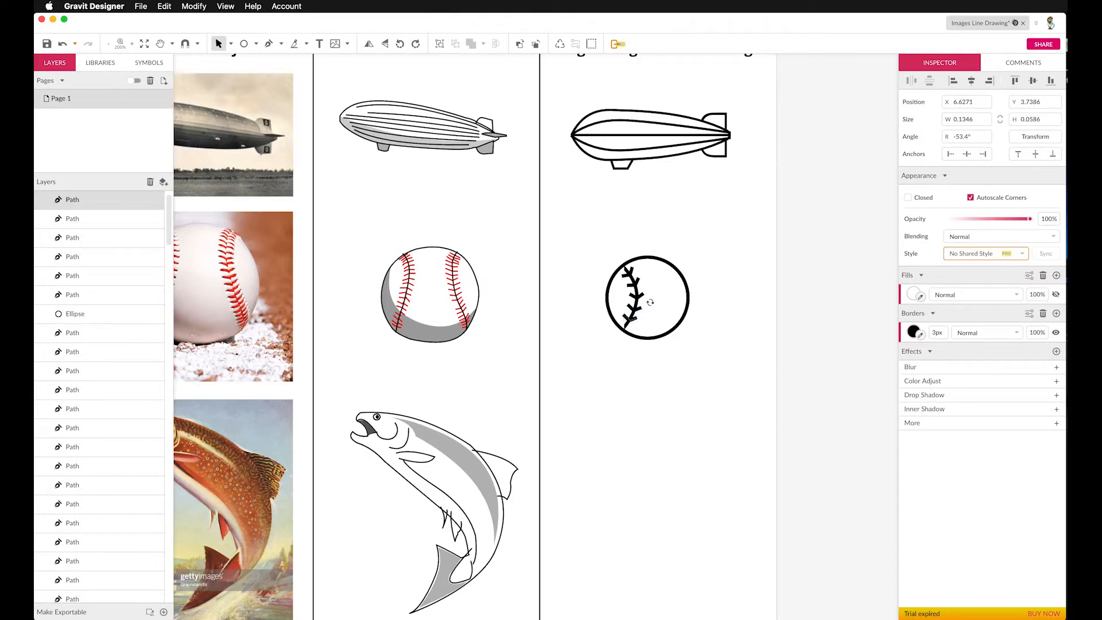
drag(651, 304, 646, 312)
key(Down)
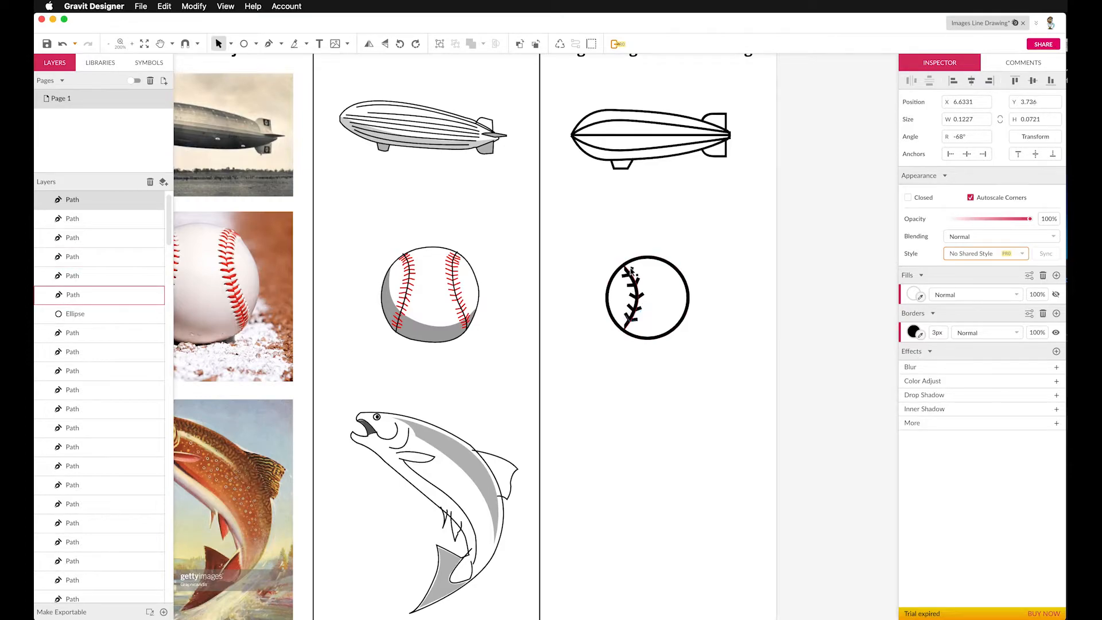
click(590, 244)
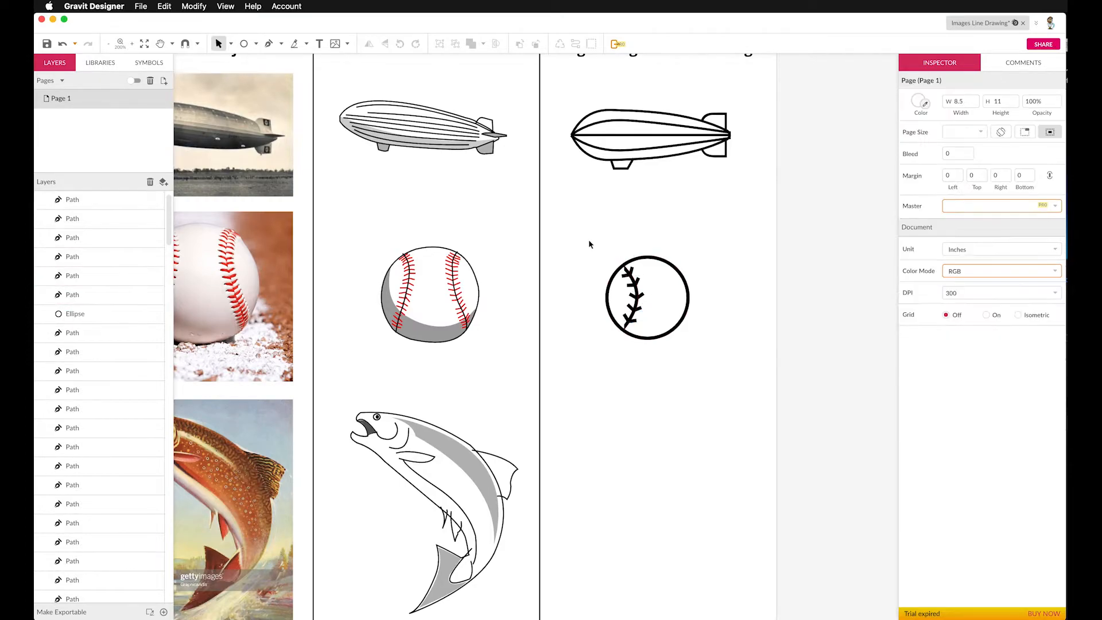
scroll(619, 184, down, 1)
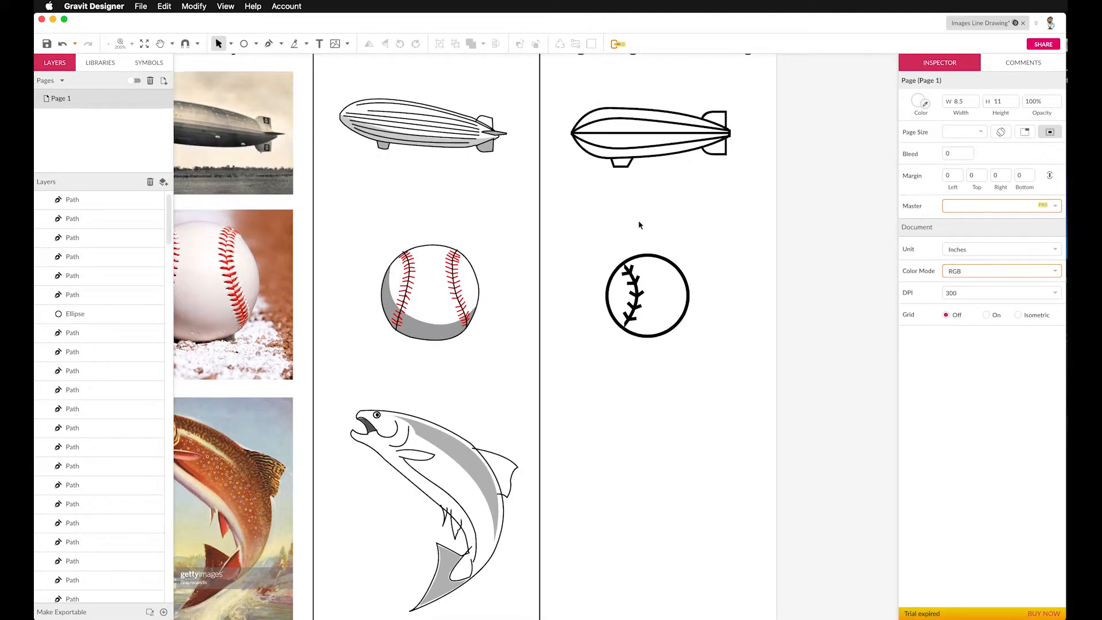
Duplicate the left stitched seam without the circle, flip the copy horizontally and move it to the ball's right side
drag(595, 242, 647, 352)
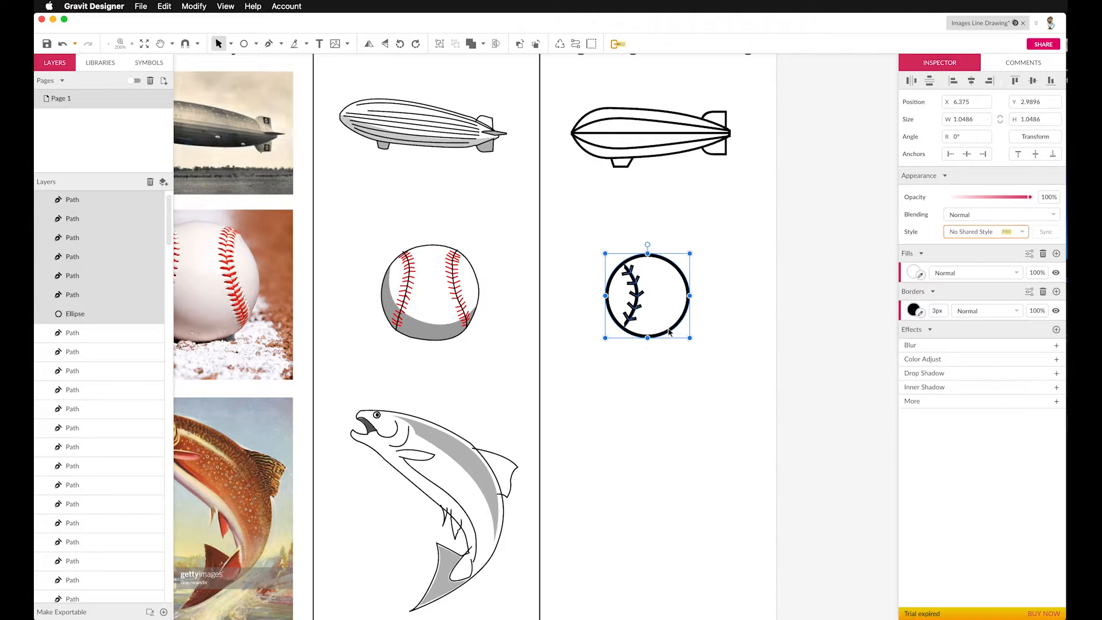
shift+click(670, 334)
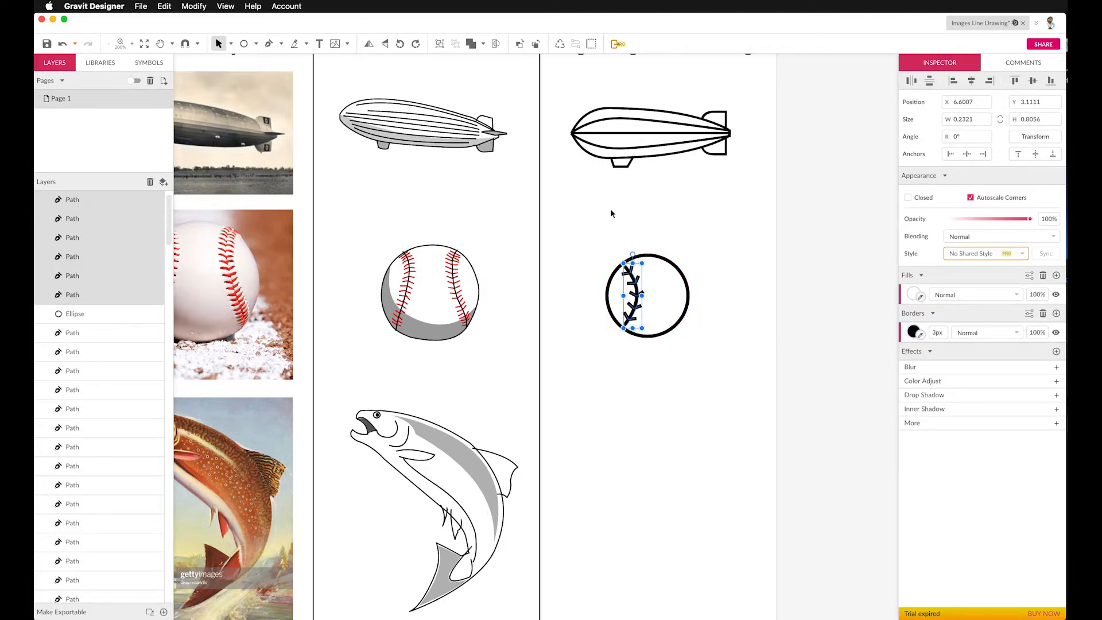
key(super+z)
click(194, 7)
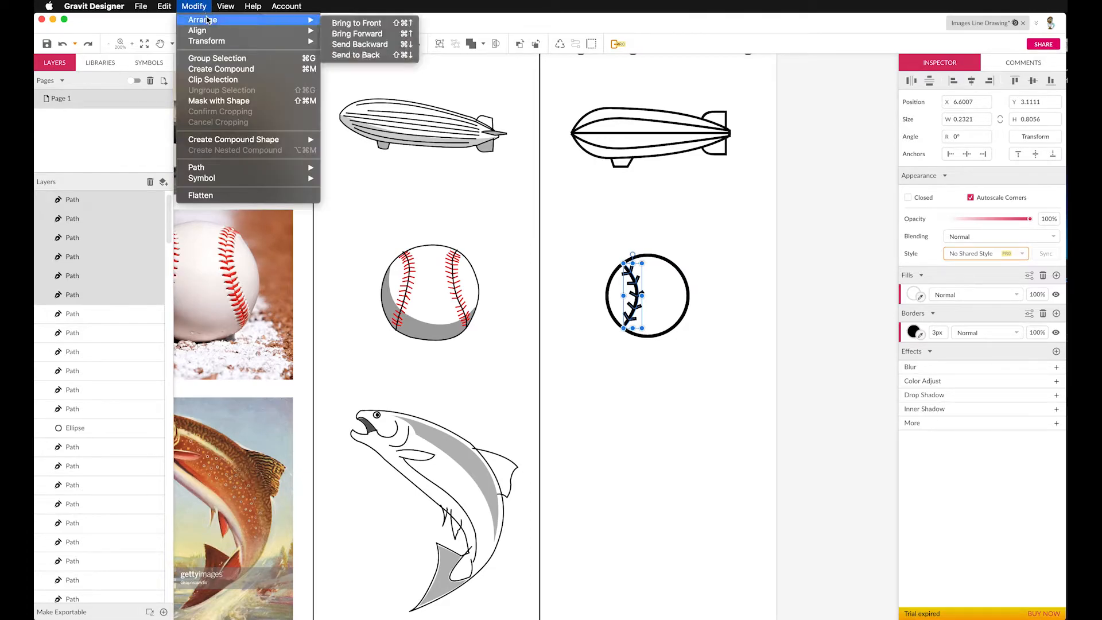
mouse_move(313, 41)
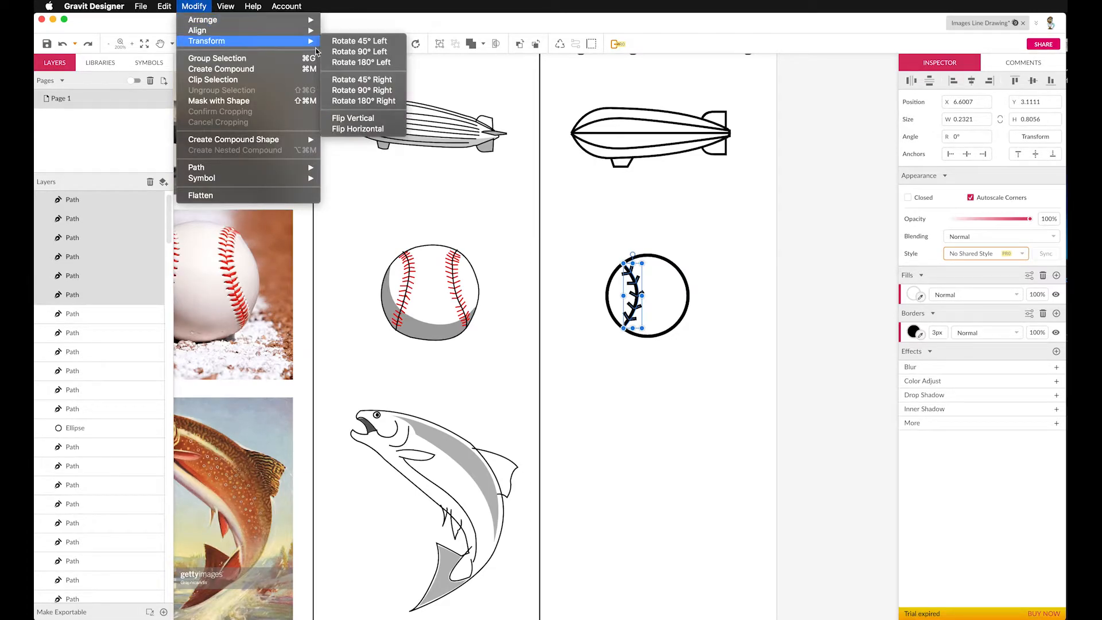
click(363, 129)
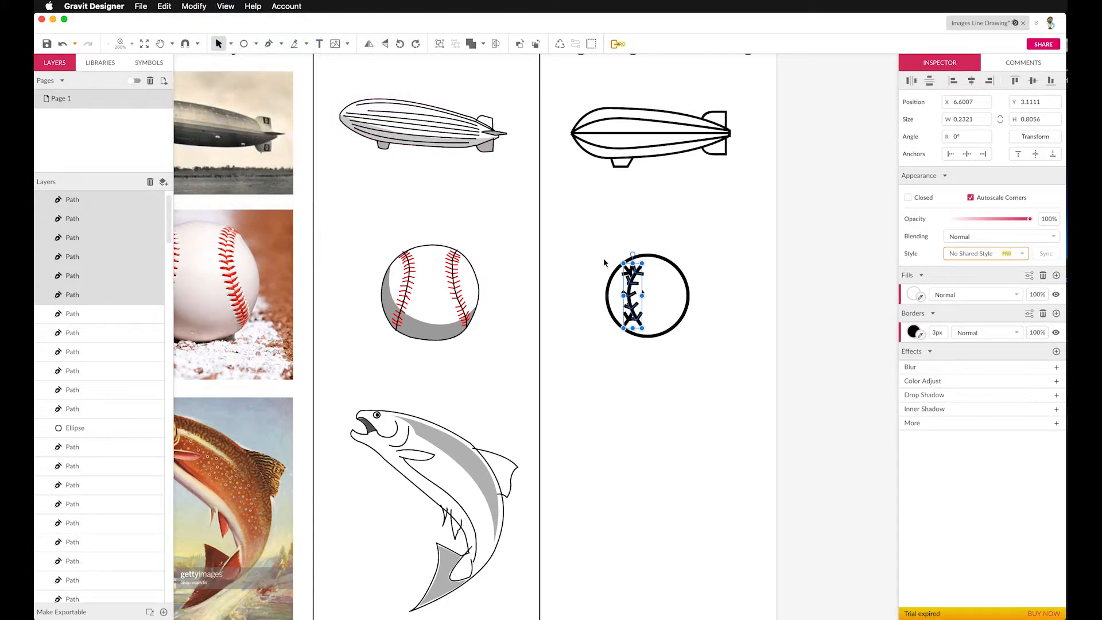
drag(630, 303, 660, 304)
click(589, 244)
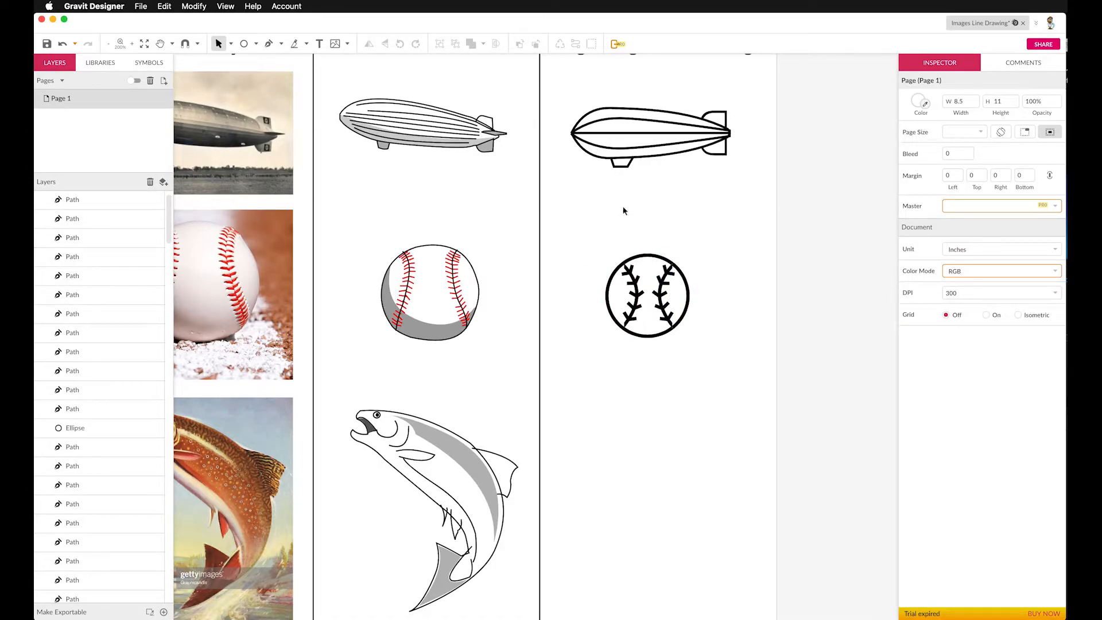
Scale both seams down together to about 0.62 in high, leaving the circle out of the selection
drag(595, 242, 684, 336)
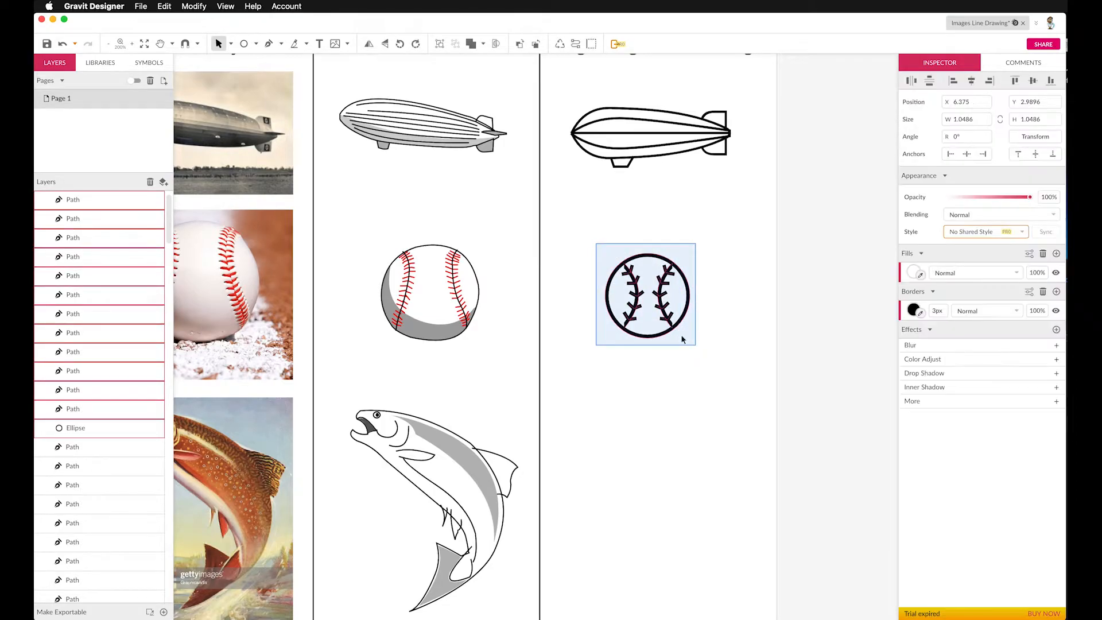
shift+click(640, 258)
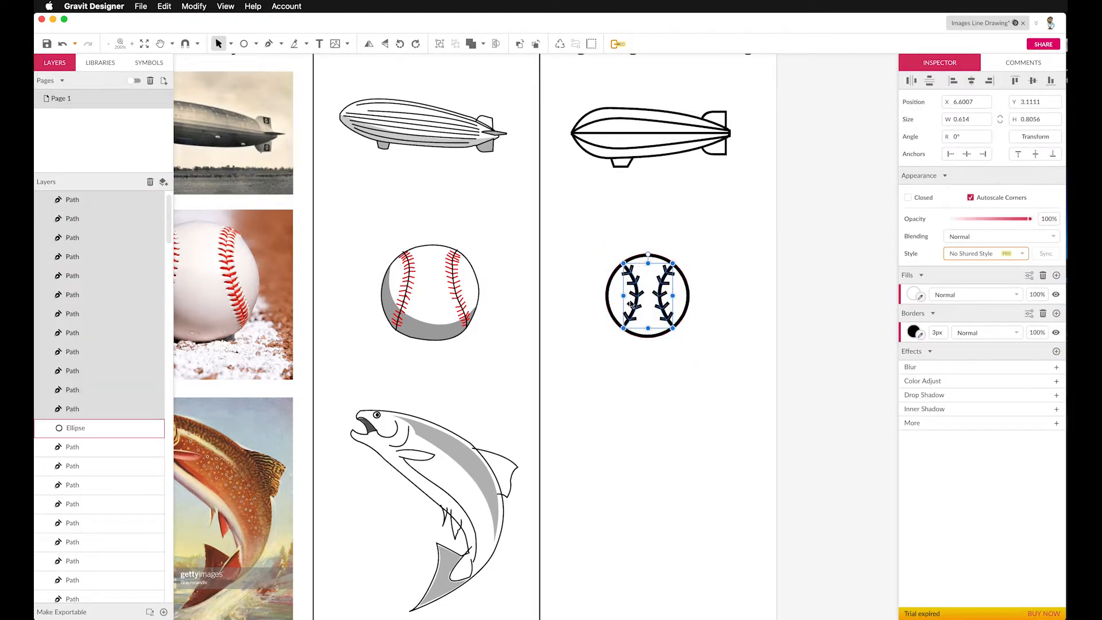
drag(673, 295, 662, 295)
click(618, 247)
Try moving the small seams outward to the circle's edges, with the left one at X 6.4965 in, and undo both moves
drag(635, 243, 656, 343)
shift+click(663, 258)
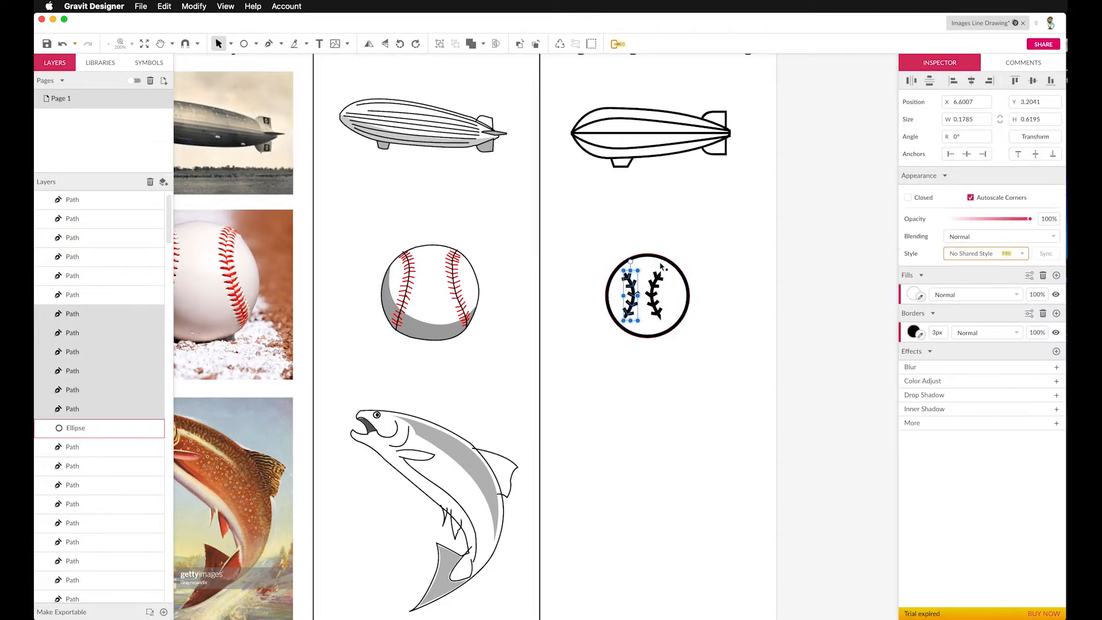
click(632, 301)
drag(632, 298, 624, 299)
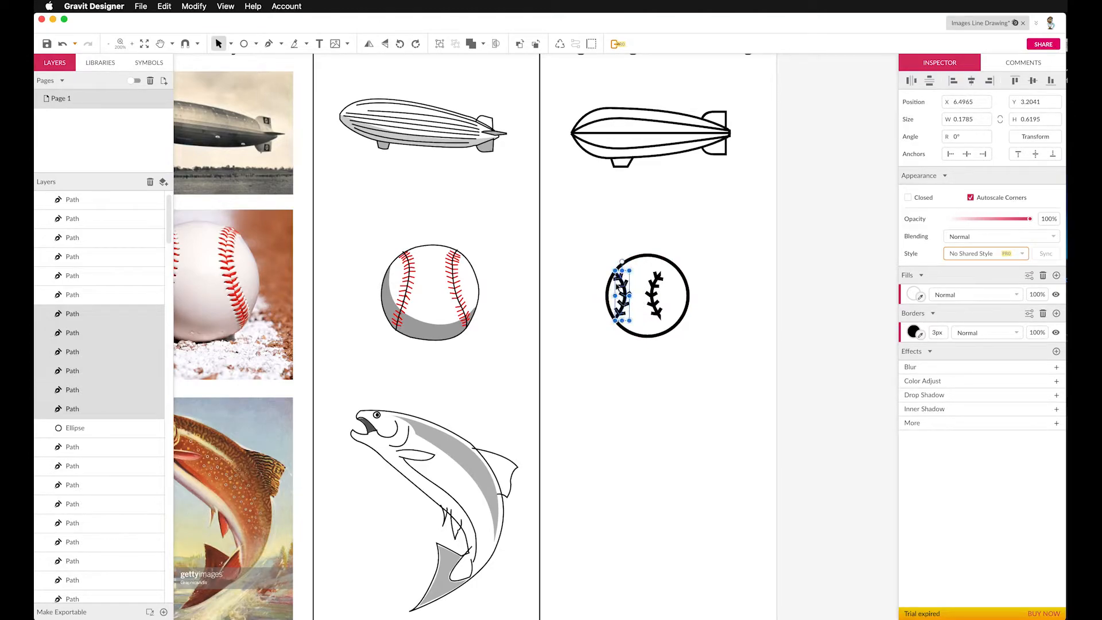
click(596, 258)
drag(646, 243, 675, 308)
shift+click(685, 316)
click(676, 232)
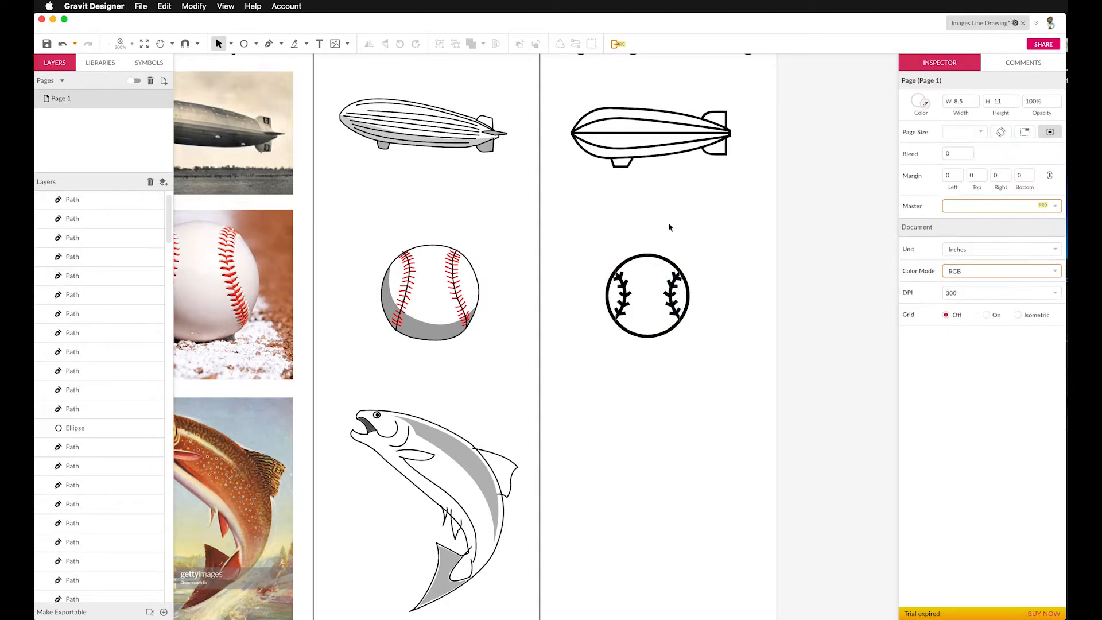
key(super+z)
key(super+z)
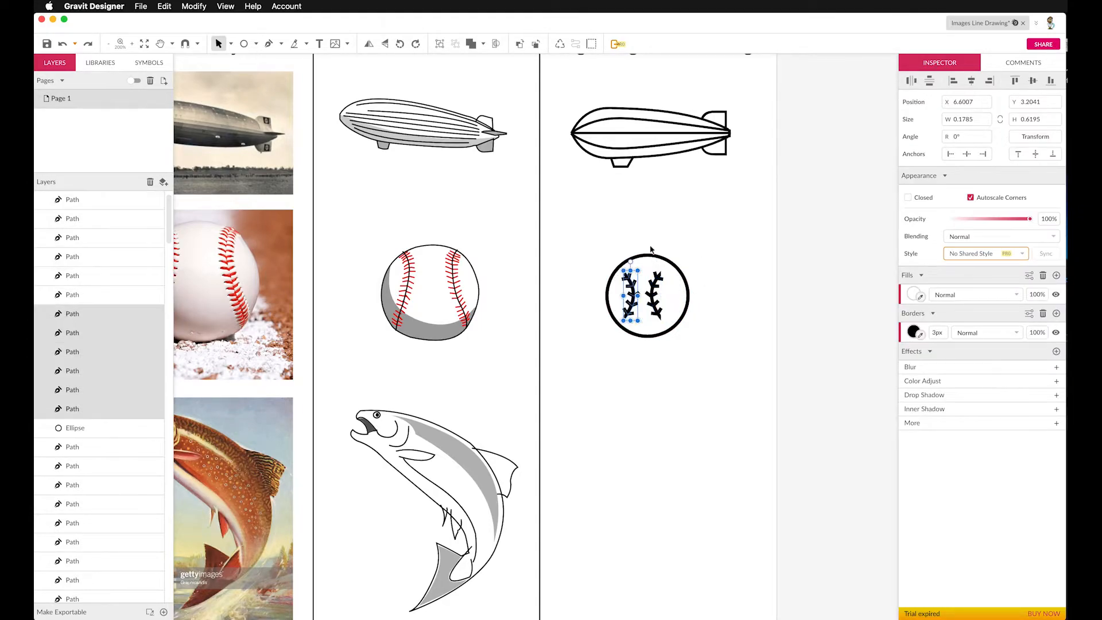
Resize the seams to 0.7198 in high and space them apart, with the right one at X 7.0461 in, Y 3.1416 in
drag(601, 248, 633, 292)
click(586, 245)
drag(645, 241, 668, 302)
shift+click(683, 319)
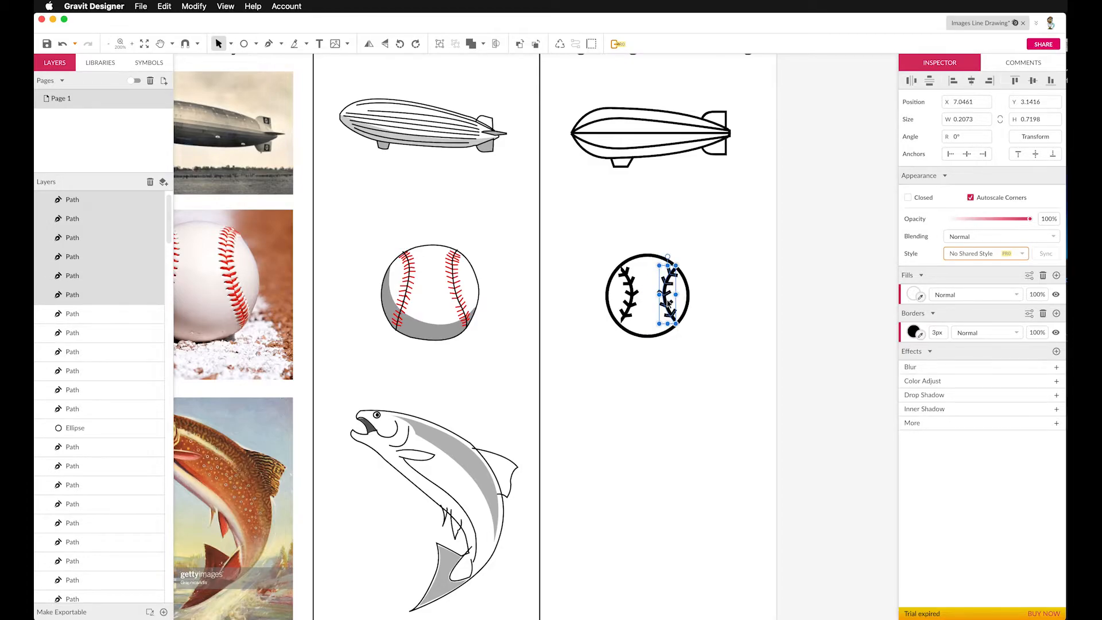
Nudge both seams together slightly left and down to X 6.5451 in, Y 3.1555 in inside the circle
click(618, 233)
drag(612, 269, 711, 352)
shift+click(654, 337)
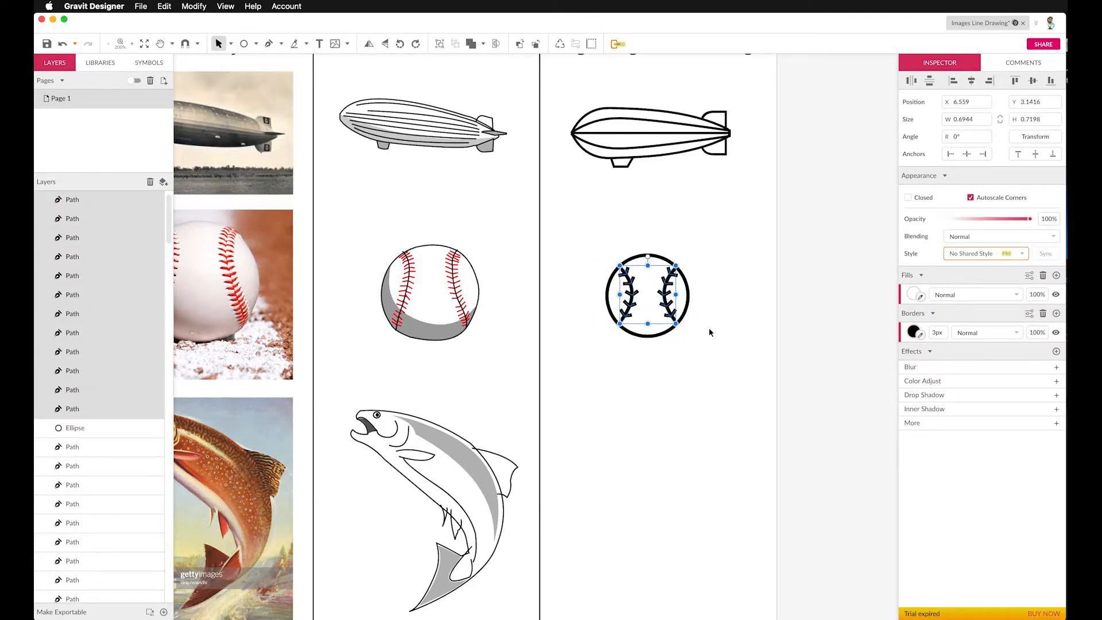
key(Left)
key(Down)
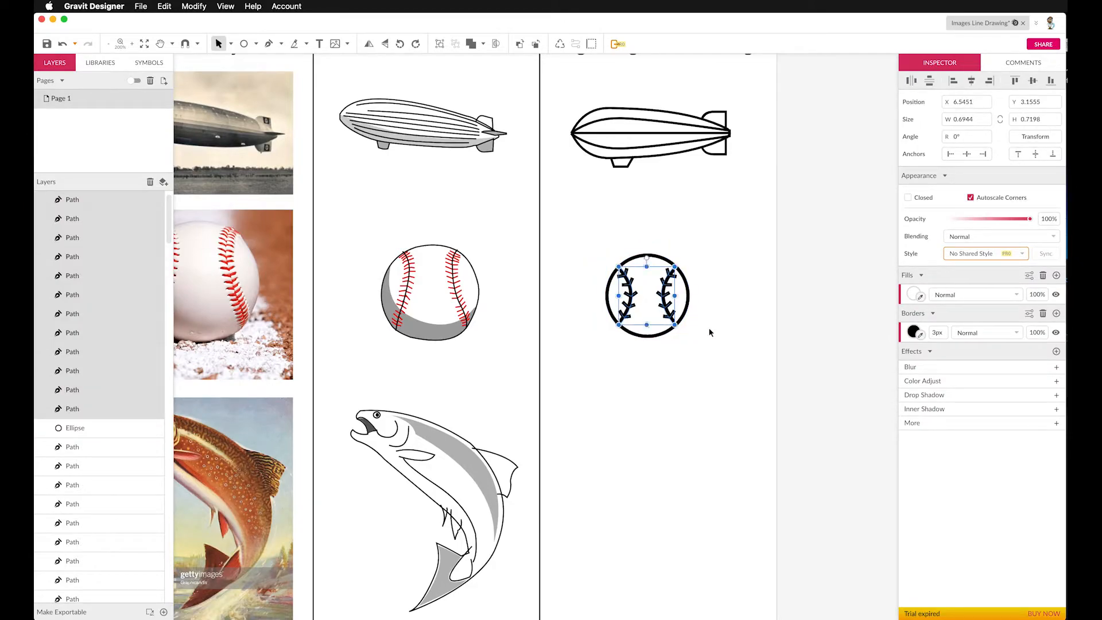
click(614, 187)
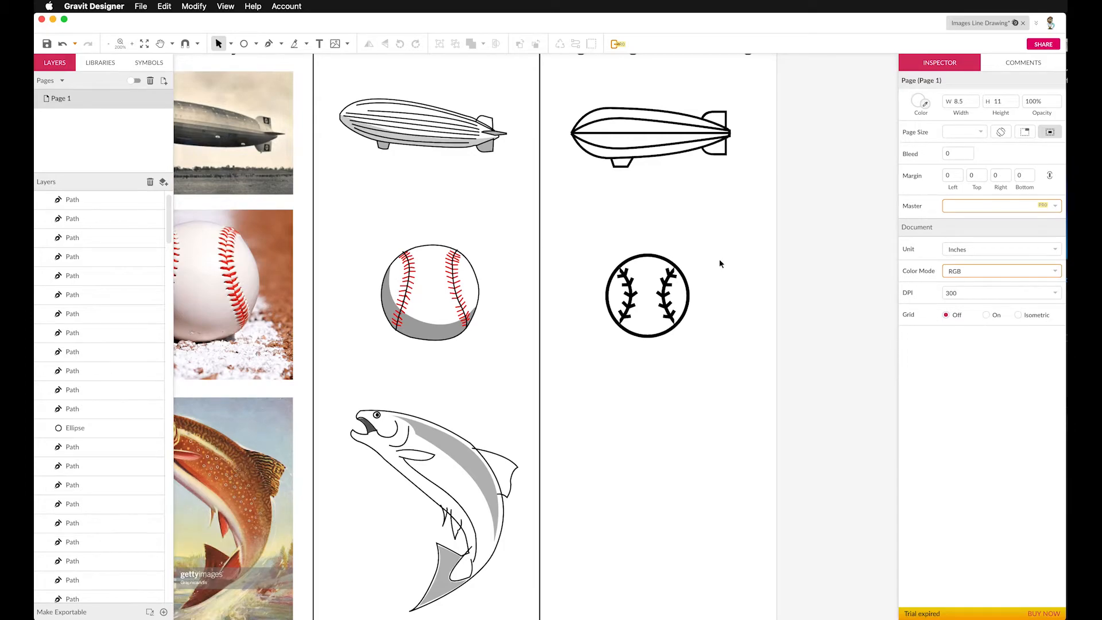
Set the border of the whole line-drawn baseball, circle and both seams, to 2px
scroll(721, 263, down, 3)
scroll(720, 264, up, 2)
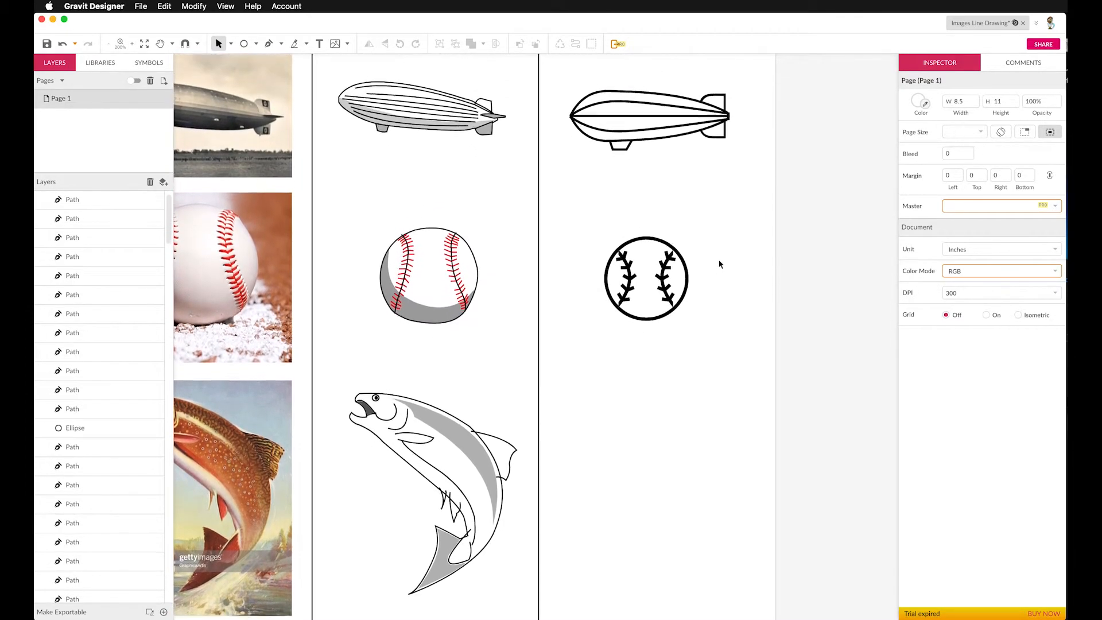
scroll(721, 264, up, 2)
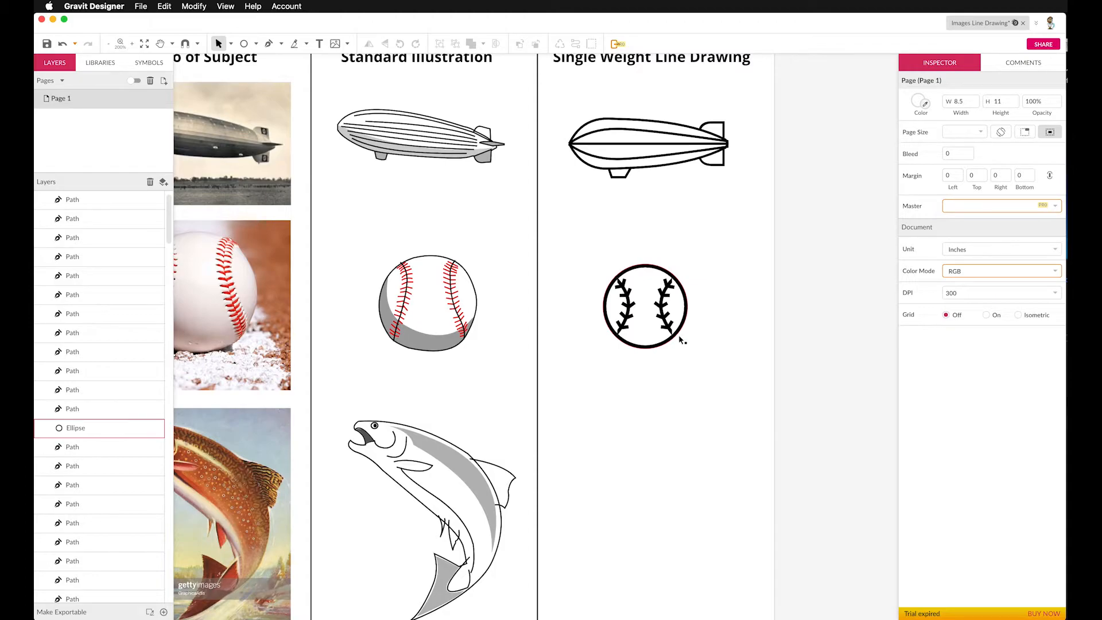
drag(589, 259, 705, 364)
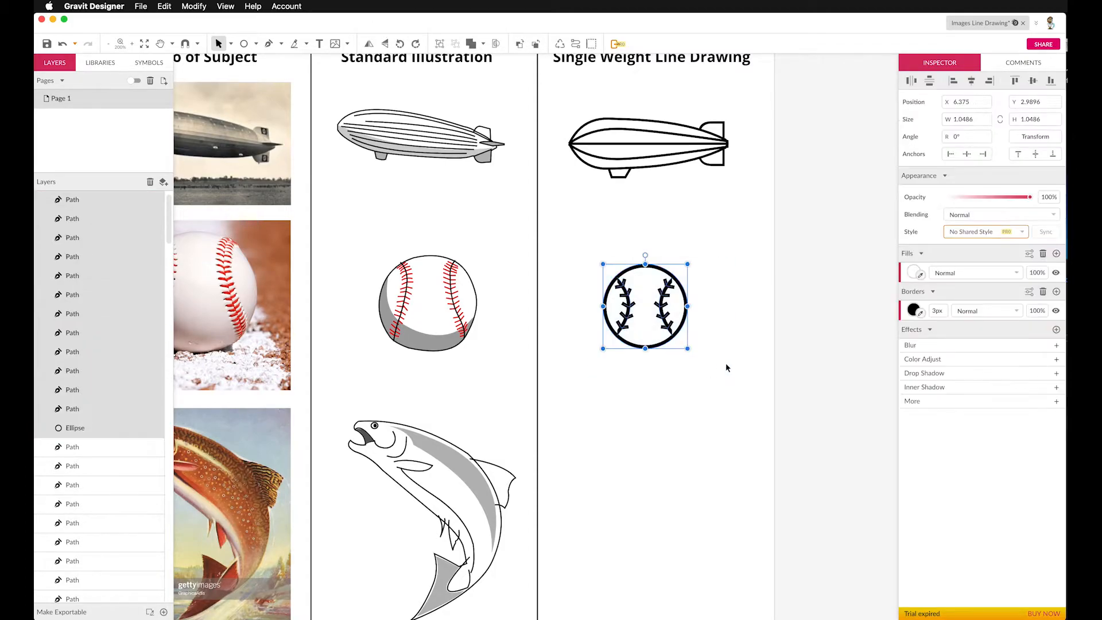
drag(937, 312, 938, 313)
click(750, 266)
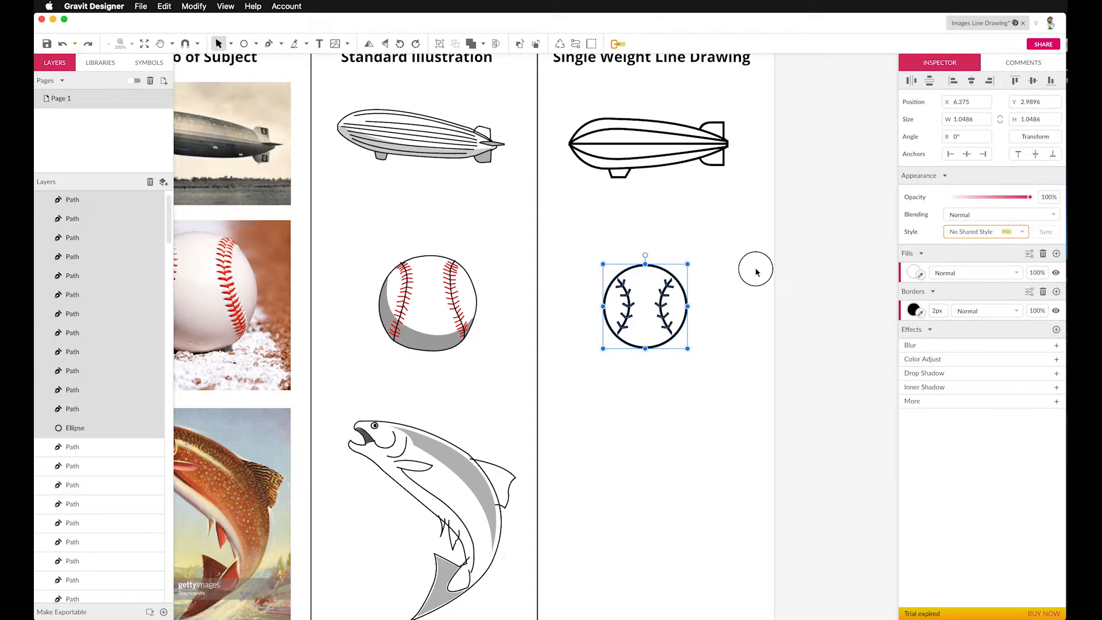
Shift the right stitched seam slightly outward, toward the circle's right edge
drag(652, 260, 688, 346)
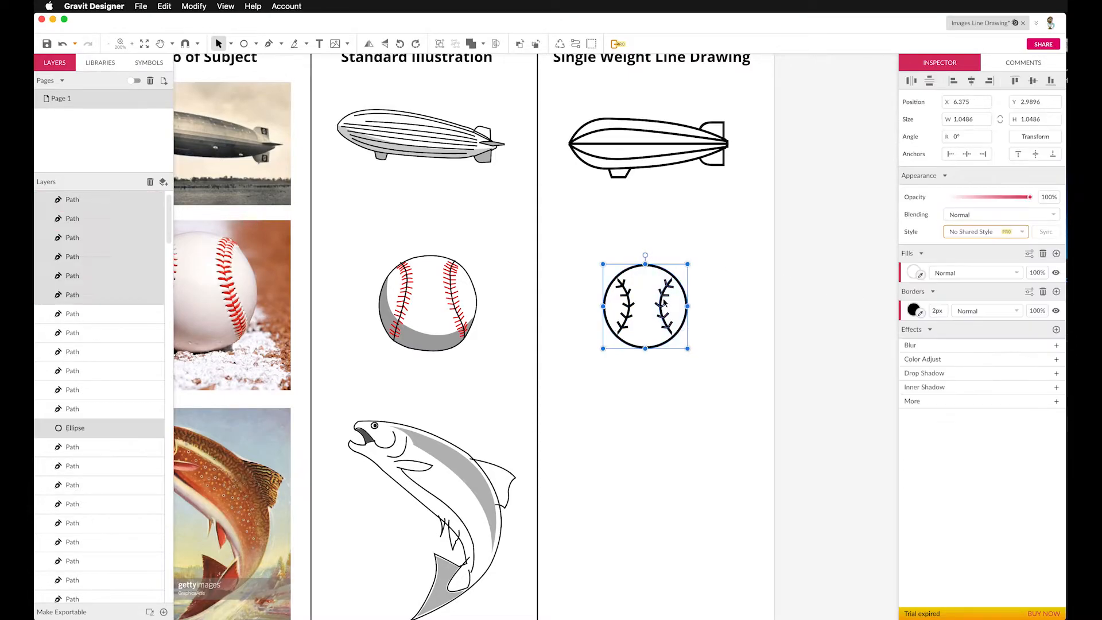
click(664, 277)
drag(663, 303, 666, 303)
click(615, 253)
drag(598, 254, 638, 346)
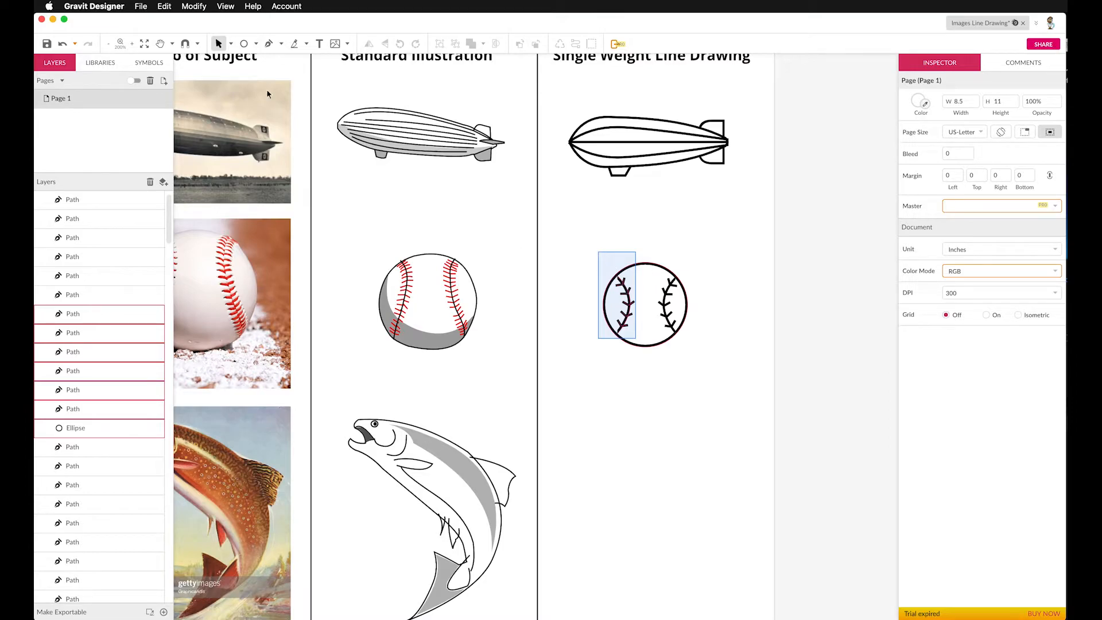
mouse_move(247, 26)
mouse_down()
mouse_move(320, 19)
mouse_move(246, 27)
mouse_up()
scroll(469, 257, down, 1)
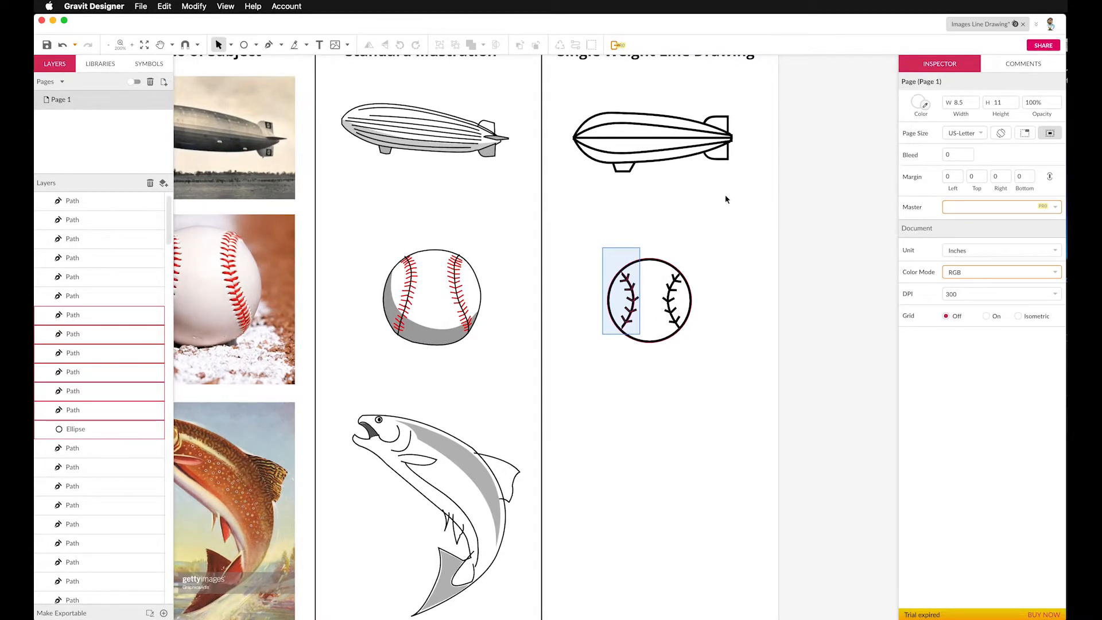
scroll(692, 194, down, 1)
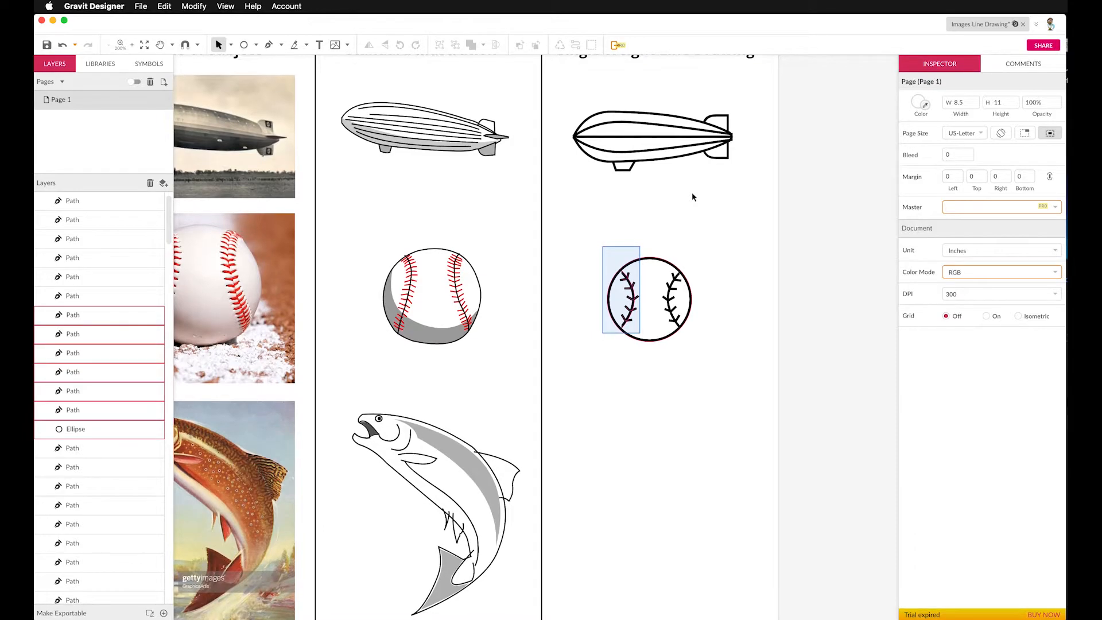
scroll(678, 207, down, 1)
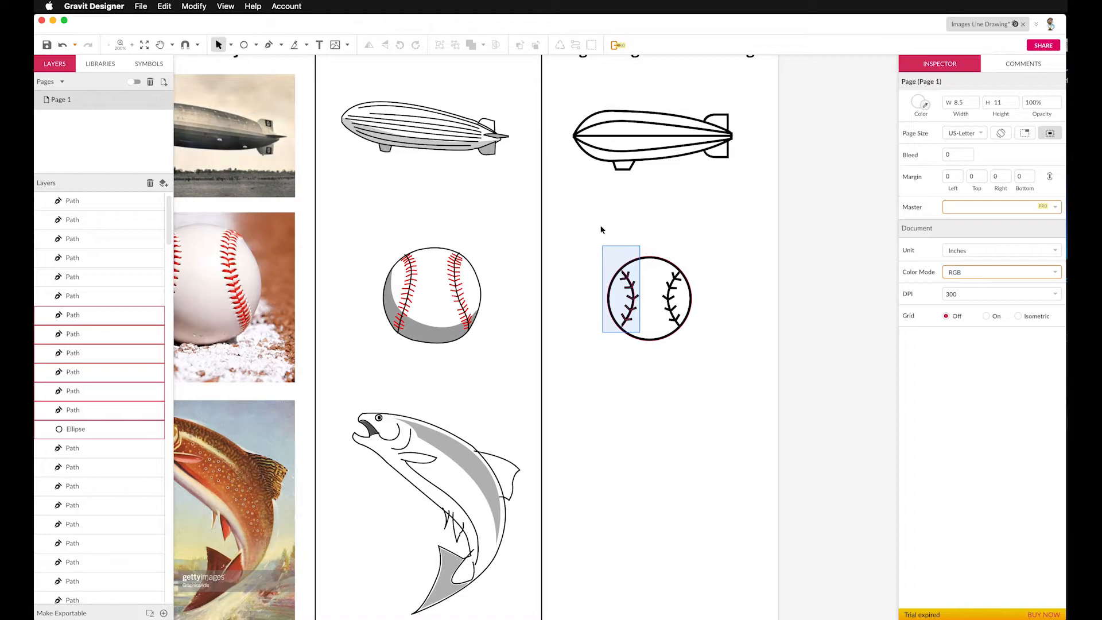
drag(610, 251, 598, 233)
click(626, 171)
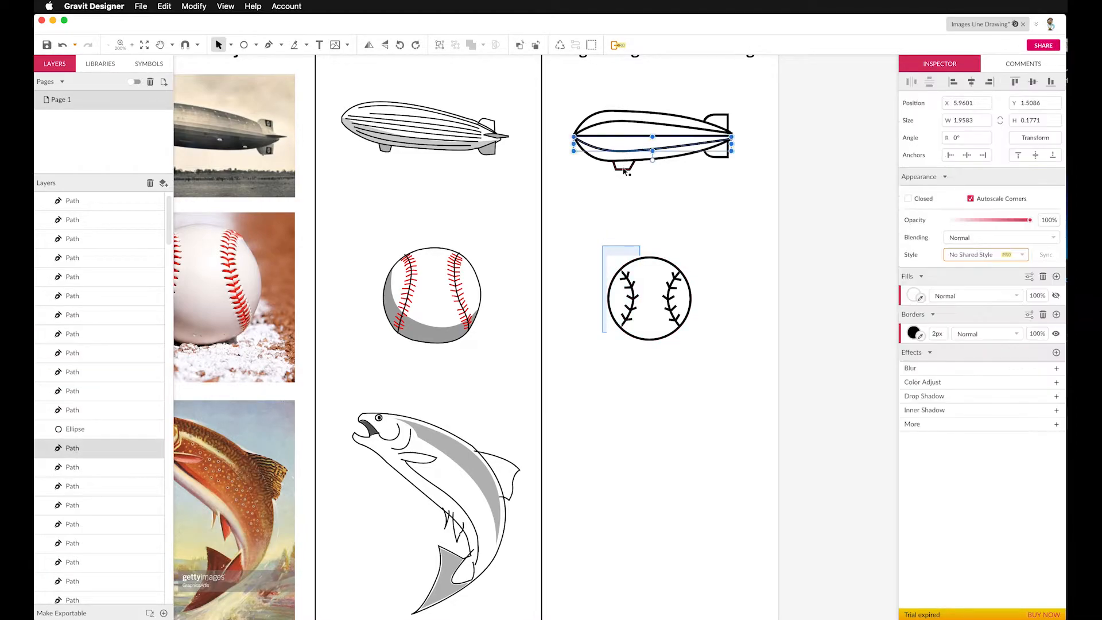
click(623, 240)
Nudge the left stitched seam slightly outward to X 6.5312 in, leaving the circle in place
drag(611, 265, 639, 339)
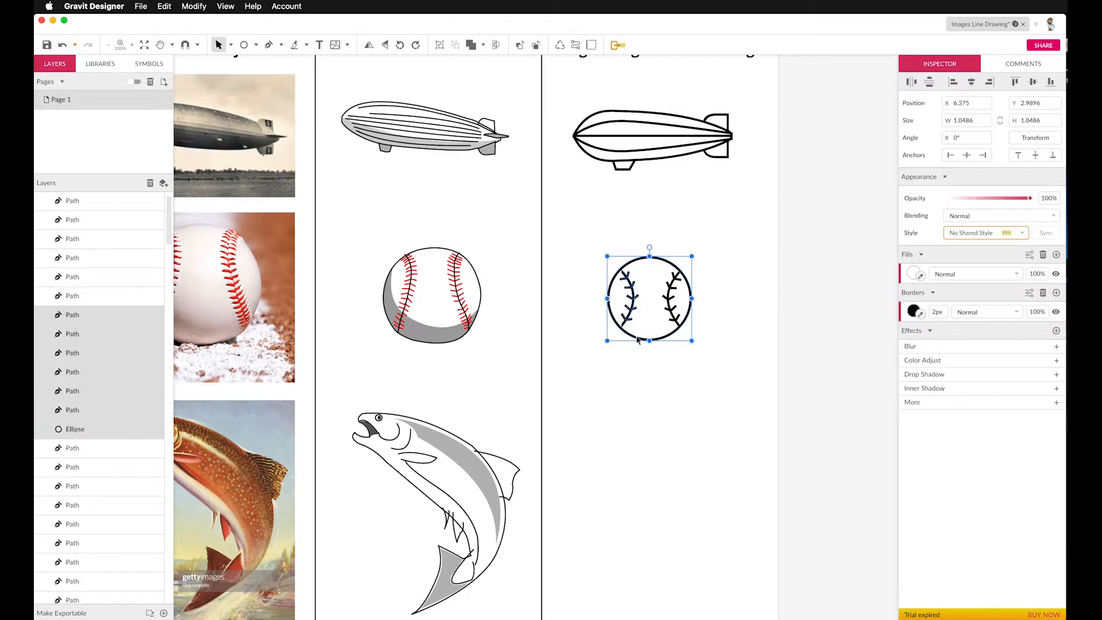
click(629, 323)
key(Left)
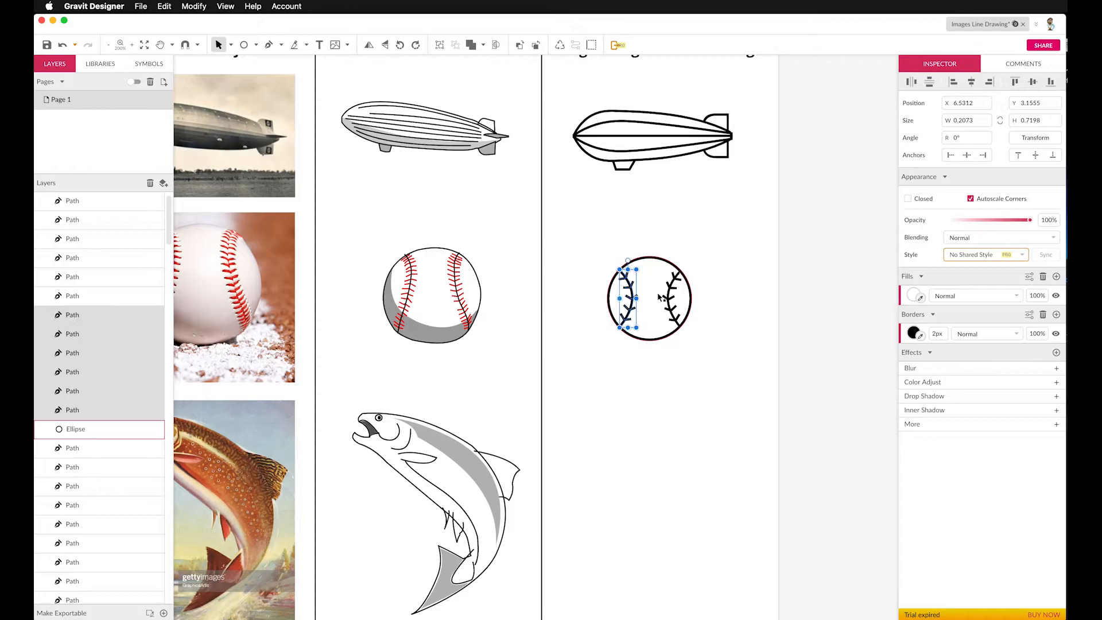
click(601, 267)
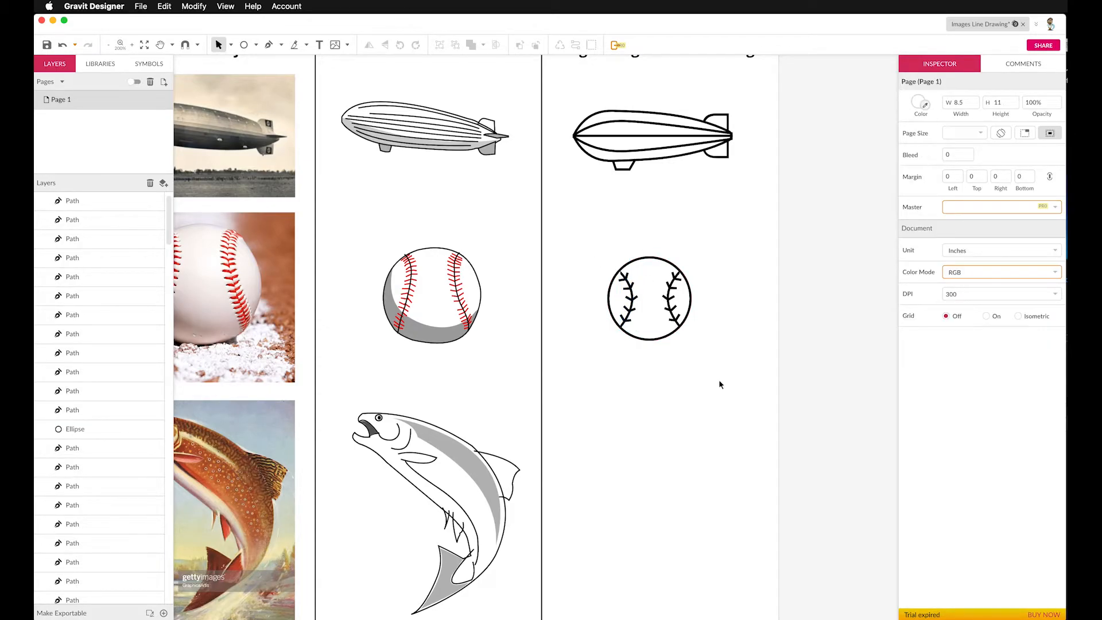
Draw a circle about 1.2 in across in the third column, beside the line-drawn light bulb, for the bulb's glass
scroll(720, 384, down, 5)
scroll(712, 381, down, 6)
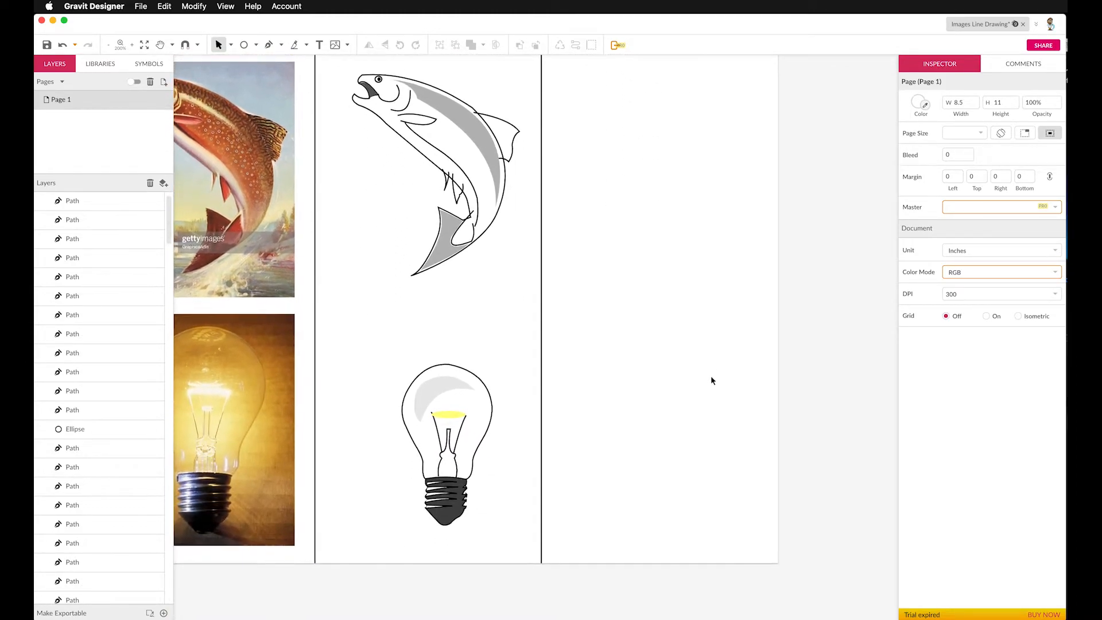
scroll(696, 358, down, 1)
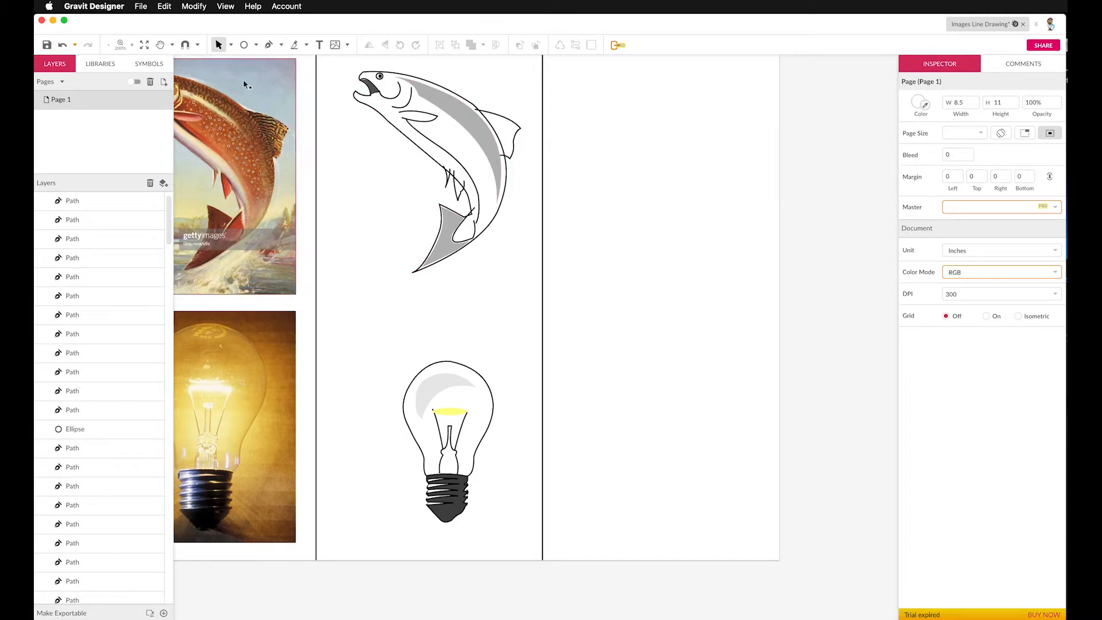
scroll(247, 83, down, 5)
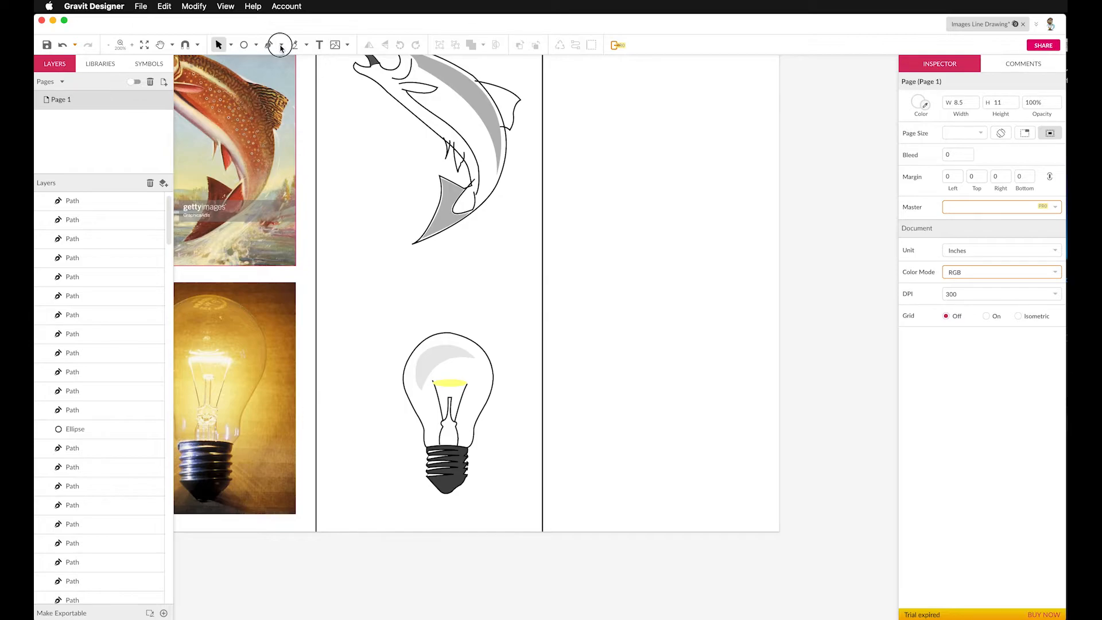
click(281, 47)
click(258, 34)
click(245, 46)
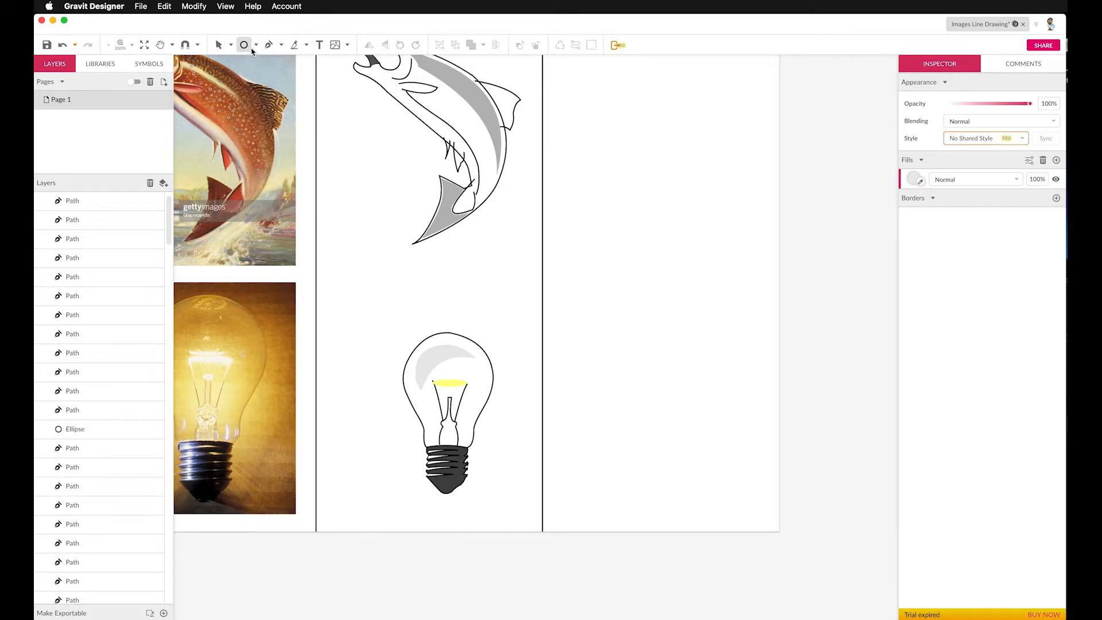
key(v)
drag(615, 347, 699, 410)
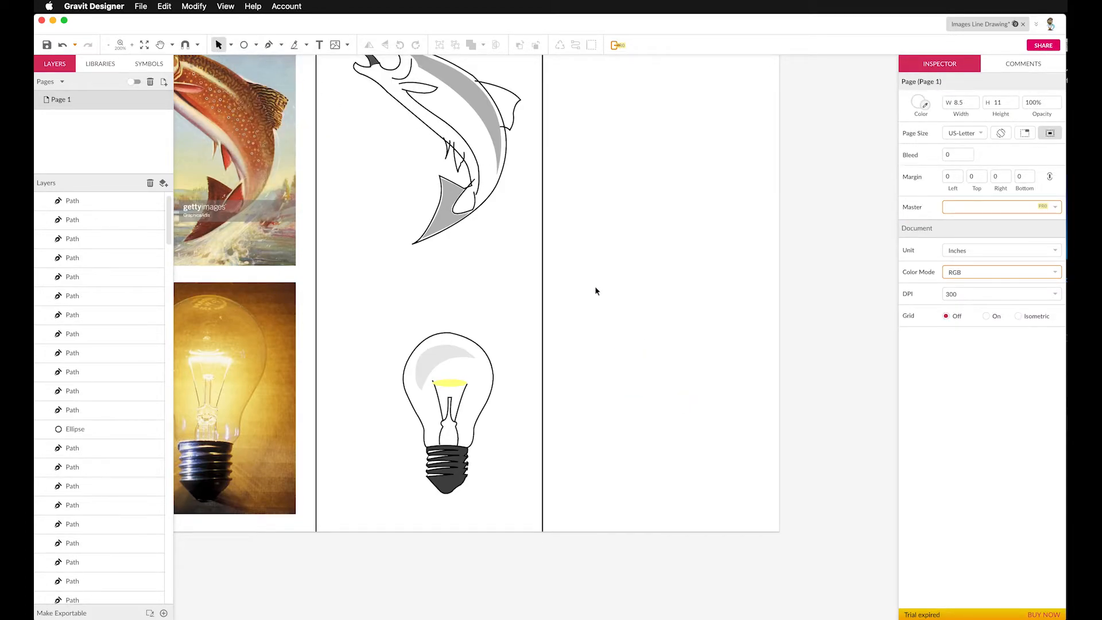
click(256, 45)
click(278, 91)
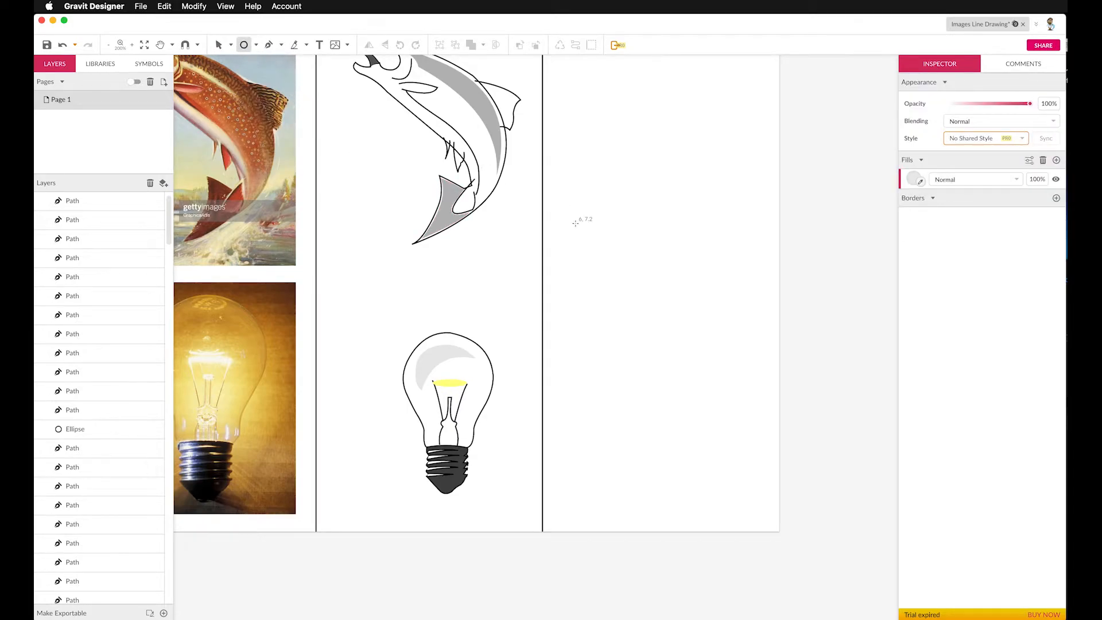
drag(615, 340, 711, 424)
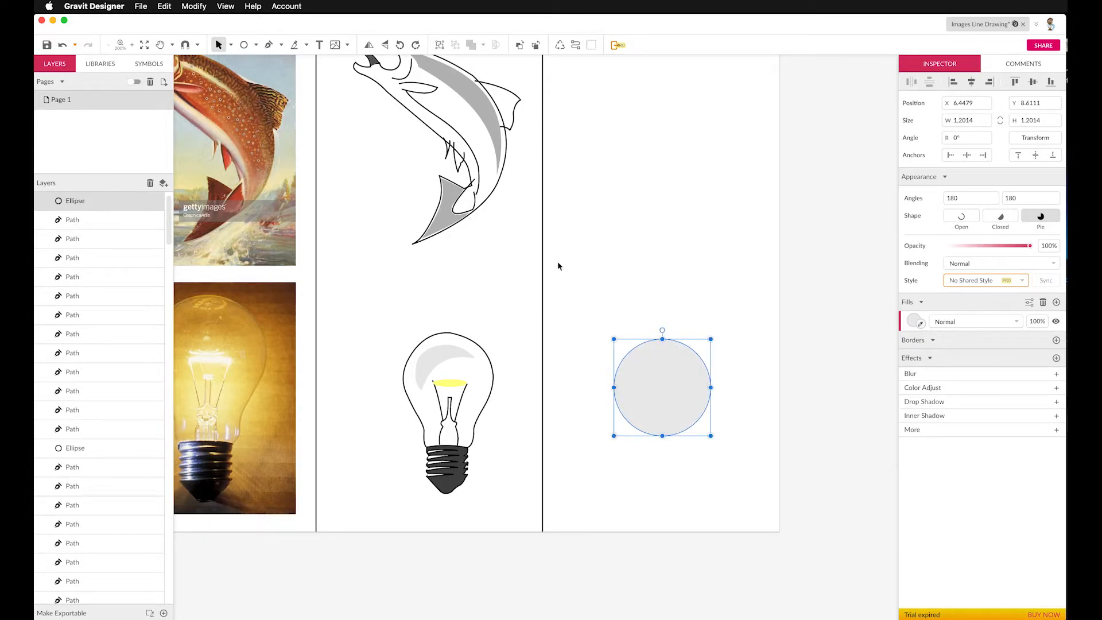
click(256, 45)
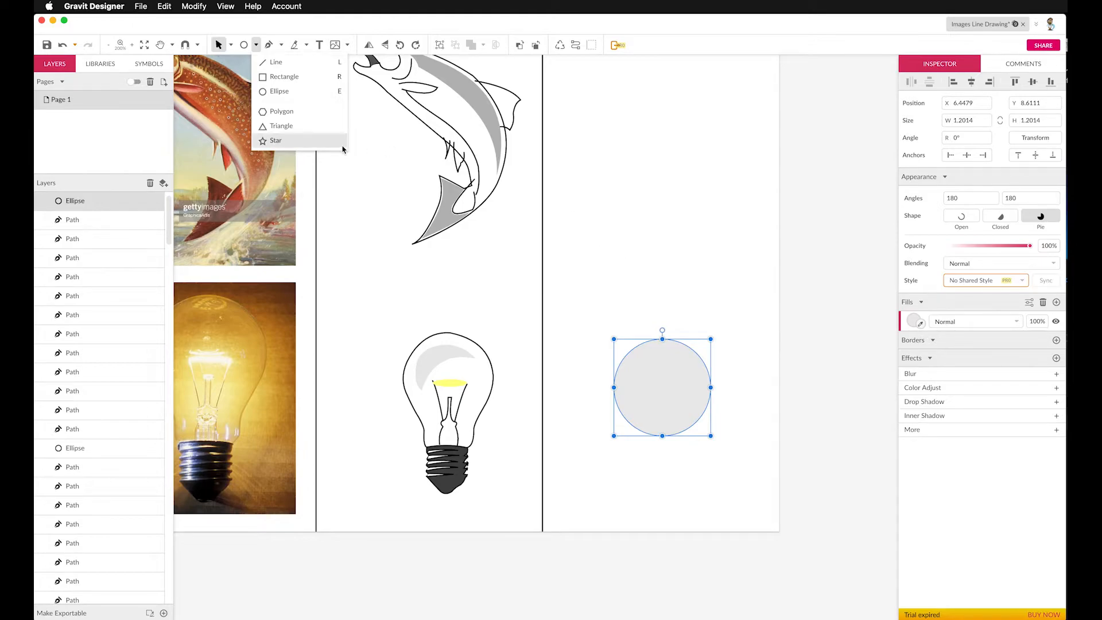
click(270, 46)
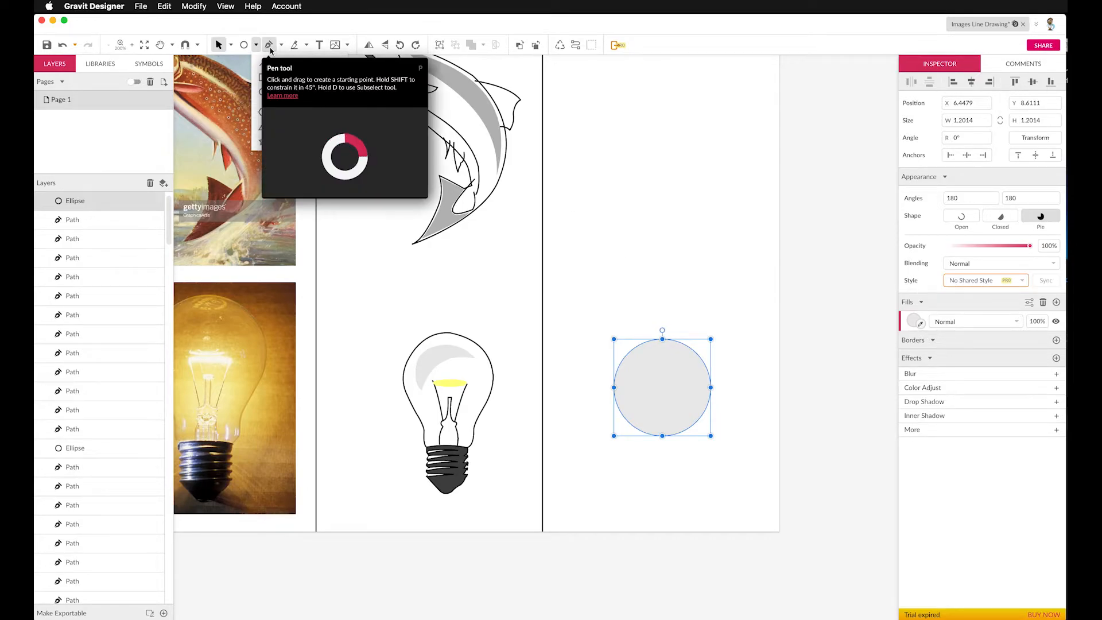
scroll(664, 334, up, 1)
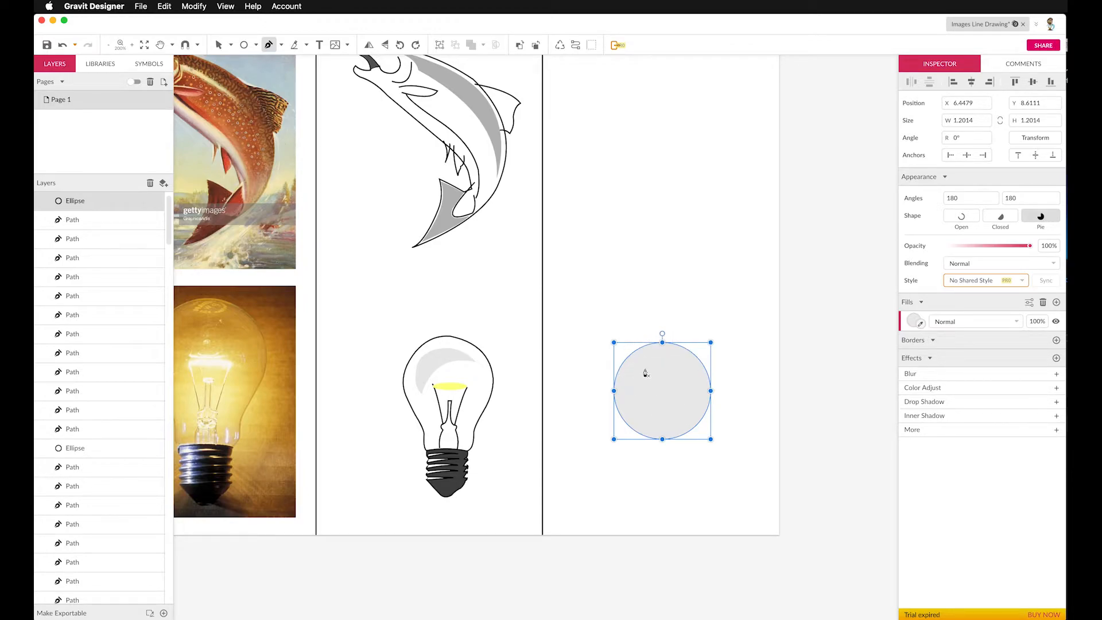
scroll(459, 230, up, 1)
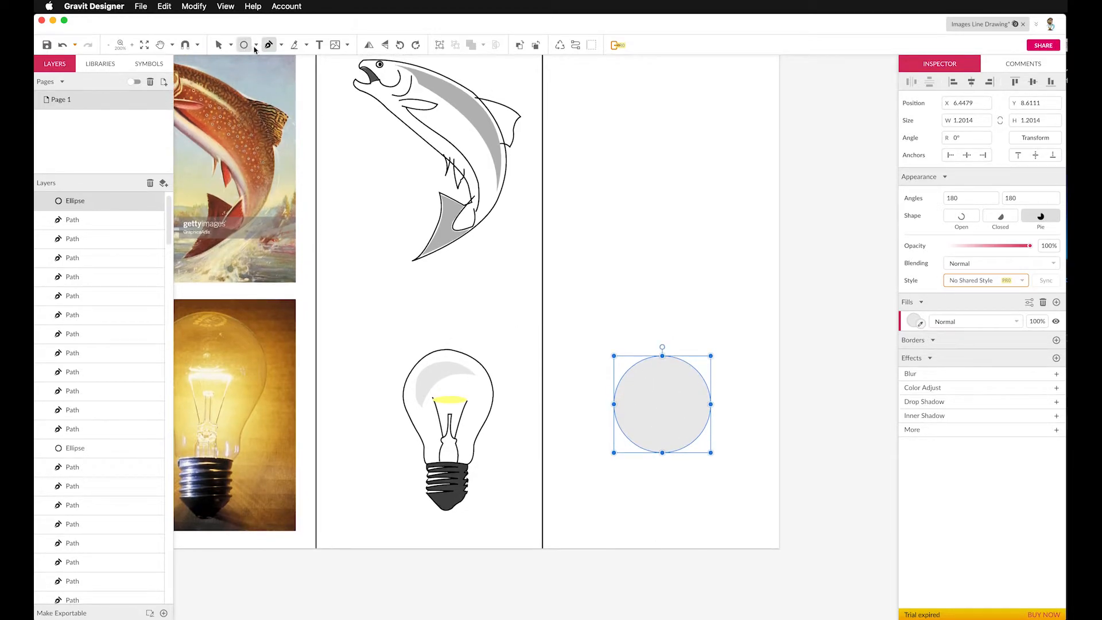
click(256, 46)
scroll(246, 64, up, 1)
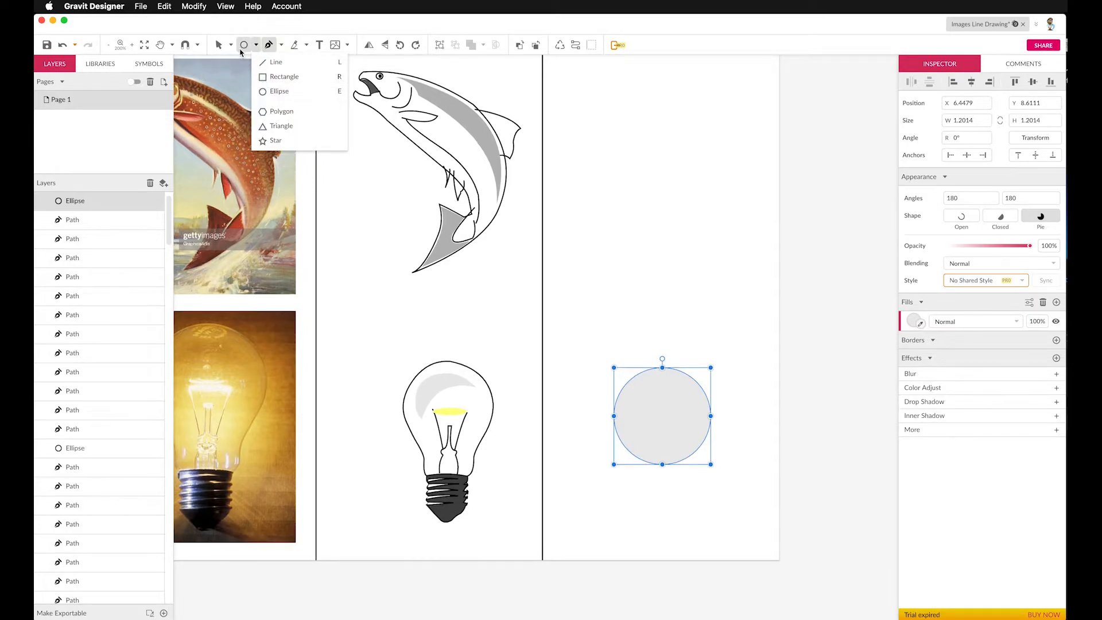
scroll(265, 62, up, 1)
Draw the left side of the bulb's neck with the Pen tool, from the circle's lower-left edge down and curving inward along the bottom
click(270, 46)
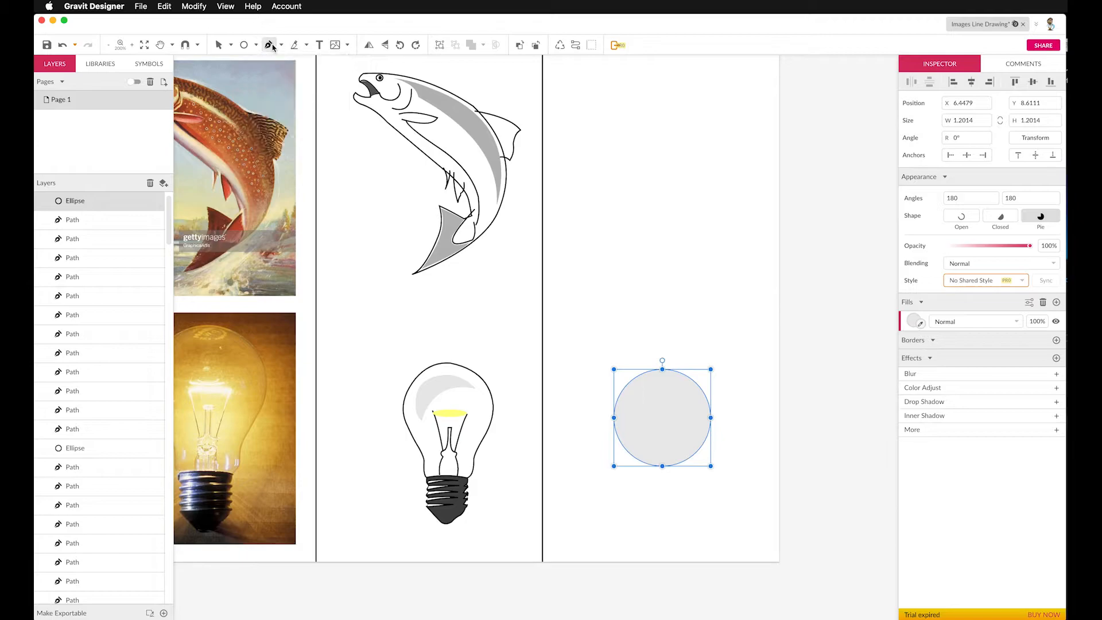
scroll(332, 107, up, 1)
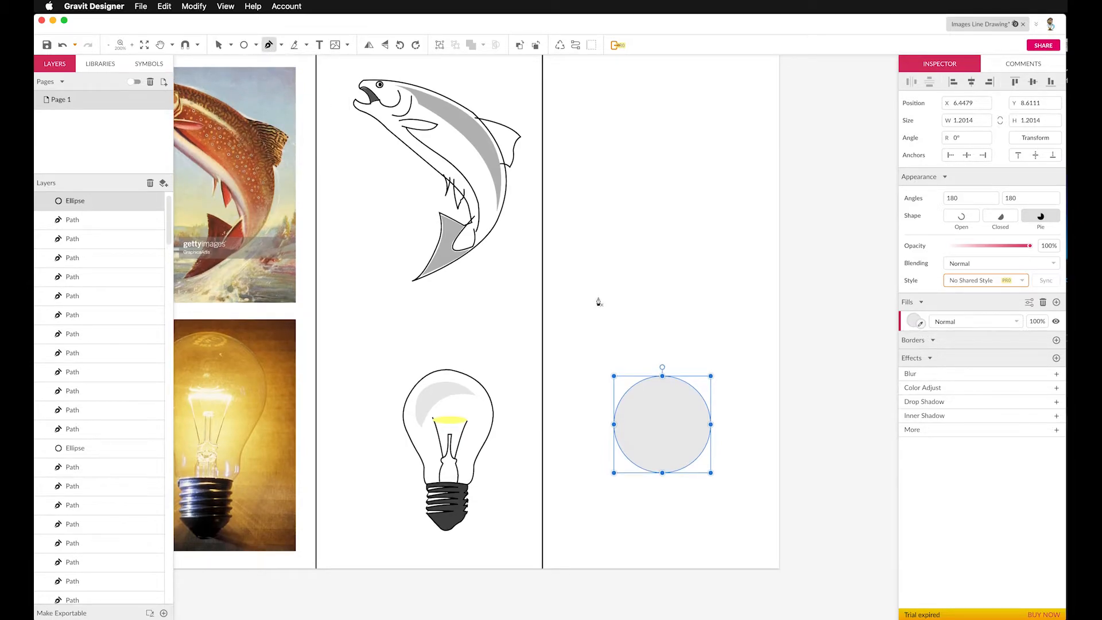
scroll(649, 425, down, 5)
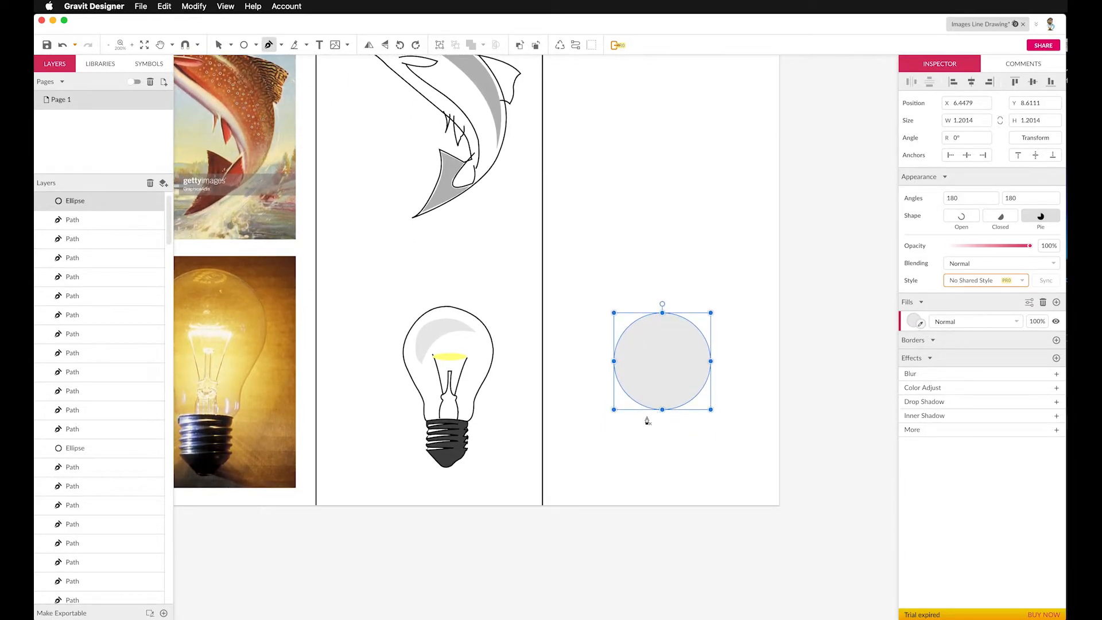
click(619, 384)
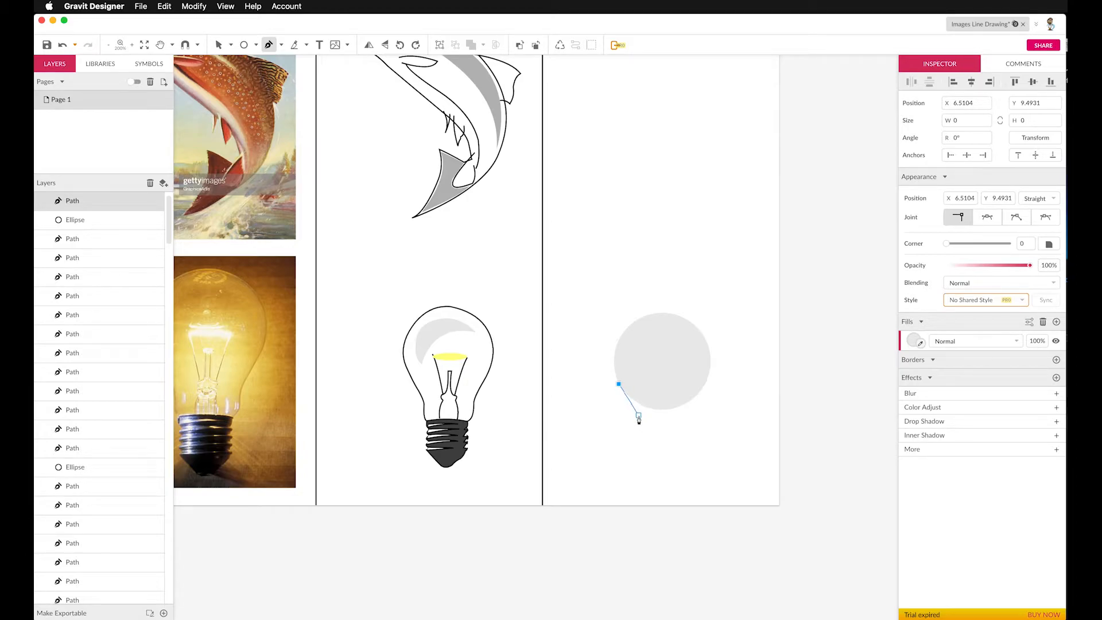
drag(639, 417, 646, 440)
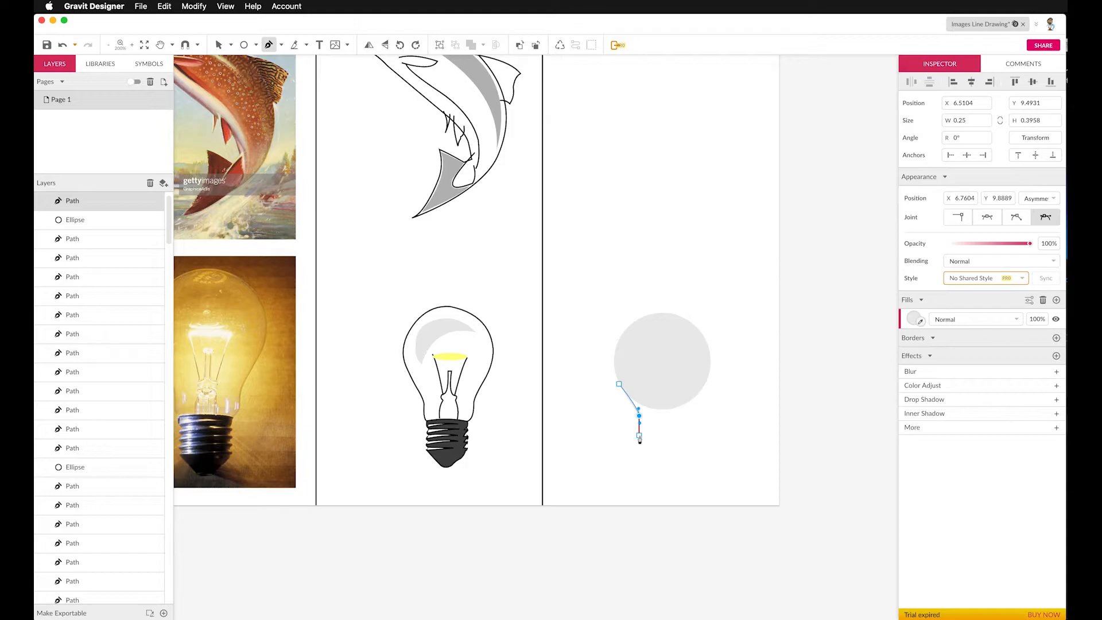
click(640, 437)
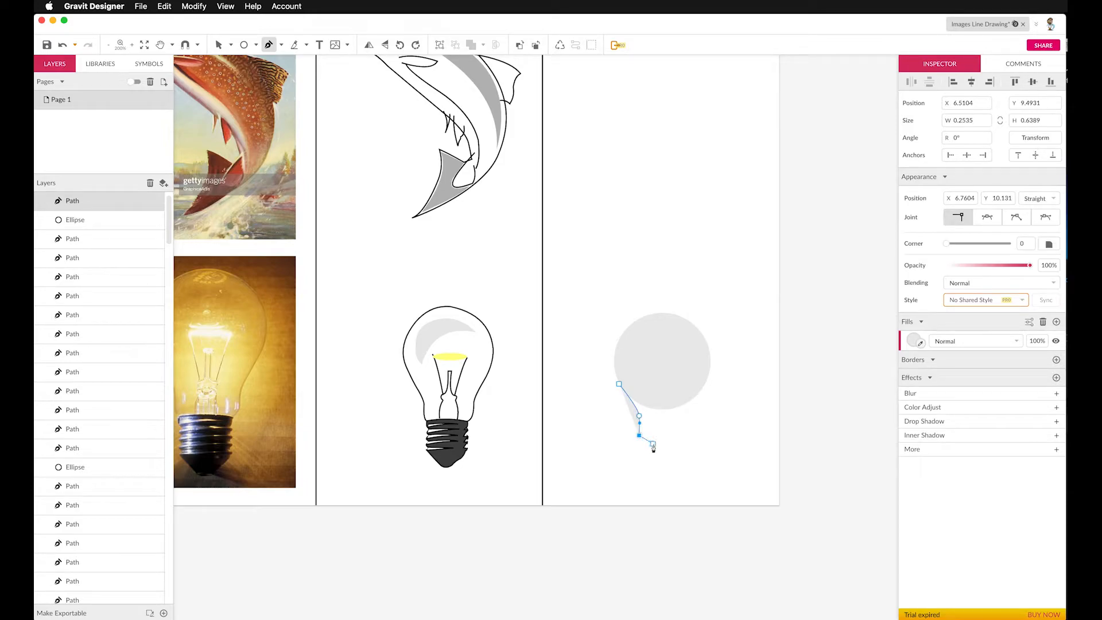
drag(641, 437, 664, 445)
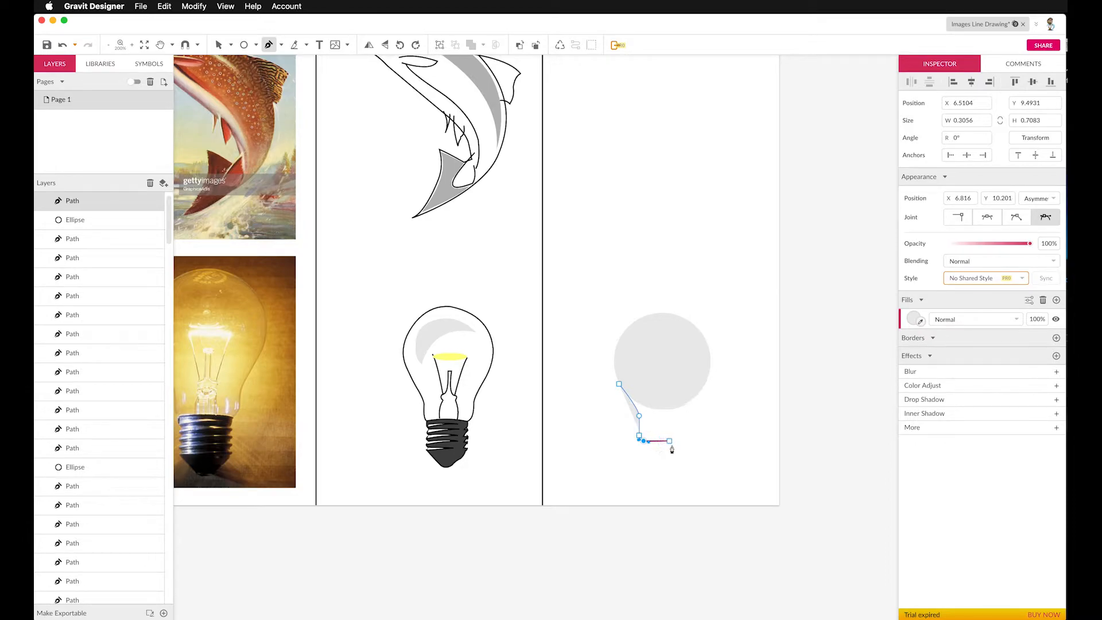
click(676, 441)
key(Escape)
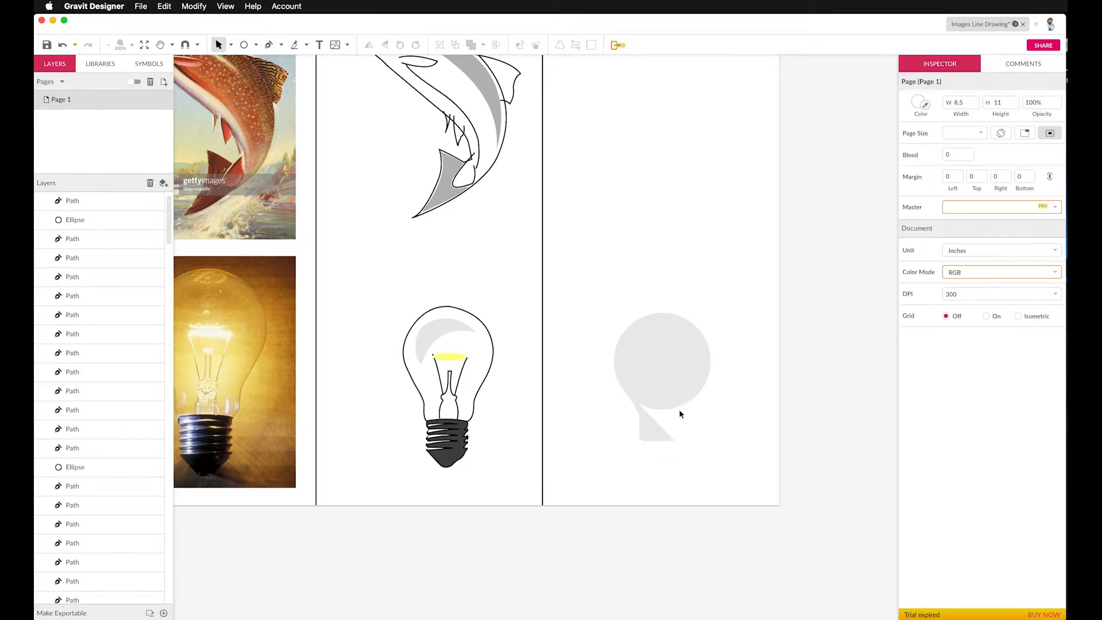
Save the drawing with the new bulb circle and neck path
click(666, 366)
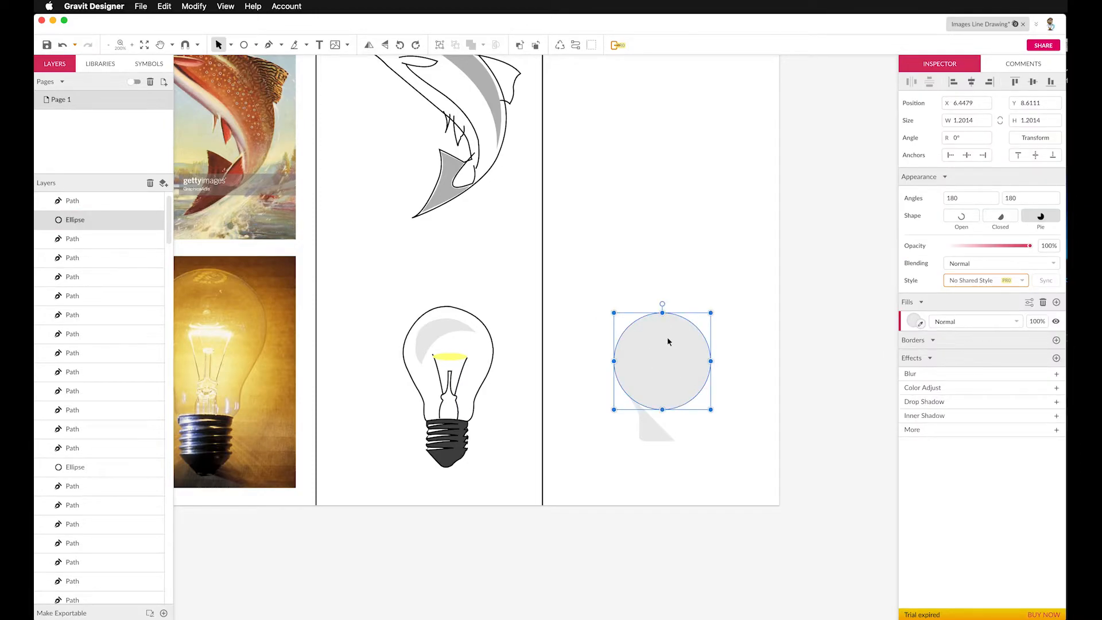
click(659, 296)
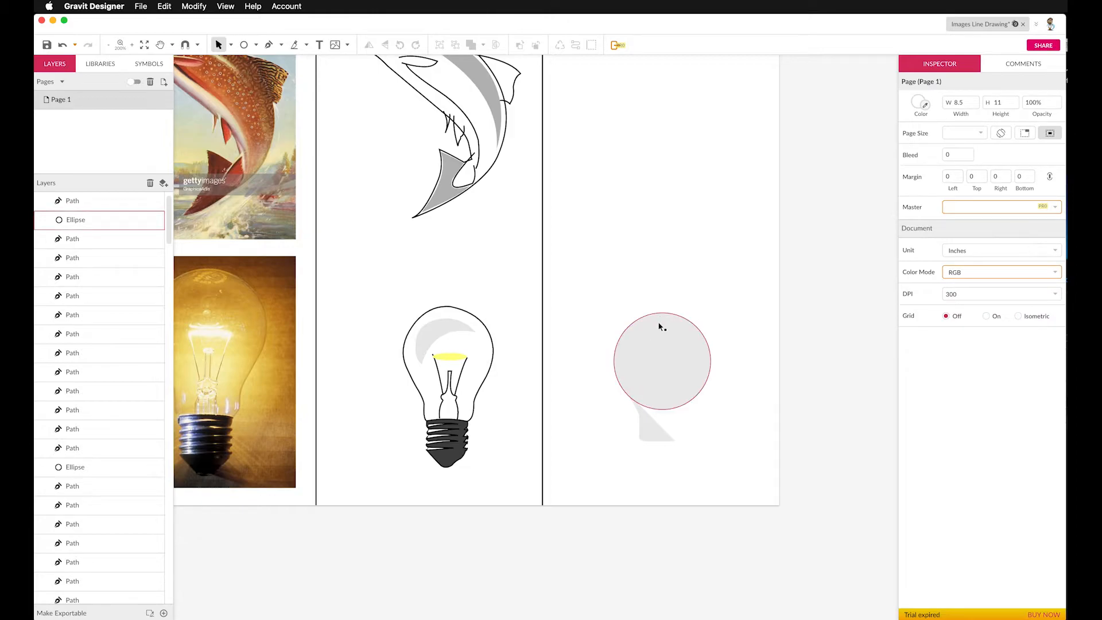
click(664, 345)
drag(591, 286, 722, 442)
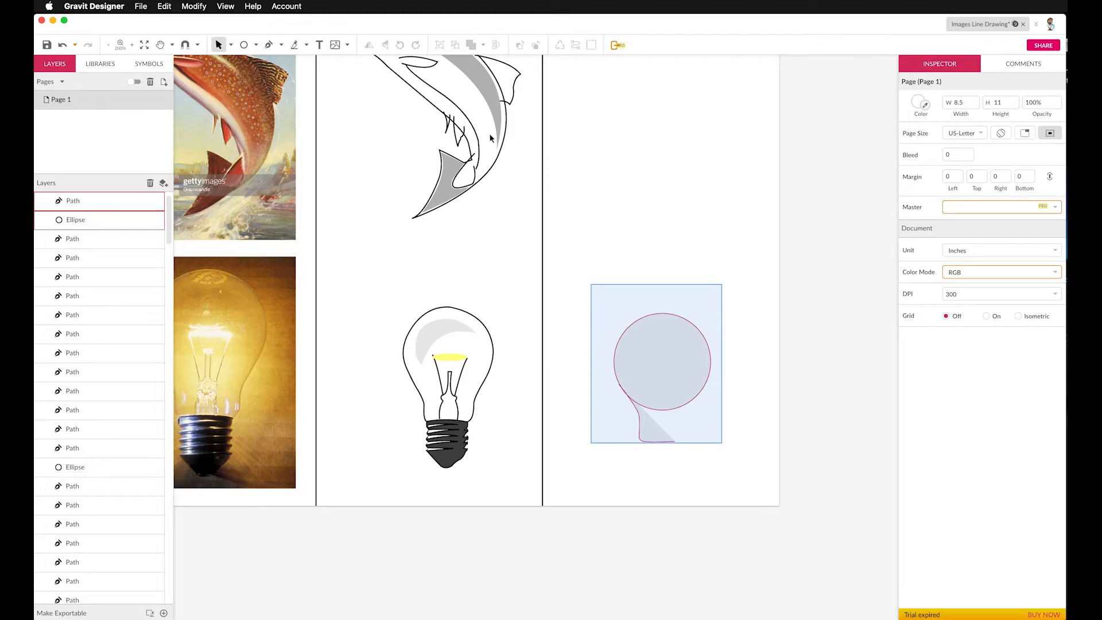
click(244, 46)
click(667, 222)
click(268, 45)
click(48, 45)
Try to cut the circle and neck path together with the Knife tool along the circle's vertical center line
mouse_move(577, 269)
mouse_down()
mouse_move(706, 425)
mouse_move(723, 470)
mouse_move(724, 459)
mouse_up()
scroll(617, 284, down, 1)
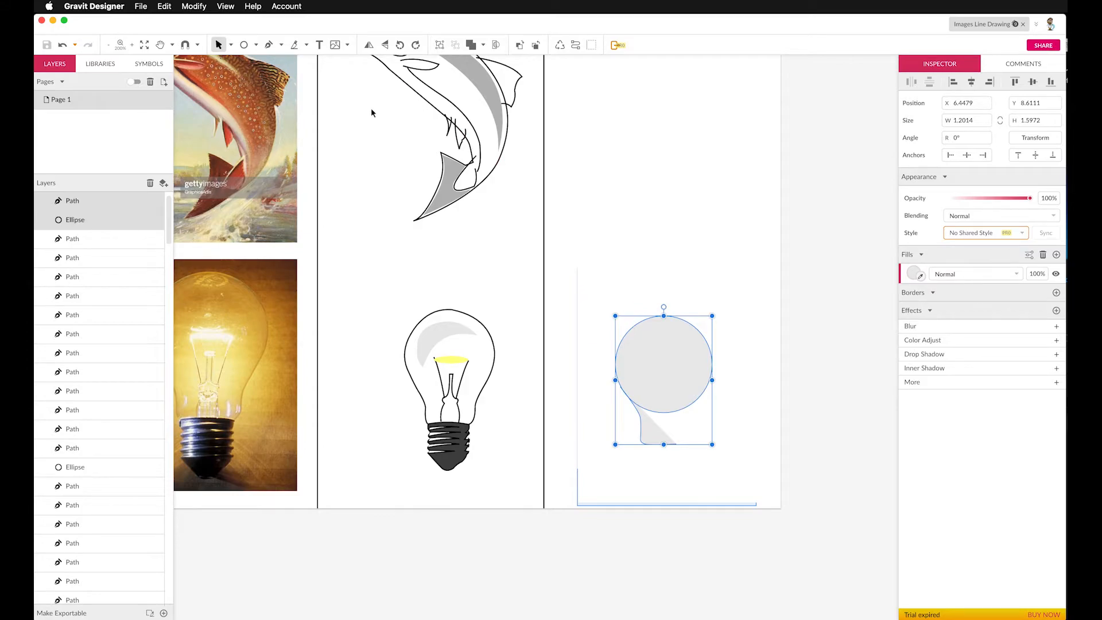
click(296, 48)
mouse_move(665, 298)
mouse_down()
mouse_move(665, 422)
mouse_move(676, 438)
mouse_up()
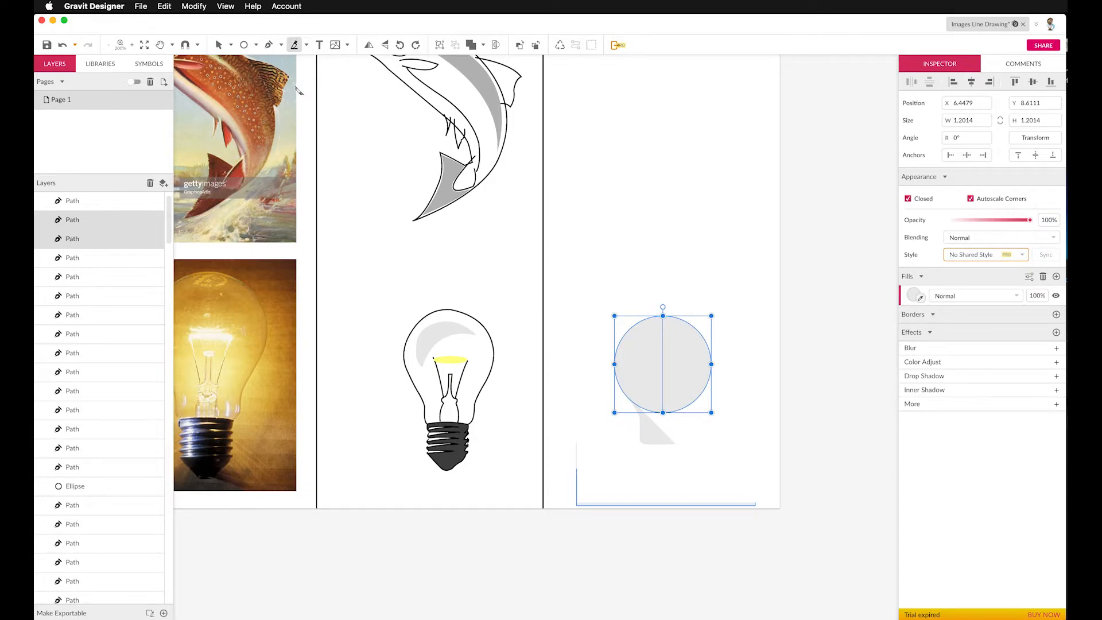
click(218, 45)
click(698, 299)
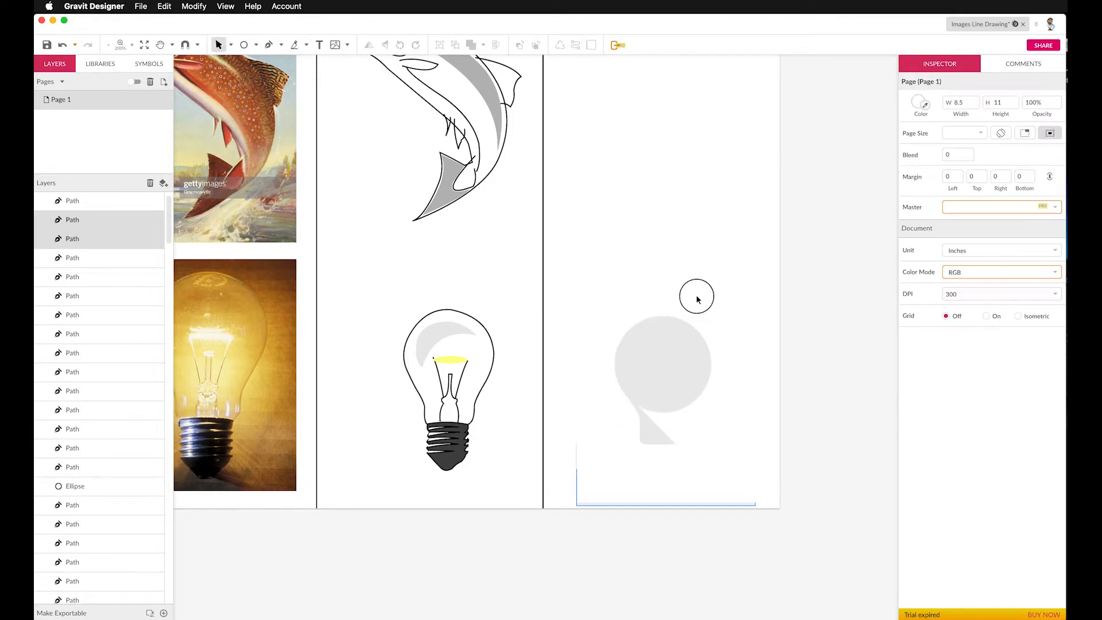
Delete the right half of the cut circle and select the remaining left half with the neck path
click(690, 344)
key(Delete)
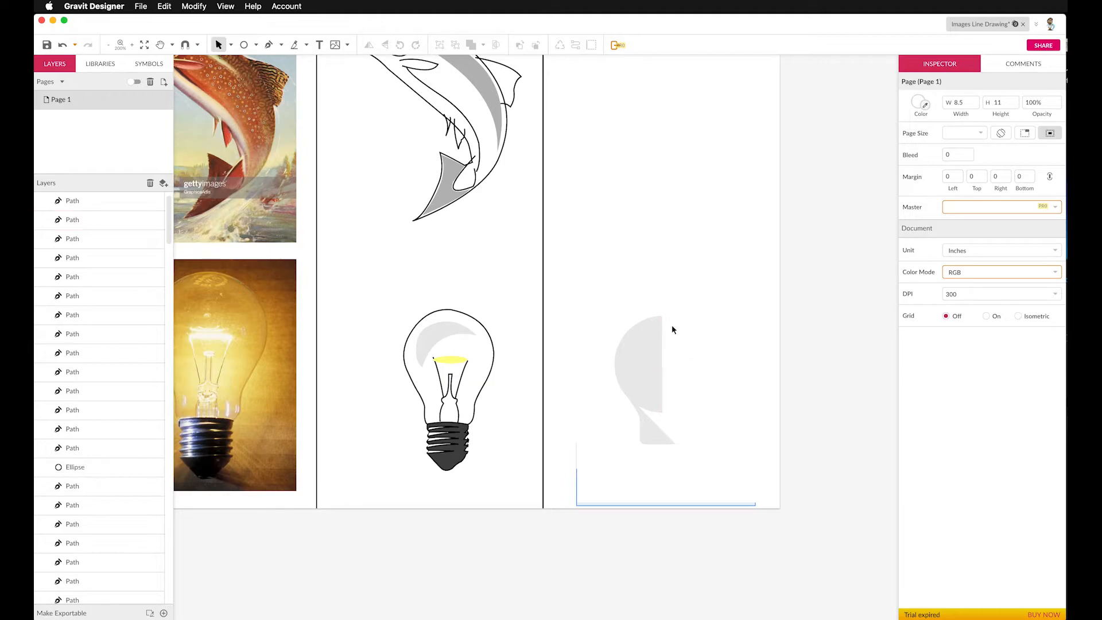
click(652, 361)
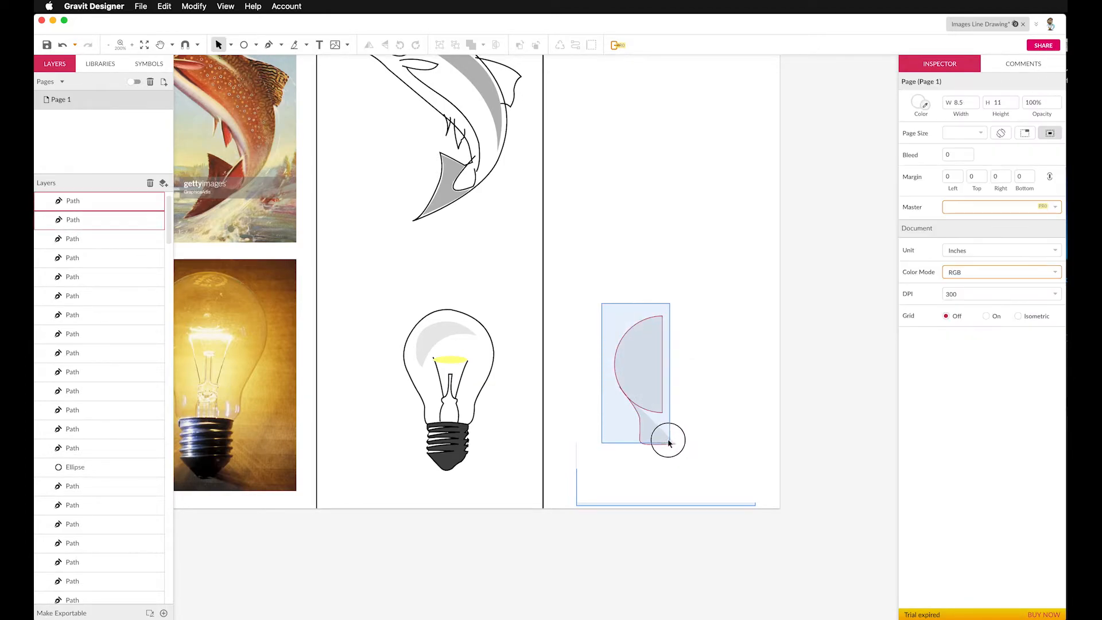
shift+click(665, 423)
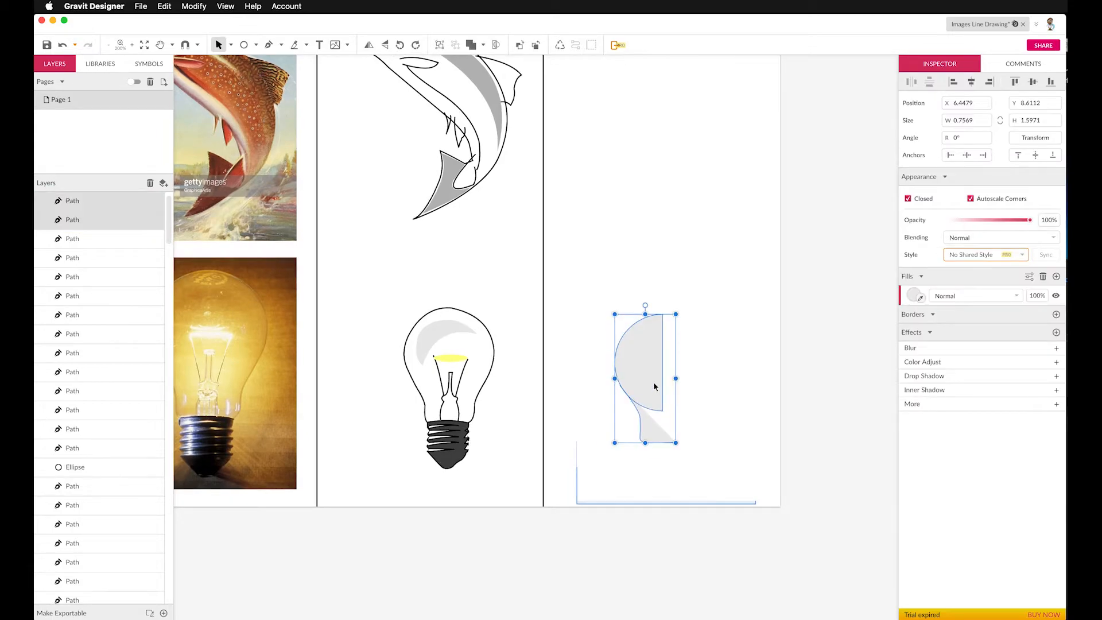
Undo the deletion of the circle's right half and the knife cut
key(ctrl+z)
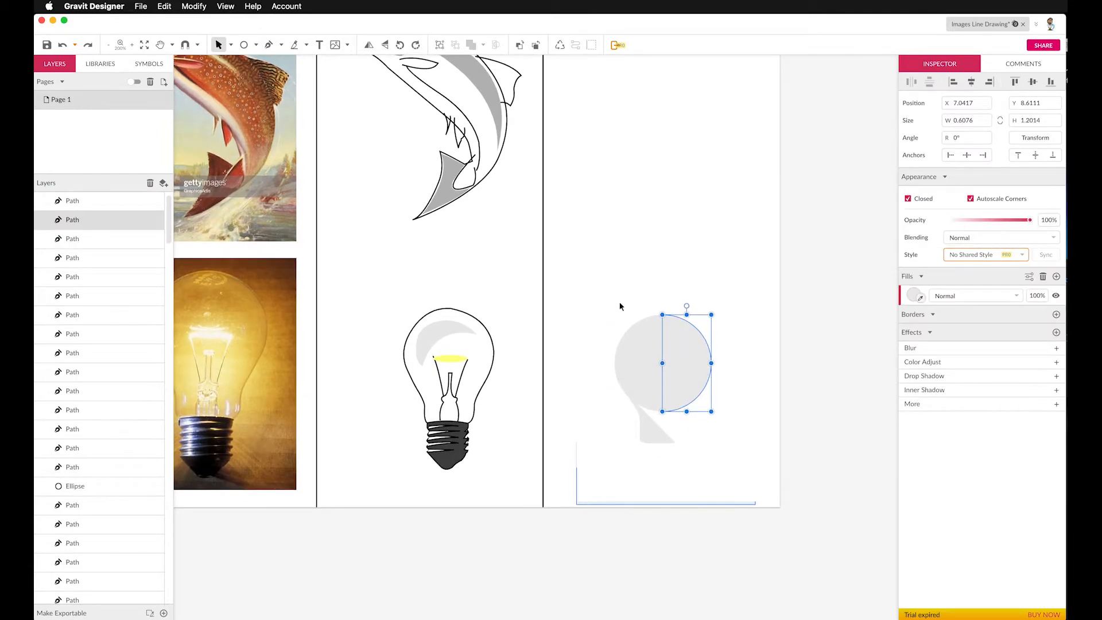
key(ctrl+z)
click(615, 293)
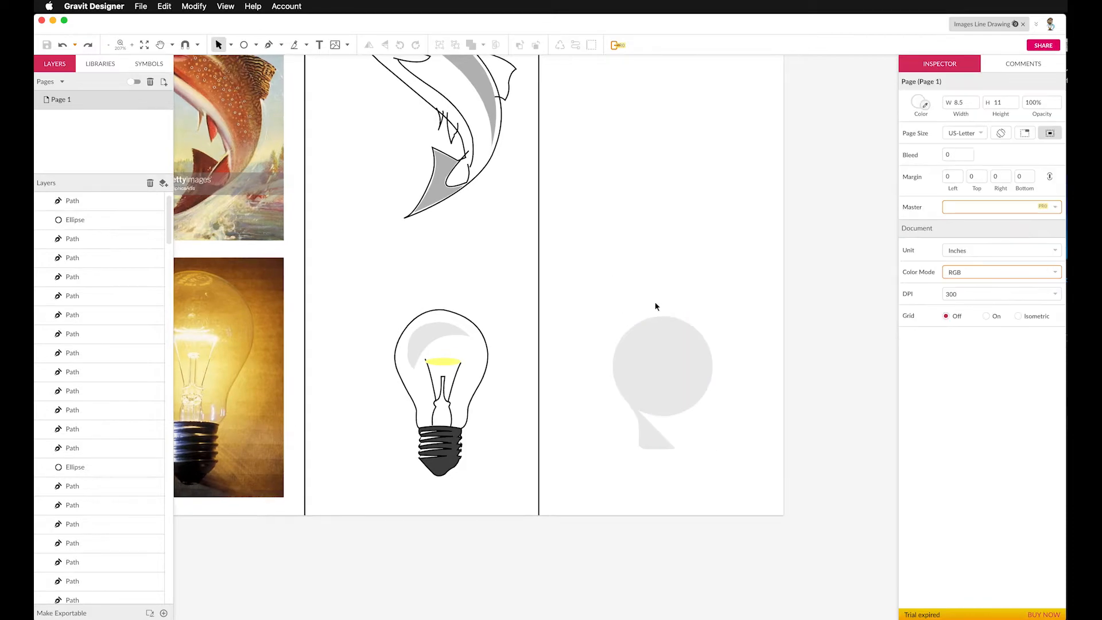
Select the circle and neck path and cut both with one vertical Knife stroke through the circle's center, extending below the neck
scroll(660, 345, down, 1)
click(663, 359)
shift+click(656, 435)
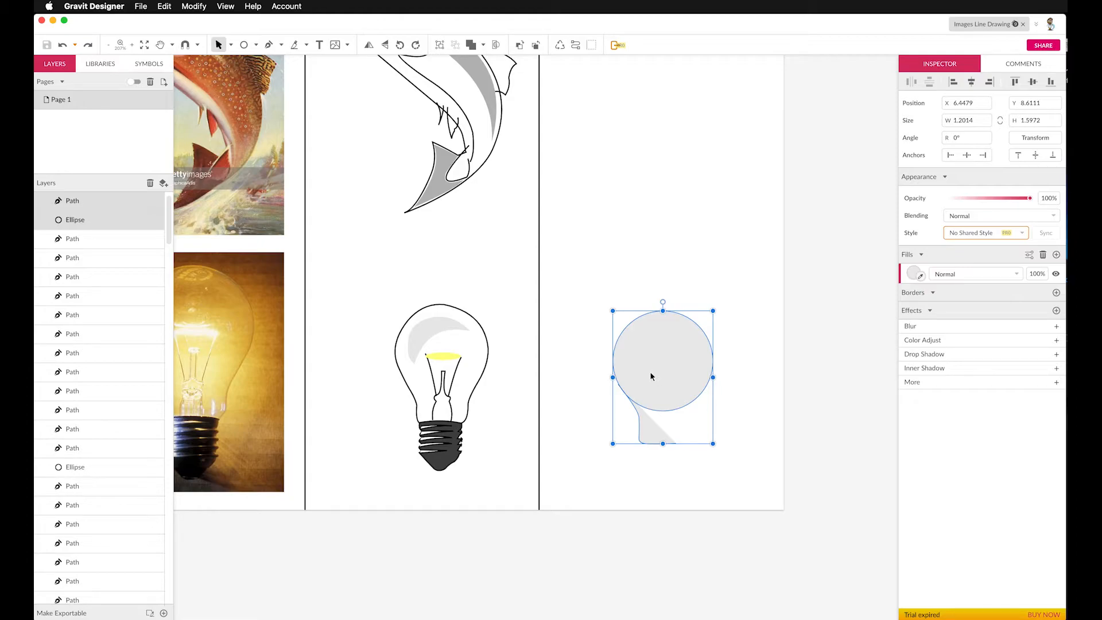
click(293, 46)
drag(662, 294, 684, 469)
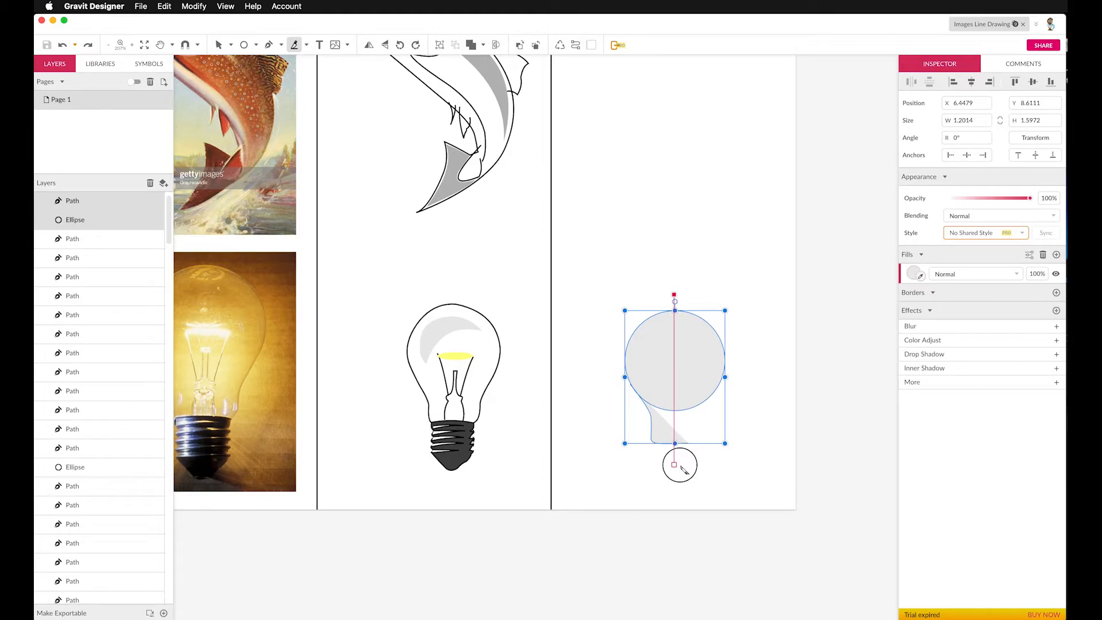
drag(683, 469, 684, 470)
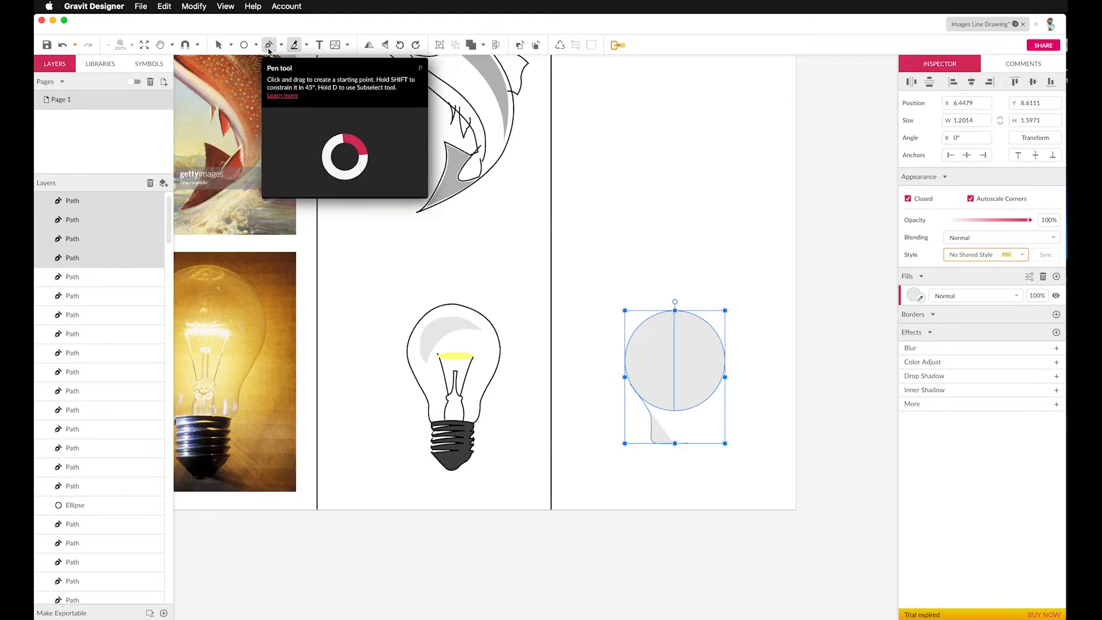
scroll(389, 123, up, 1)
click(219, 45)
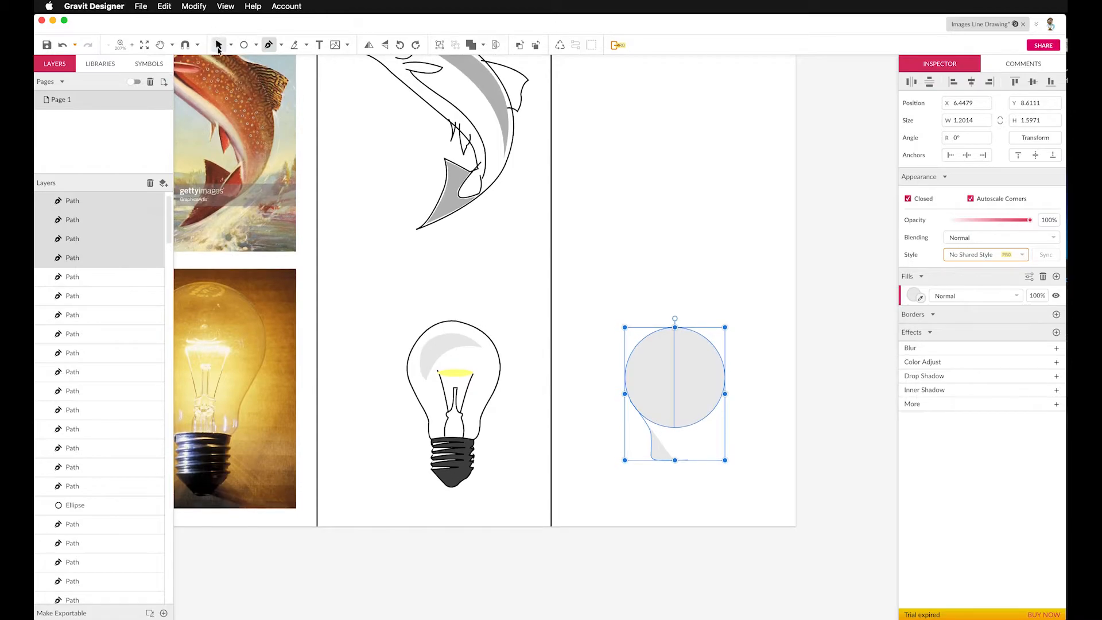
Delete the circle's right half and the leftover neck piece to the right of the cut
click(712, 376)
key(Delete)
click(678, 460)
key(Delete)
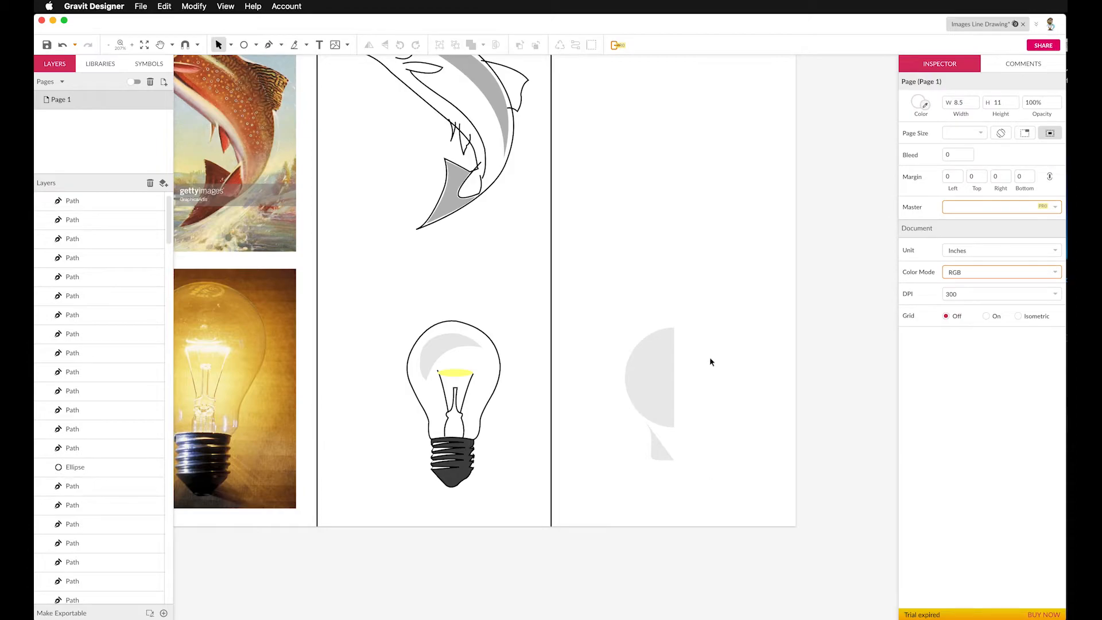
click(670, 393)
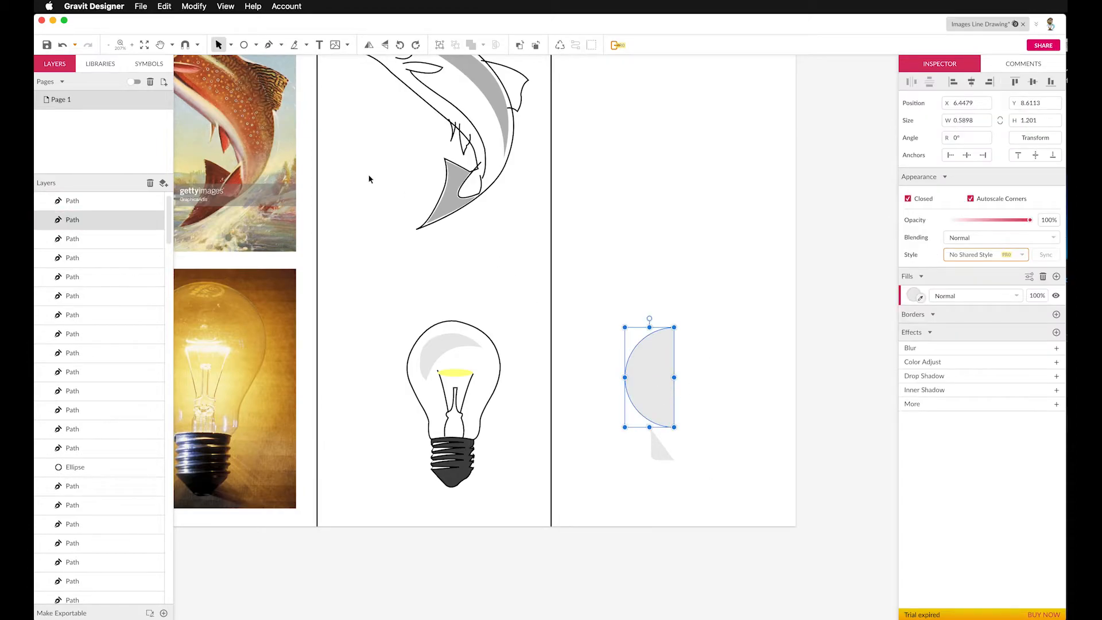
click(269, 45)
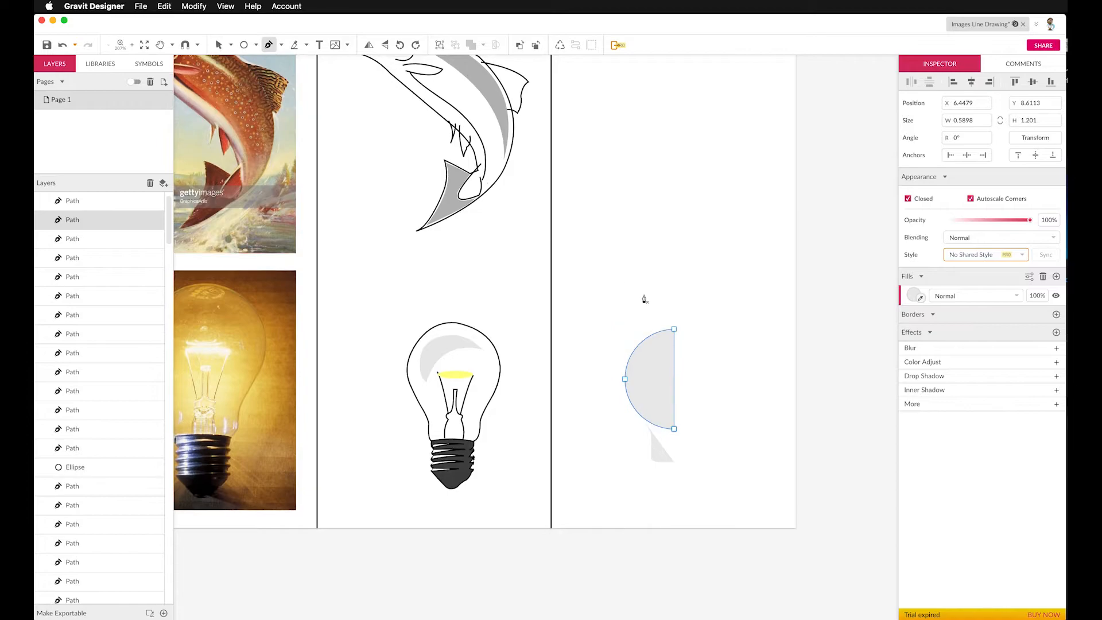
click(675, 331)
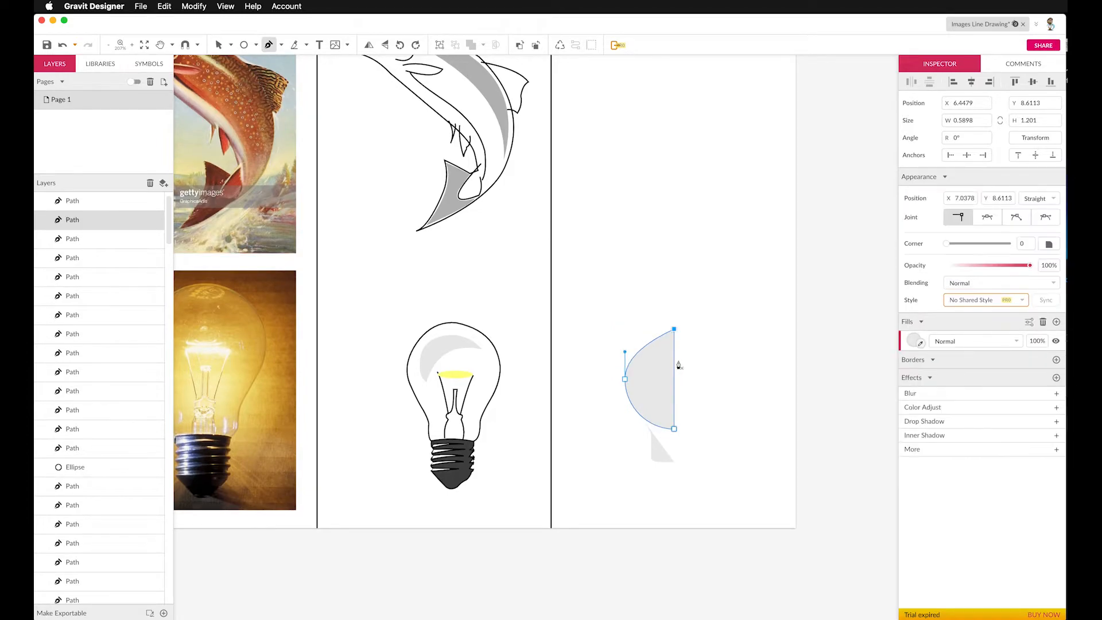
key(super+z)
Extend the neck path with the Pen tool from its lower end straight up the center line into the half circle, ending at about Y 9.31
scroll(419, 219, up, 1)
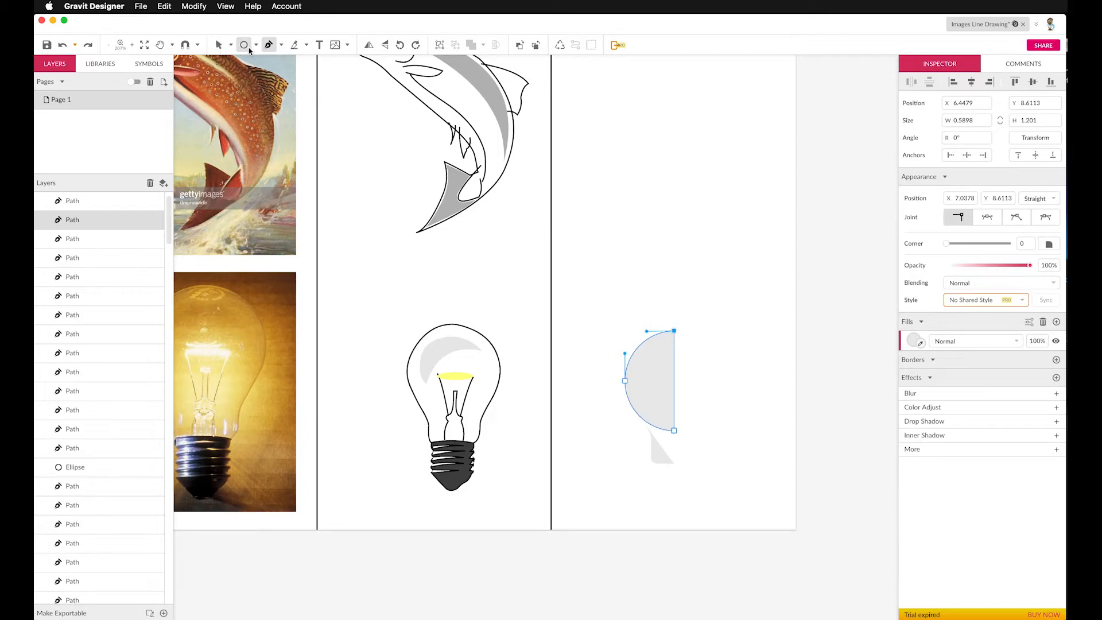
scroll(307, 77, up, 2)
scroll(307, 76, up, 2)
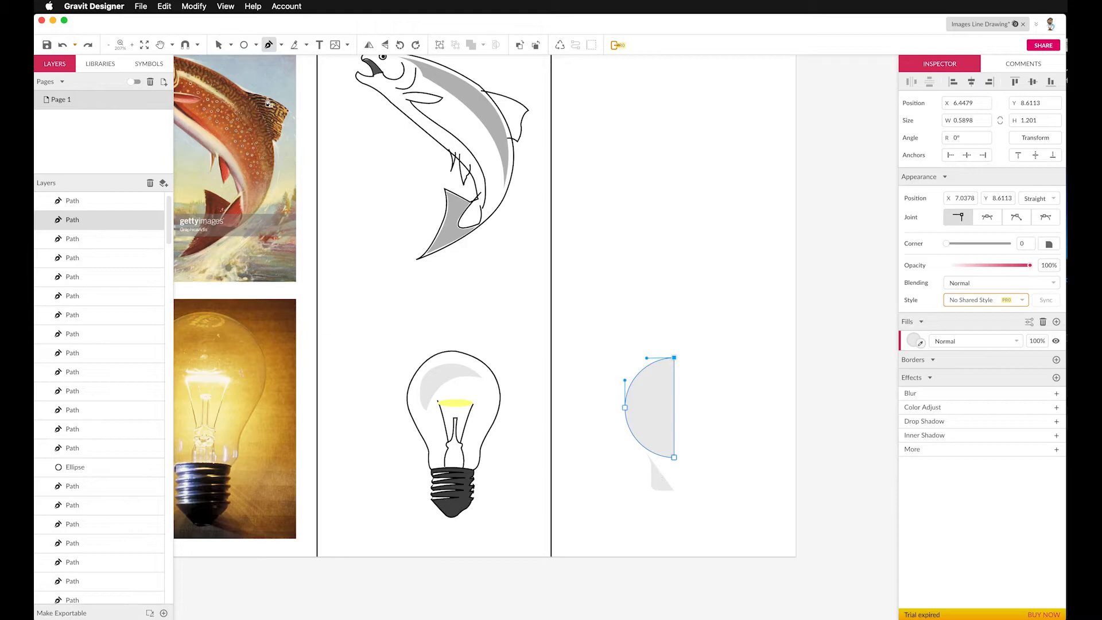
scroll(268, 103, up, 4)
click(218, 45)
click(655, 510)
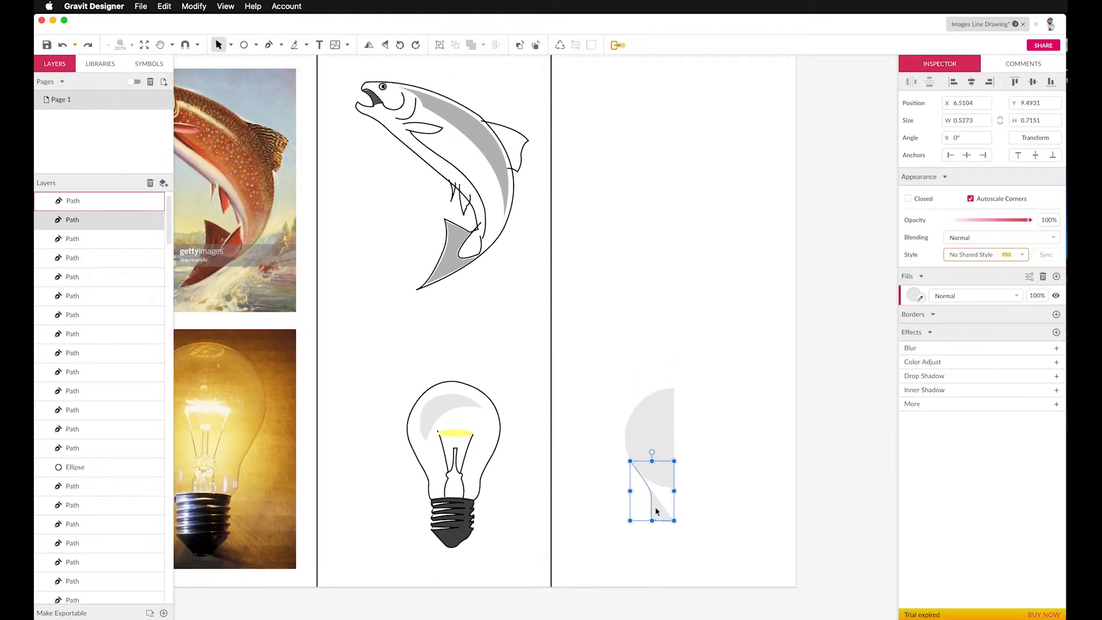
scroll(237, 63, down, 1)
click(269, 44)
scroll(431, 189, up, 1)
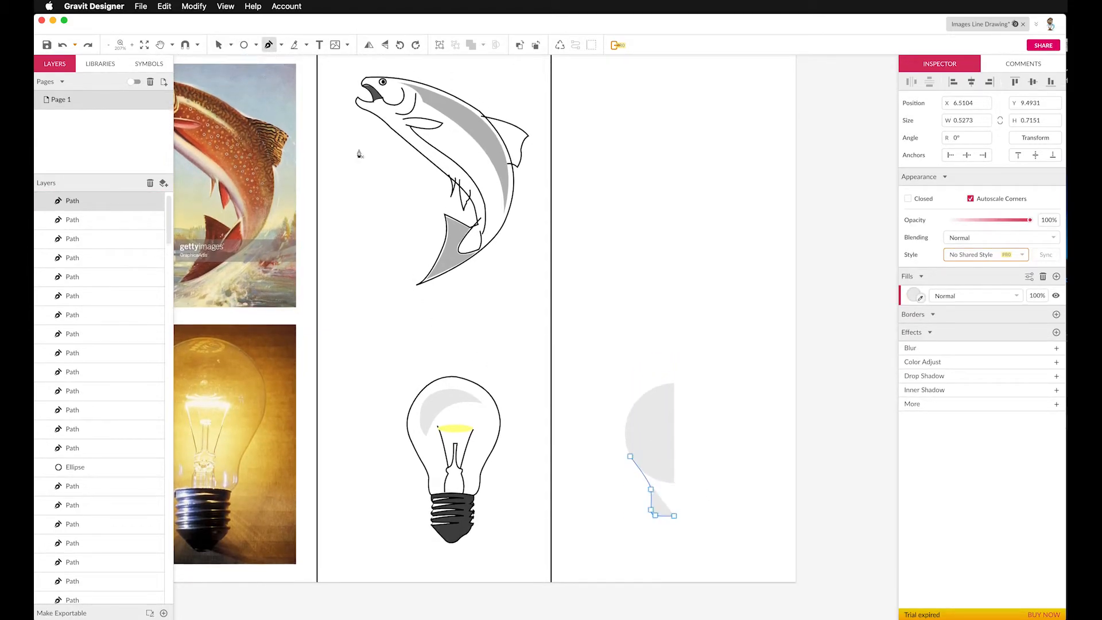
click(675, 518)
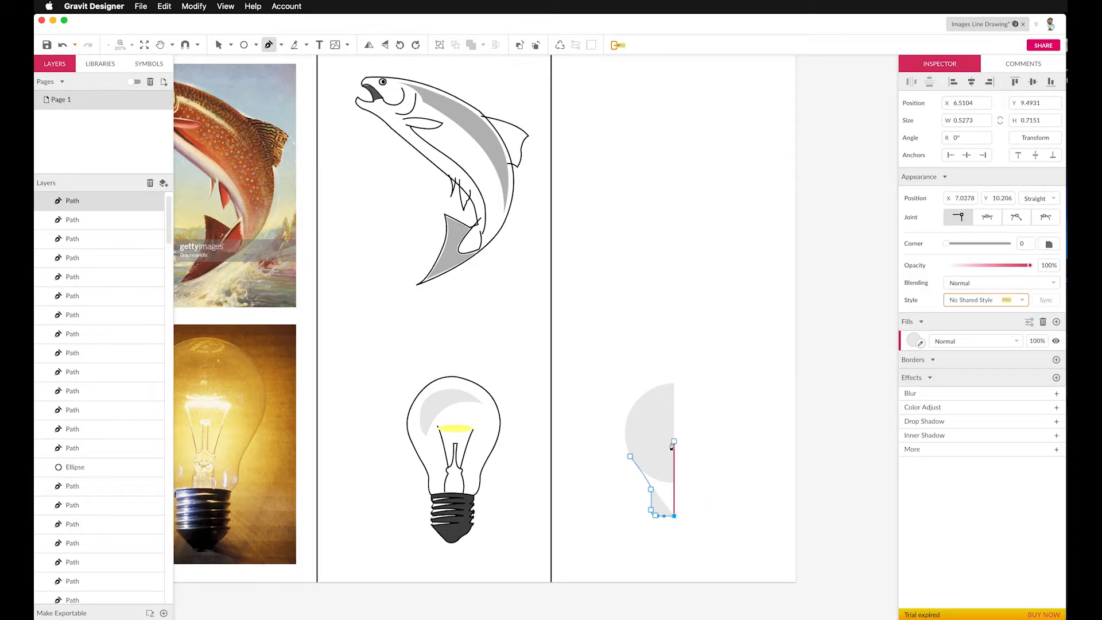
click(675, 441)
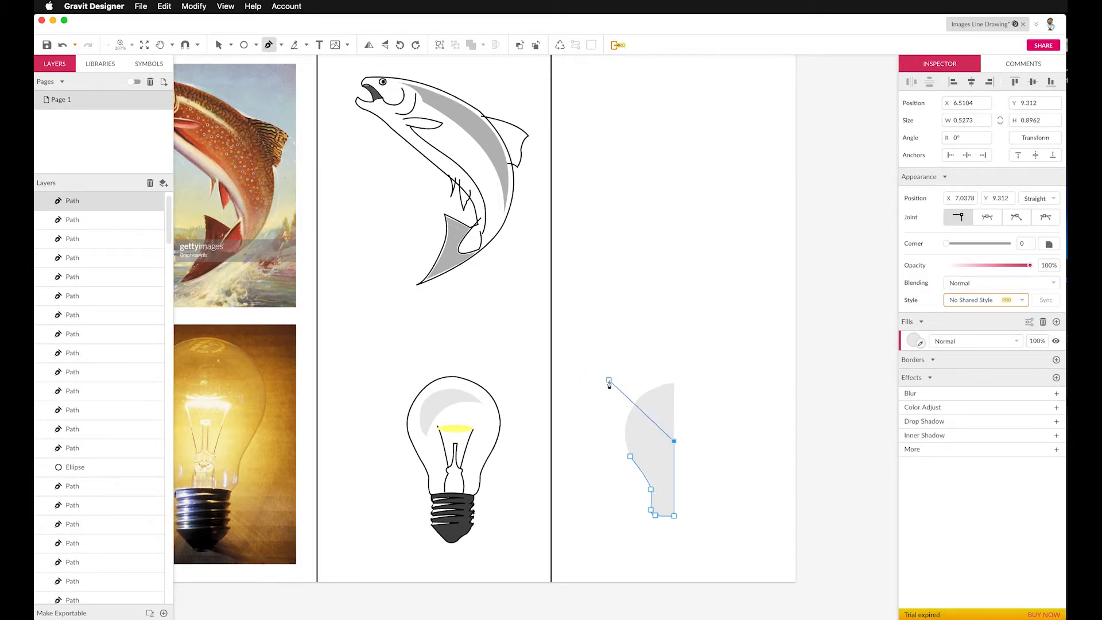
key(Escape)
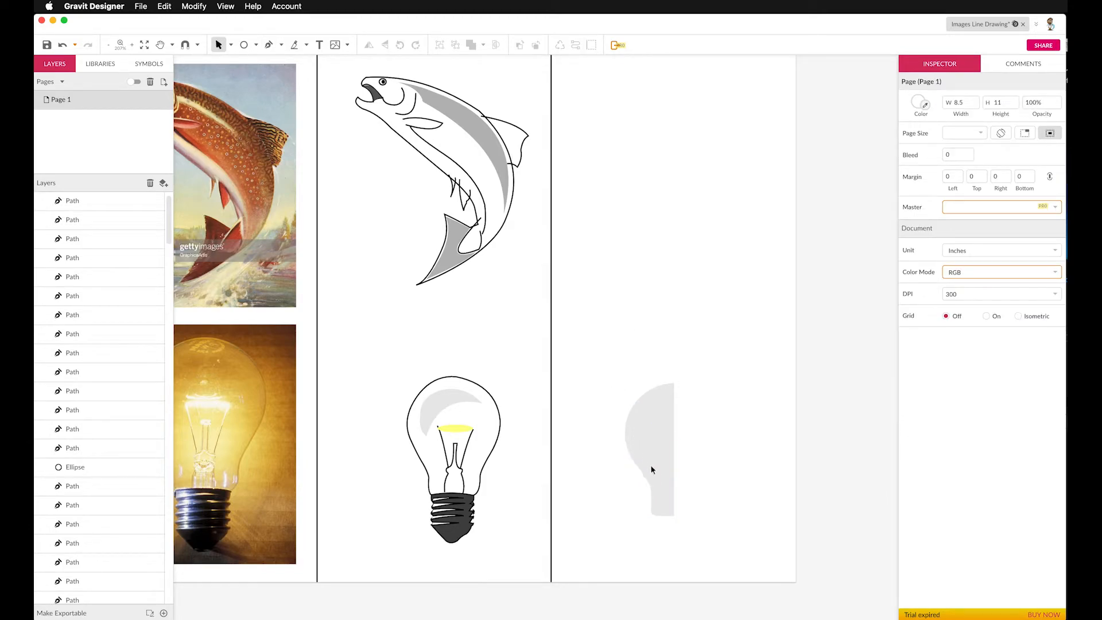
Select the neck shape and the half circle together
click(652, 463)
shift+click(649, 428)
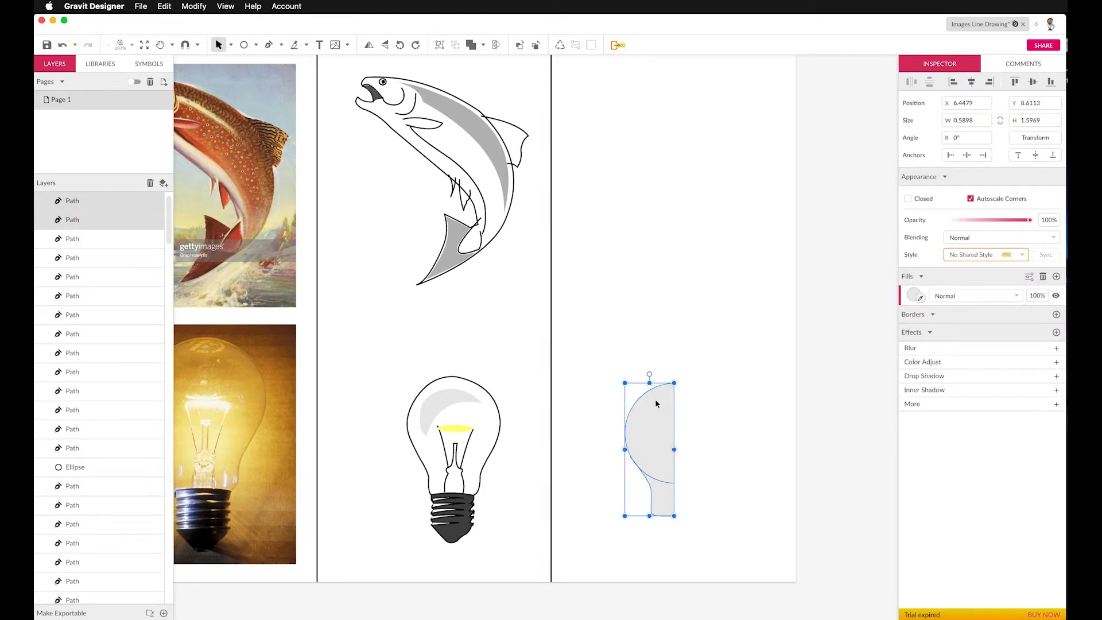
Merge the two overlapping grey half-bulb paths into one compound shape and select the combined shape
click(471, 45)
click(660, 261)
click(662, 438)
double_click(659, 435)
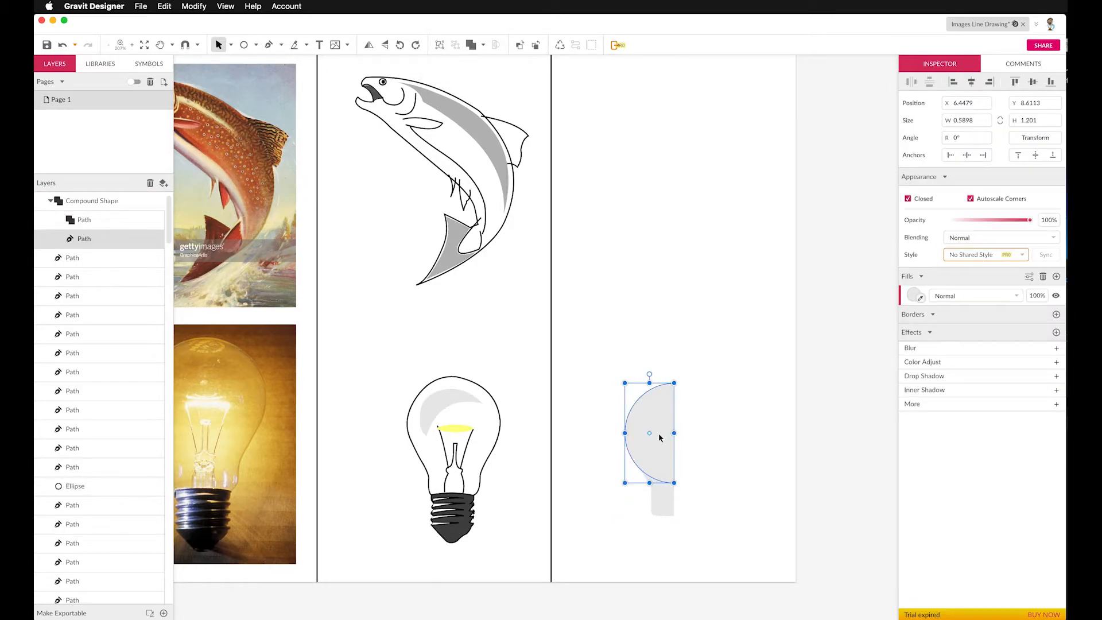
click(739, 479)
click(657, 491)
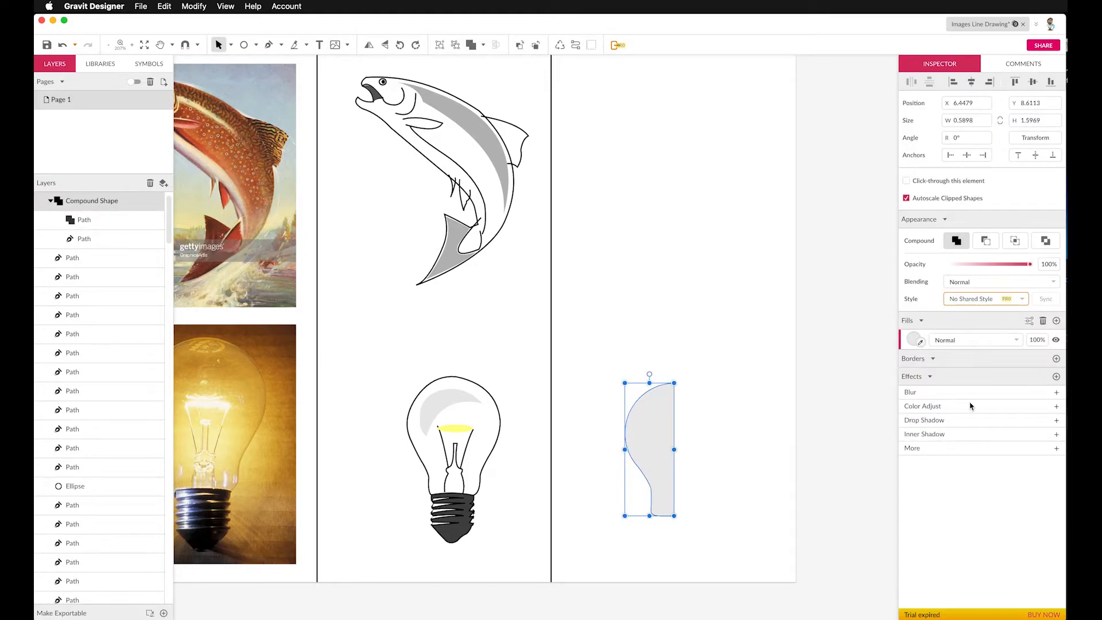
Set the half-bulb shape's fill to white (#FFFFFF) and give it a black 3px border
click(914, 339)
drag(926, 399, 889, 359)
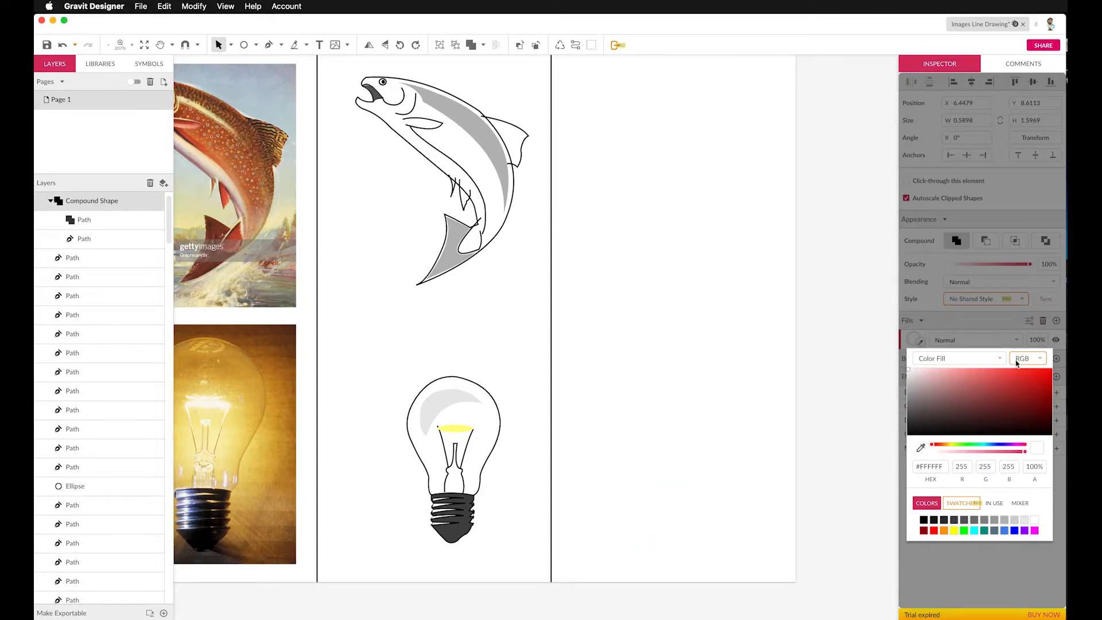
click(1007, 343)
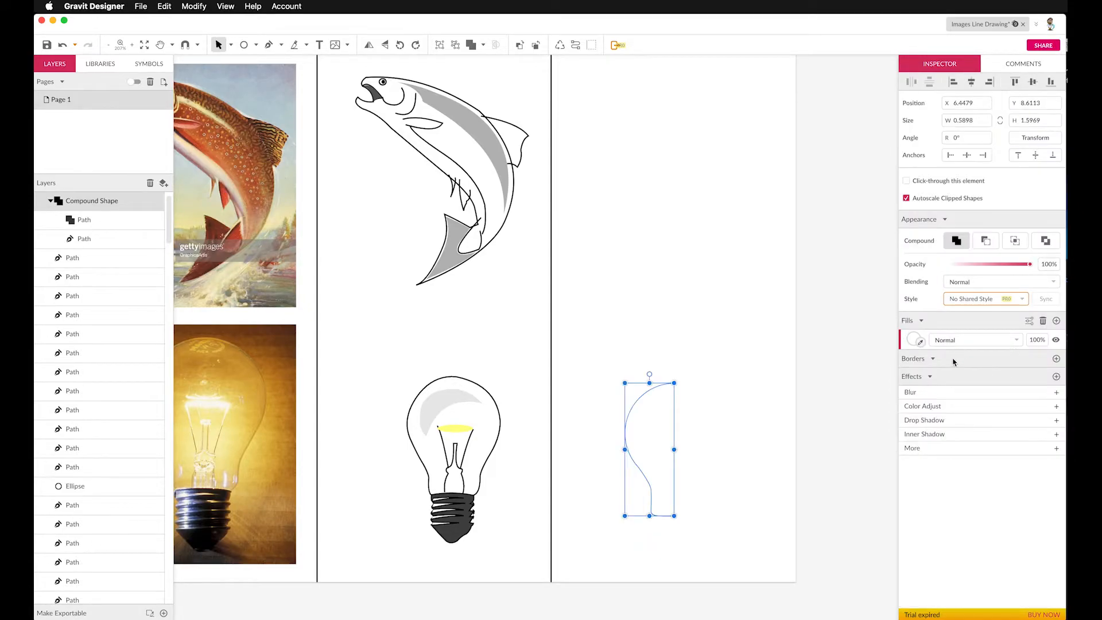
click(1056, 359)
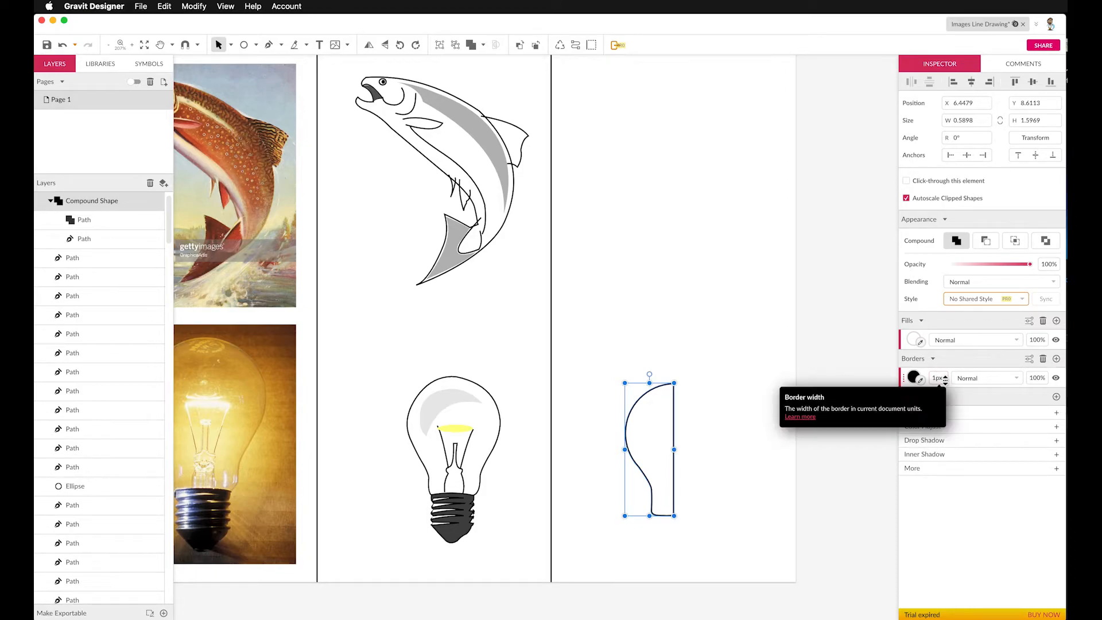
drag(936, 377, 935, 379)
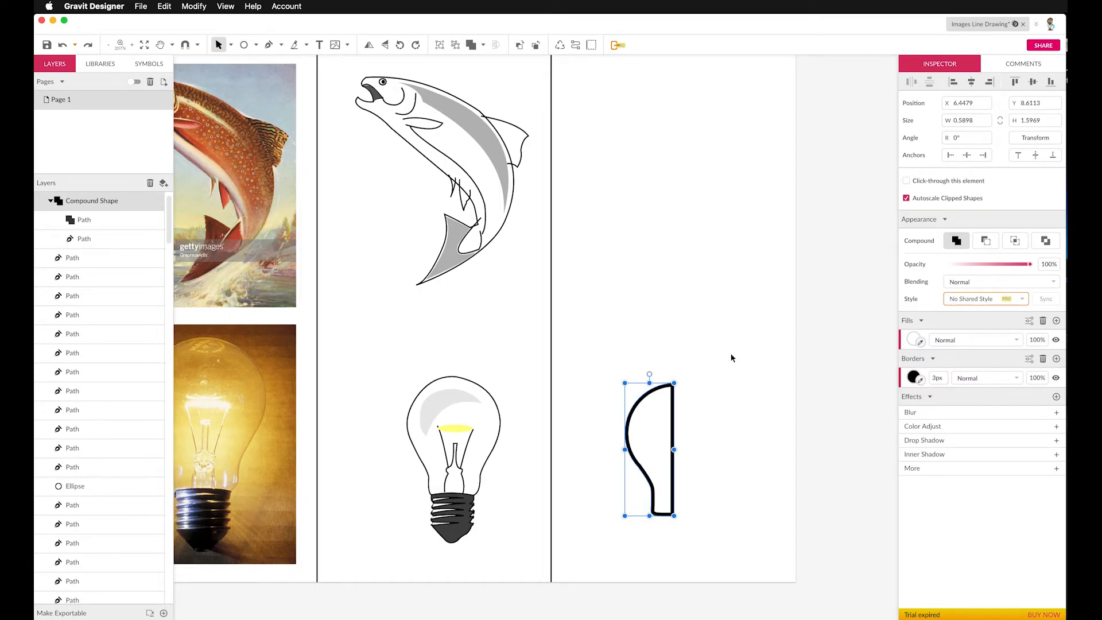
click(670, 341)
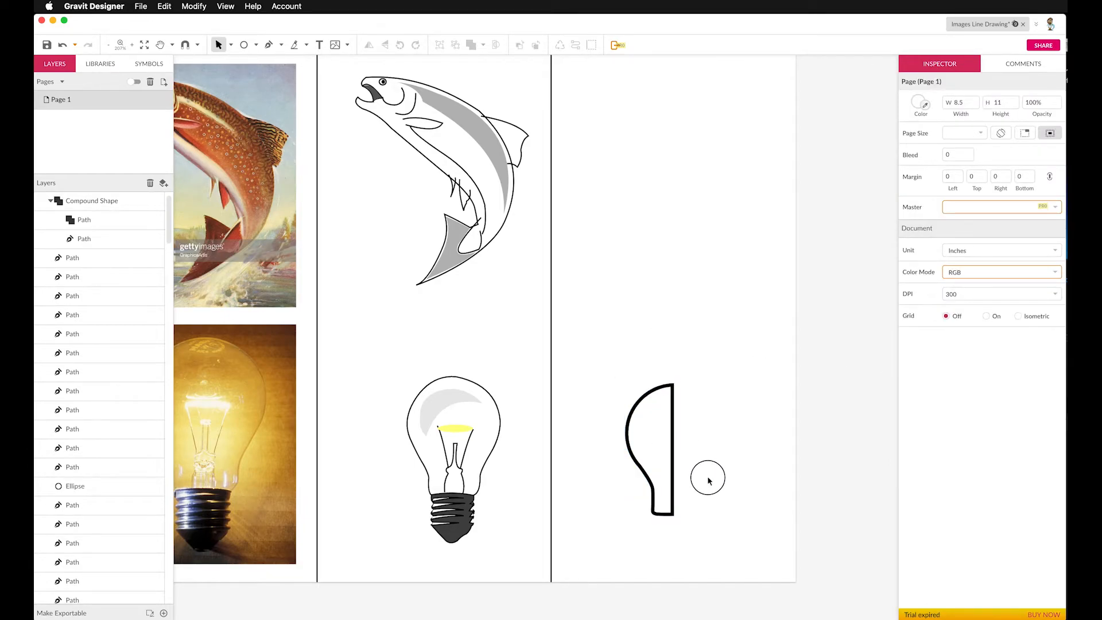
Duplicate the half-bulb outline and flip the copy horizontally, placing it against the original's straight edge to form a full bulb
click(608, 398)
drag(608, 398, 712, 472)
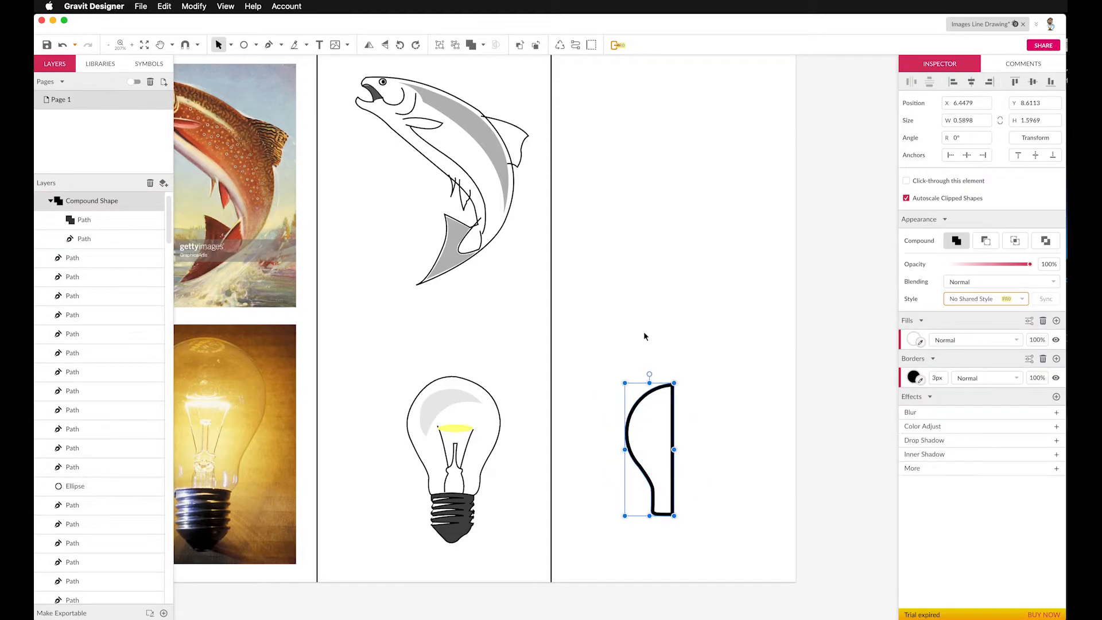
key(super+d)
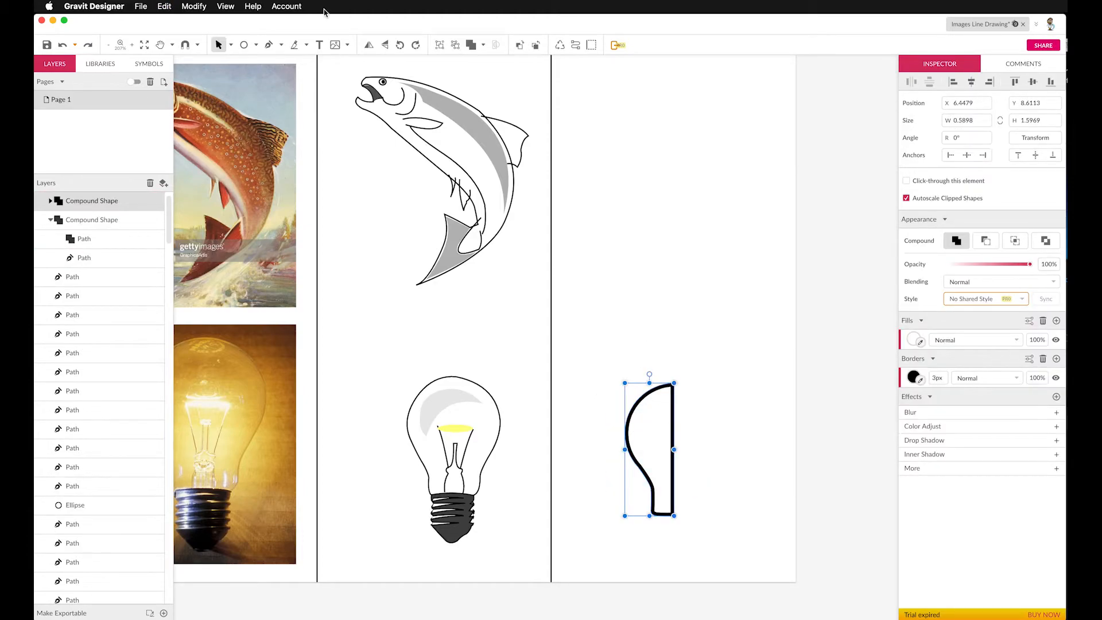
click(194, 6)
mouse_move(214, 23)
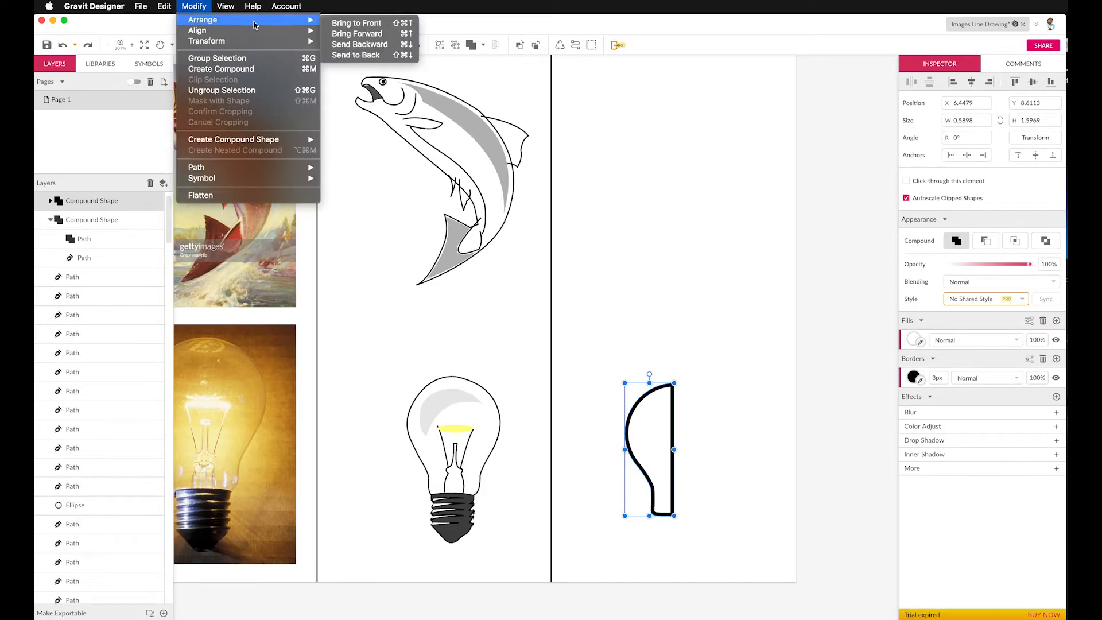
mouse_move(275, 41)
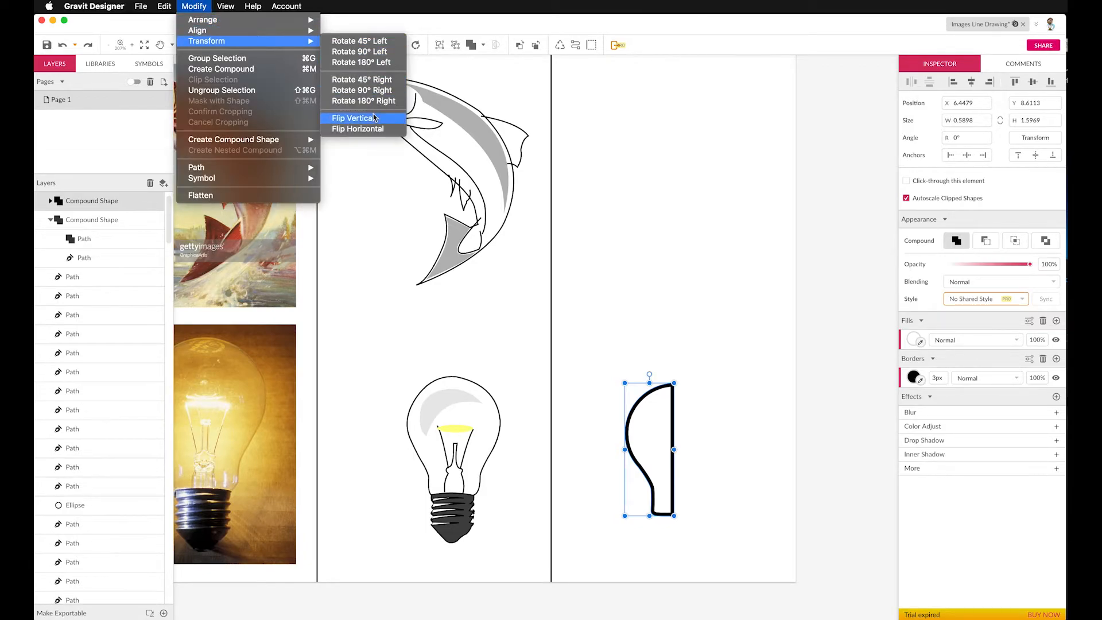
click(371, 130)
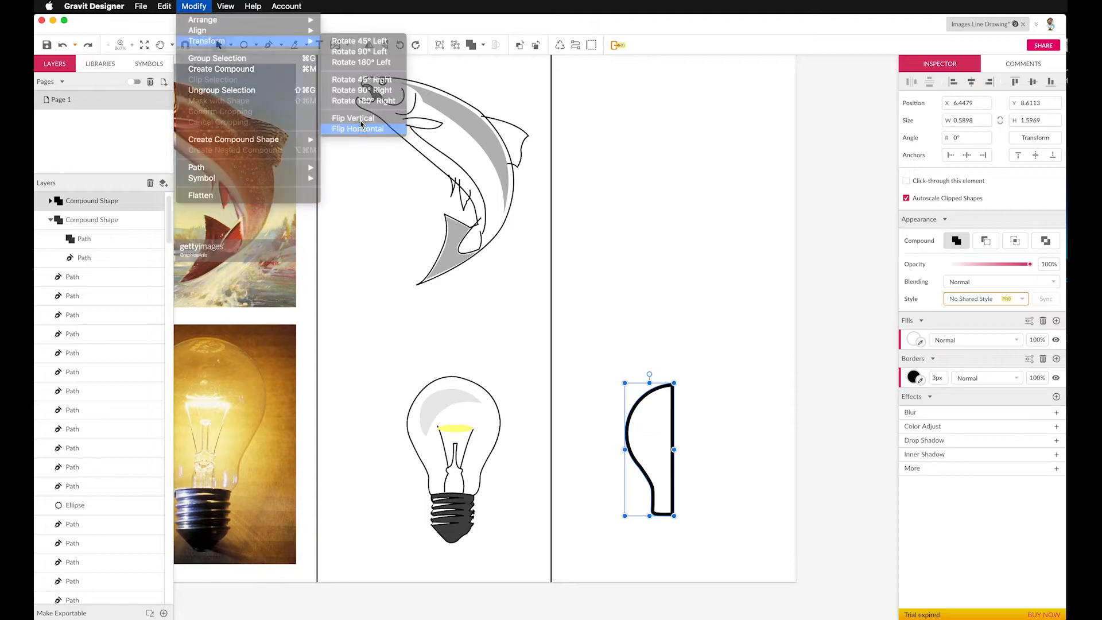
drag(660, 419, 703, 424)
click(650, 372)
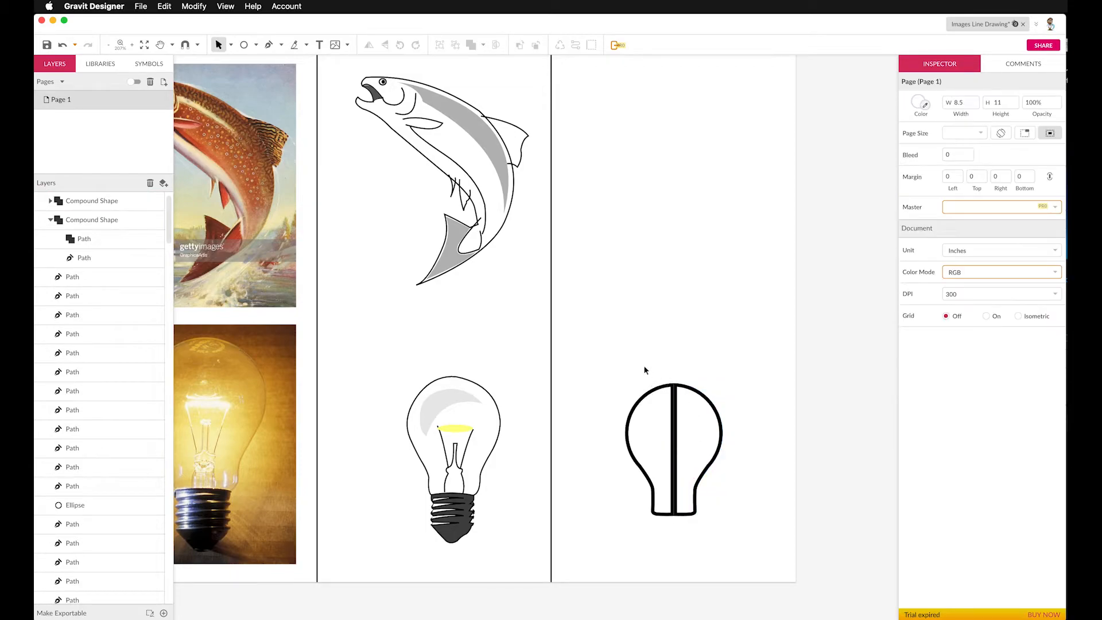
Merge the two bulb halves into a single compound shape so the centre line disappears
drag(641, 361, 725, 507)
click(614, 361)
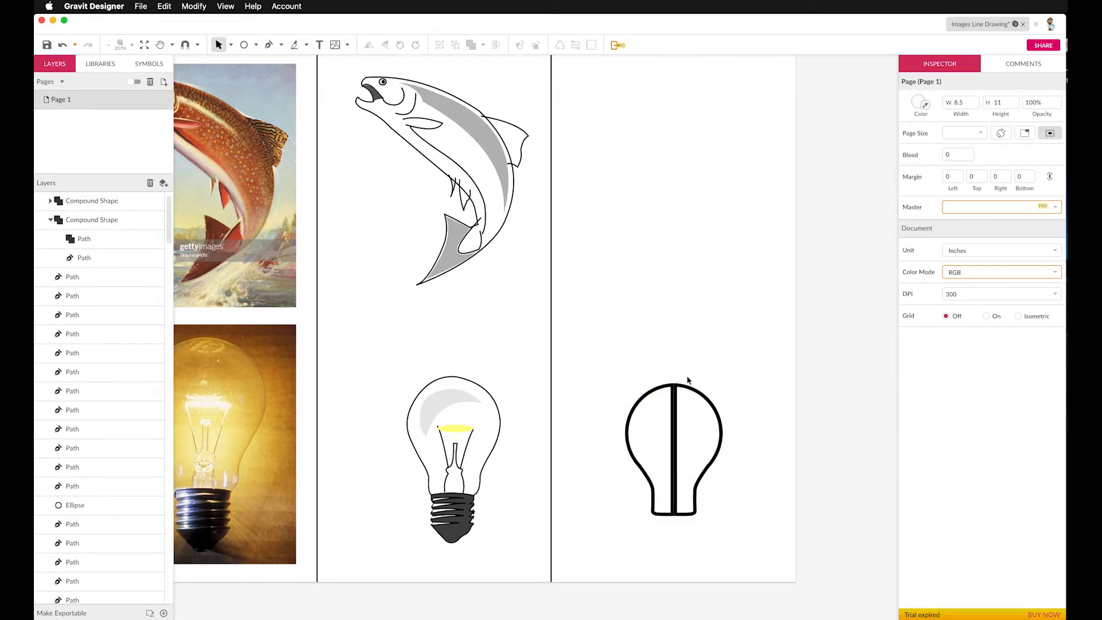
click(722, 451)
drag(644, 368, 710, 527)
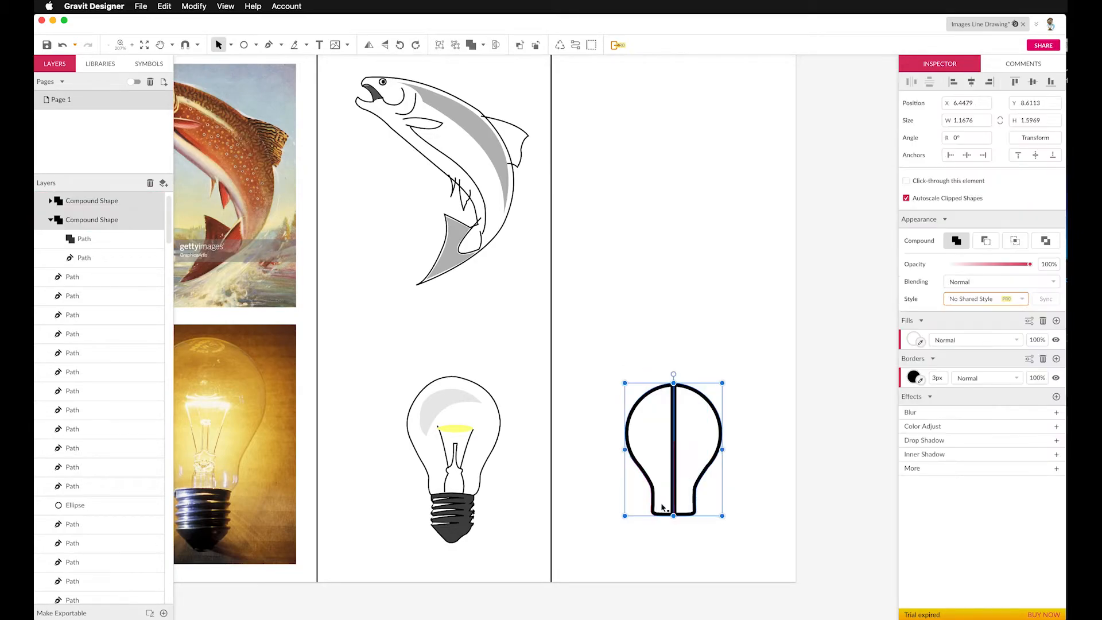
click(606, 356)
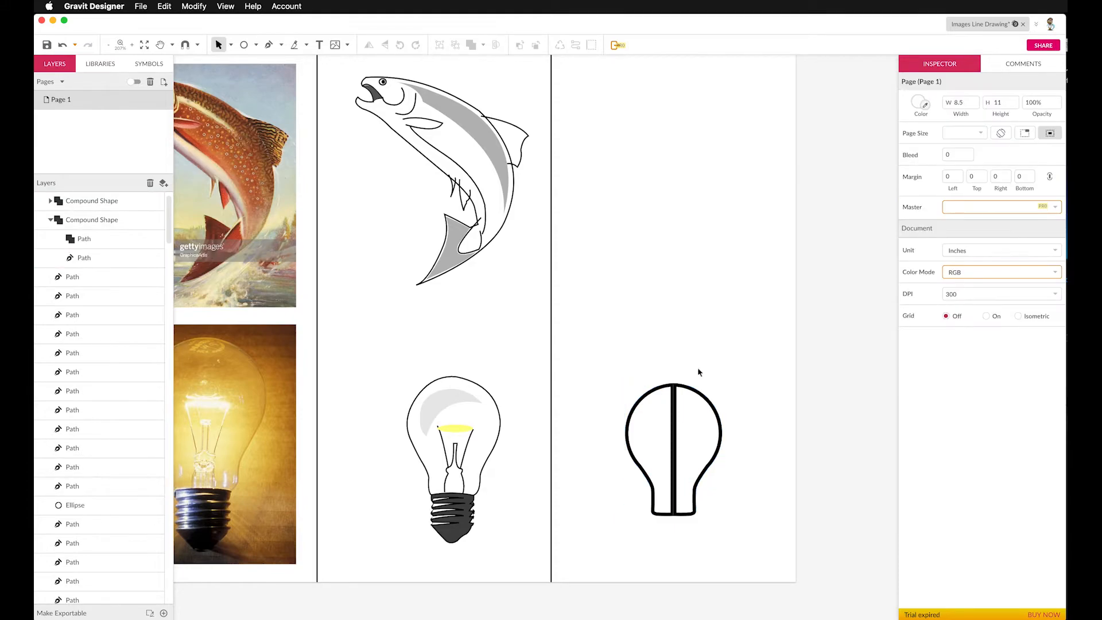
drag(721, 492, 730, 524)
click(194, 7)
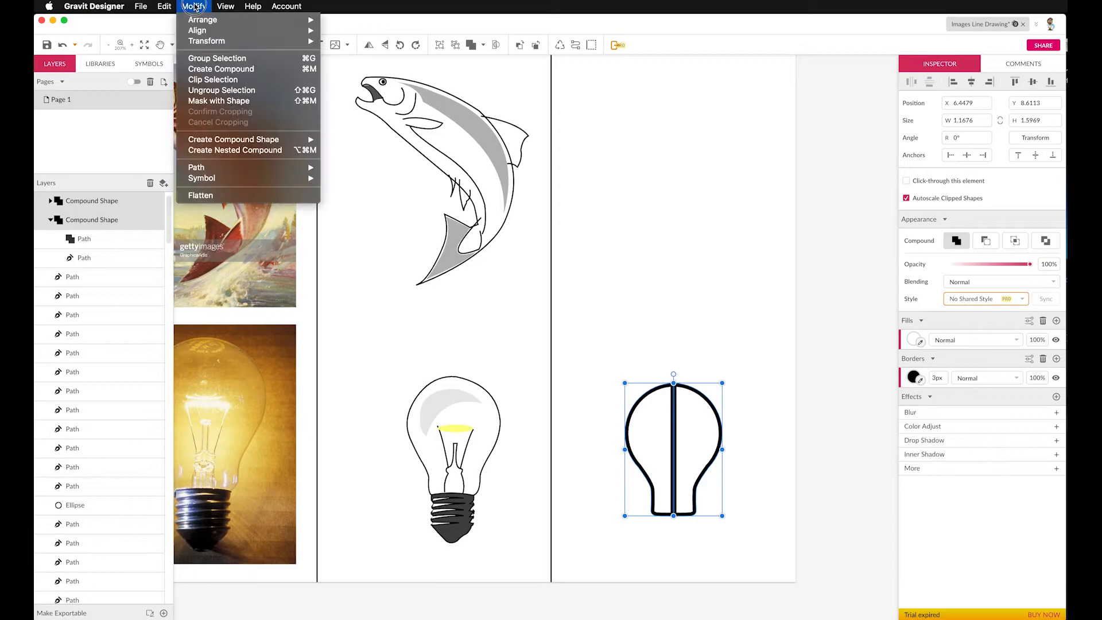
click(464, 24)
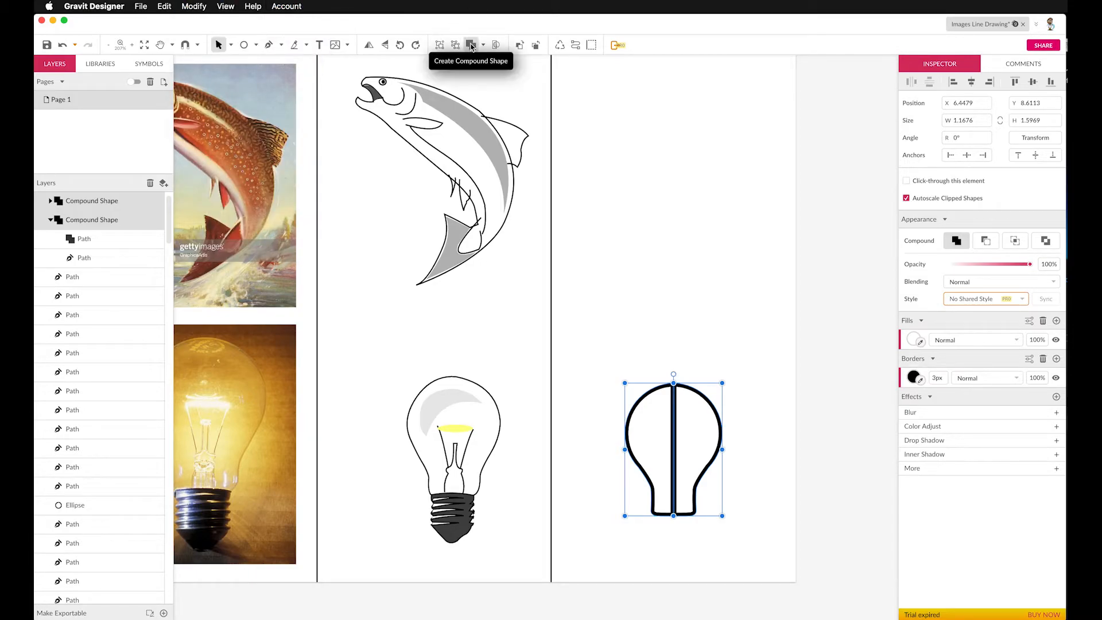
click(484, 45)
click(498, 63)
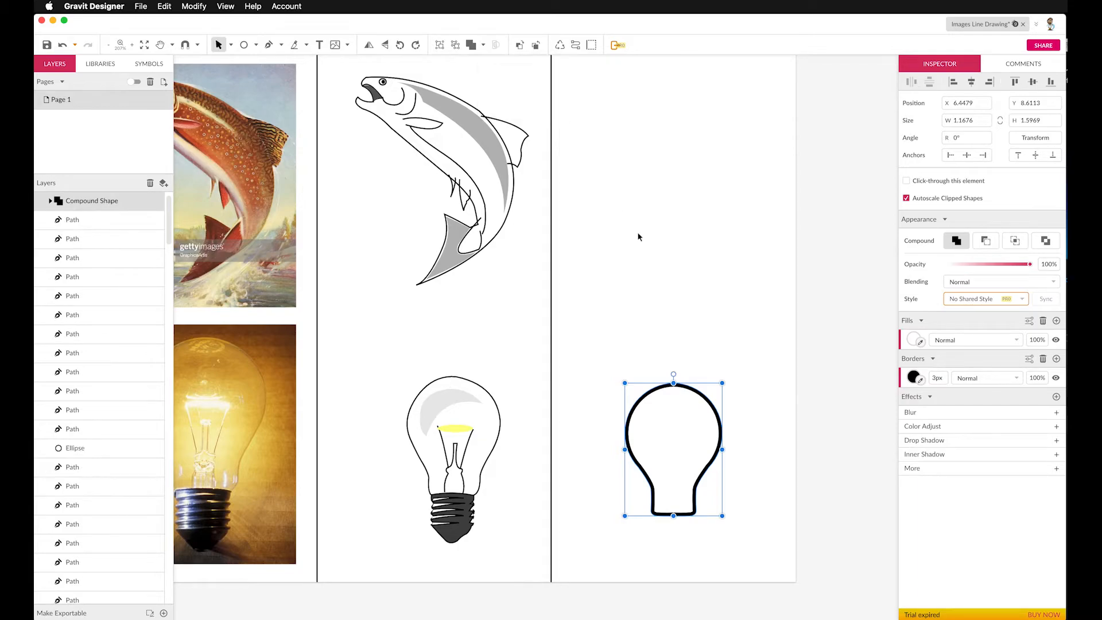
click(637, 232)
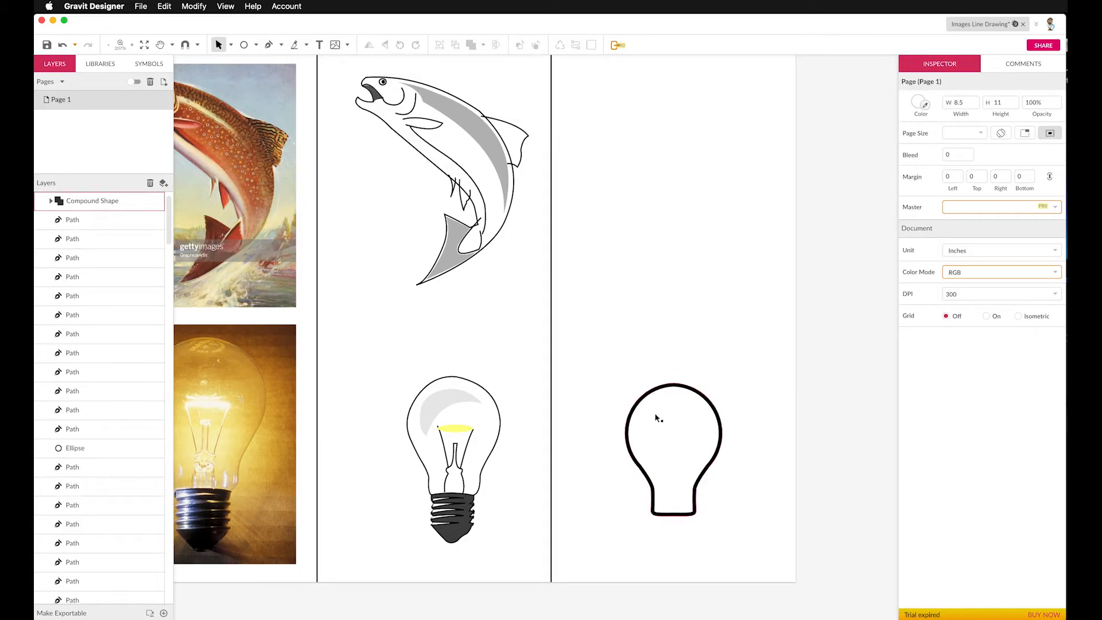
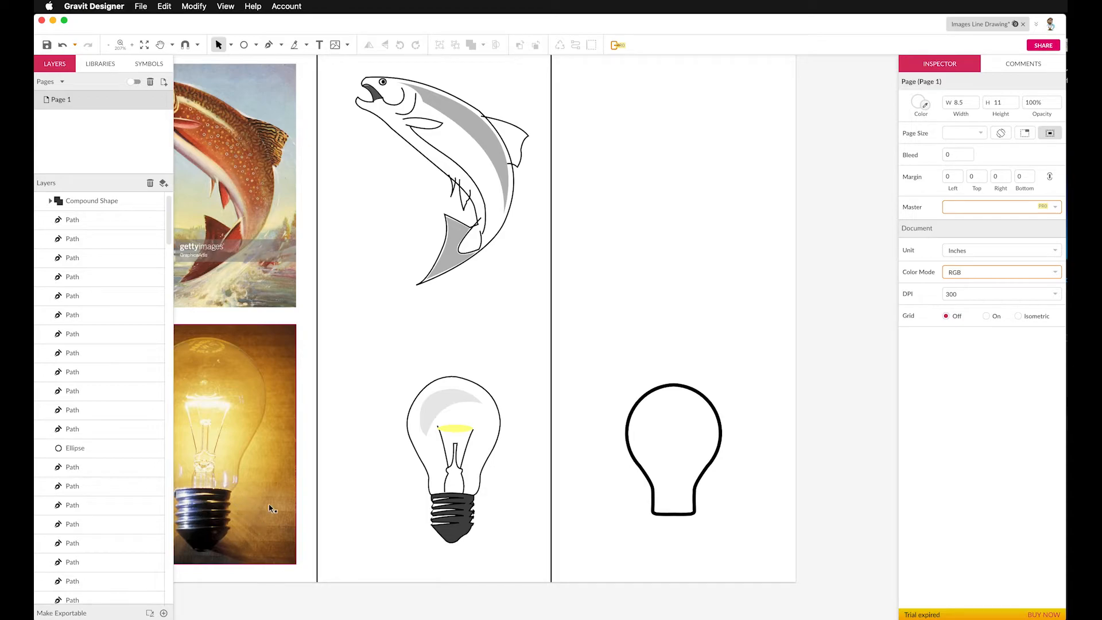
Try to draw a slanted line just below the bulb's neck with the Pen tool, and undo it
click(269, 46)
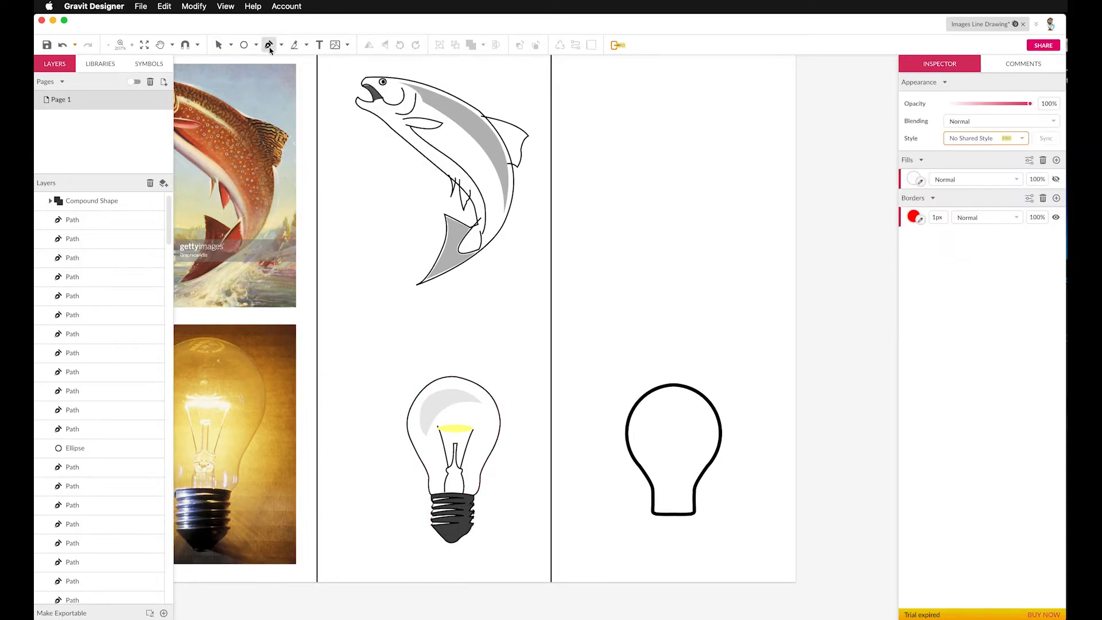
click(655, 526)
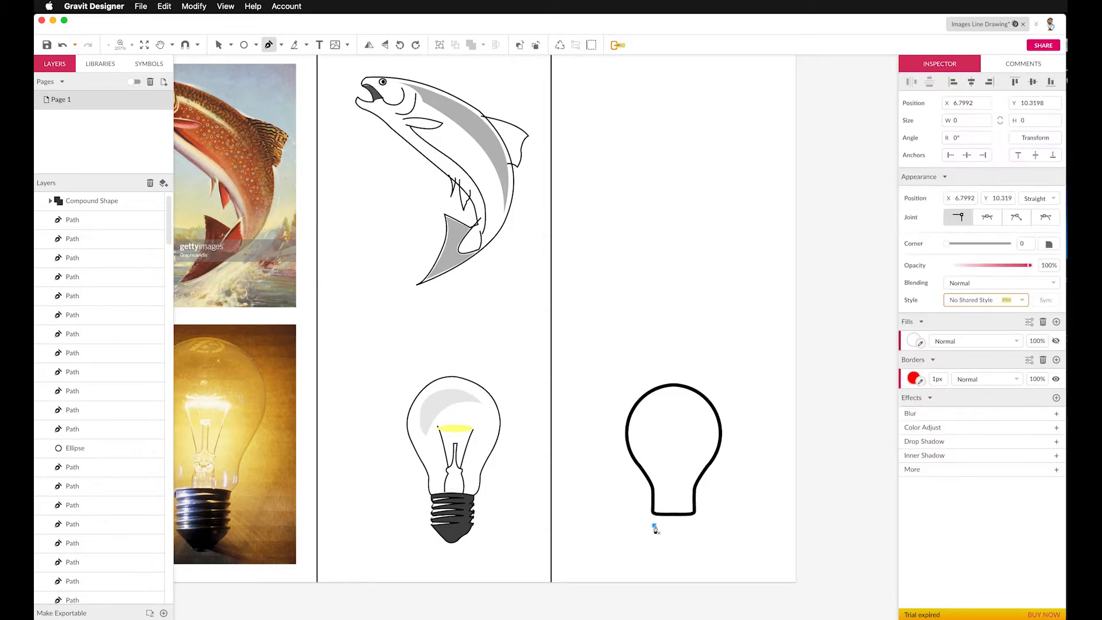
click(694, 519)
key(Escape)
key(Escape)
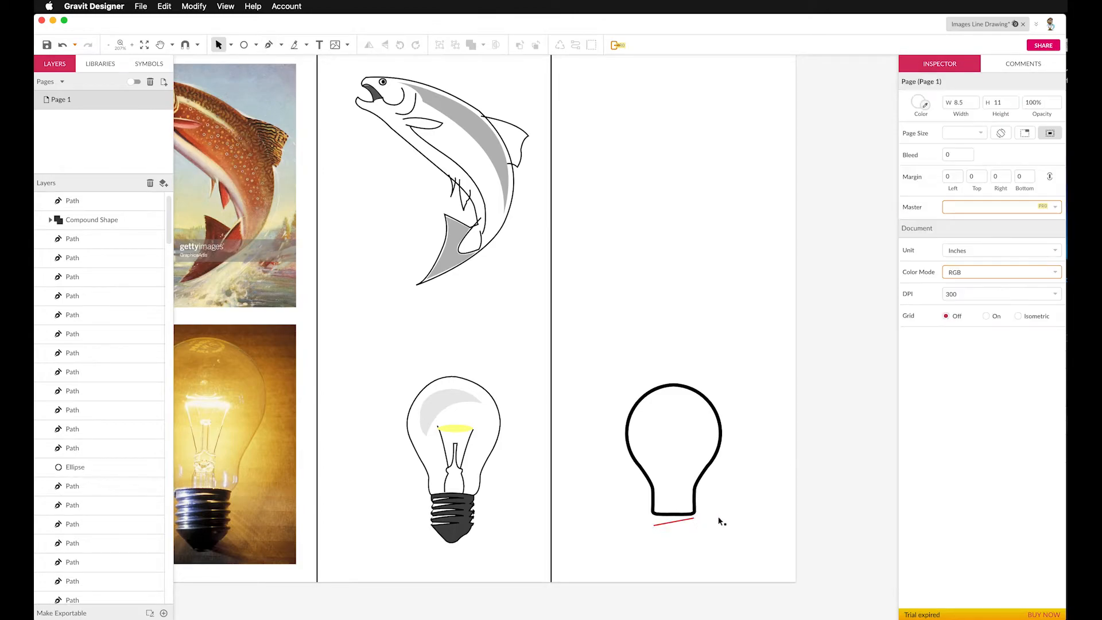
key(super+z)
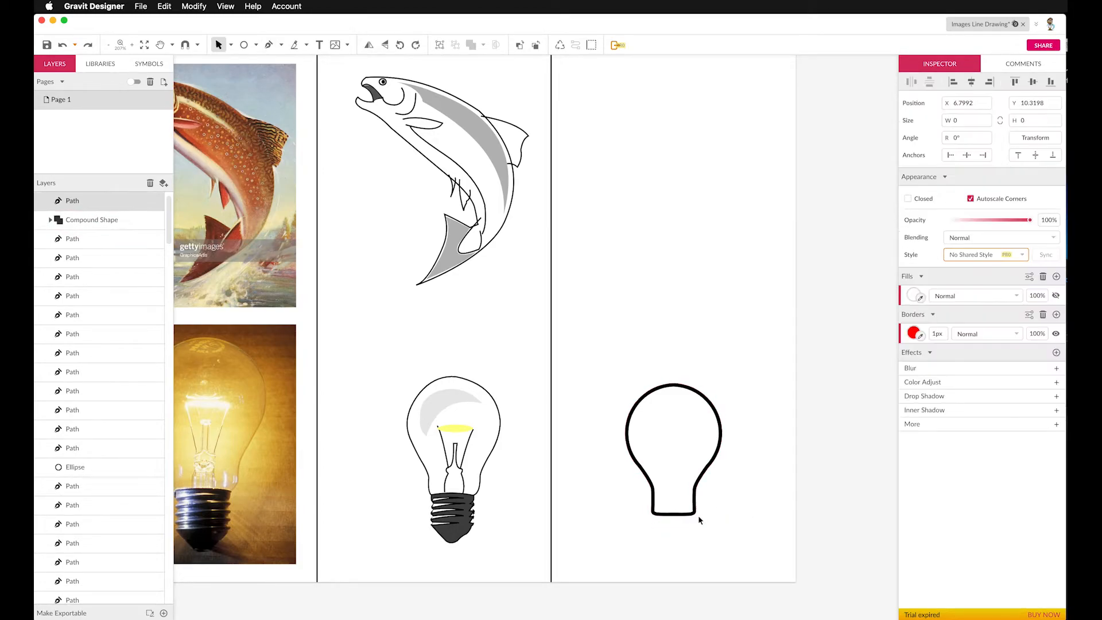
Set the remaining path's border to black (#000000) with a width of 3px
click(917, 335)
click(908, 428)
drag(908, 428, 903, 432)
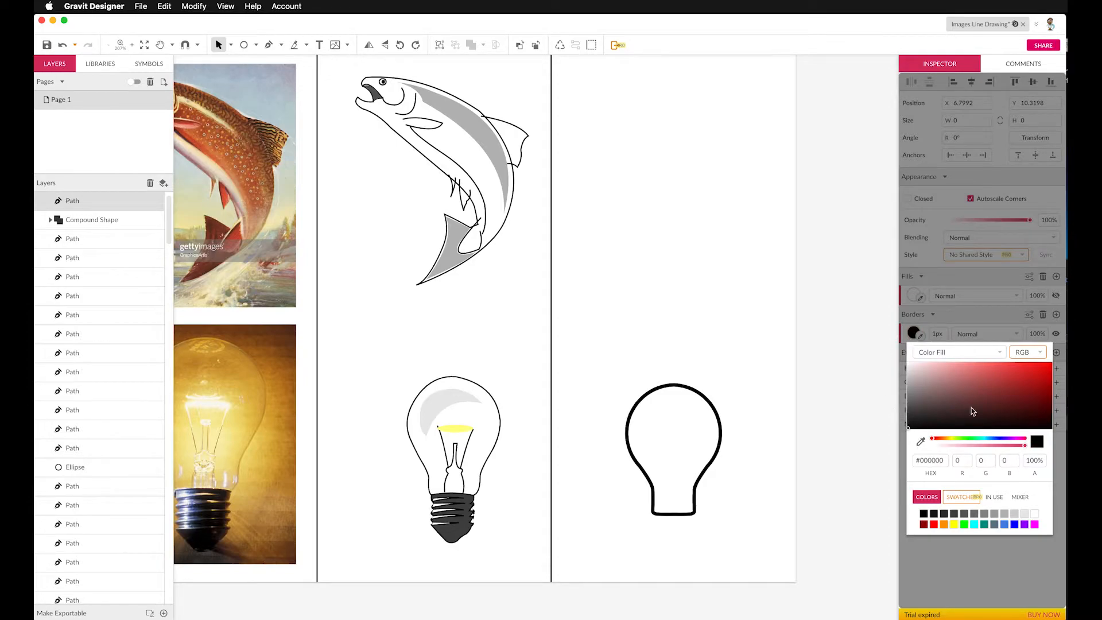
click(924, 514)
click(951, 551)
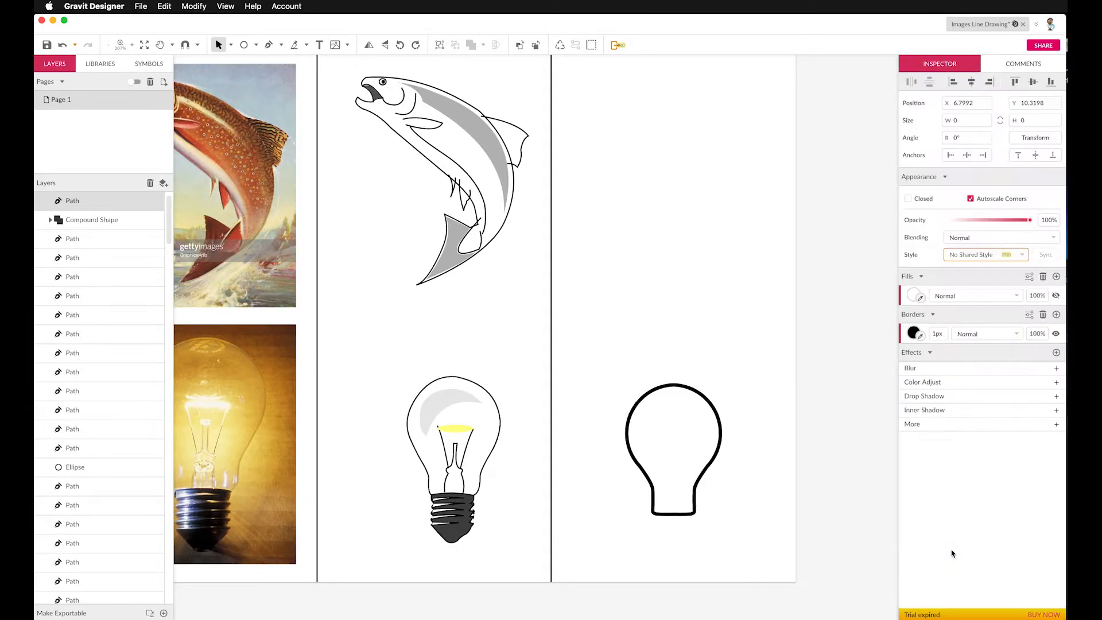
drag(938, 338, 941, 331)
Draw a slanted line about 0.47 in wide and 0.11 in high just below the bulb's neck with the Pen tool
click(268, 45)
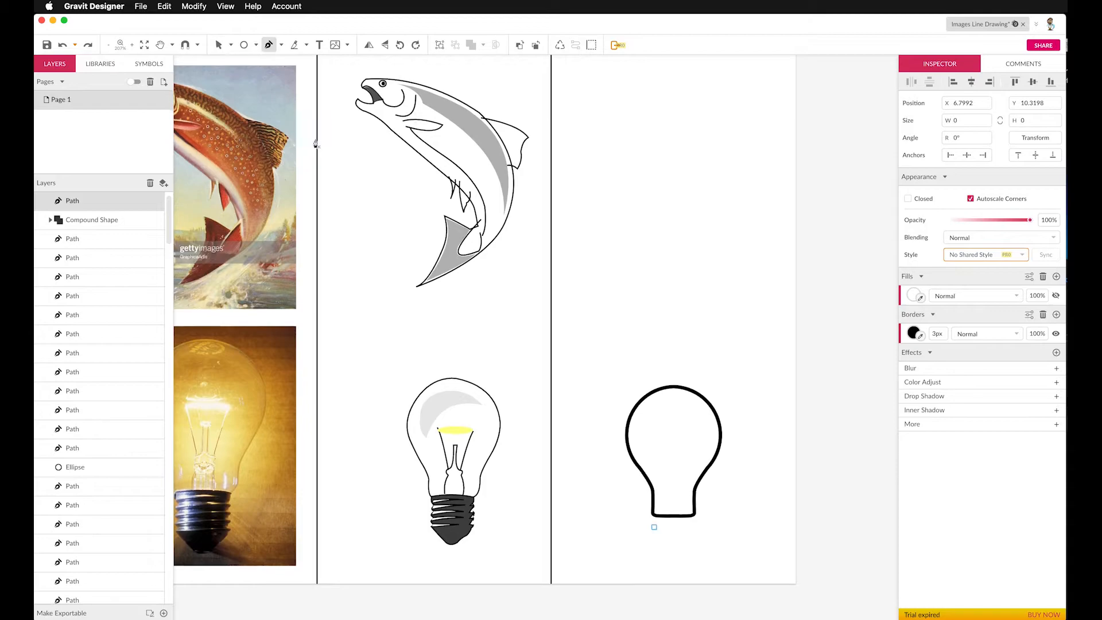
click(654, 527)
click(693, 520)
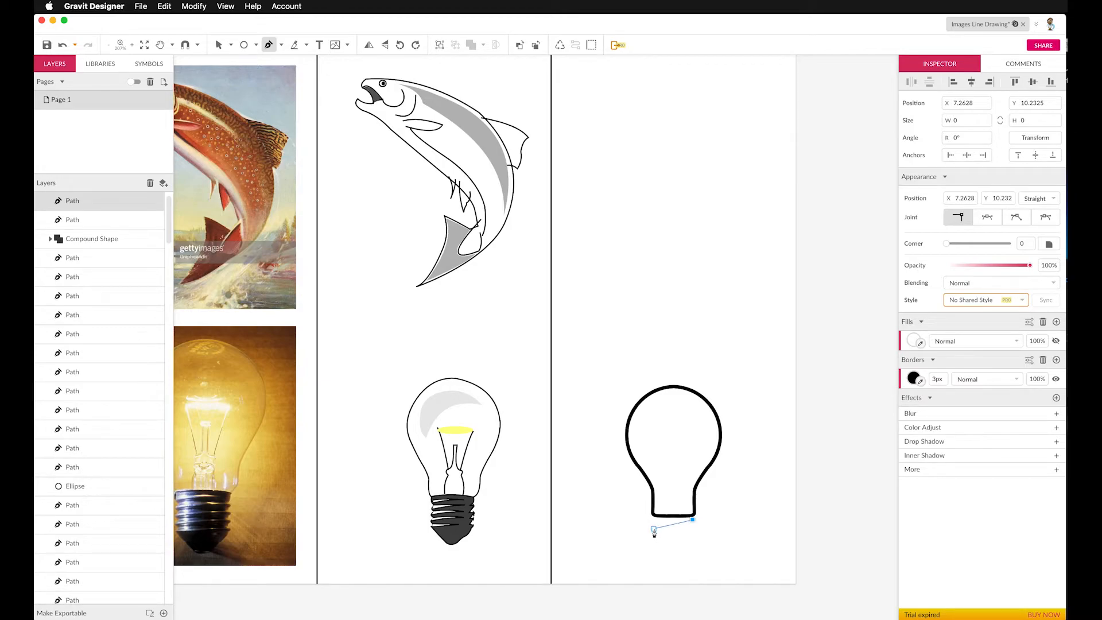
click(654, 529)
key(Escape)
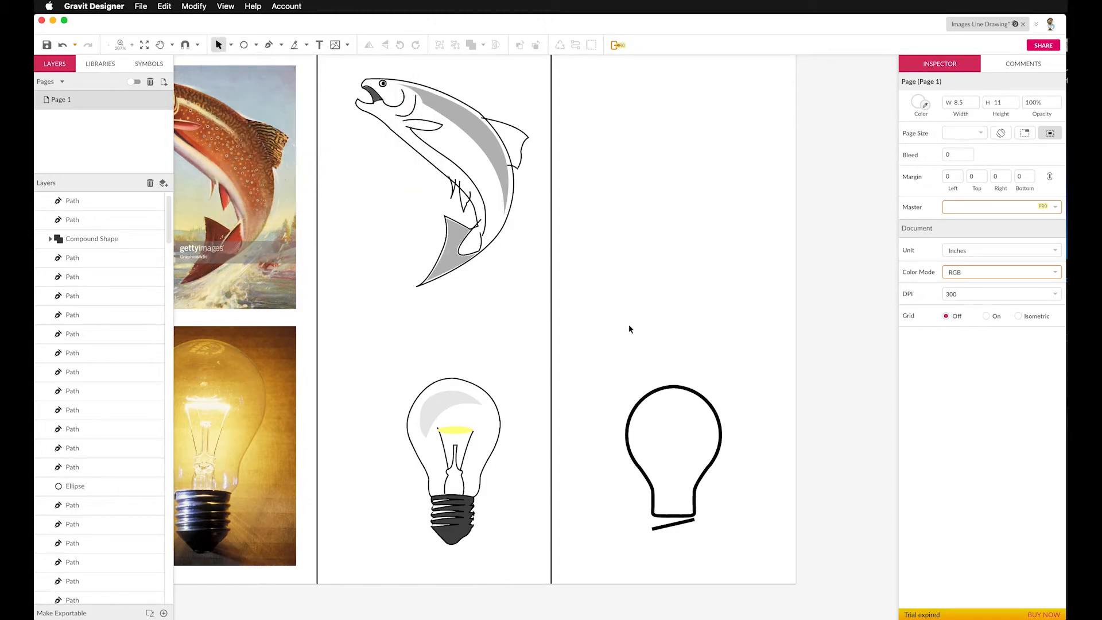
Duplicate the slanted line below the bulb's neck and shift the copy straight down by about 0.08 in
click(675, 528)
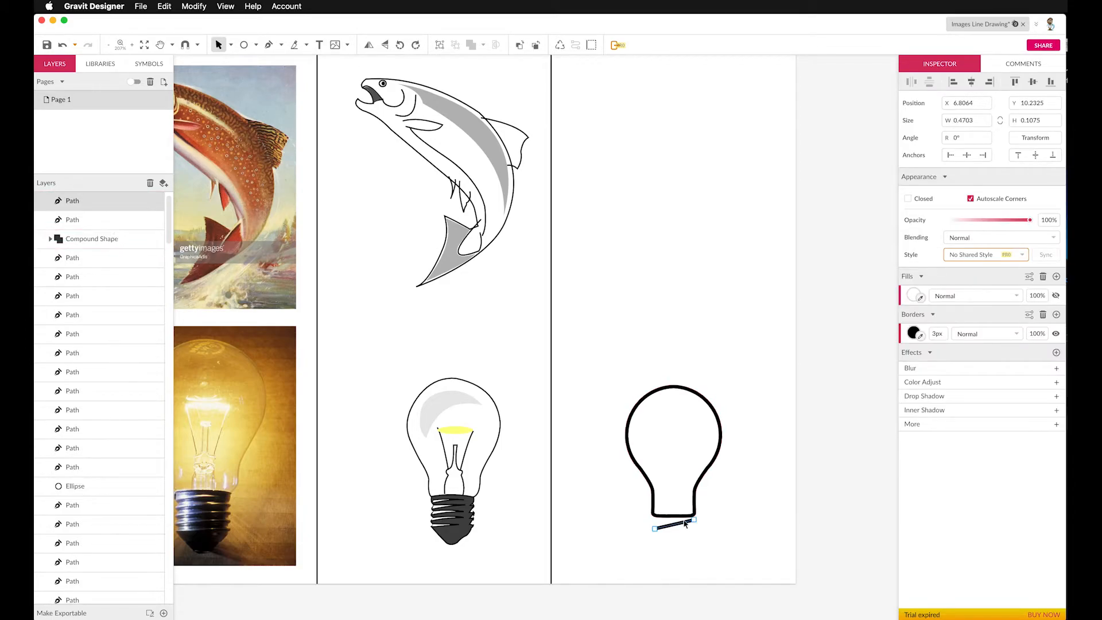
key(super+z)
key(super+d)
key(Down)
key(Down)
key(Down)
key(Down)
key(Down)
key(Down)
key(Down)
key(Down)
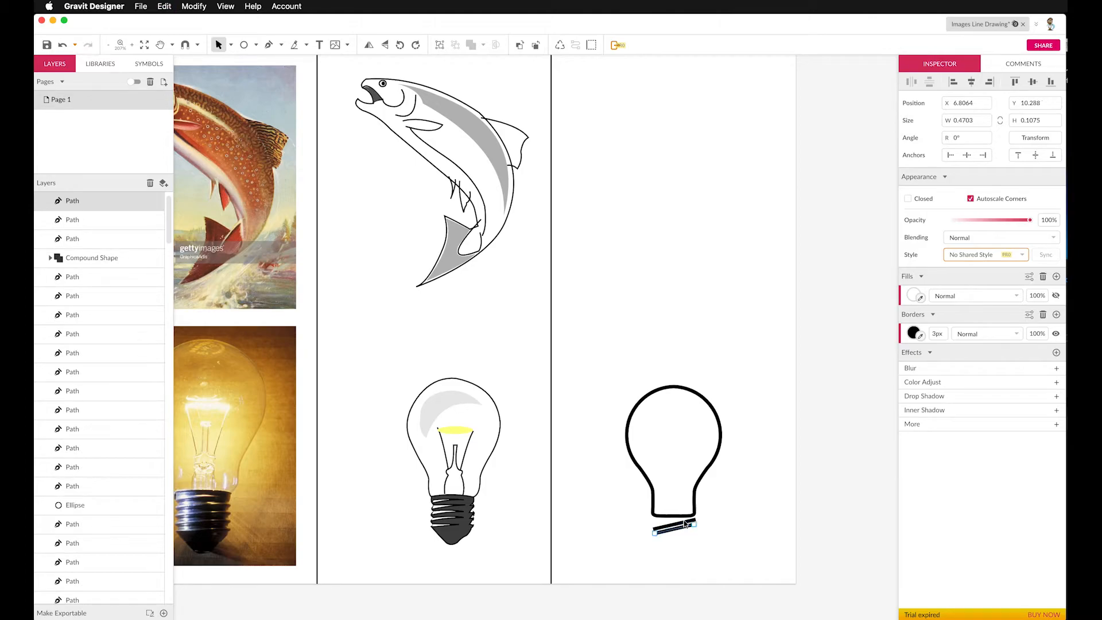
key(Up)
key(Up)
Duplicate the lower slanted line and shift the new copy down by the same spacing to form a third thread line
key(super+d)
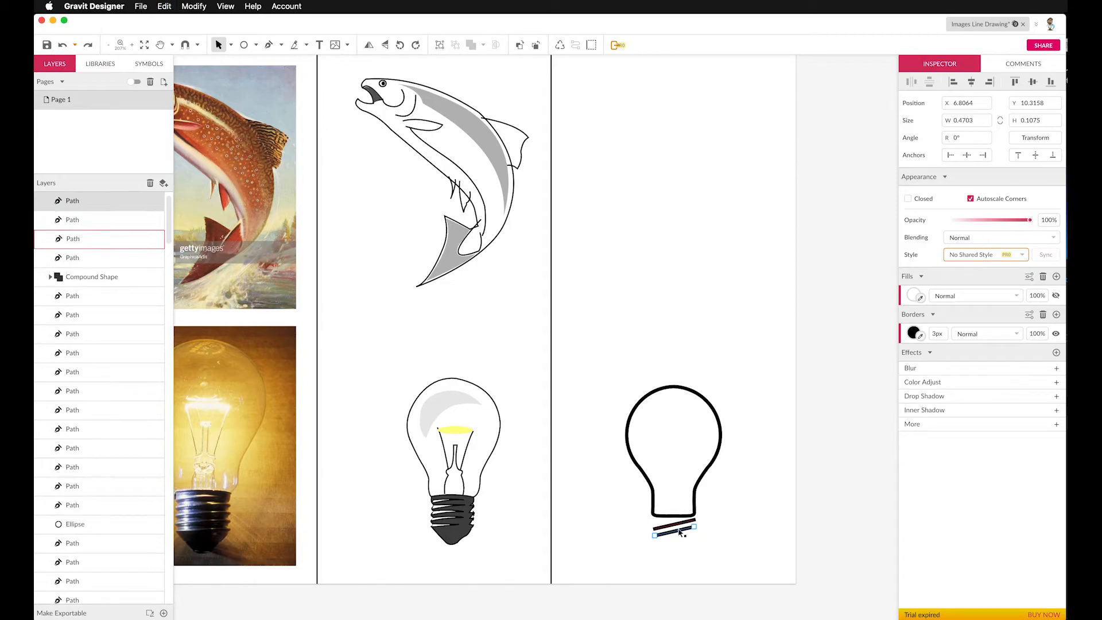
key(Down)
key(Down)
key(Down)
key(Down)
key(Down)
key(Down)
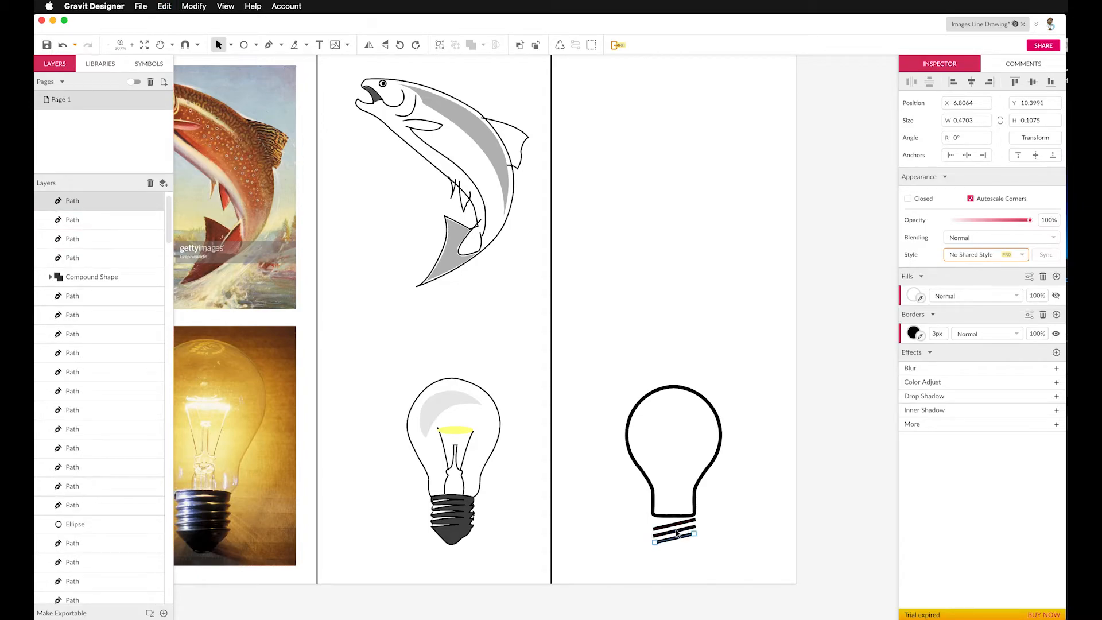
click(739, 486)
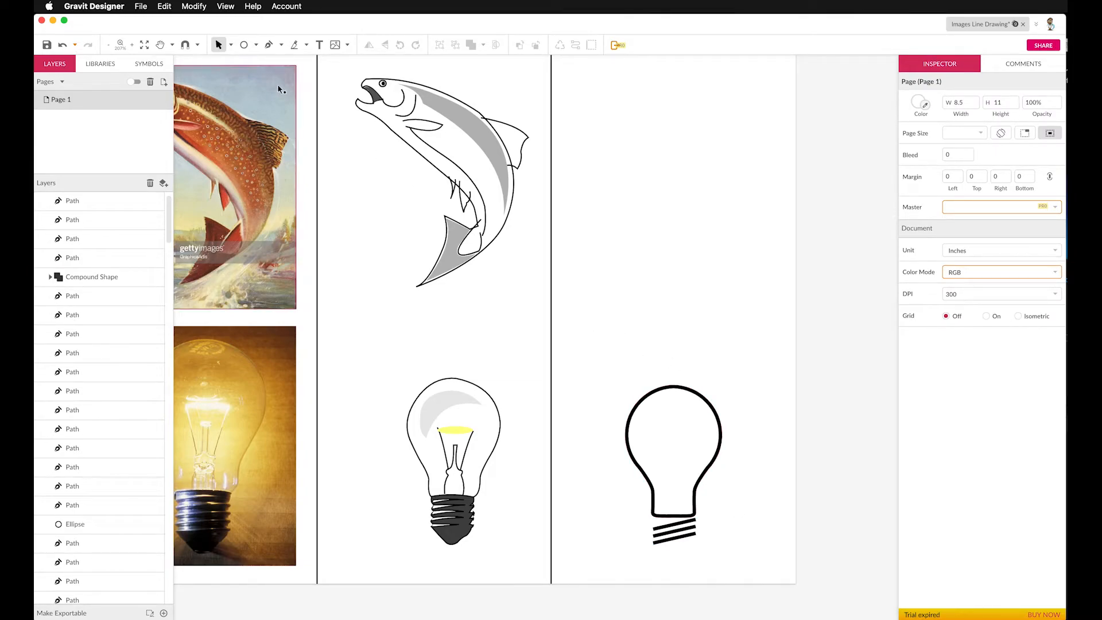
Draw an ellipse about 0.30 in wide and 0.22 in high just below the thread lines
click(246, 48)
click(257, 47)
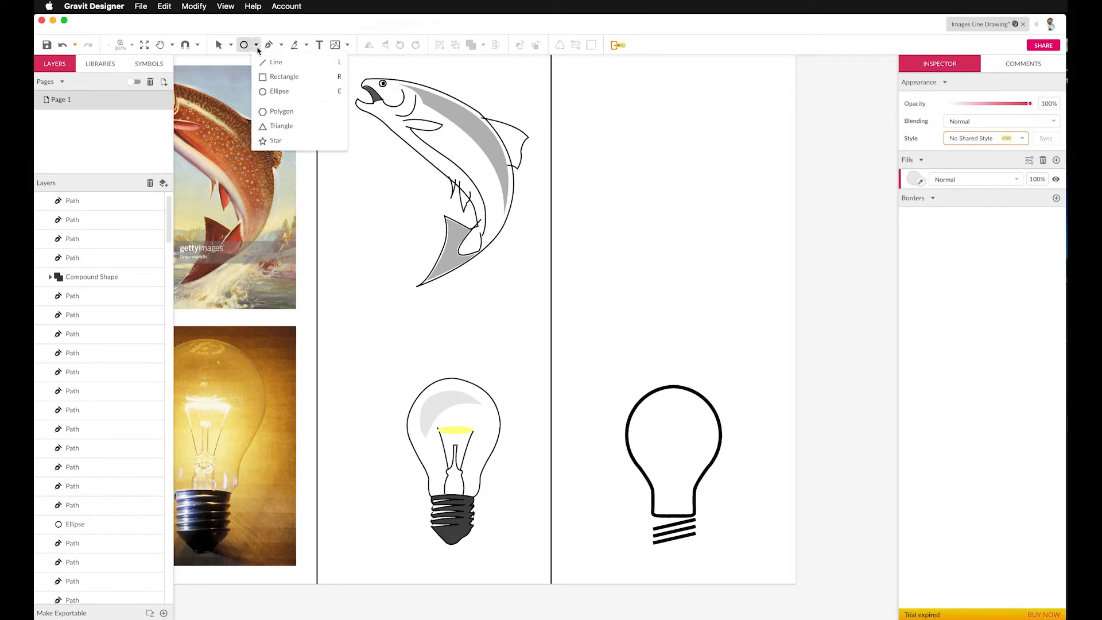
click(274, 92)
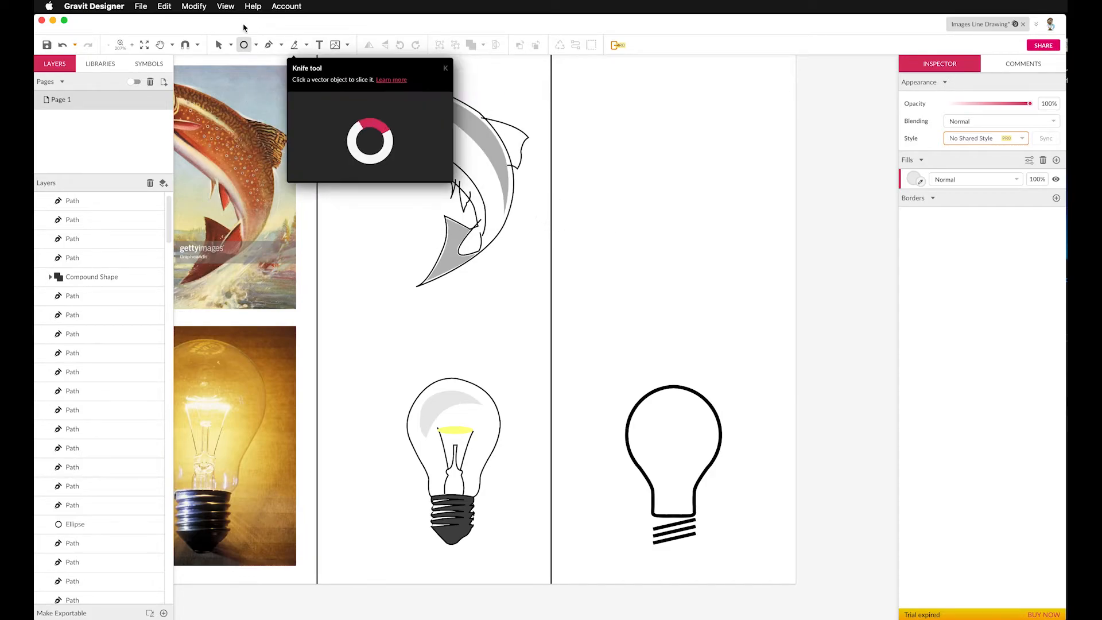
click(243, 45)
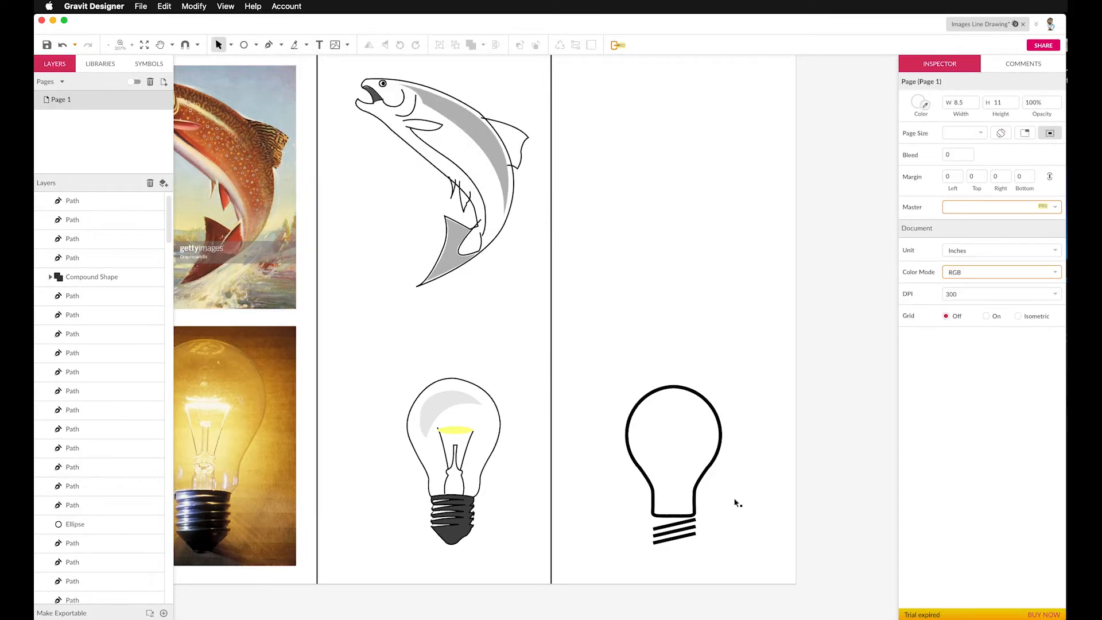
click(244, 46)
click(256, 46)
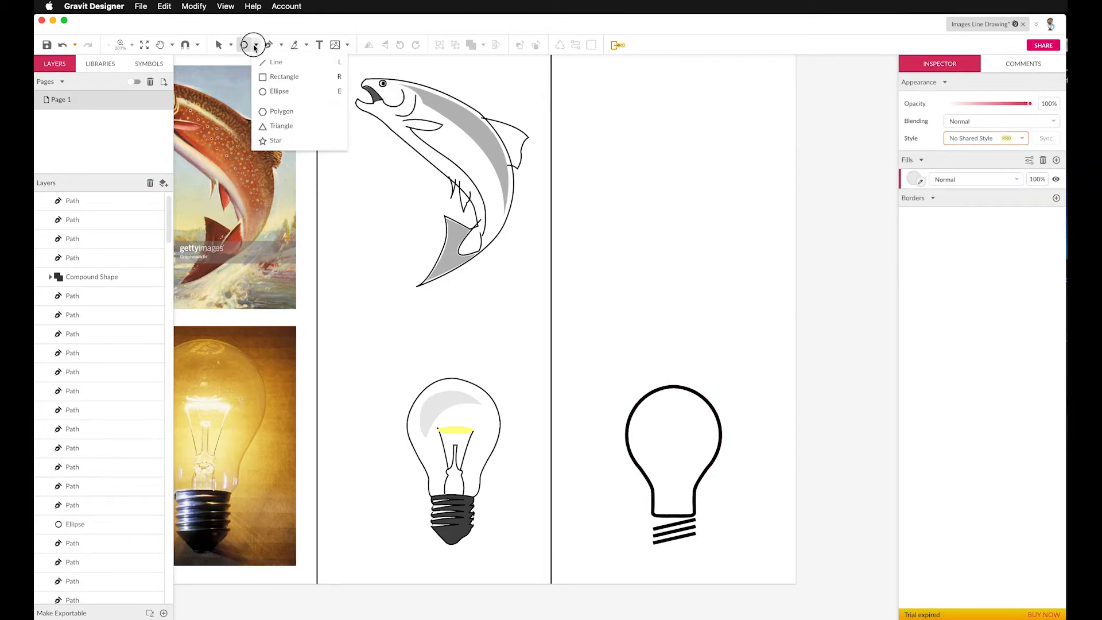
click(276, 92)
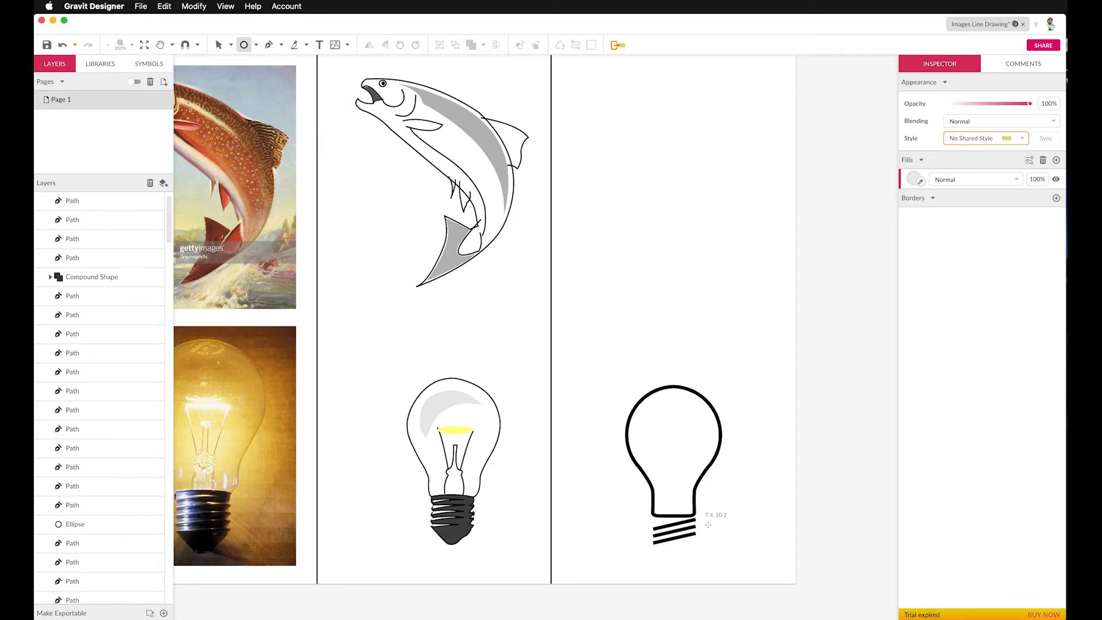
mouse_move(669, 542)
mouse_down()
mouse_move(691, 554)
mouse_move(678, 563)
mouse_move(674, 549)
mouse_up()
Slice the small ellipse below the threads horizontally through its middle with the Knife tool
click(295, 45)
drag(659, 553, 709, 556)
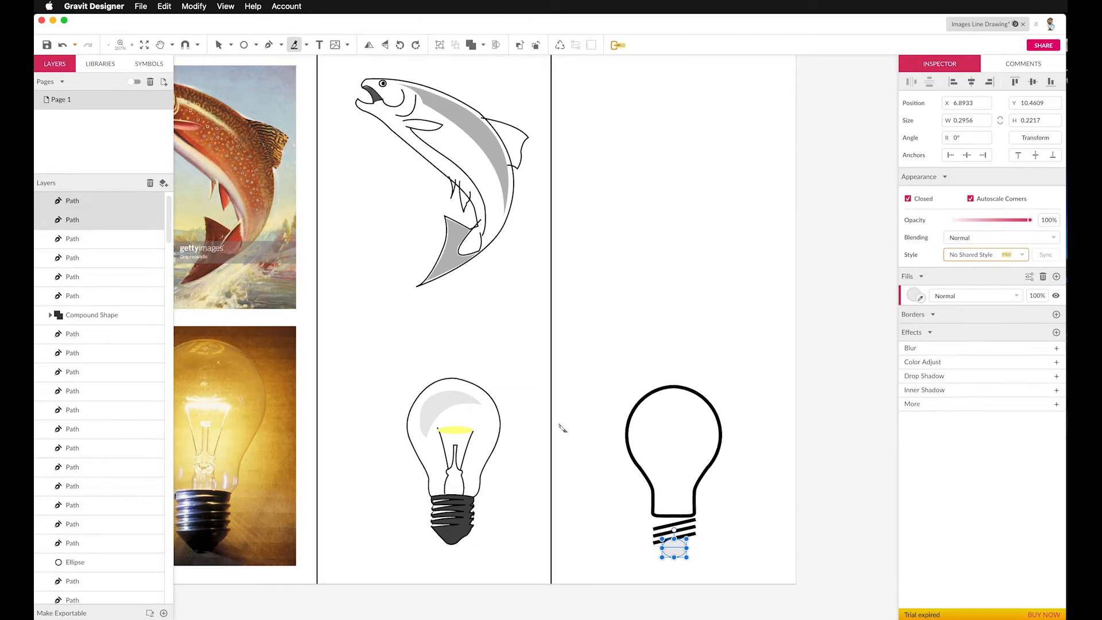
click(218, 45)
click(739, 524)
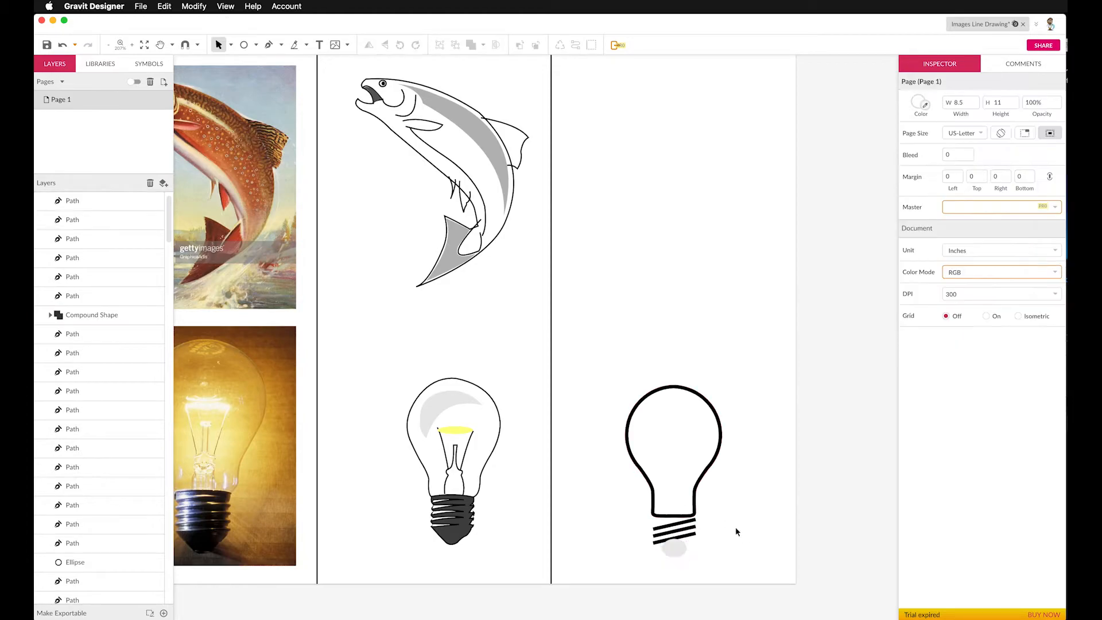
Delete the upper half of the sliced ellipse and shift the lower half slightly to sit centered under the threads
click(680, 545)
key(Delete)
click(678, 552)
drag(679, 554, 681, 553)
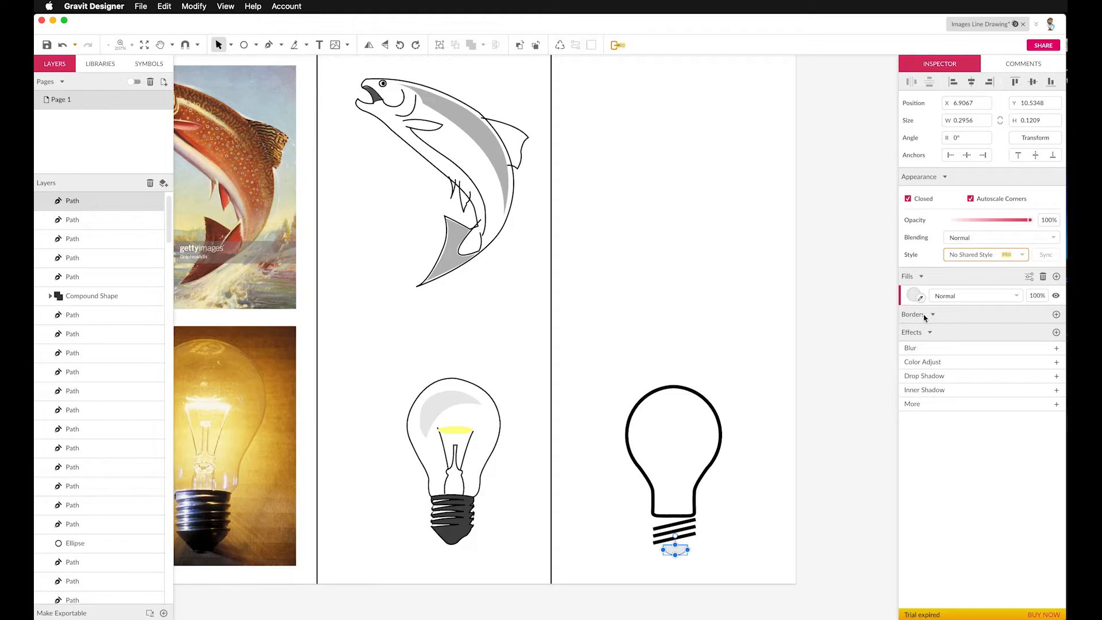
Give the half-ellipse below the threads a black border with a width of 3px and hide its fill
click(1057, 315)
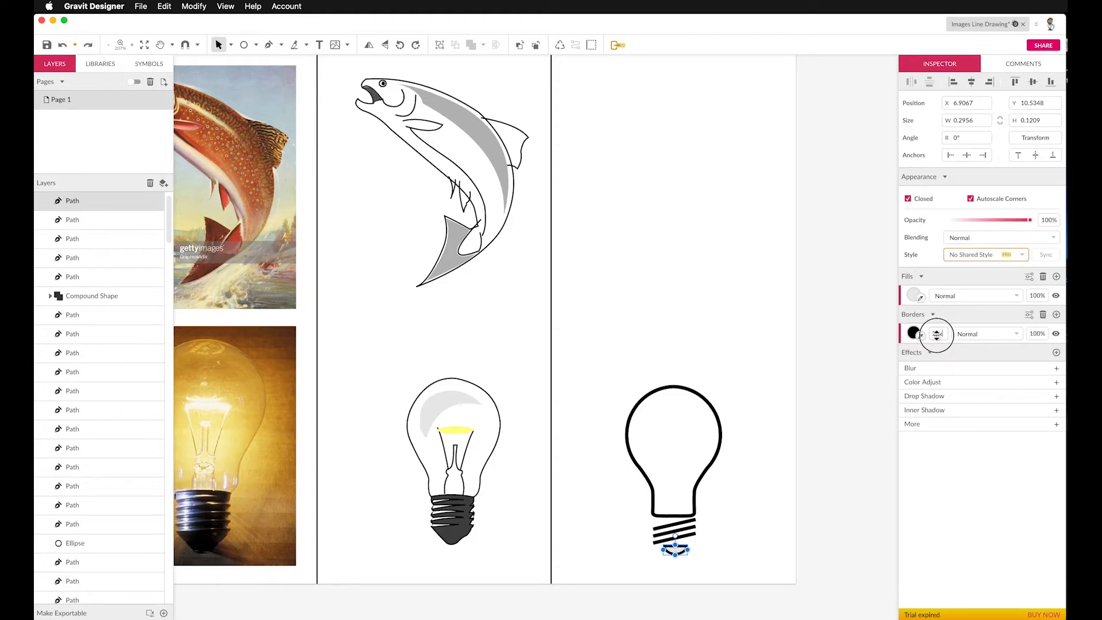
drag(940, 334, 940, 333)
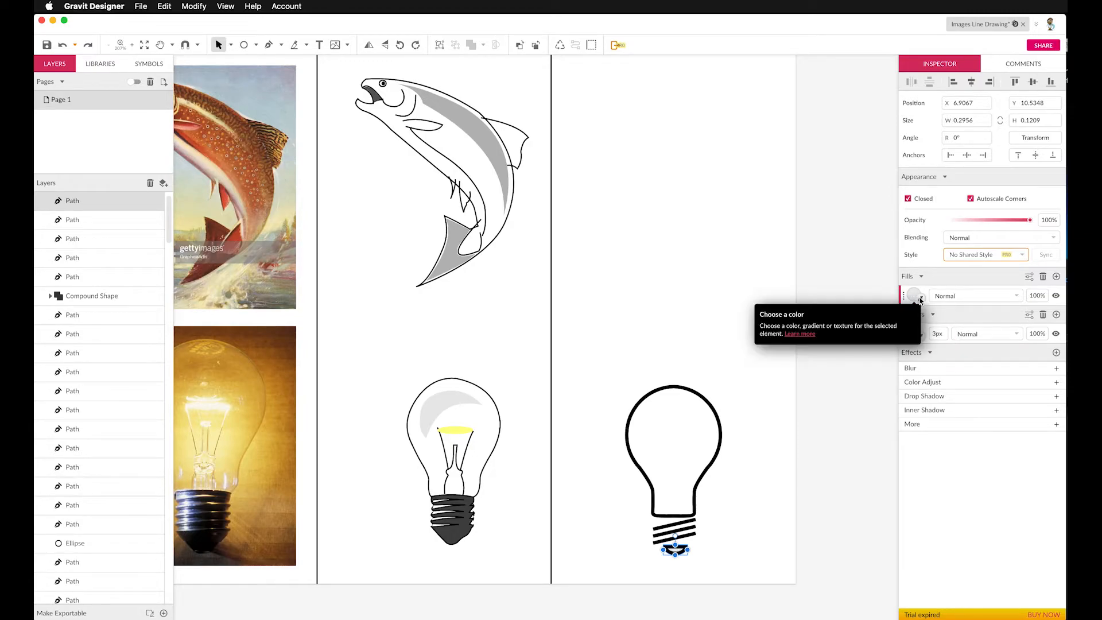
click(1056, 295)
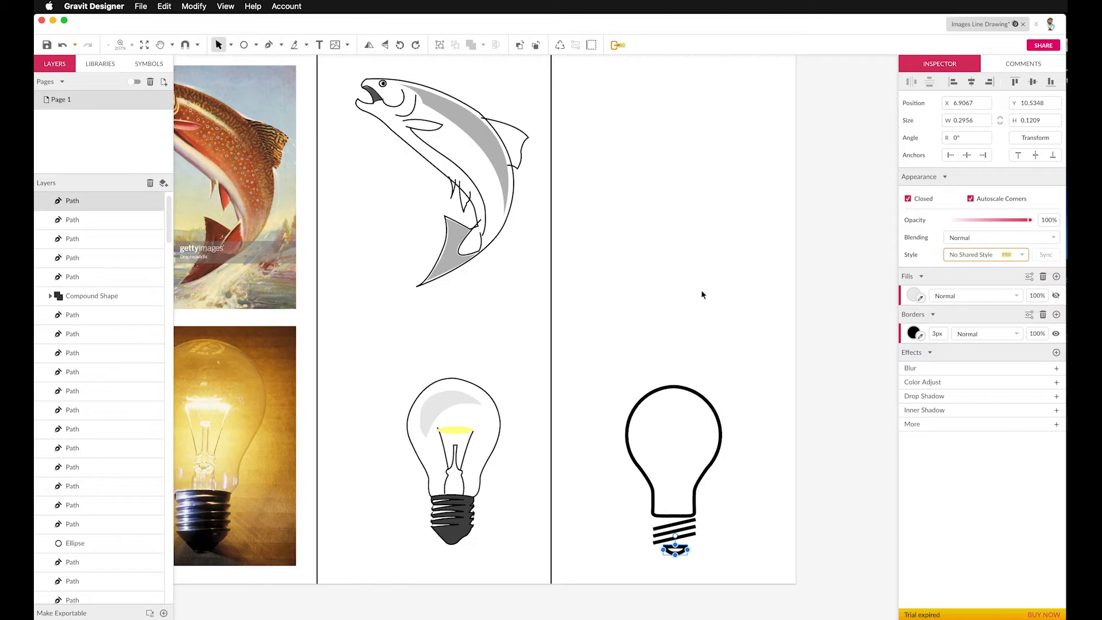
key(Down)
key(Up)
click(653, 304)
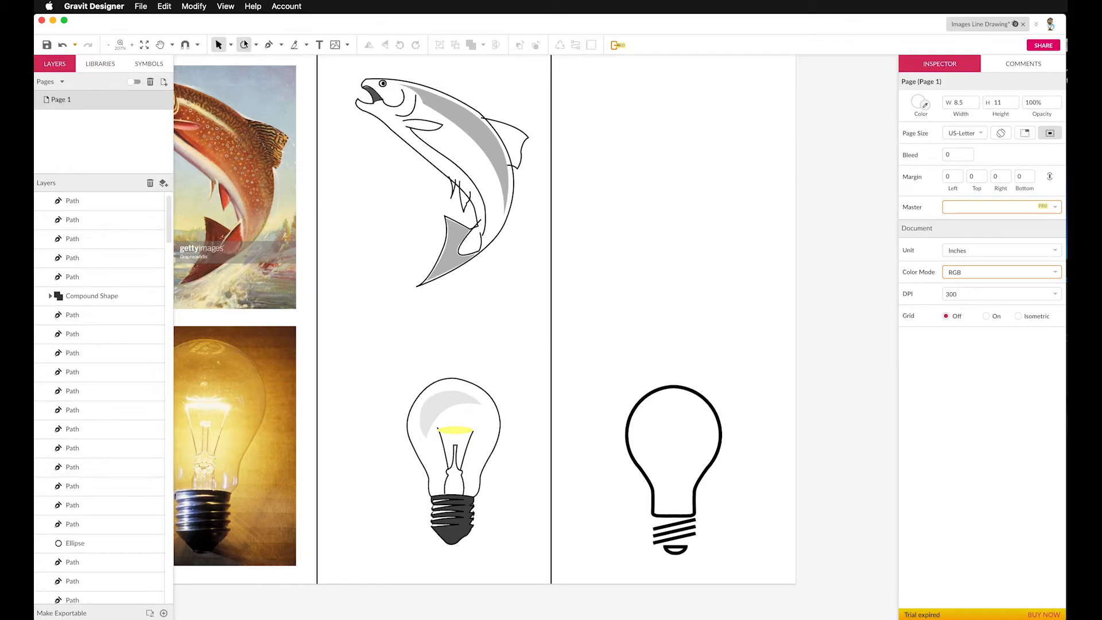
Draw a curved highlight about 0.35 in wide and 0.36 in high inside the bulb's upper-left curve with the Pen tool
click(268, 45)
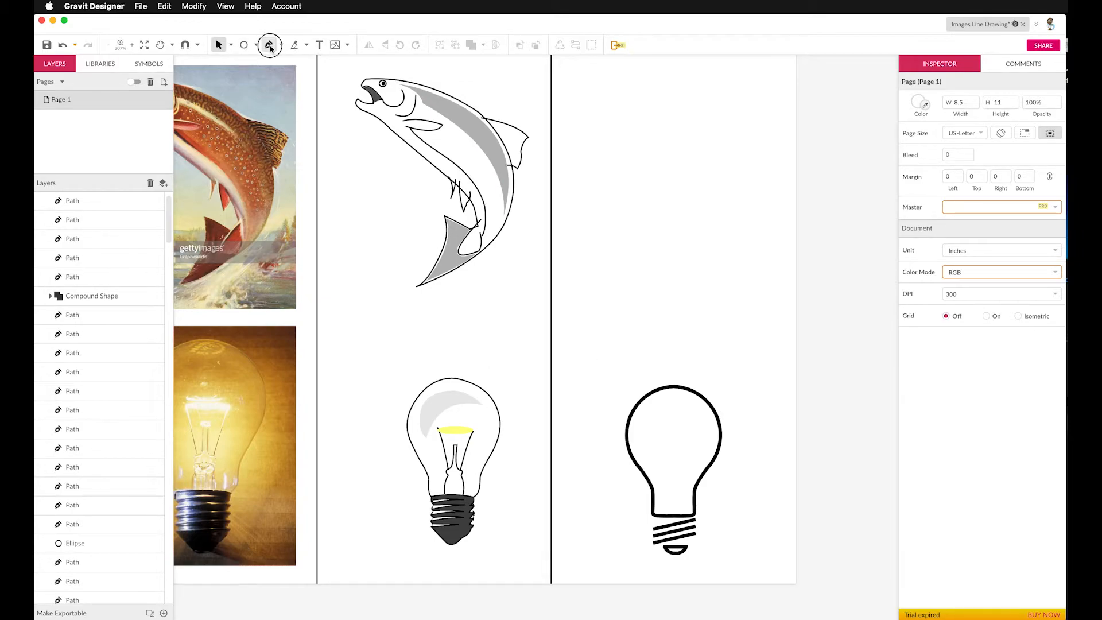
click(642, 433)
click(671, 406)
drag(671, 407, 696, 407)
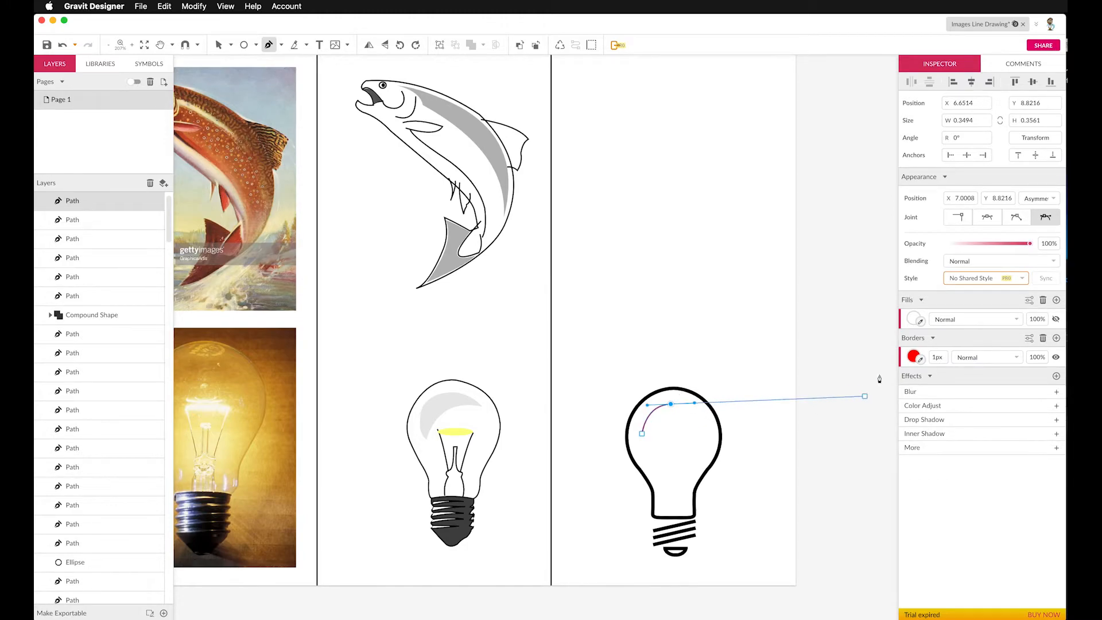
key(Escape)
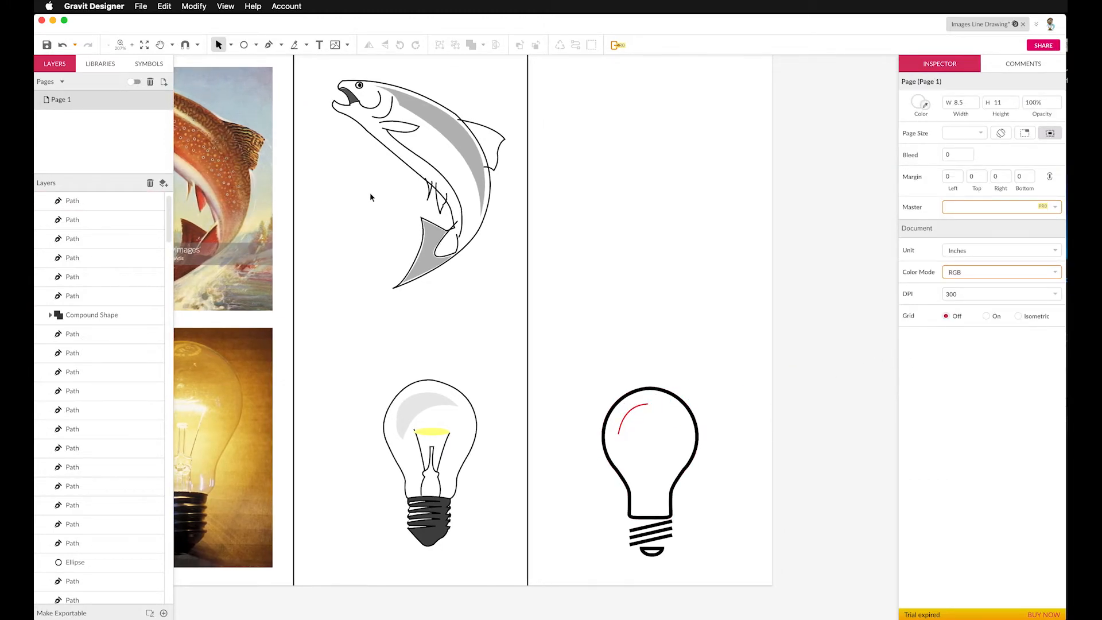
Set the highlight curve's border to black (#000000) and thicken it to match the bulb's outline
click(631, 410)
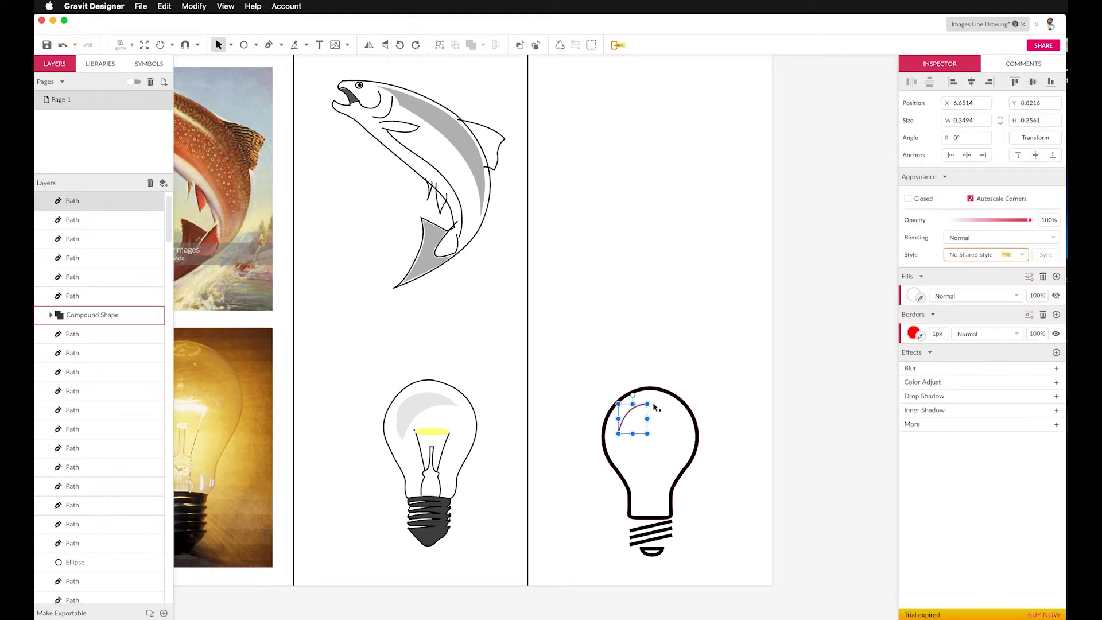
click(914, 334)
click(909, 428)
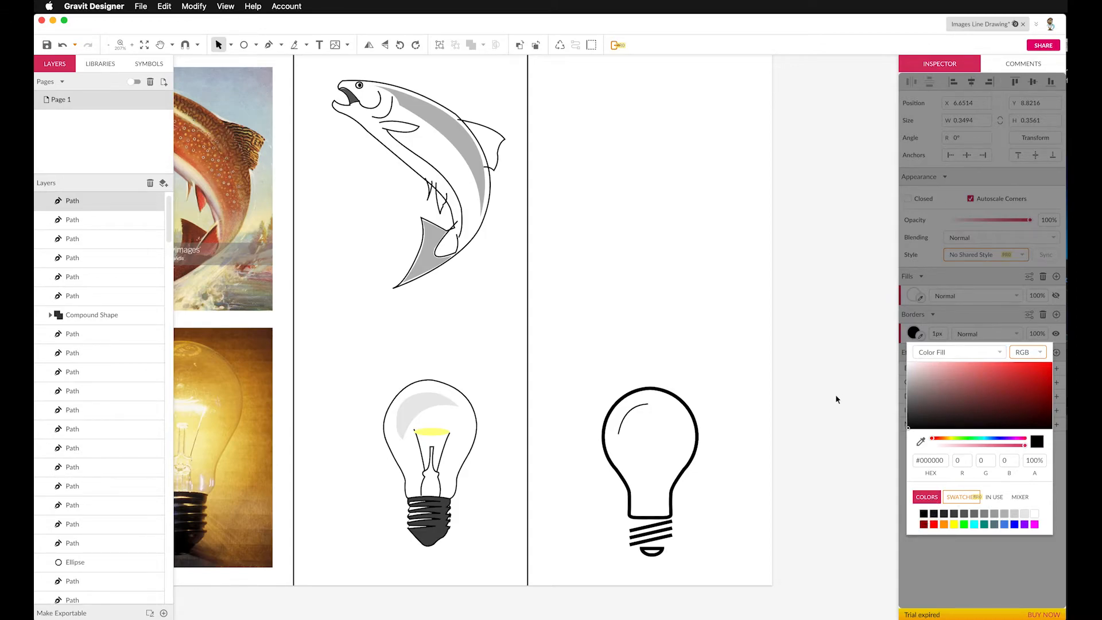
click(914, 317)
click(942, 332)
click(941, 332)
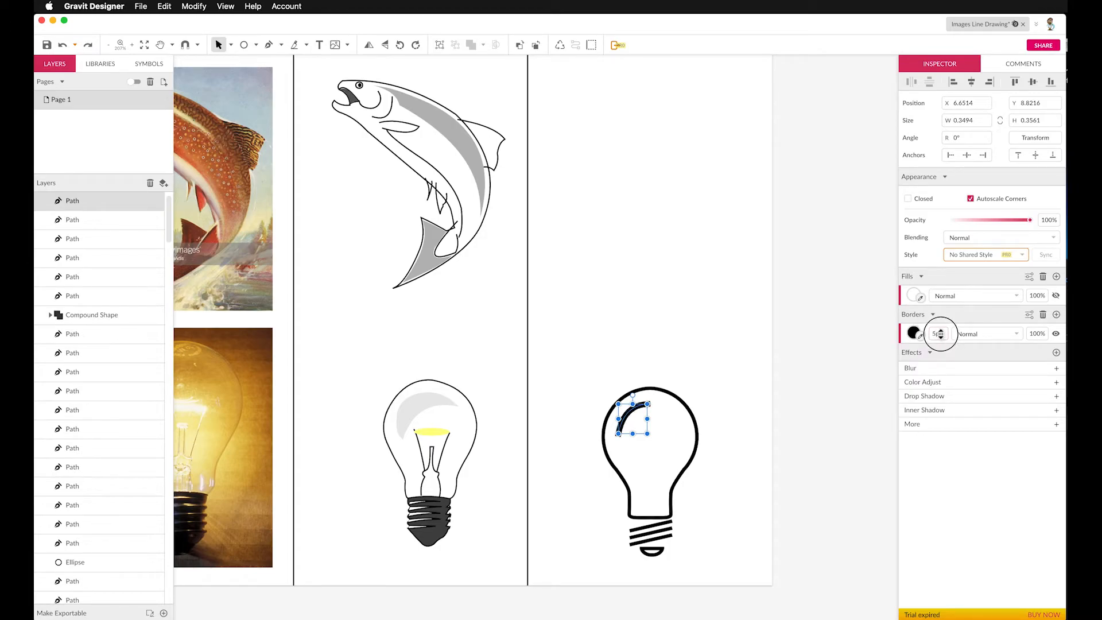
click(692, 324)
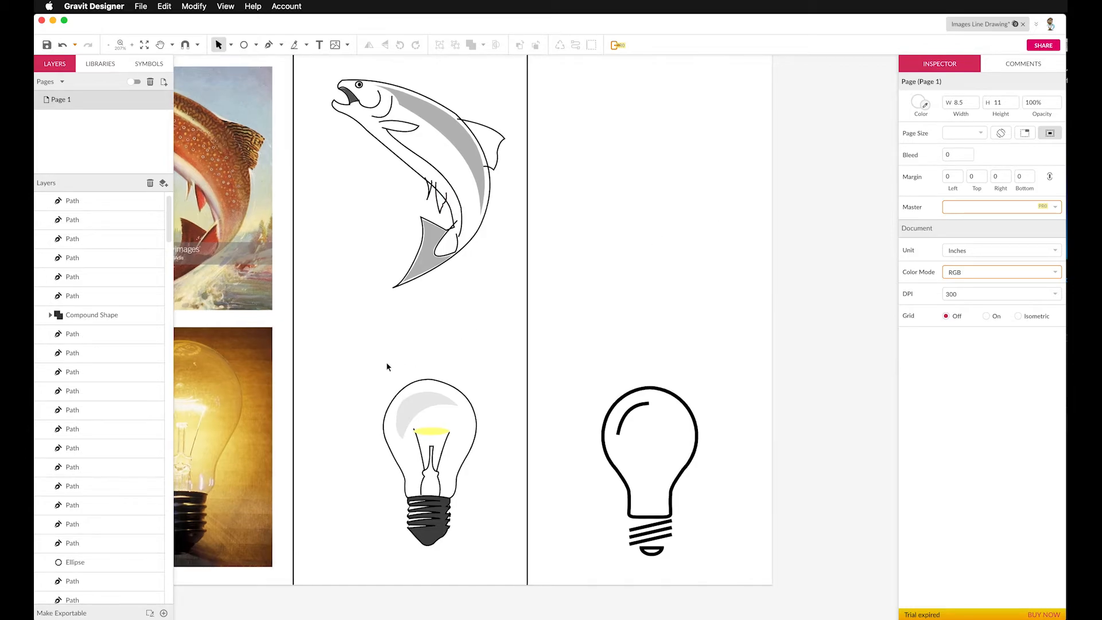
Draw a vertical line about 0.32 in long centered above the bulb with the Line tool
scroll(385, 363, right, 2)
scroll(407, 347, left, 5)
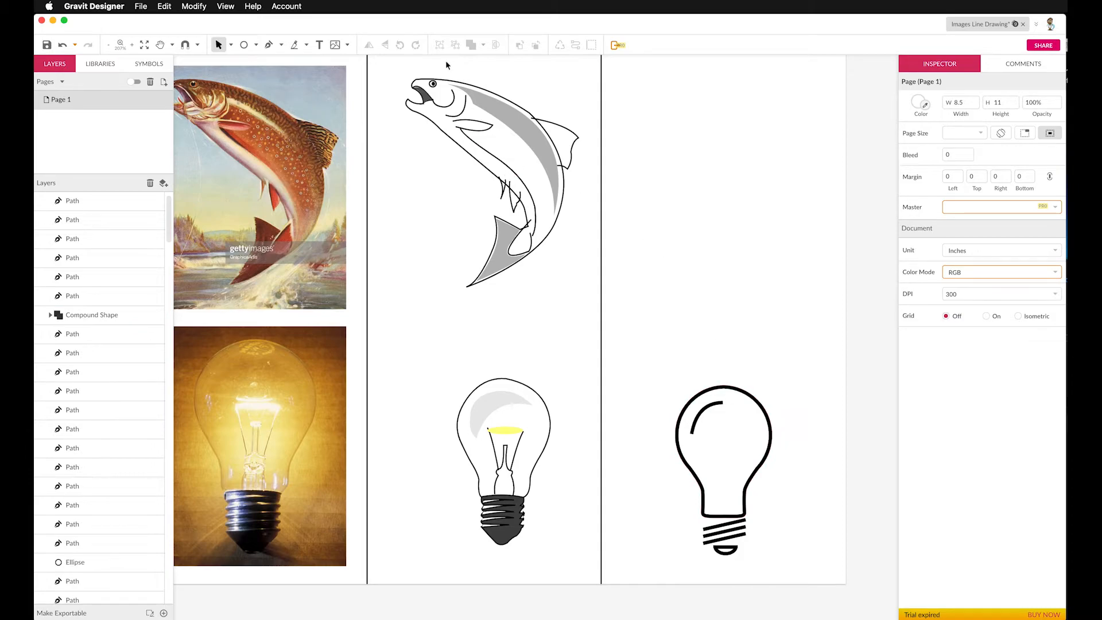
click(246, 46)
click(256, 44)
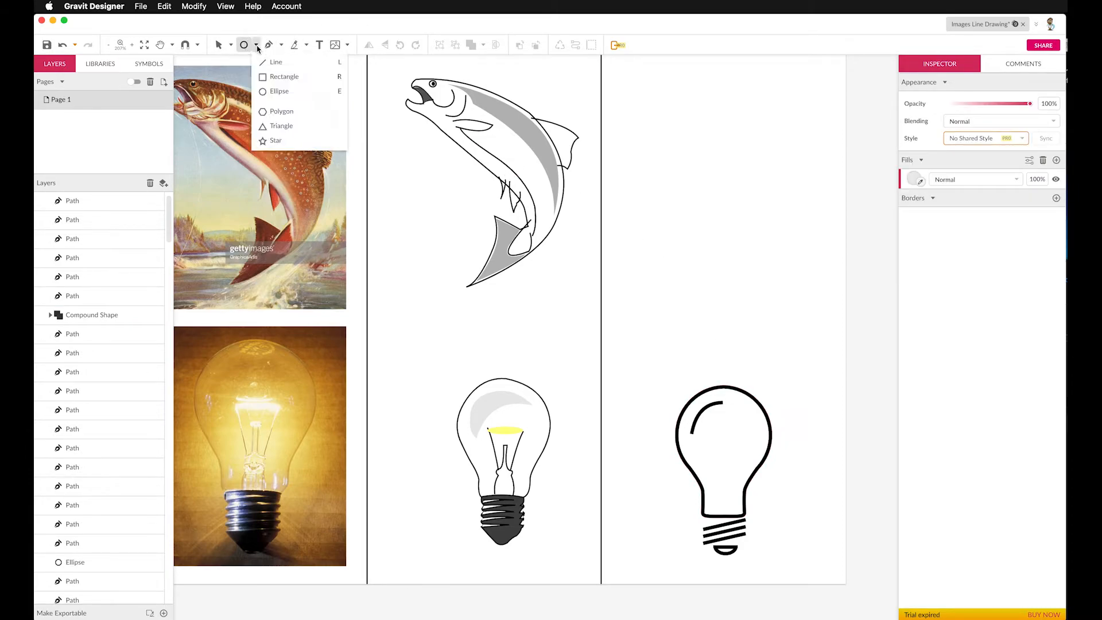
click(279, 138)
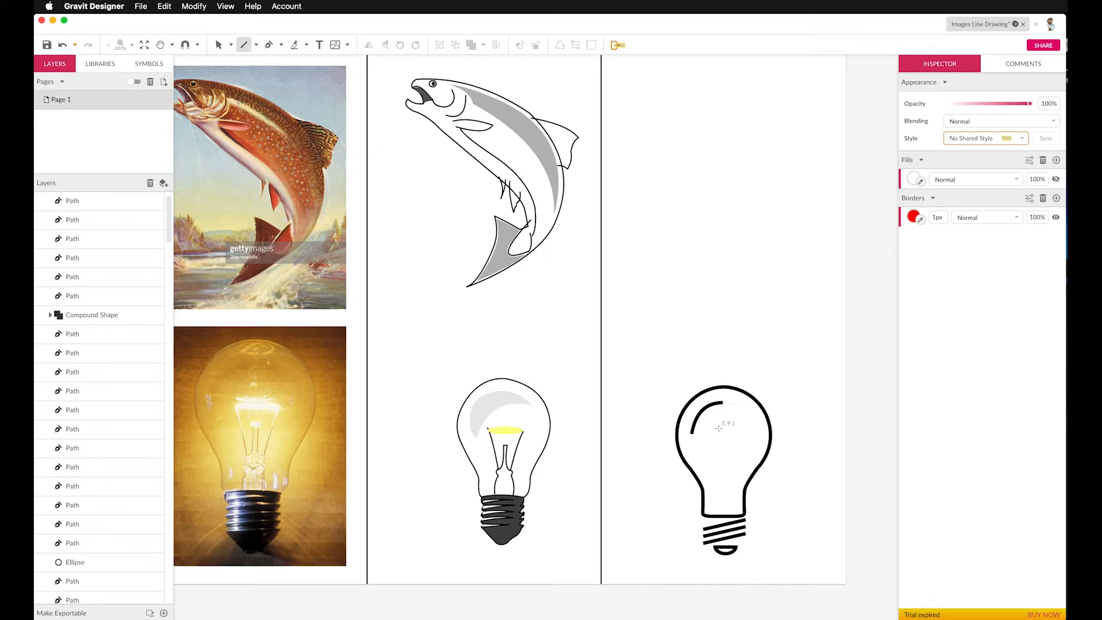
drag(723, 372, 723, 347)
key(v)
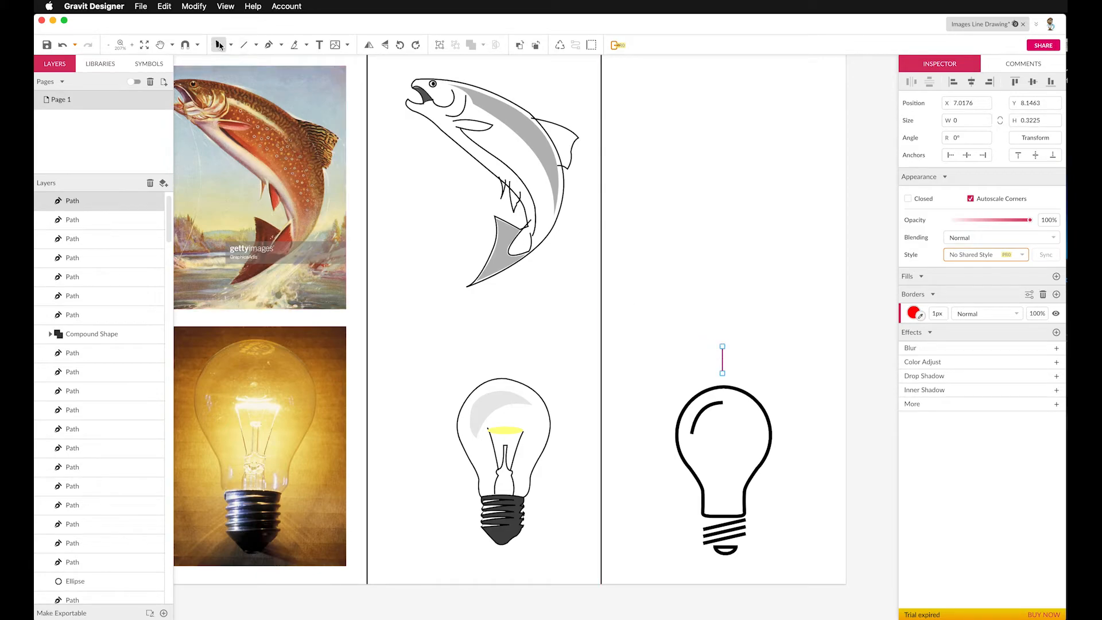
Give the vertical line a 3px black (#000000) border and adjust its gap above the bulb
click(914, 314)
click(924, 494)
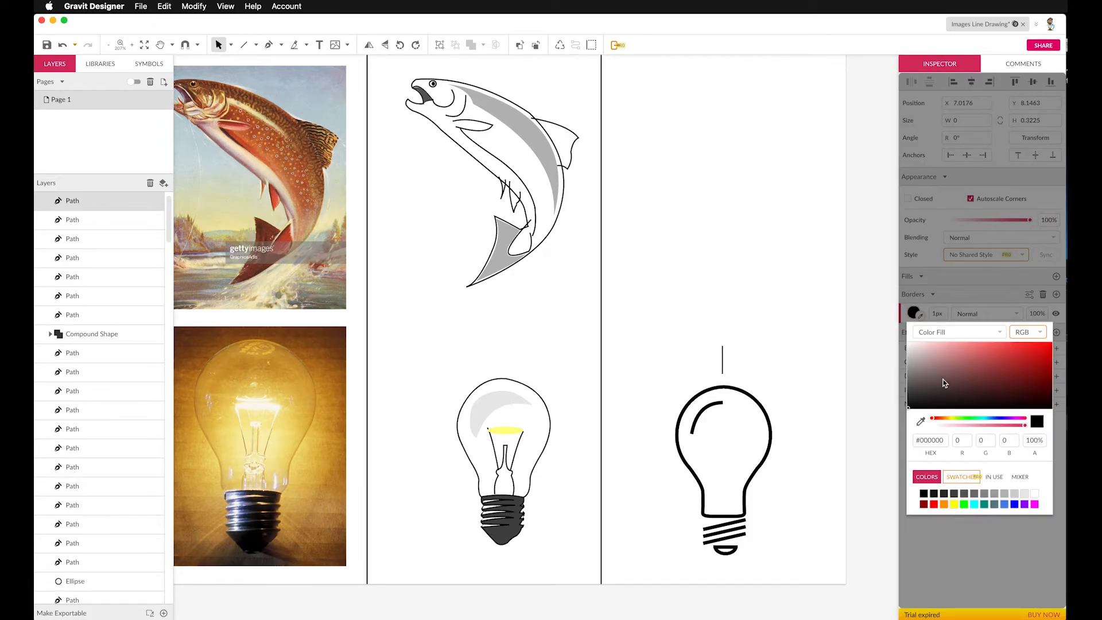
click(931, 298)
drag(939, 313, 940, 312)
click(696, 279)
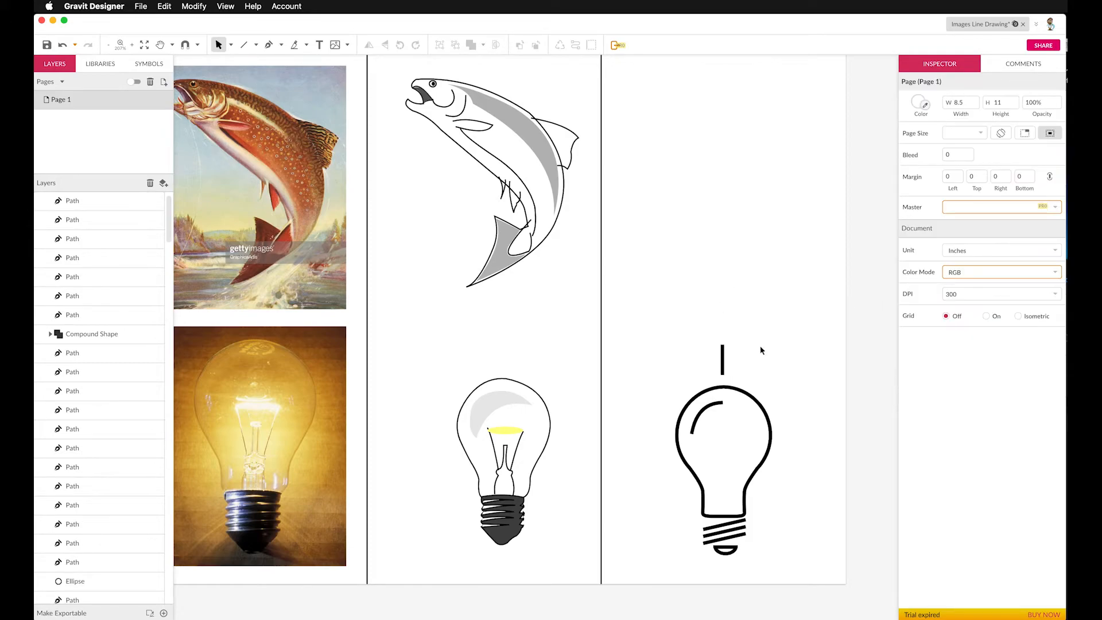
click(723, 357)
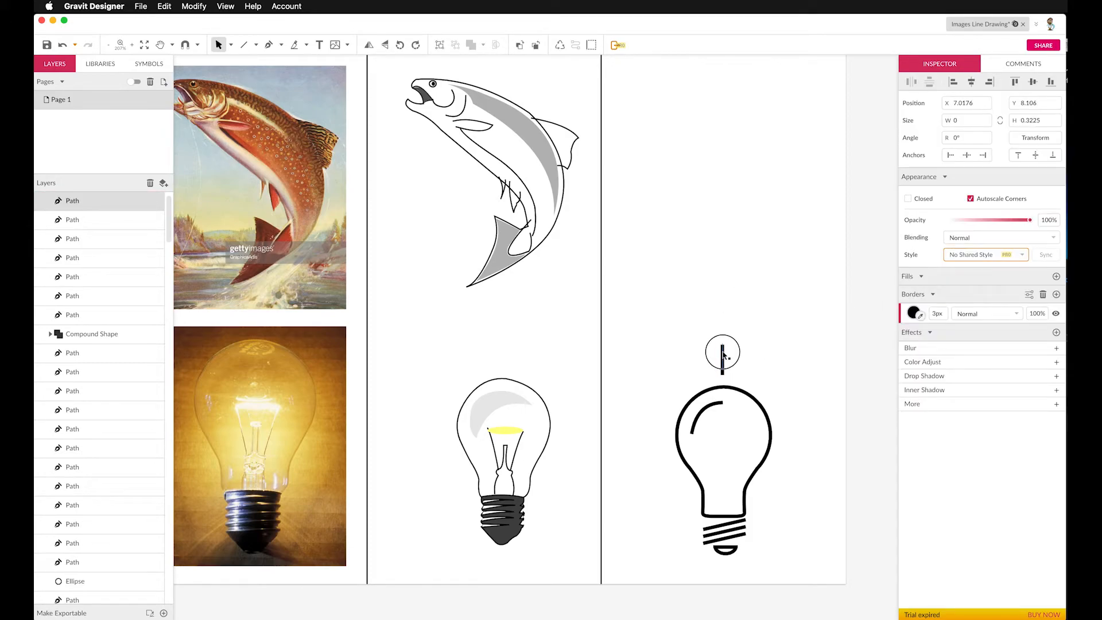
drag(723, 355, 724, 358)
key(super+z)
drag(723, 361, 732, 497)
key(Delete)
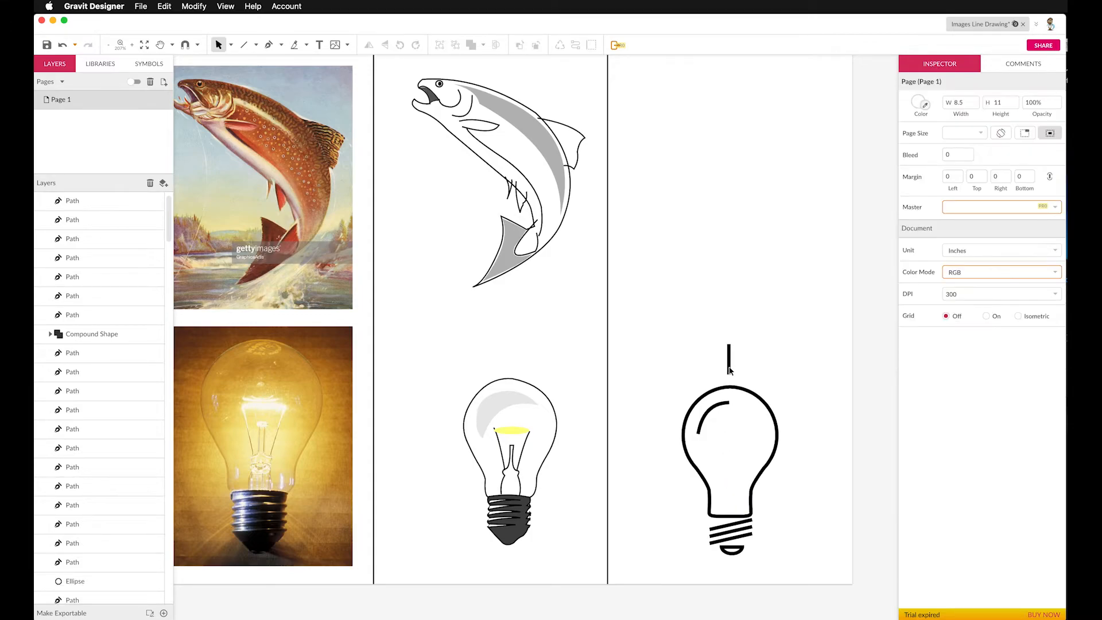
Duplicate the vertical line above the bulb and move the copy straight down by about 1.79 in onto the bulb's neck
drag(713, 347, 750, 374)
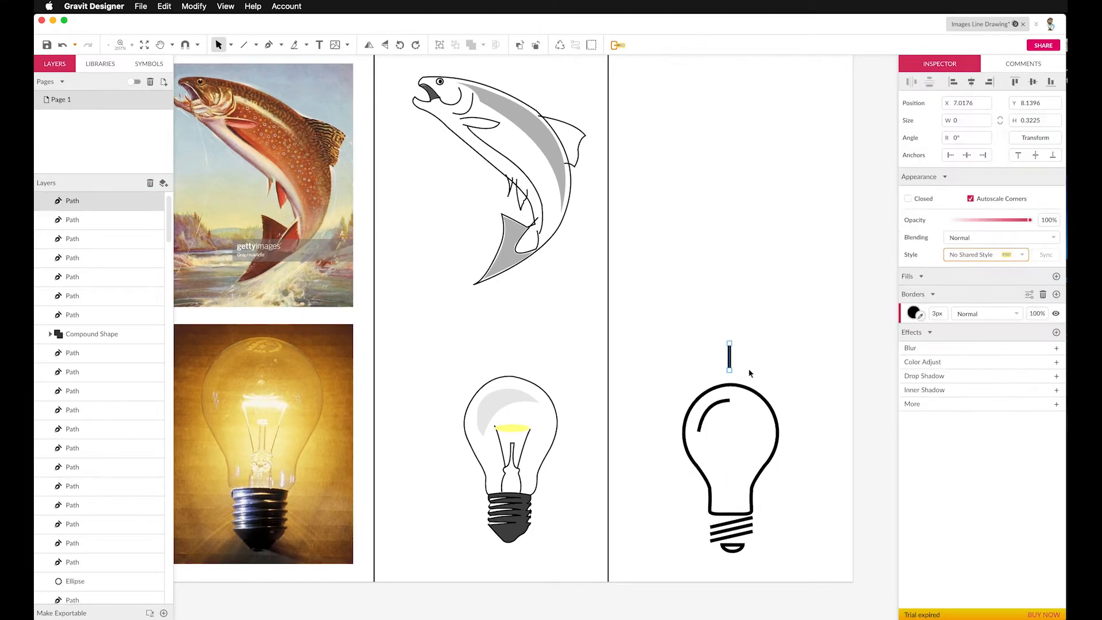
key(super+z)
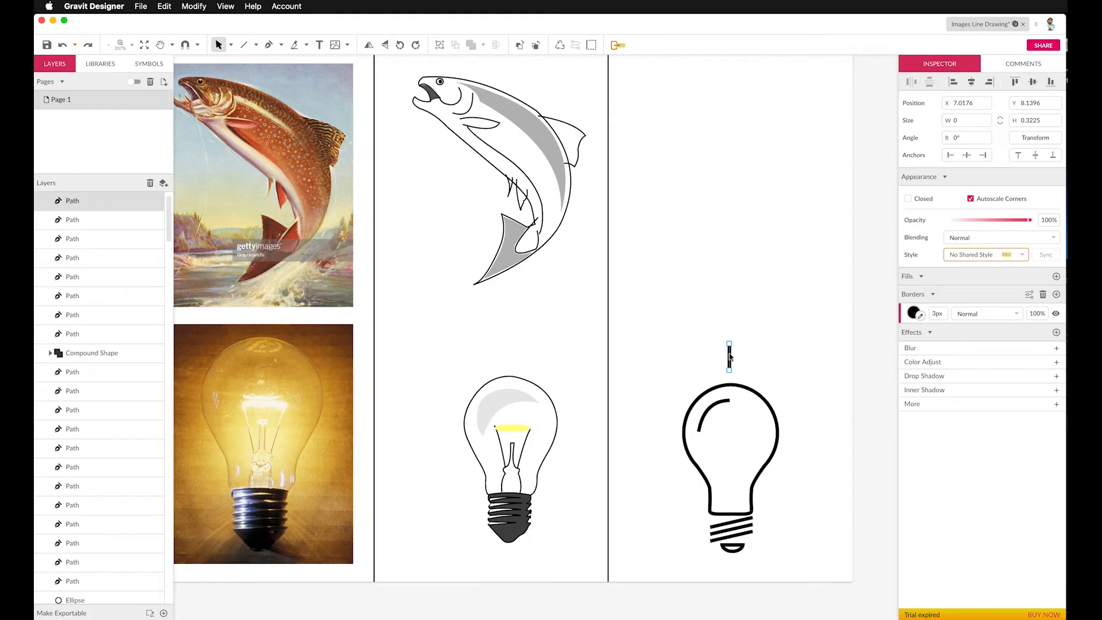
drag(732, 408, 739, 505)
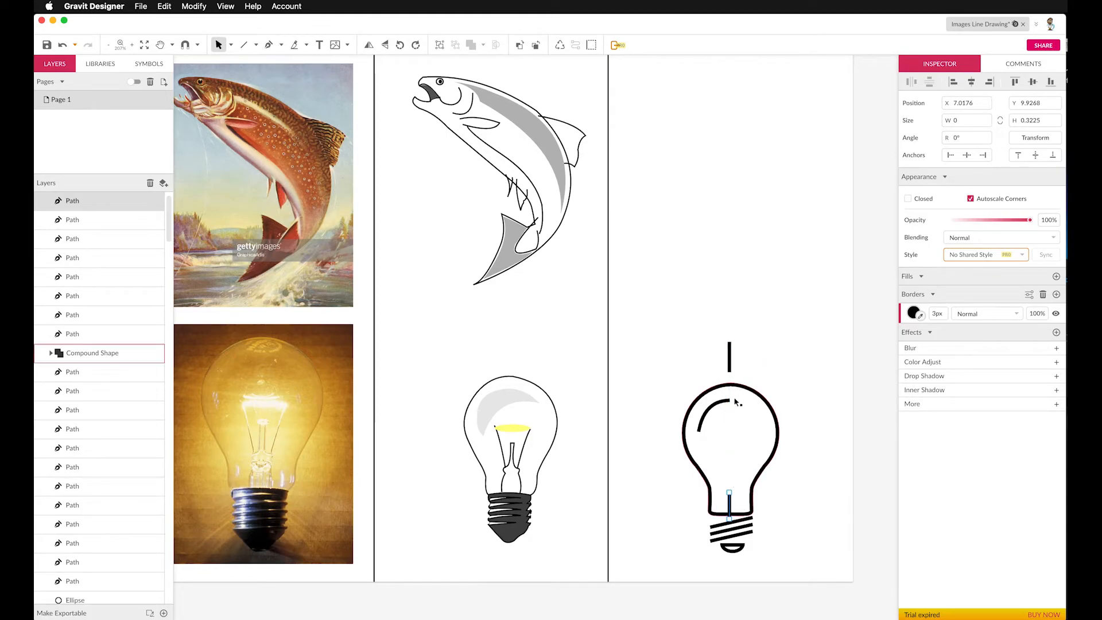
Duplicate the two vertical lines together and rotate the copies 90° left to form horizontal rays beside the bulb
shift+click(730, 359)
key(super+z)
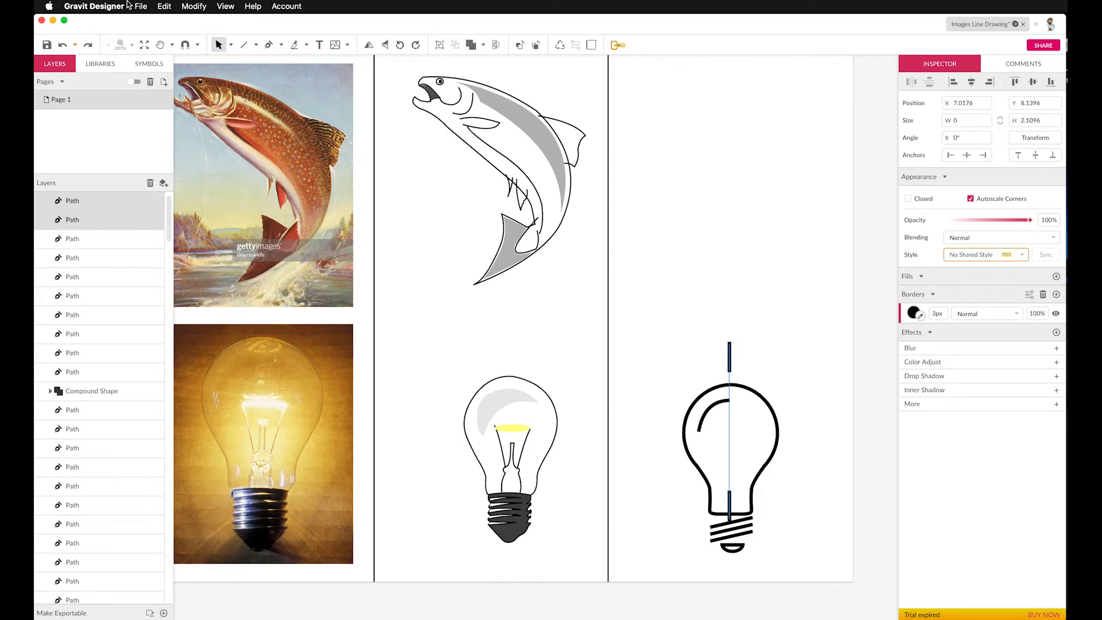
click(200, 8)
mouse_move(208, 20)
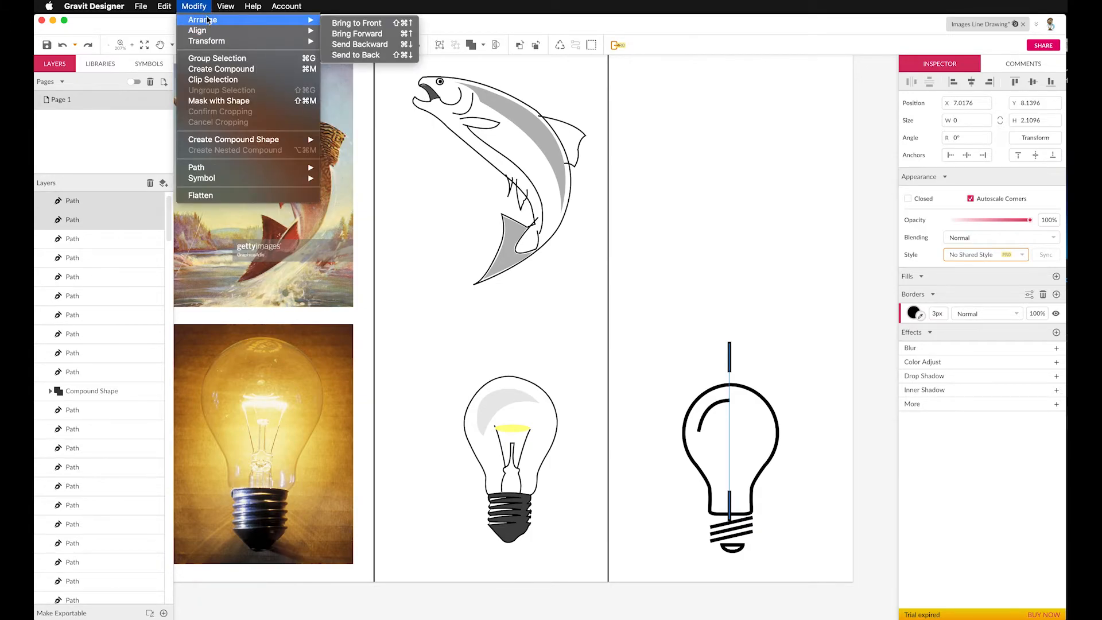
mouse_move(209, 46)
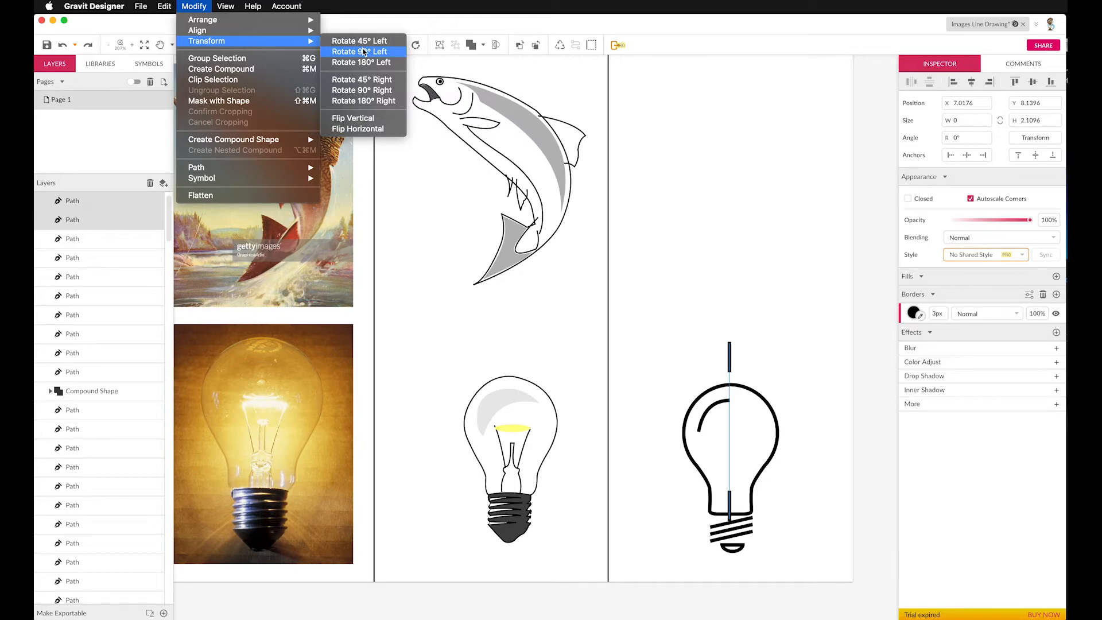
click(363, 52)
click(682, 271)
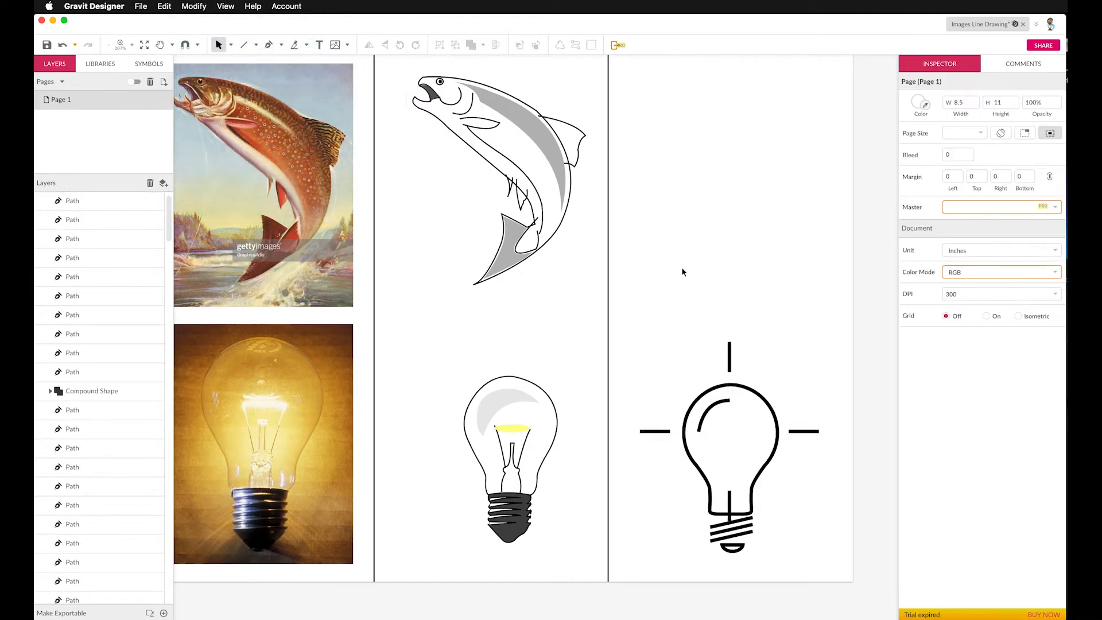
Duplicate the four straight light rays together and rotate the copies 45° left to form diagonal rays around the bulb
click(729, 505)
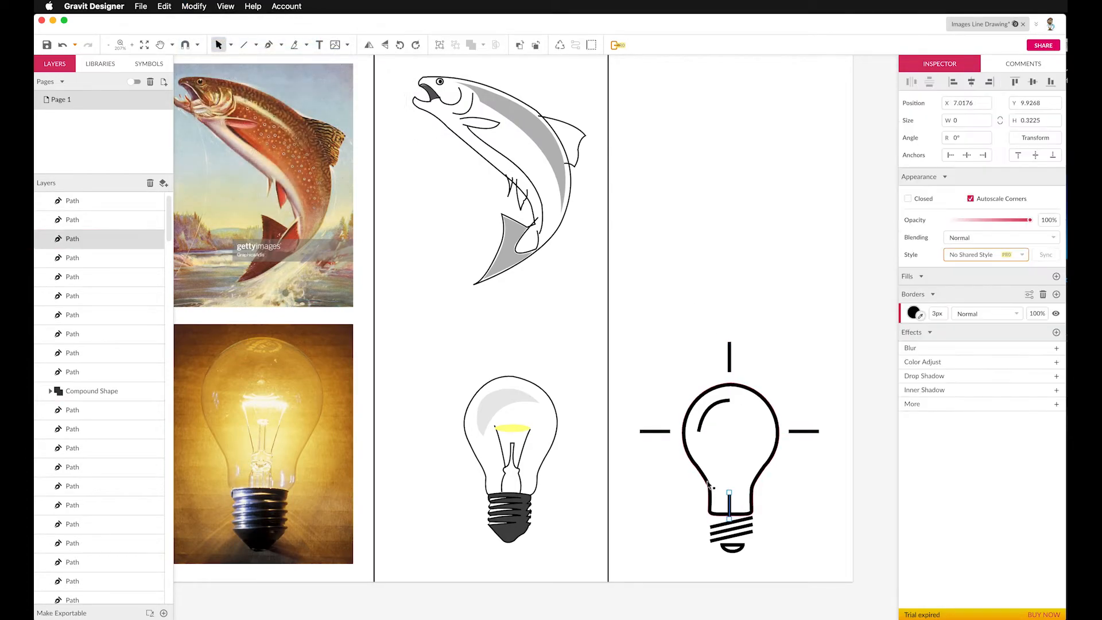
shift+click(659, 433)
shift+click(728, 359)
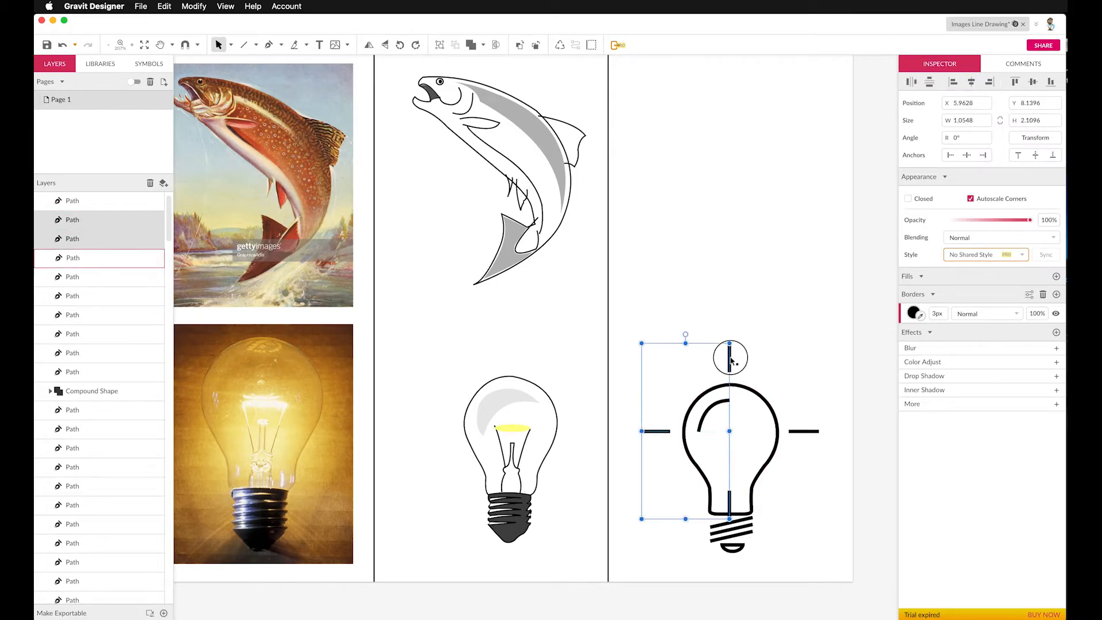
shift+click(807, 432)
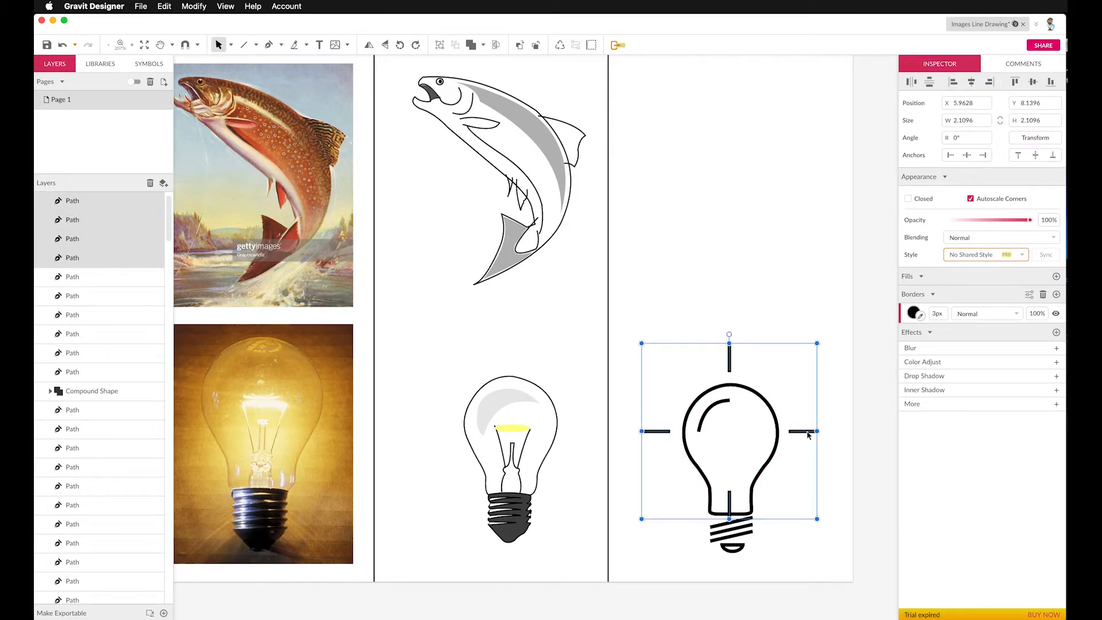
key(super+z)
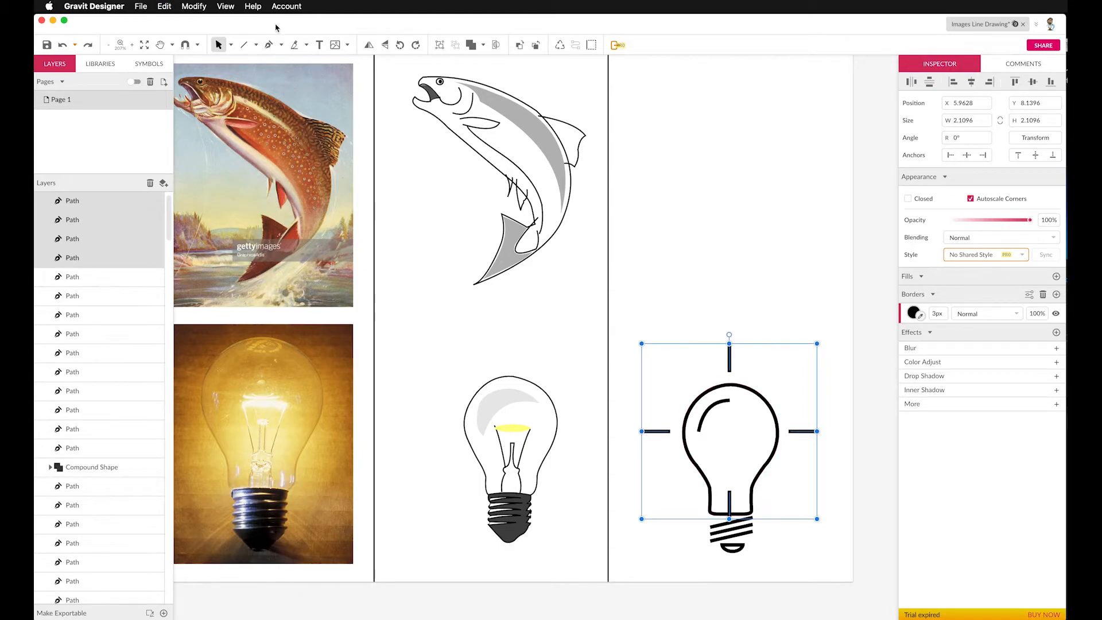
click(195, 7)
mouse_move(230, 41)
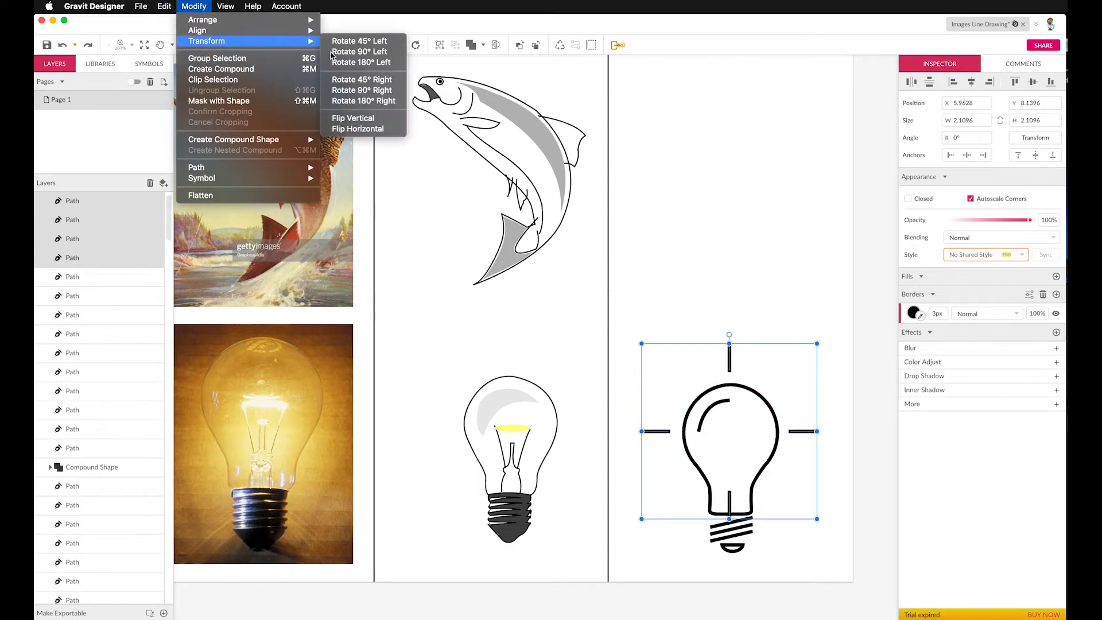
click(368, 44)
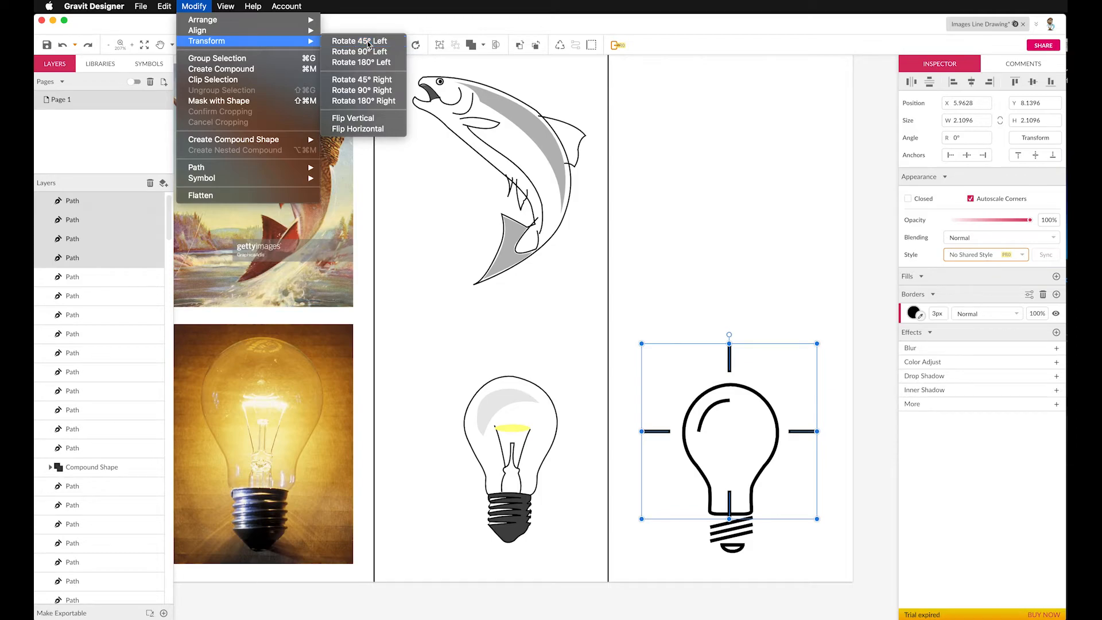
click(702, 261)
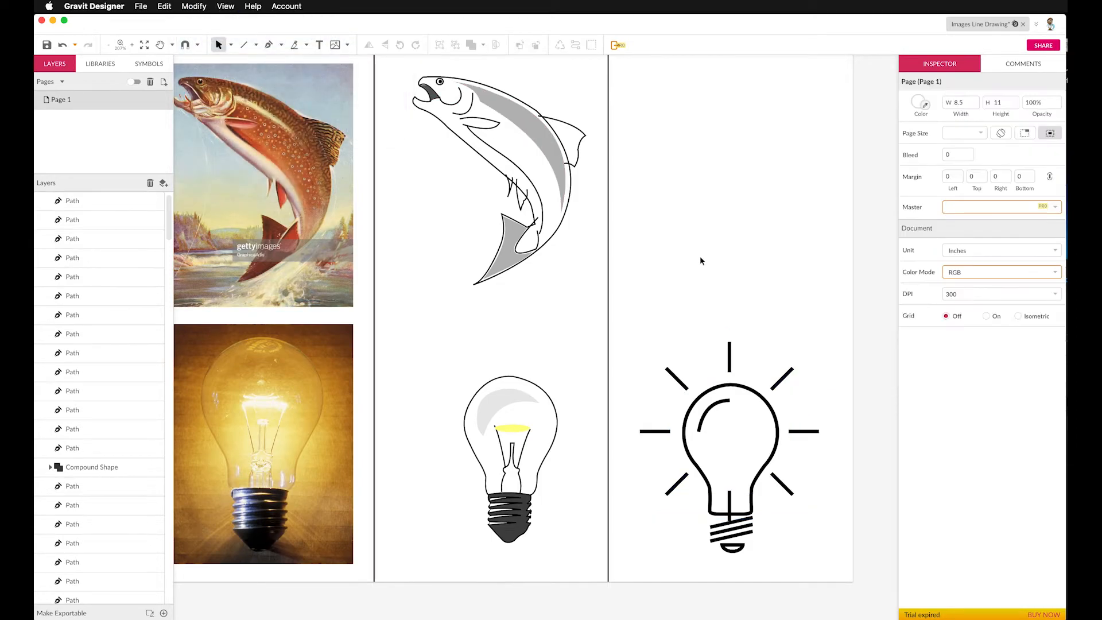
Delete the vertical ray that overlaps the bulb's neck
click(729, 505)
key(Delete)
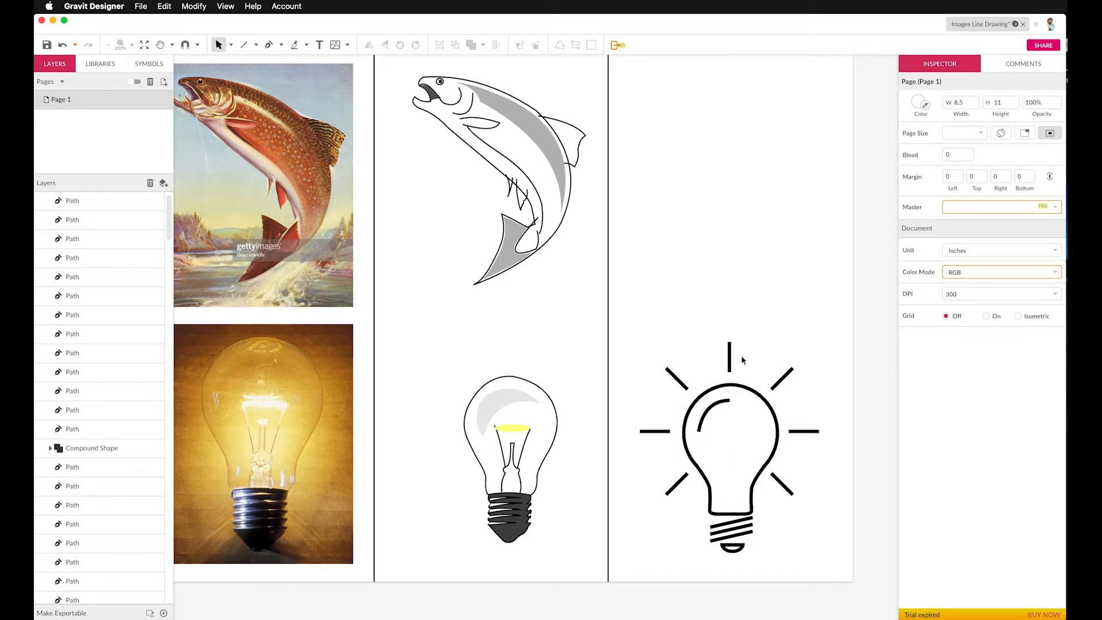
Select the whole bold bulb icon with its rays and scale it down to about 1.11 in wide by 1.32 in high
scroll(747, 396, down, 2)
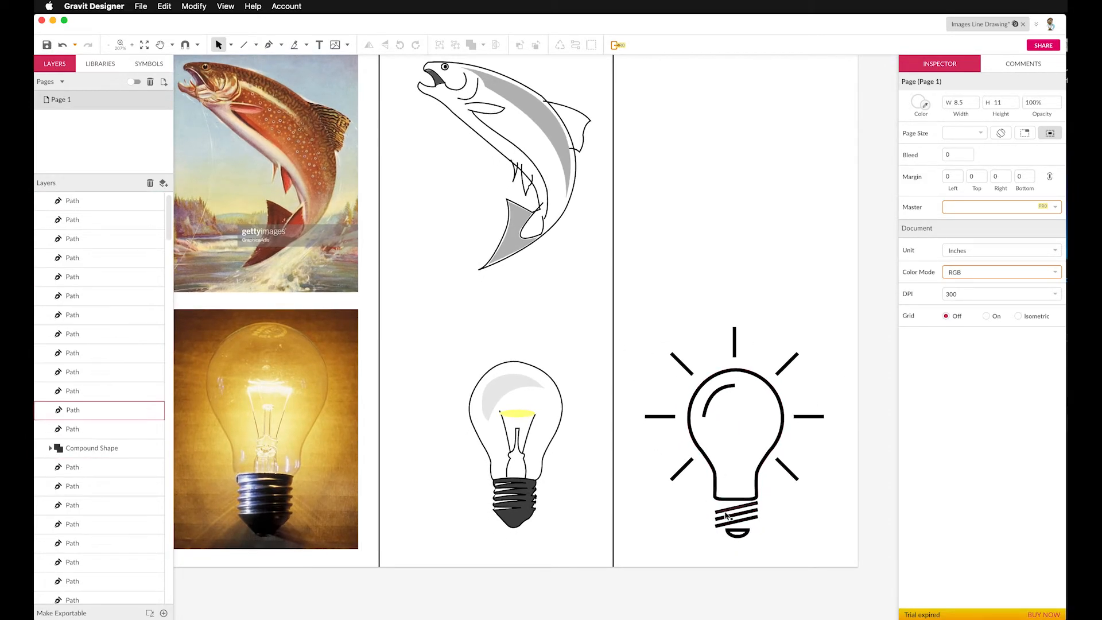
scroll(706, 361, down, 3)
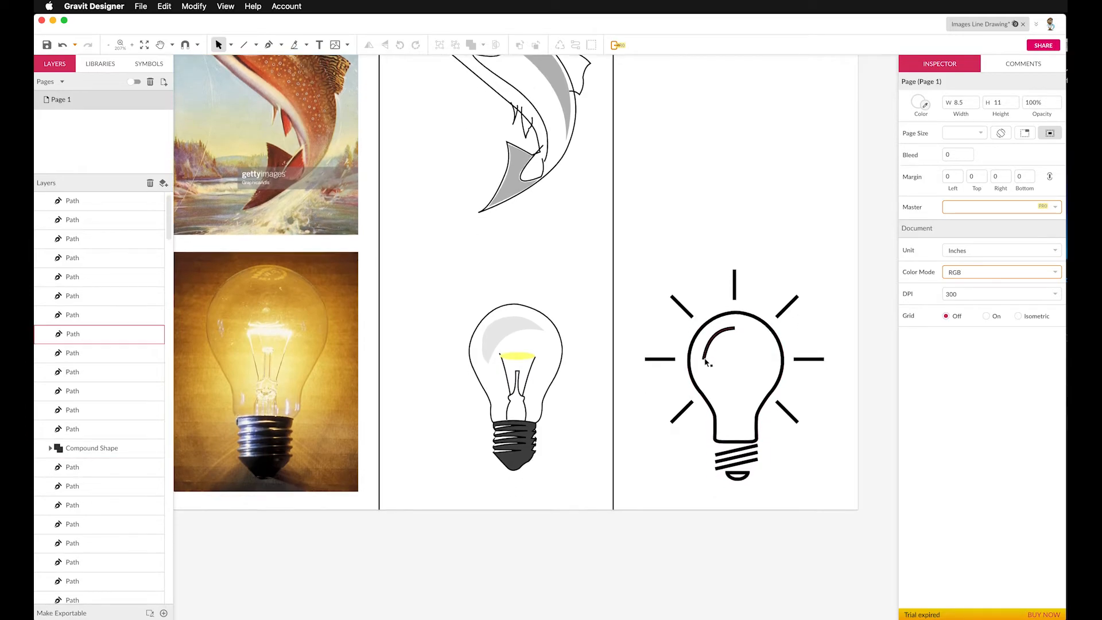
scroll(705, 358, up, 5)
scroll(679, 370, down, 2)
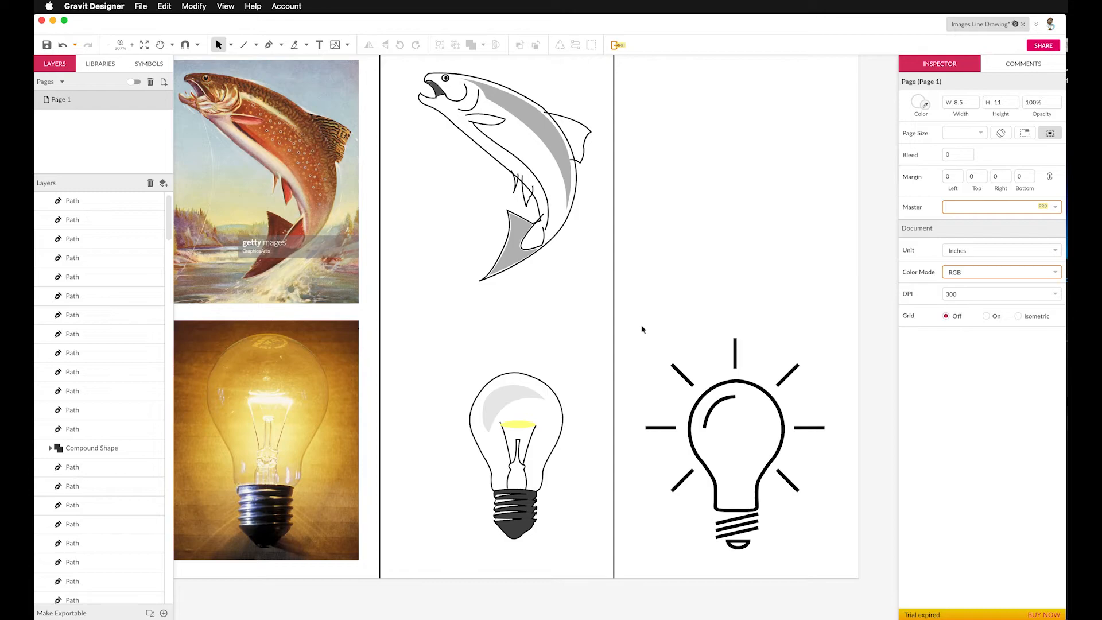
drag(648, 338, 820, 560)
scroll(811, 428, down, 1)
scroll(814, 428, left, 1)
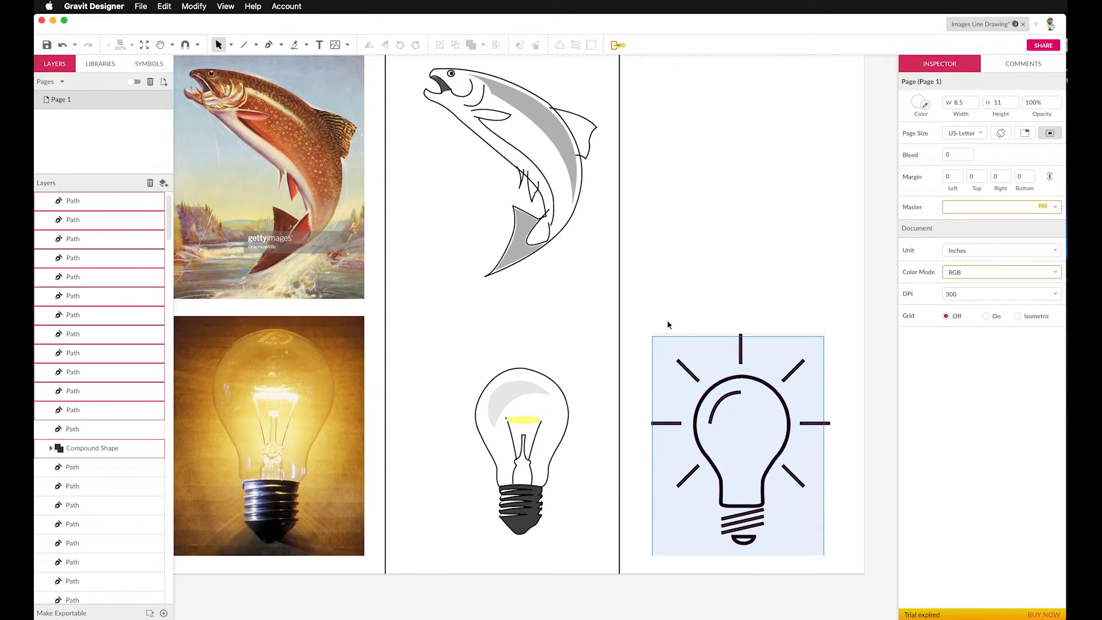
drag(633, 330, 841, 568)
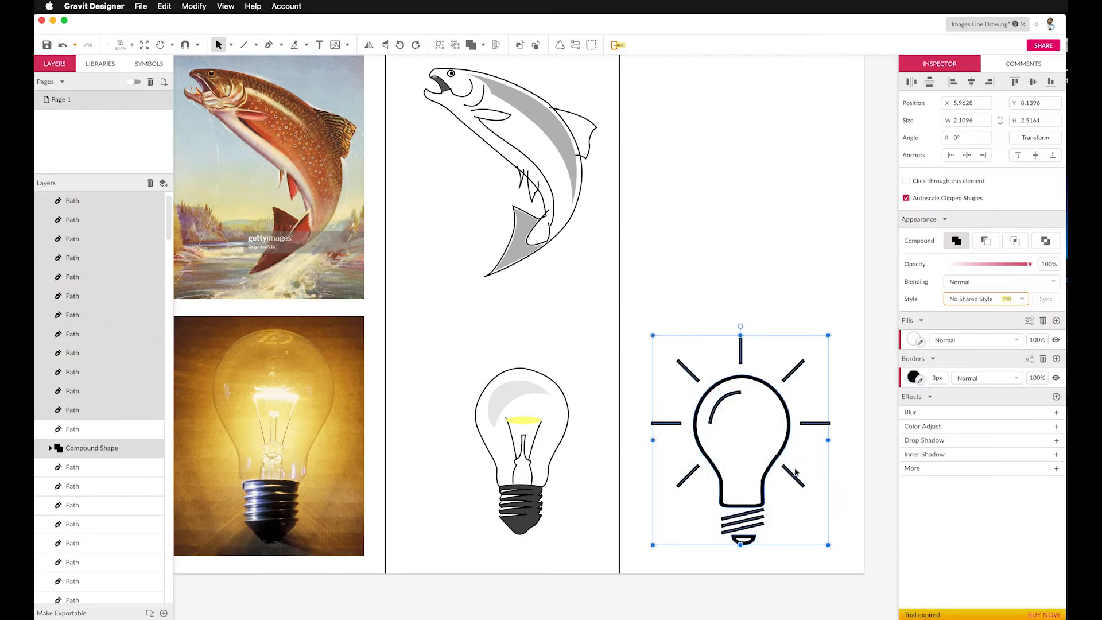
drag(828, 440, 745, 437)
click(652, 361)
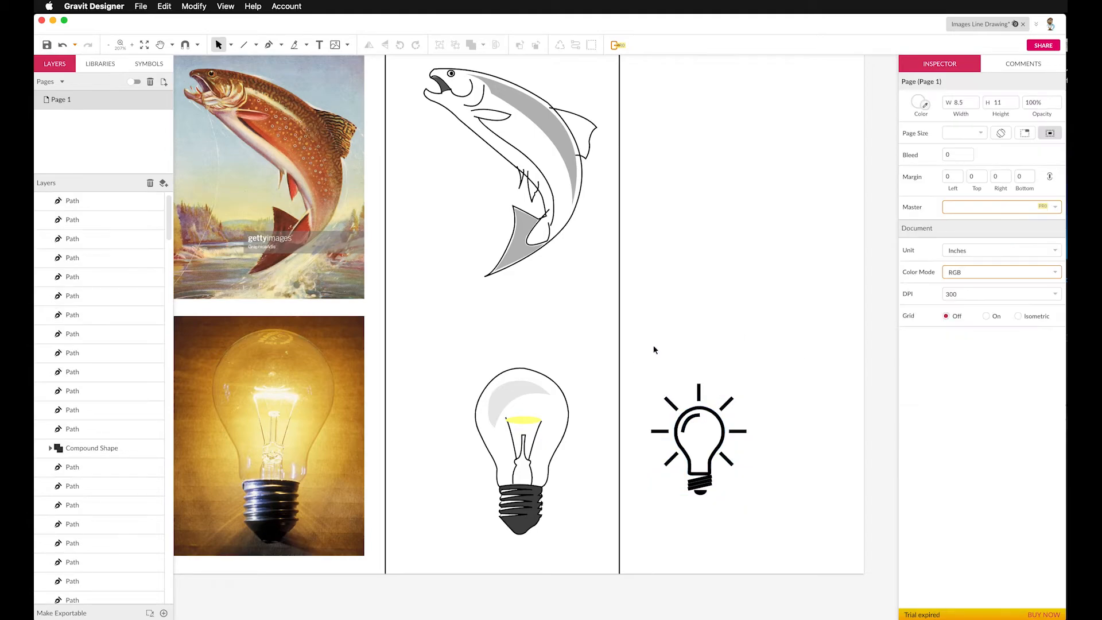
Set the border width of all parts of the reduced bulb icon to 2px
scroll(684, 413, left, 1)
drag(718, 498, 674, 401)
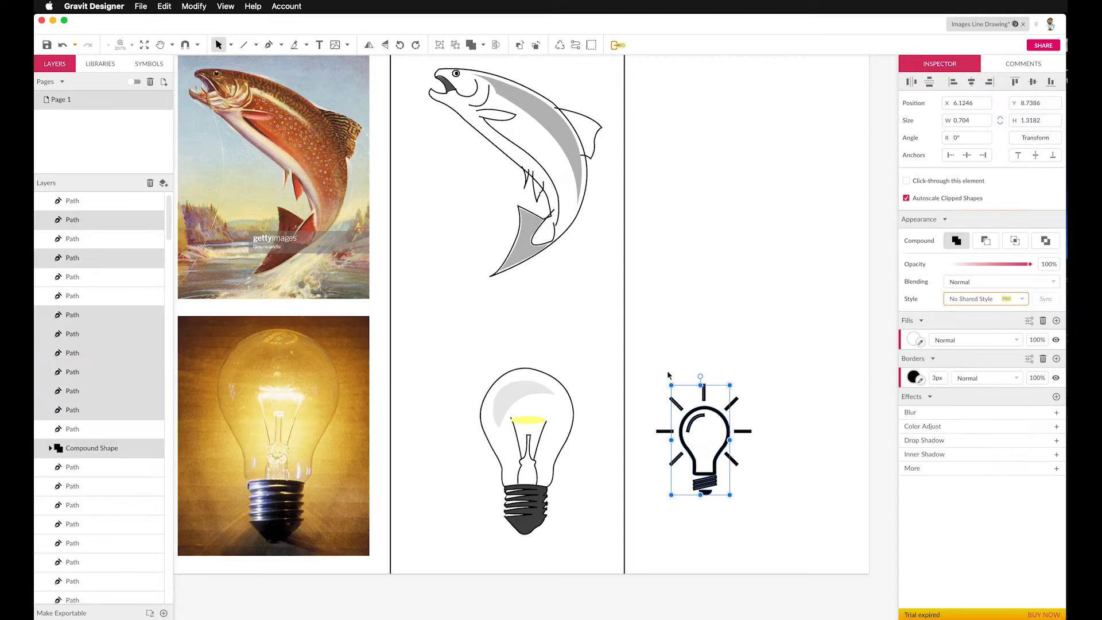
mouse_move(754, 506)
mouse_down()
mouse_move(652, 374)
mouse_move(761, 520)
mouse_up()
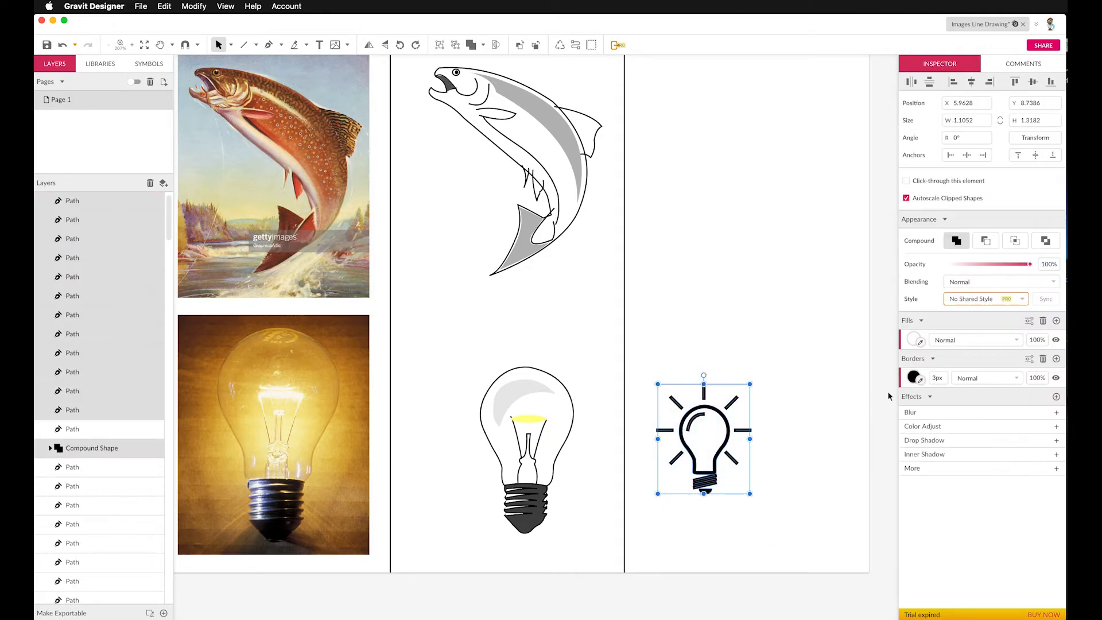
drag(935, 374, 936, 377)
click(780, 354)
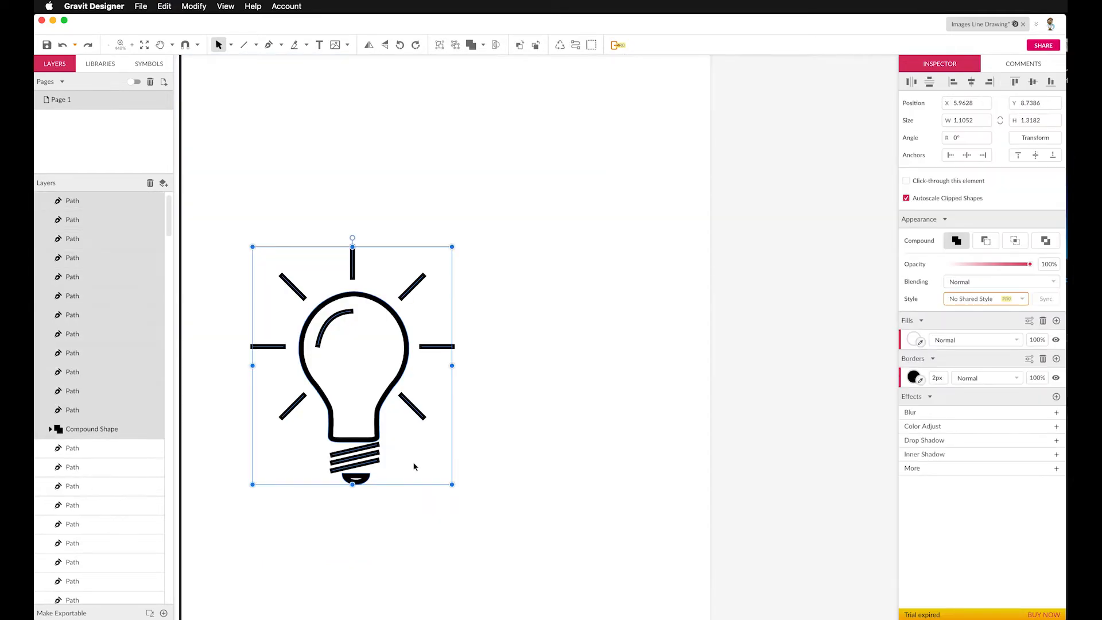
Duplicate the bulb icon to the right of the original and delete the three slanted thread lines from the copy's base
drag(381, 394, 619, 410)
click(480, 209)
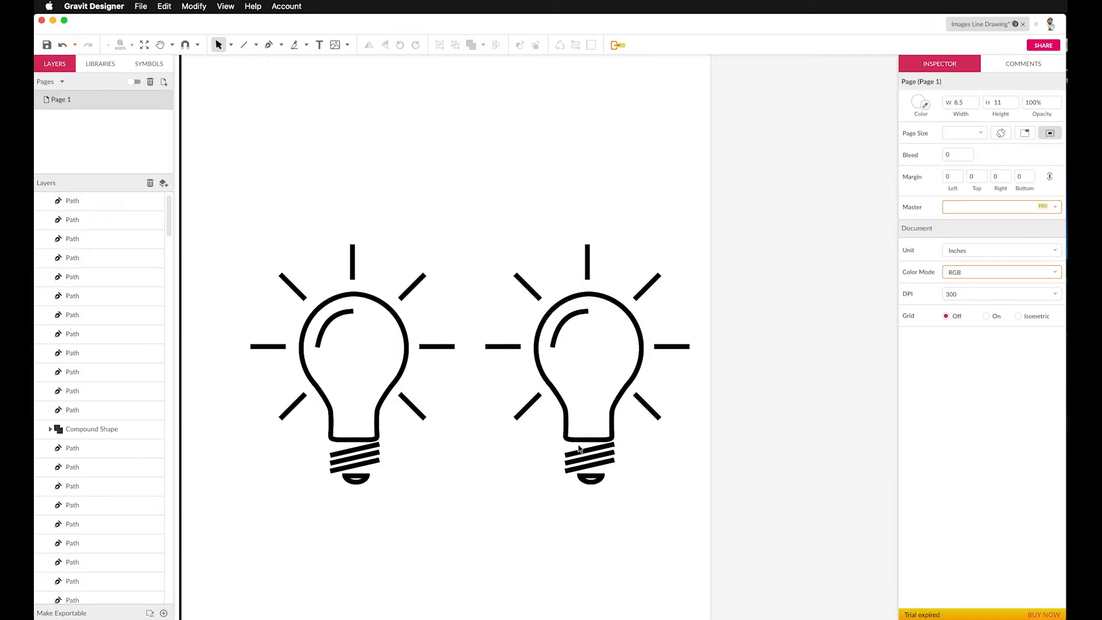
drag(624, 474, 623, 473)
key(Delete)
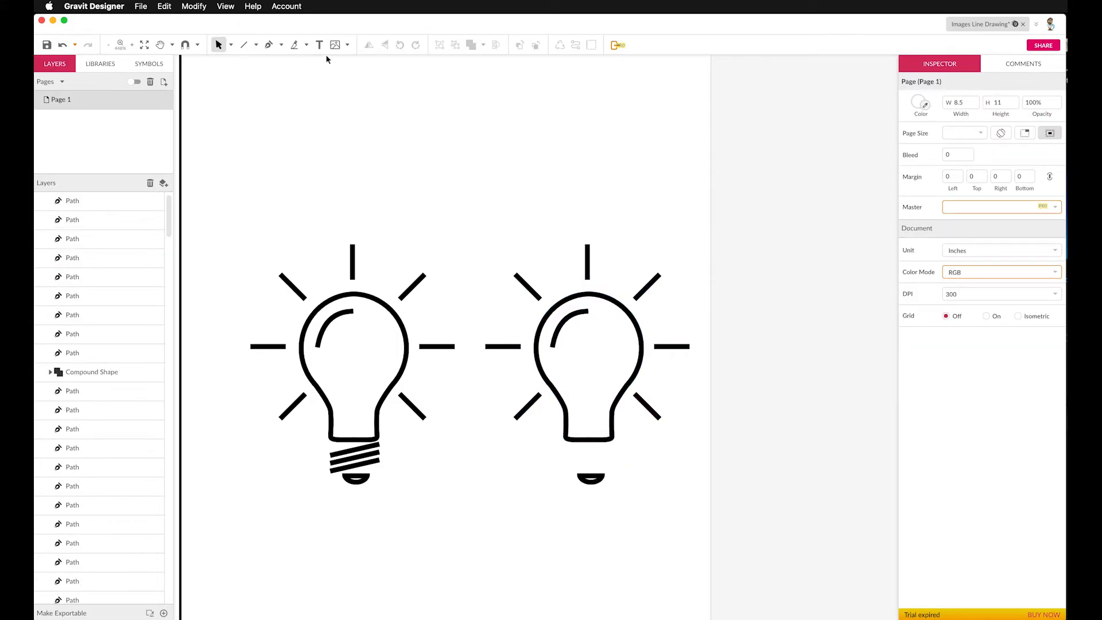
Draw a closed cup-shaped path about 0.27 by 0.15 in below the copied bulb's neck with the Pen tool
click(268, 45)
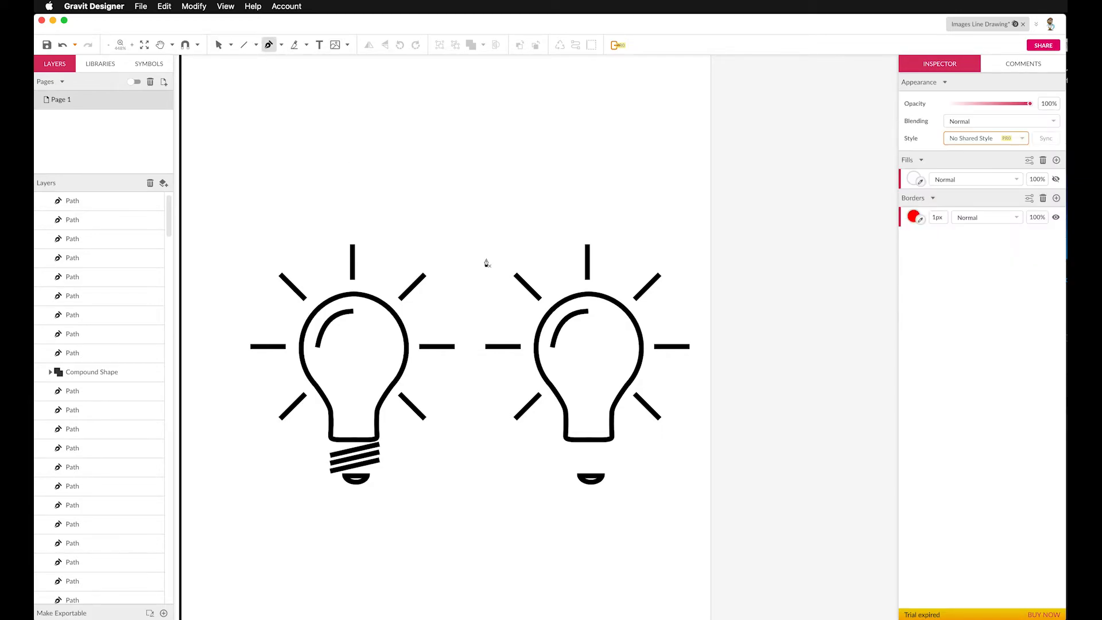
click(566, 444)
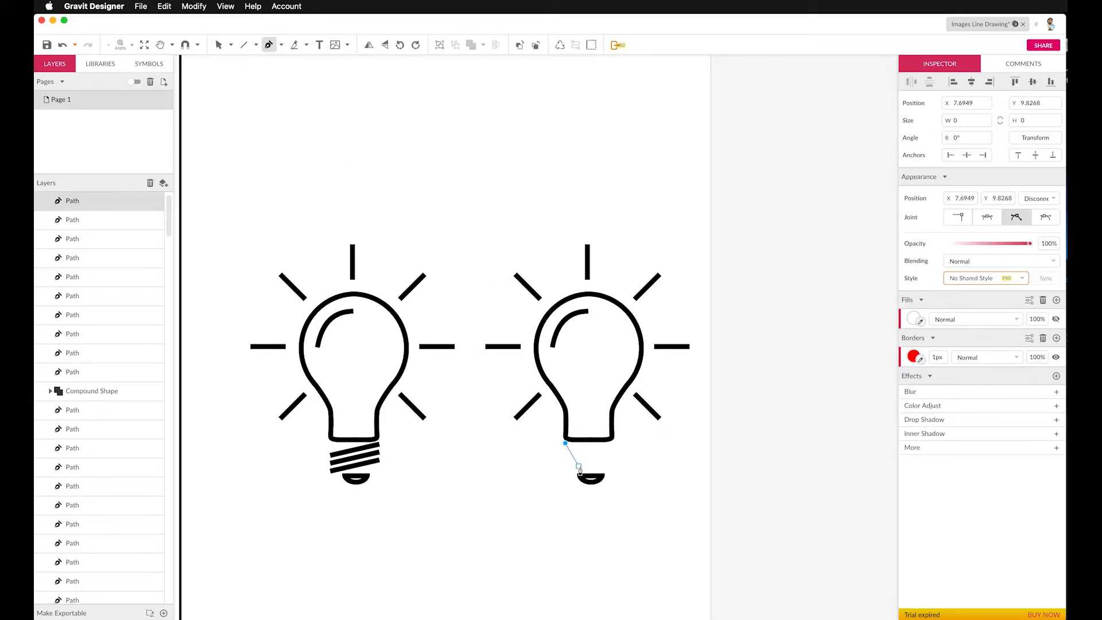
drag(588, 471, 615, 471)
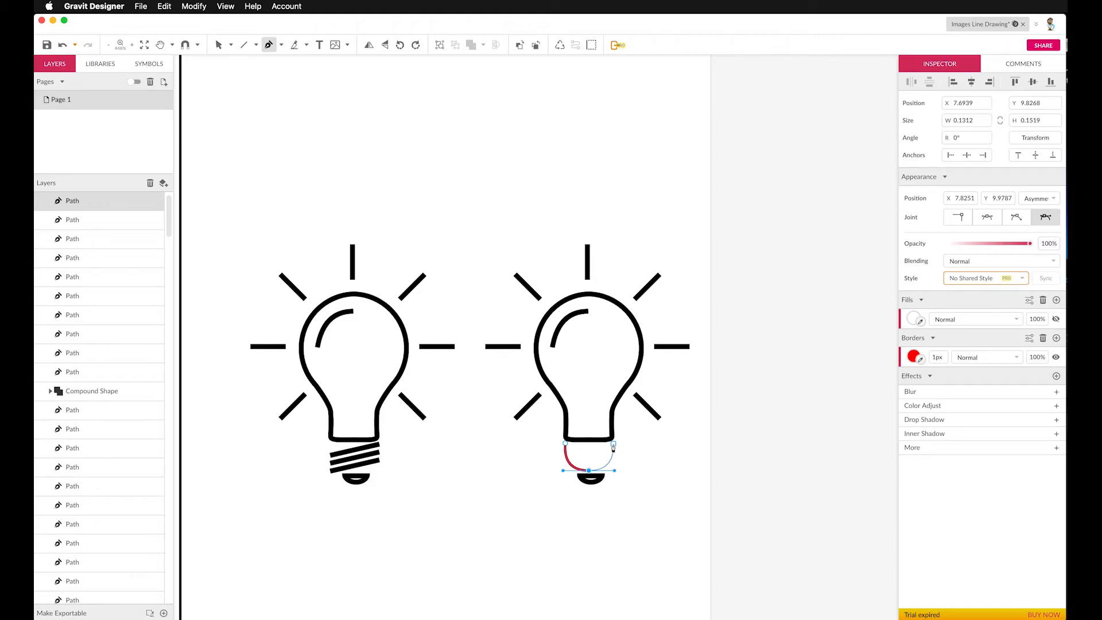
click(613, 445)
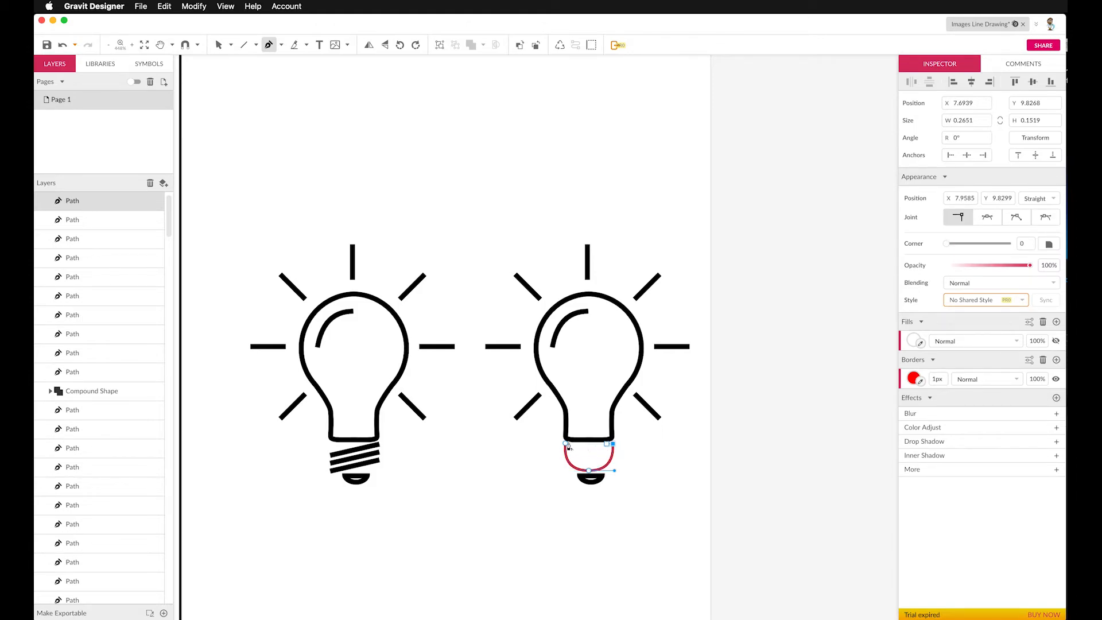
drag(567, 444, 539, 442)
key(Escape)
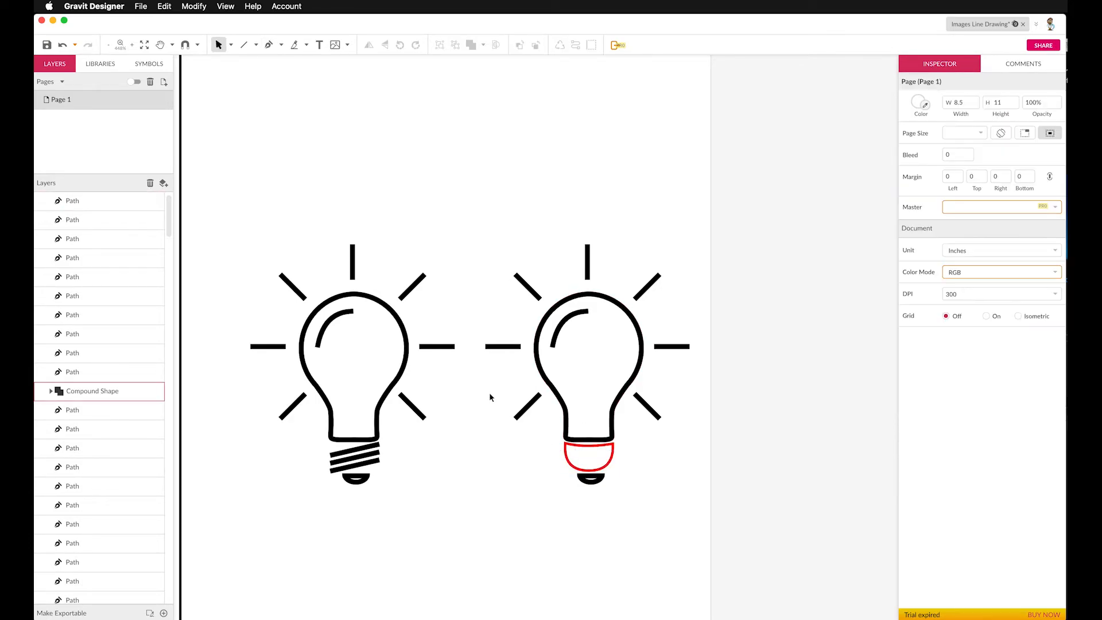
Give the cup-shaped base of the copied bulb a 2px black (#000000) border
click(611, 459)
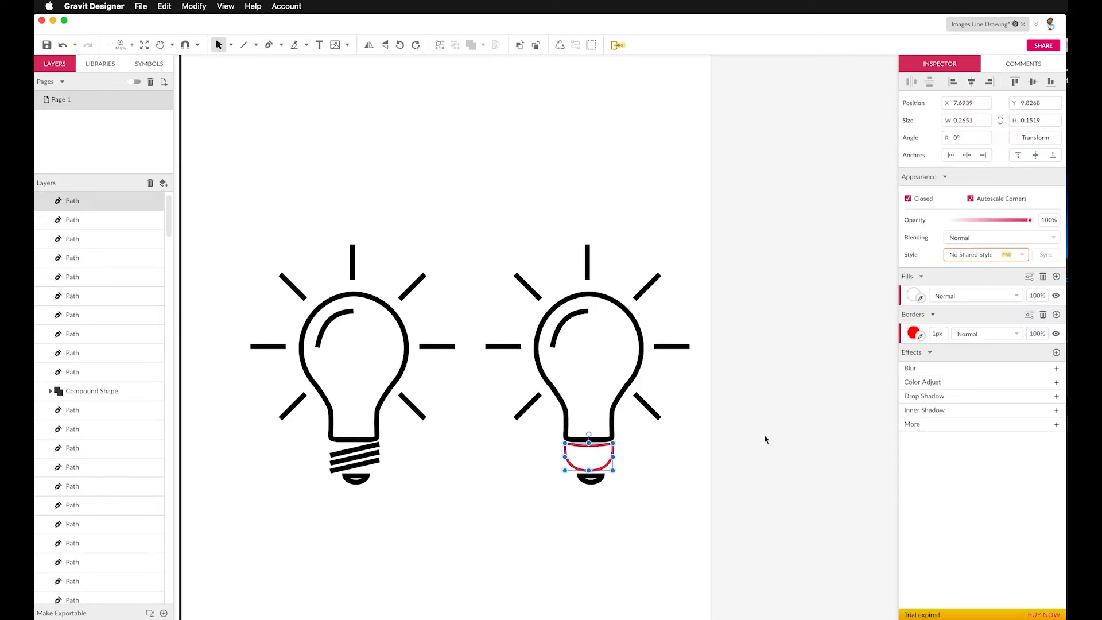
click(916, 336)
mouse_move(960, 395)
mouse_down()
mouse_move(886, 433)
mouse_move(894, 468)
mouse_up()
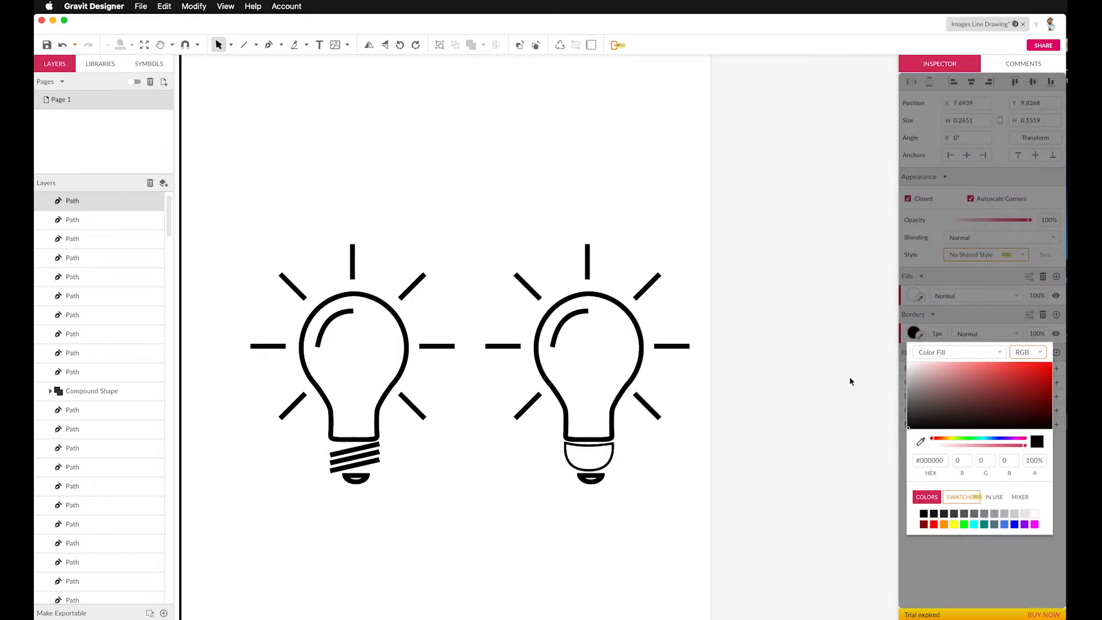
click(877, 347)
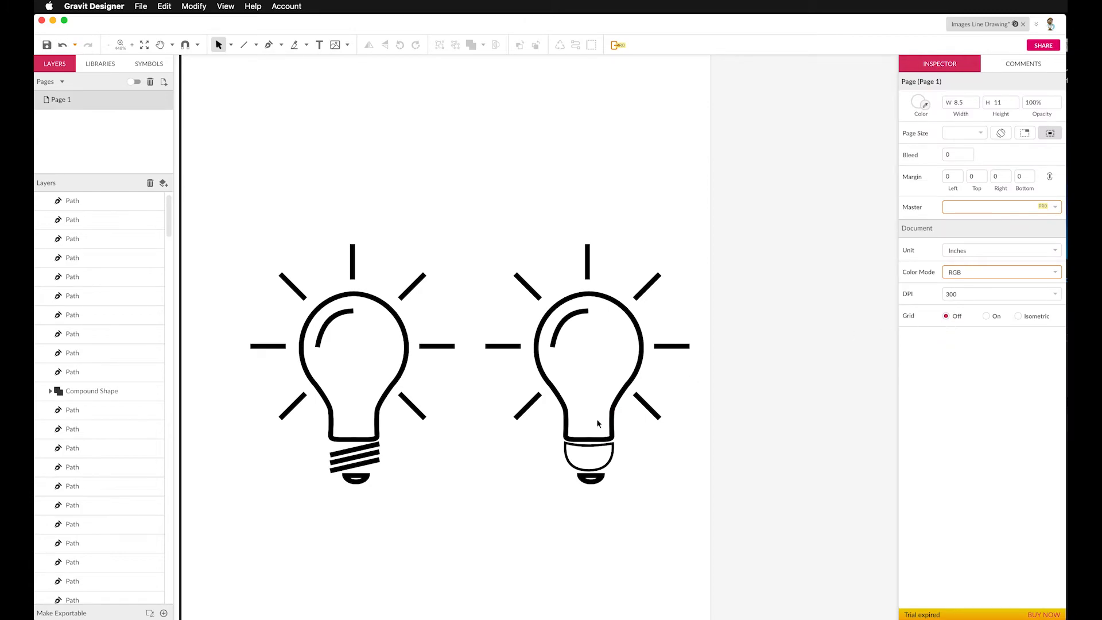
click(609, 464)
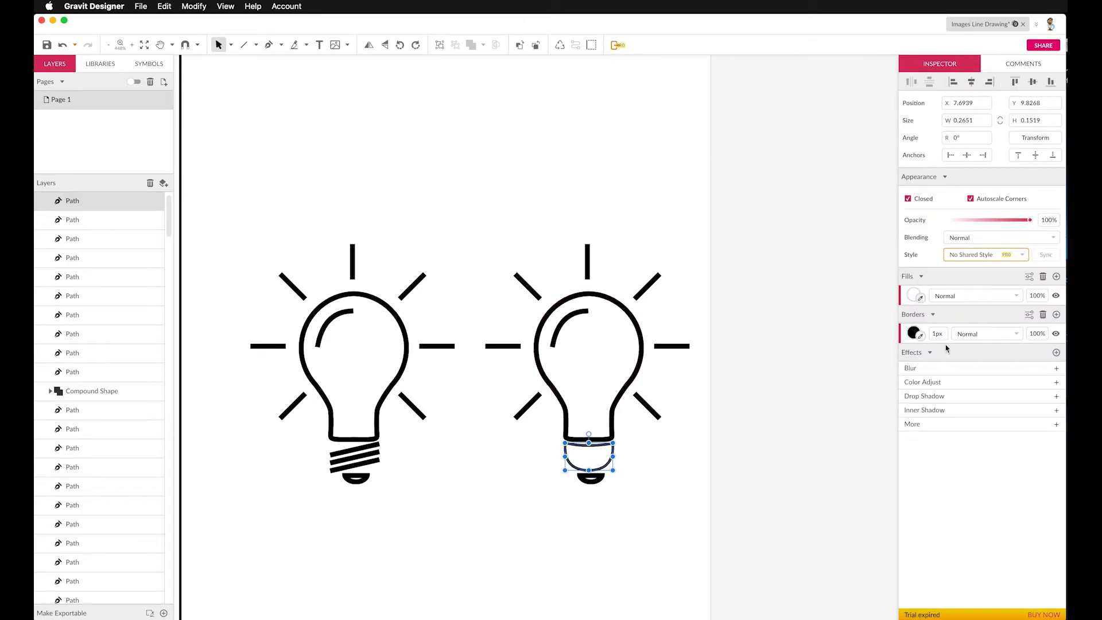
drag(940, 332, 941, 333)
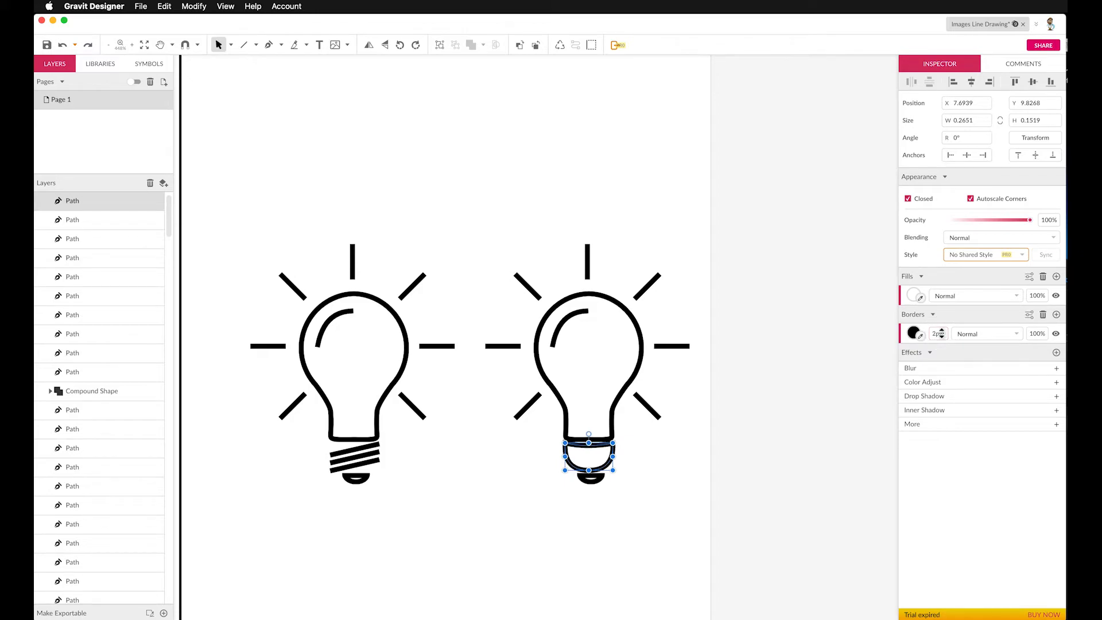
click(645, 489)
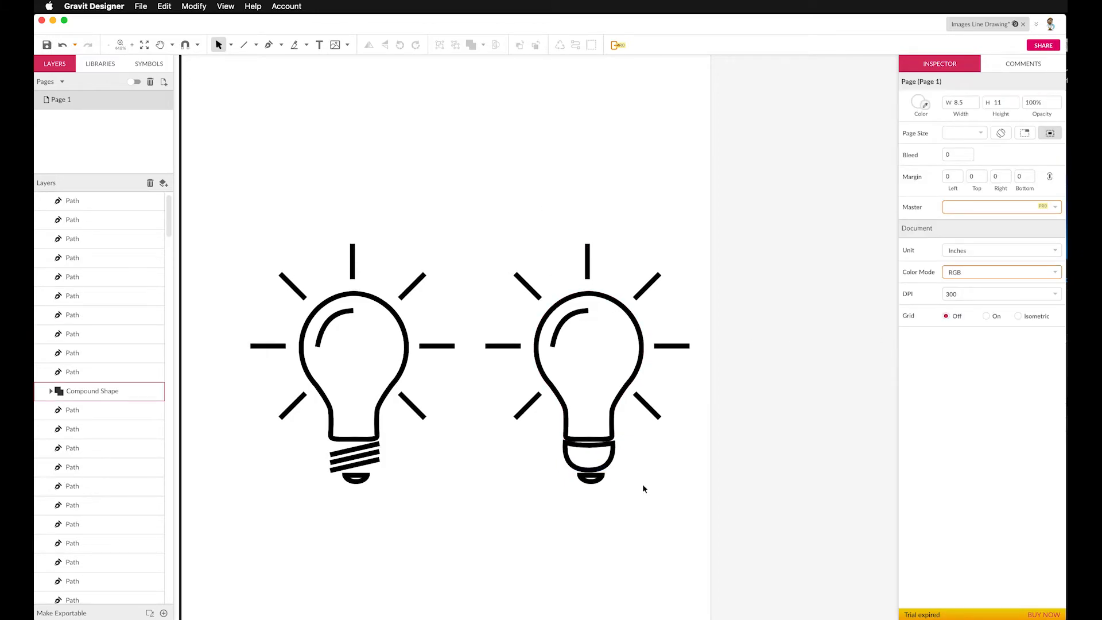
Shrink the cup-shaped base slightly from its upper edge to leave a gap below the copied bulb's neck
click(590, 443)
drag(589, 442, 589, 444)
click(551, 444)
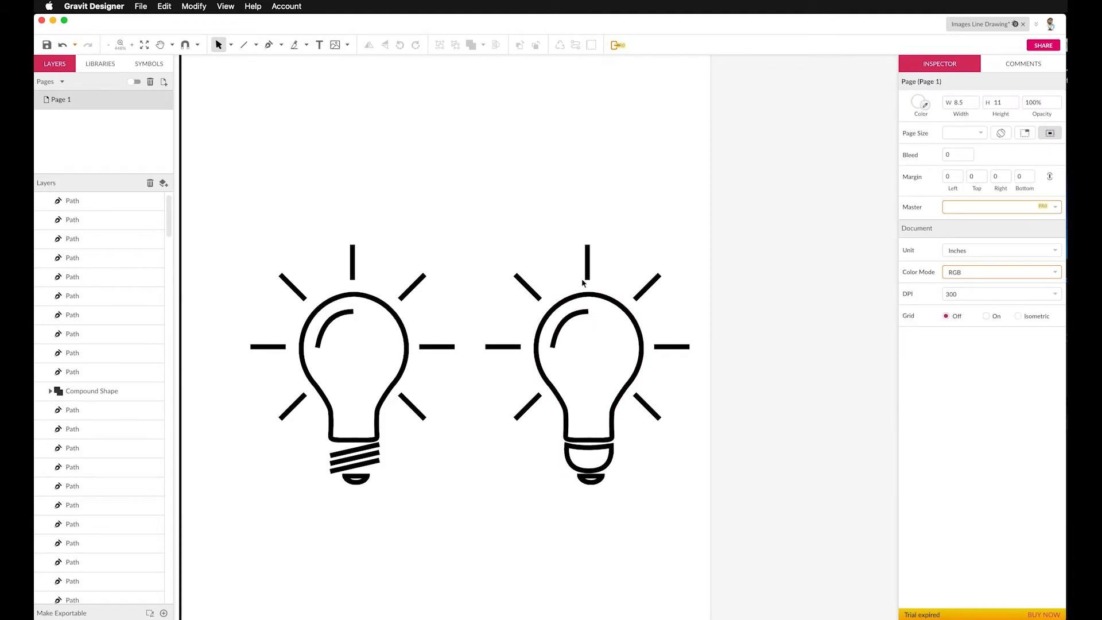
scroll(582, 283, down, 5)
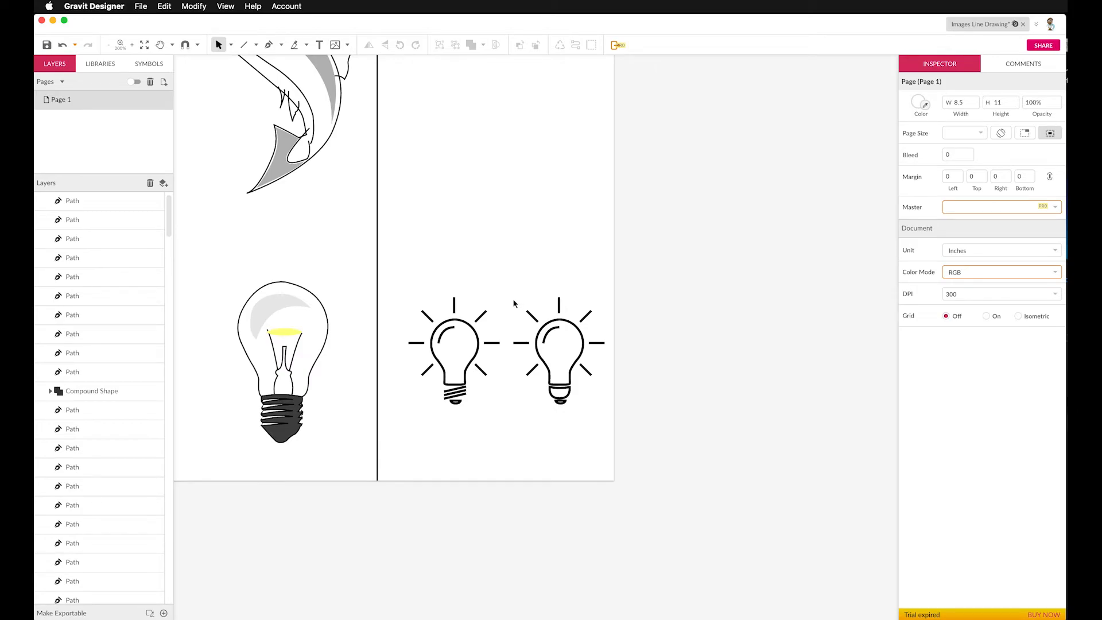
scroll(522, 334, up, 5)
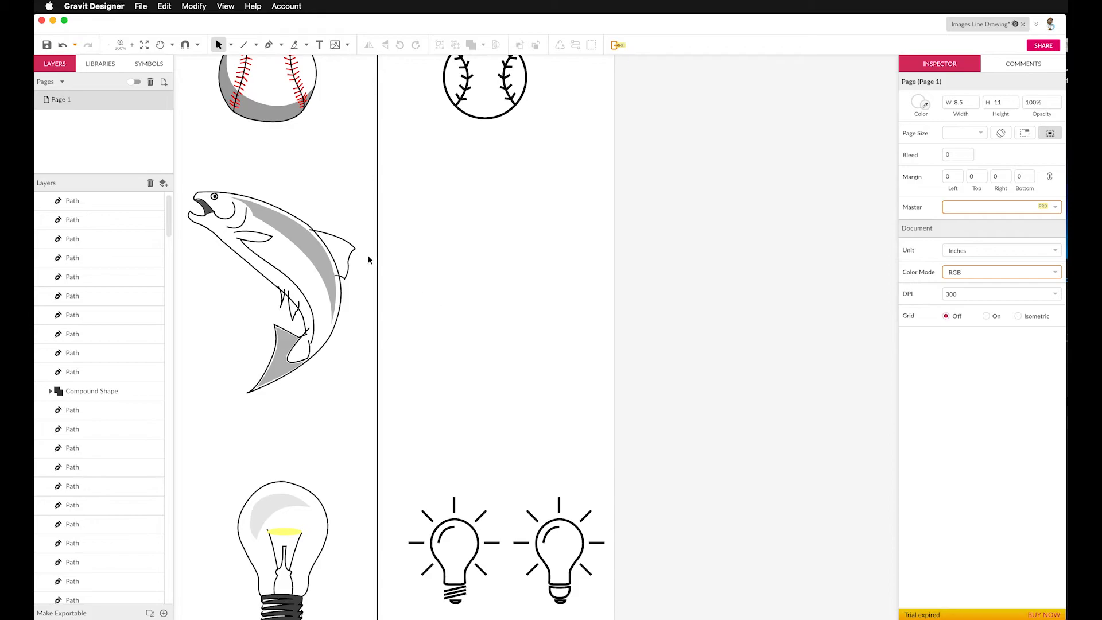
scroll(461, 351, down, 3)
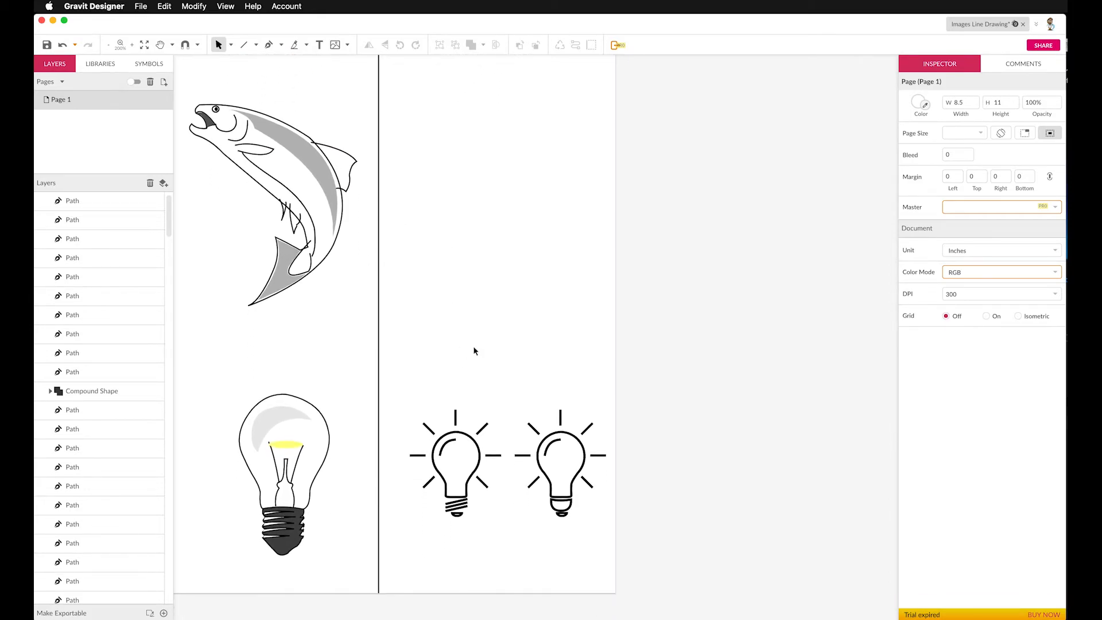
scroll(486, 317, up, 3)
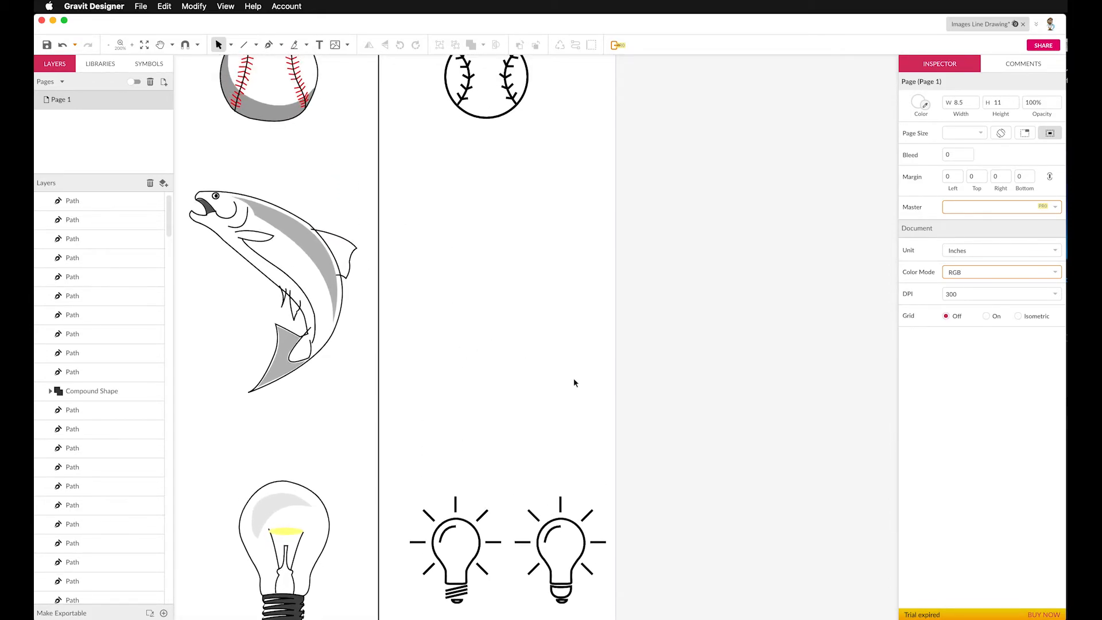
Examine the photo, standard illustration and single-weight line drawing columns, comparing the finished icons with the fish reference
scroll(505, 471, left, 5)
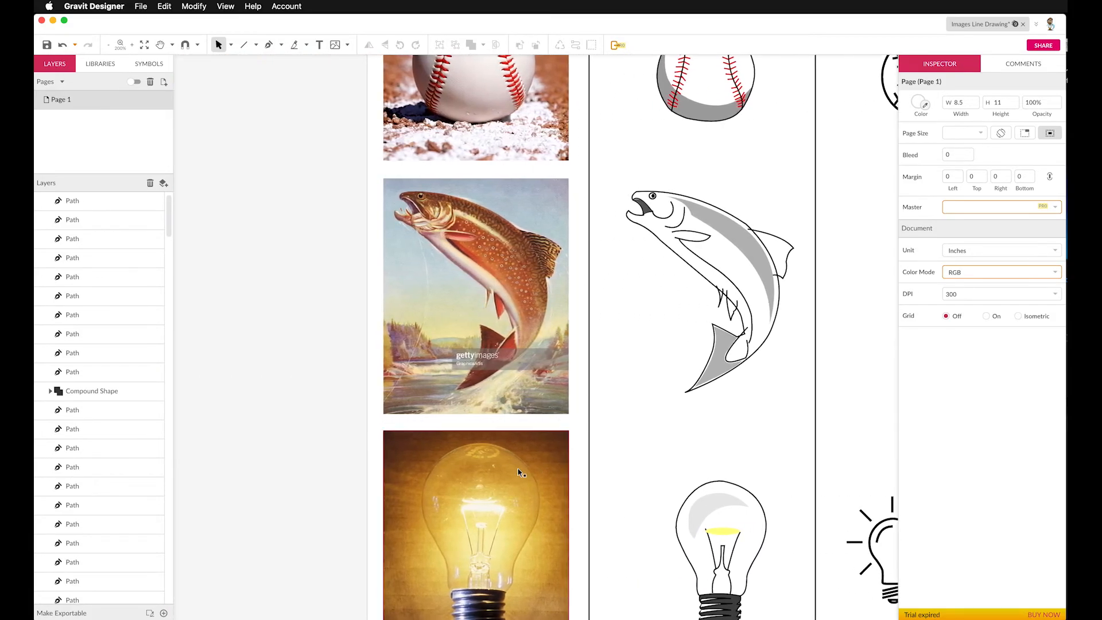
scroll(517, 472, right, 2)
scroll(517, 472, up, 10)
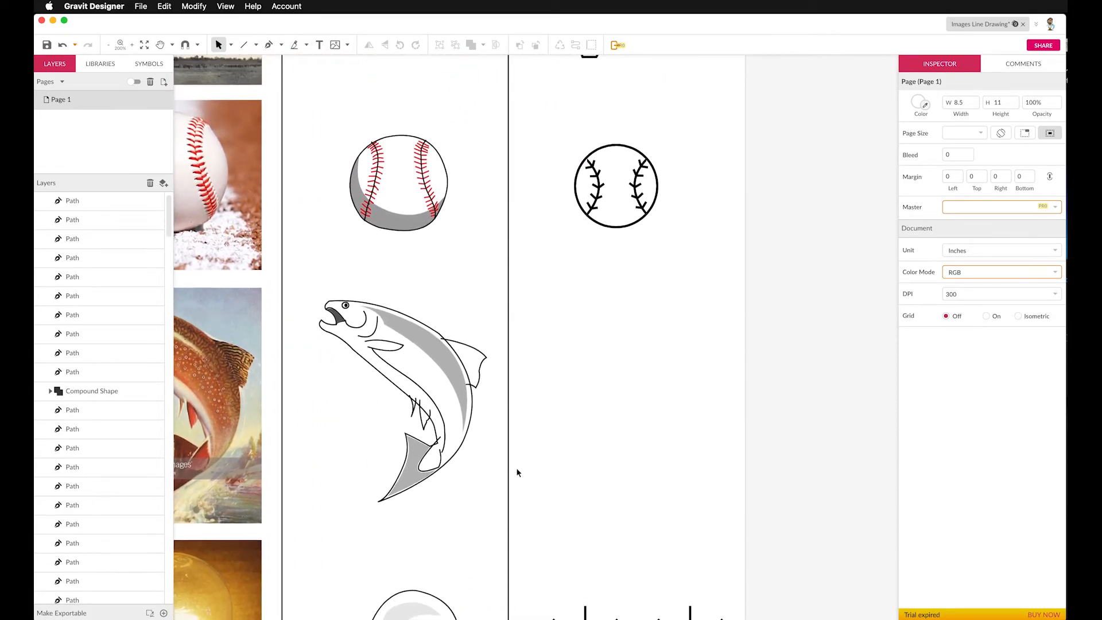
scroll(517, 472, left, 5)
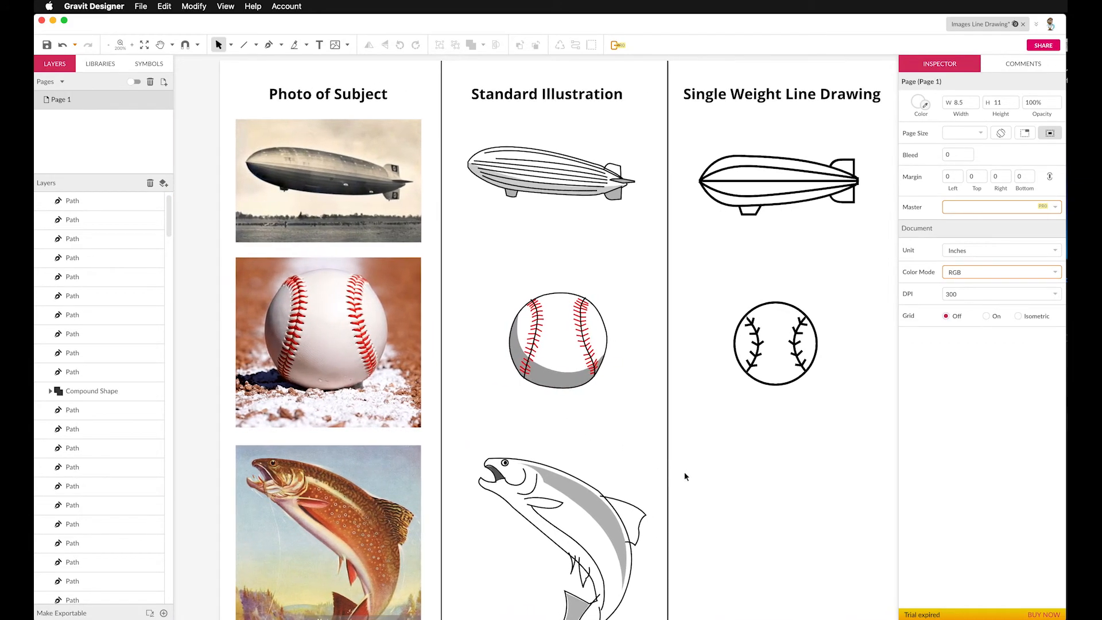
scroll(660, 460, down, 1)
scroll(660, 460, right, 2)
scroll(704, 518, down, 2)
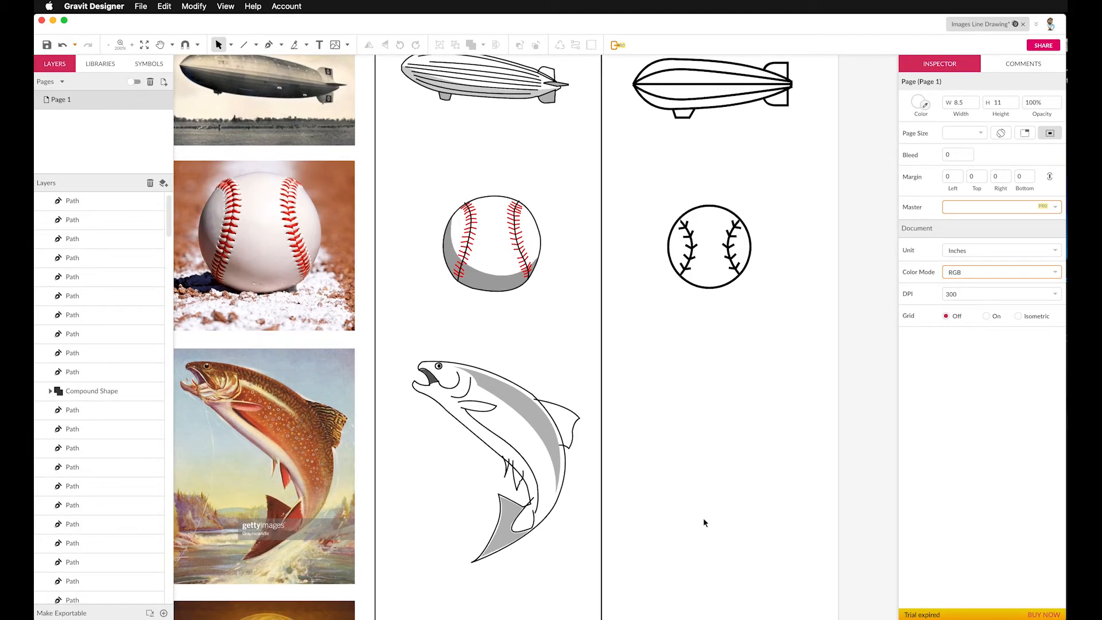
scroll(704, 518, down, 1)
scroll(703, 518, up, 1)
scroll(732, 436, down, 1)
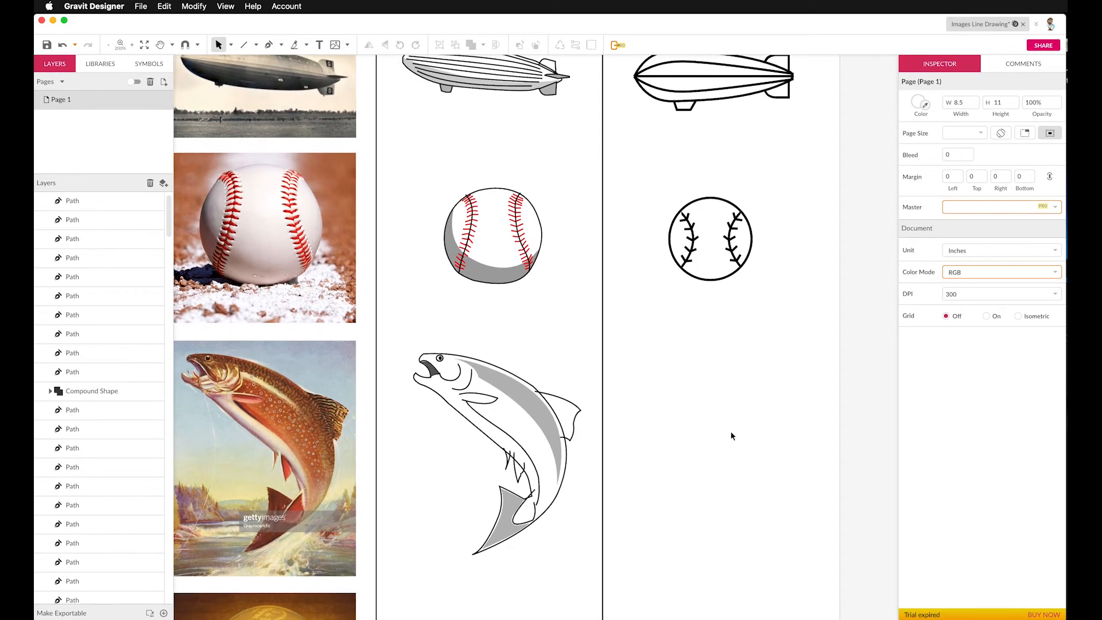
scroll(647, 283, down, 1)
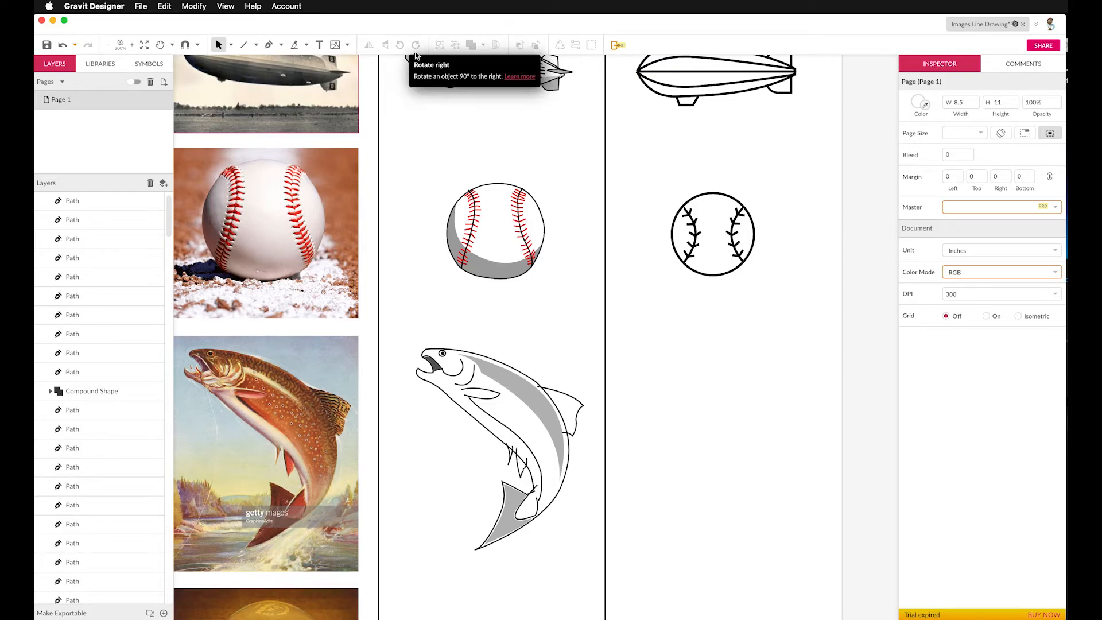
Draw a closed fish body outline with a notched mouth, about 1.36 by 1.03 in, beside the fish illustration with the Pen tool
click(268, 46)
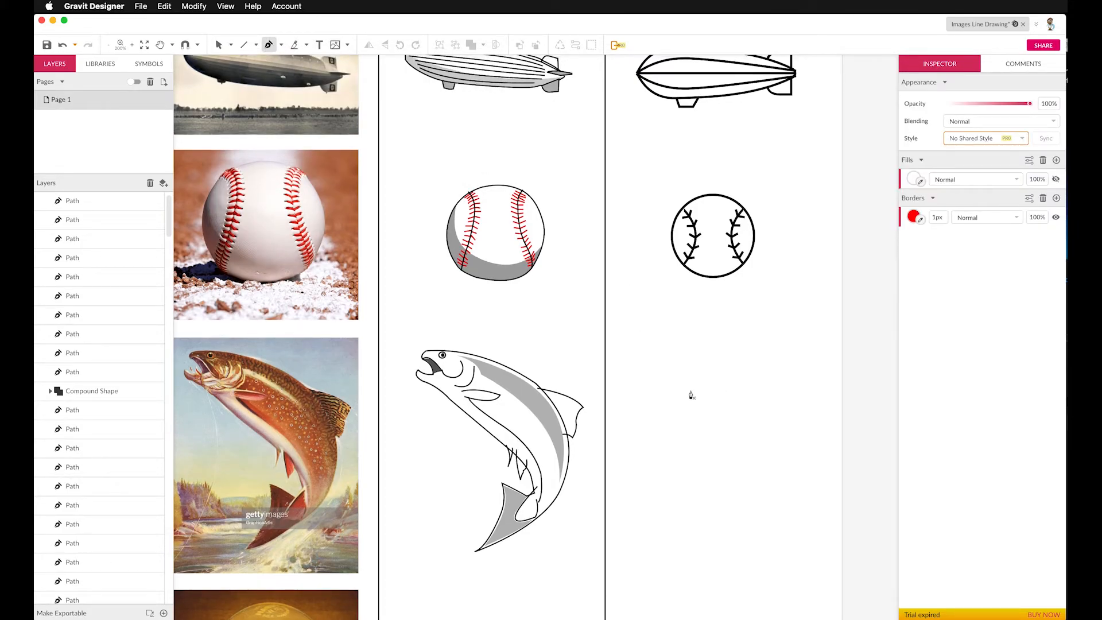
click(669, 410)
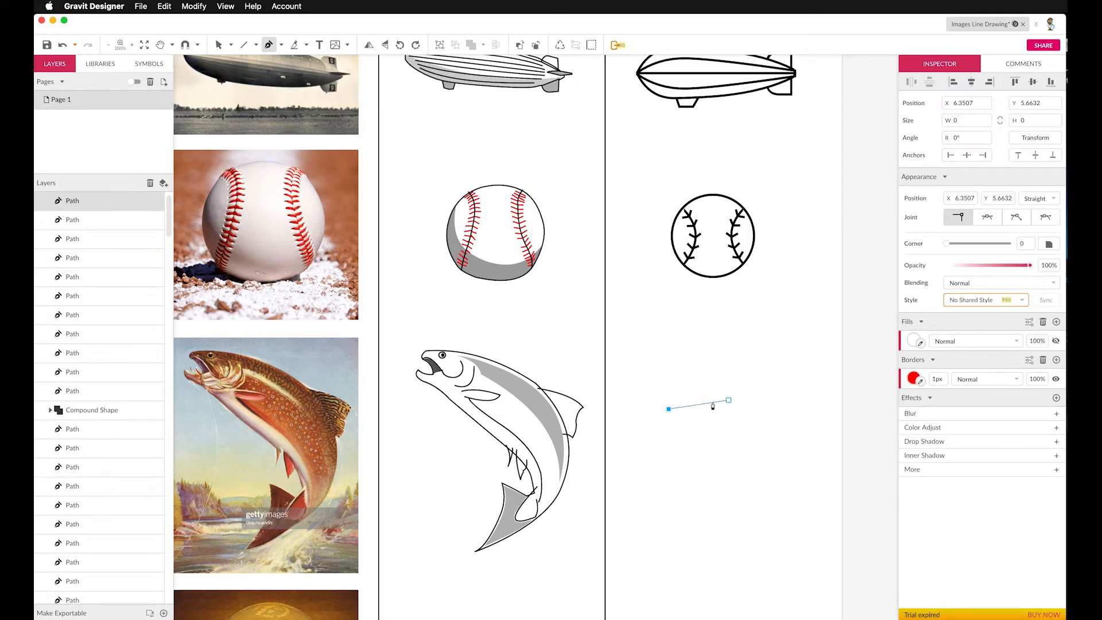
drag(709, 394, 733, 401)
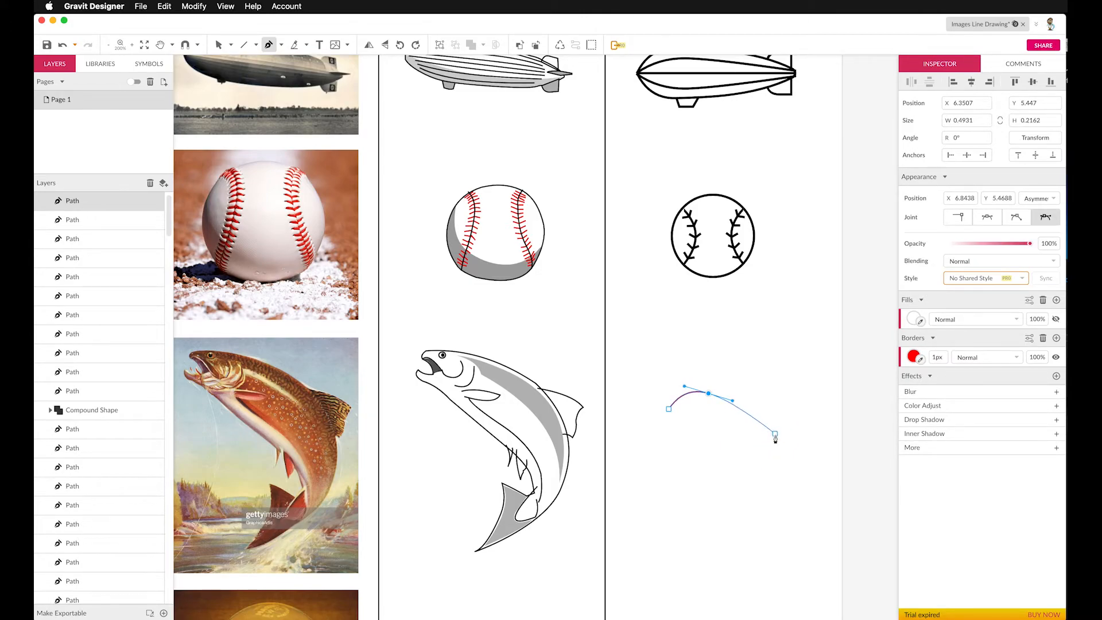
drag(774, 474, 759, 502)
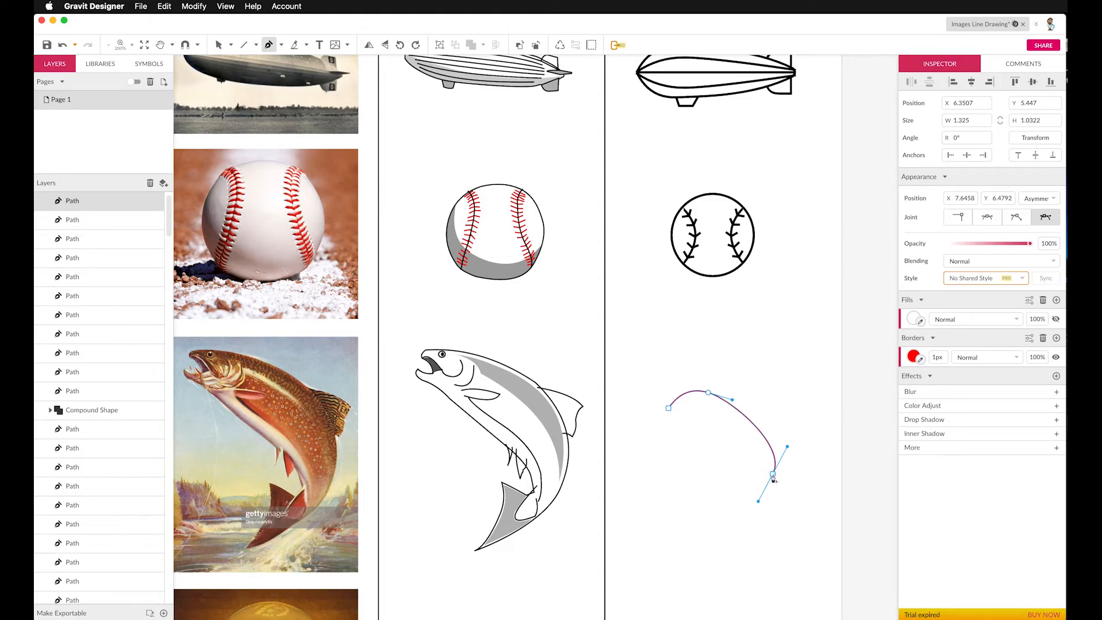
click(774, 475)
drag(666, 420, 665, 386)
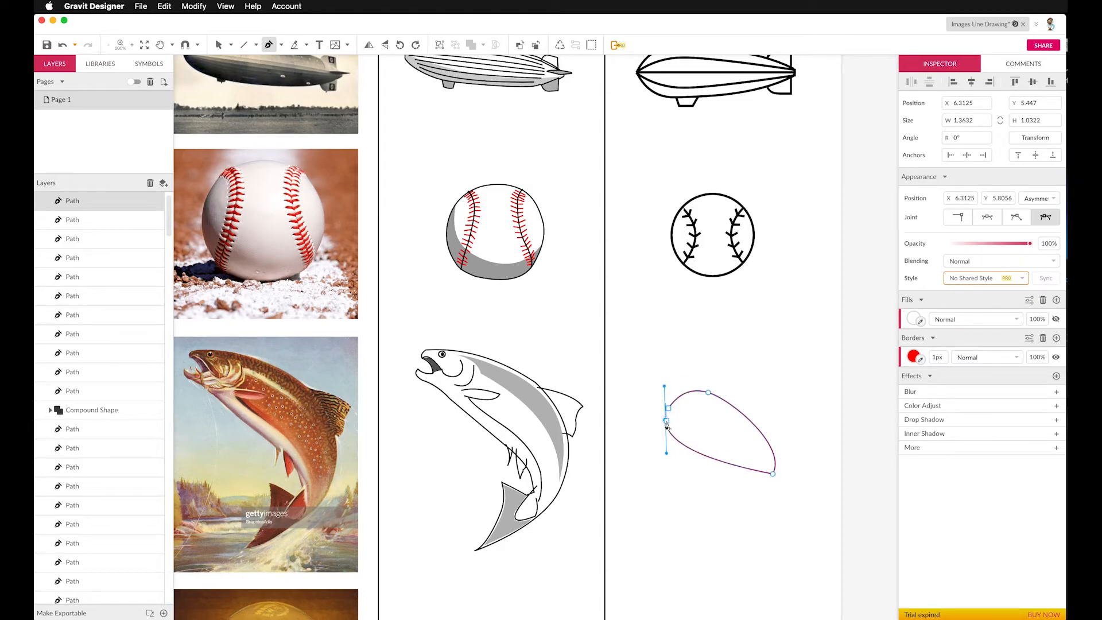
drag(666, 424, 691, 427)
drag(682, 426, 683, 427)
click(668, 410)
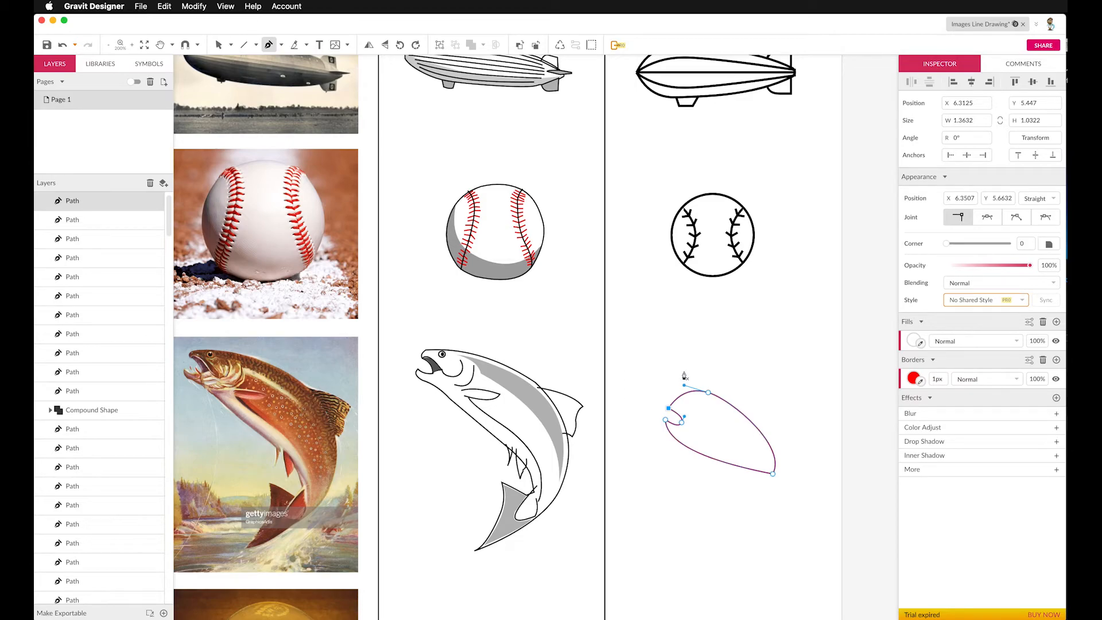
scroll(379, 169, up, 1)
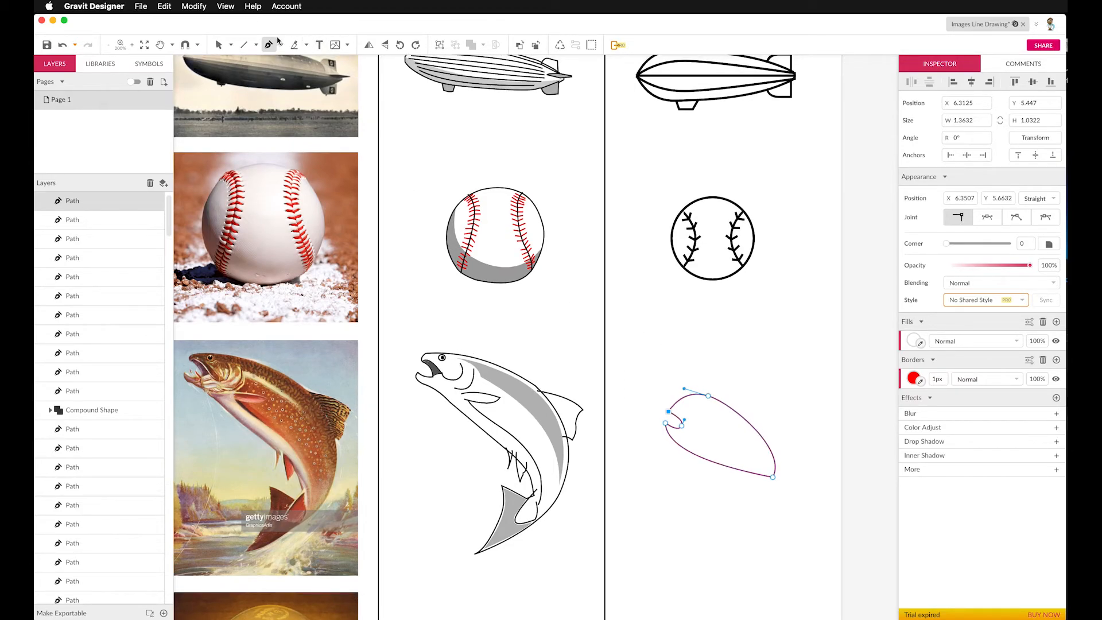
scroll(654, 286, up, 1)
click(218, 45)
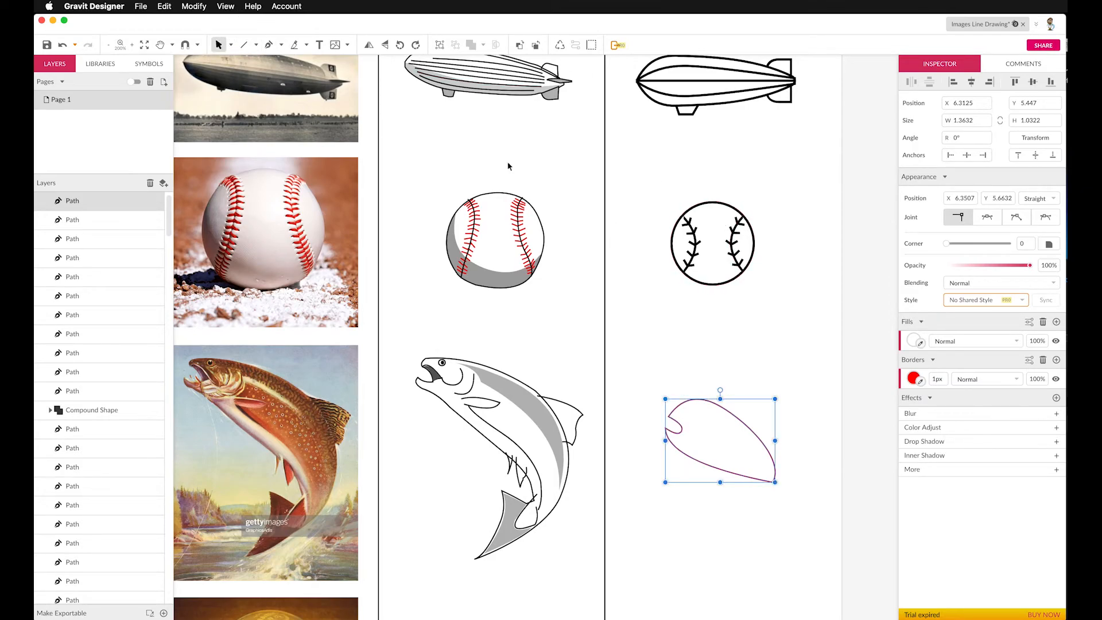
click(268, 45)
scroll(656, 215, up, 1)
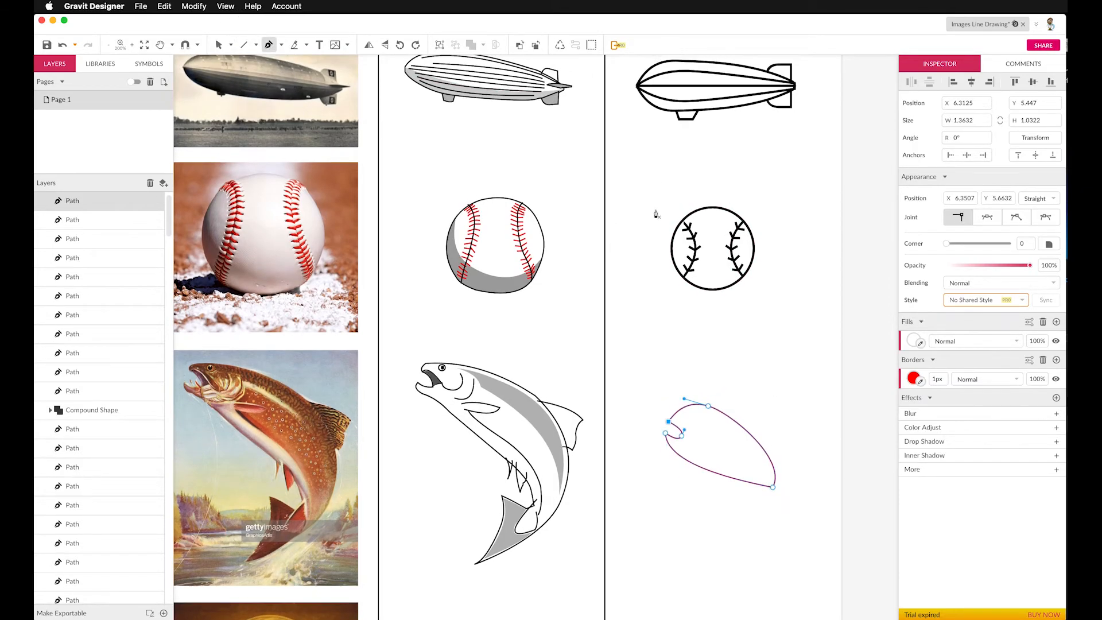
scroll(557, 274, up, 2)
click(218, 45)
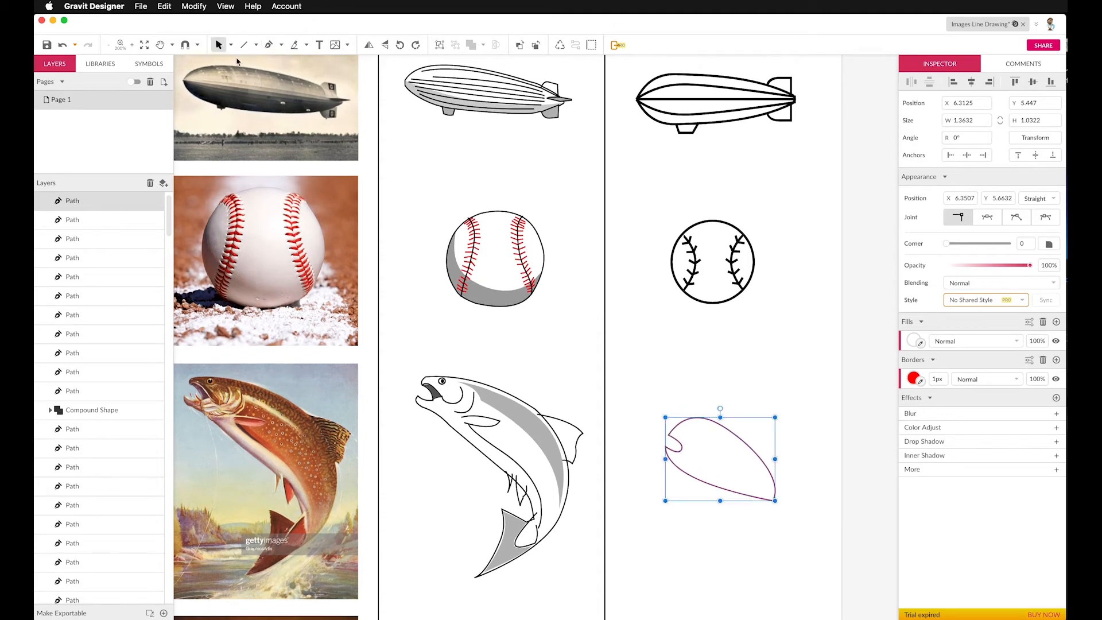
click(656, 398)
click(762, 451)
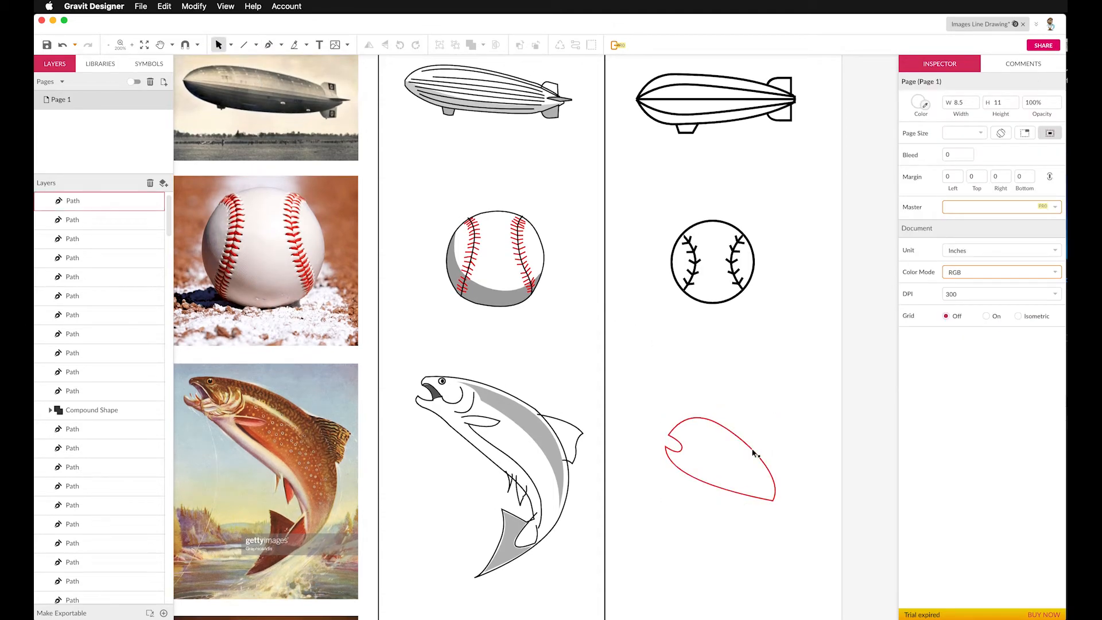
click(689, 376)
Draw a curved, pointed dorsal fin about 0.53 in wide on the fish's back as an open path with the Pen tool
click(269, 45)
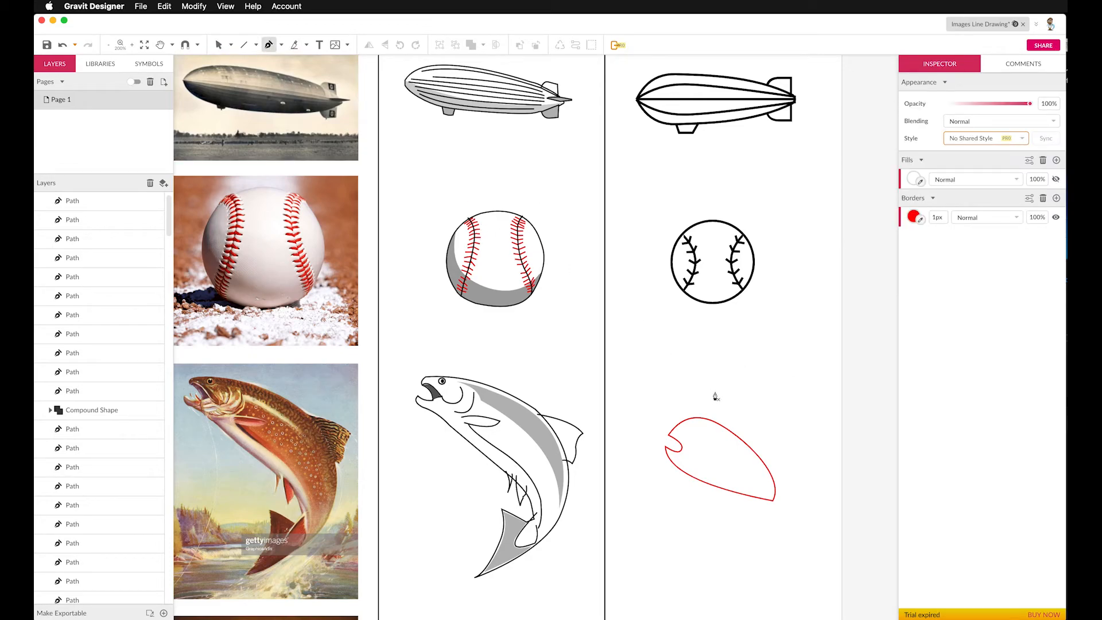
scroll(746, 425, left, 1)
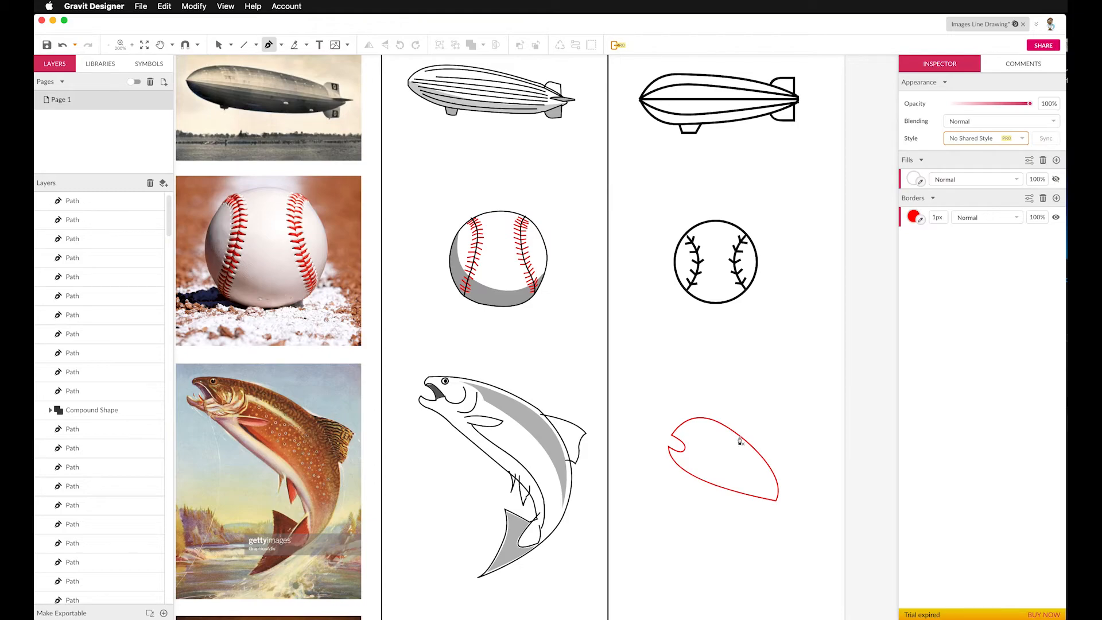
drag(743, 440, 806, 467)
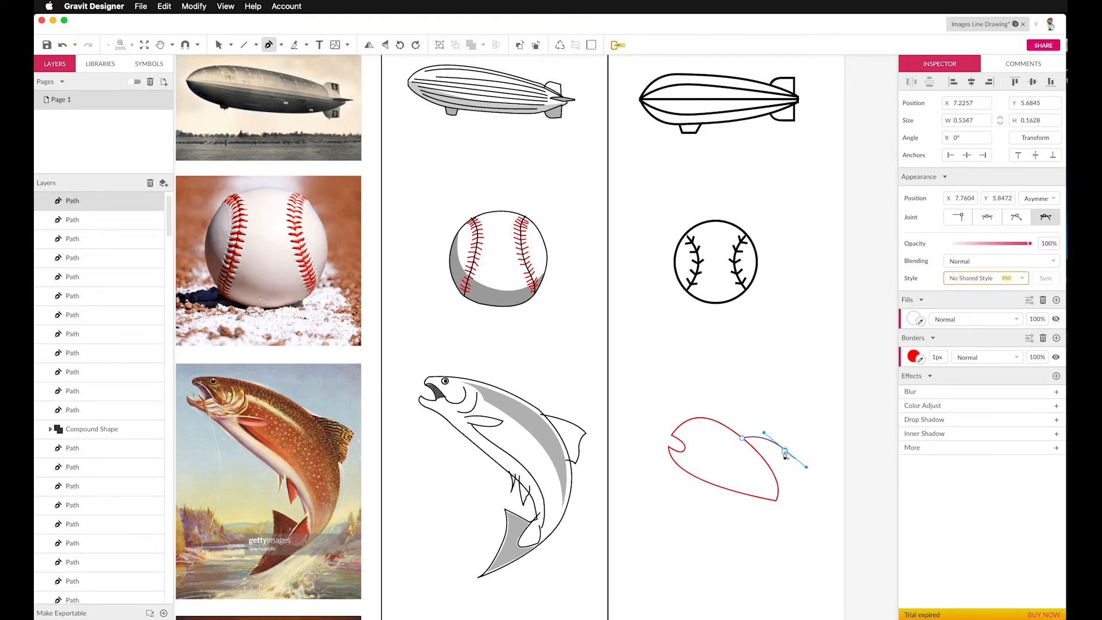
click(785, 449)
click(771, 469)
drag(771, 471, 802, 446)
key(Escape)
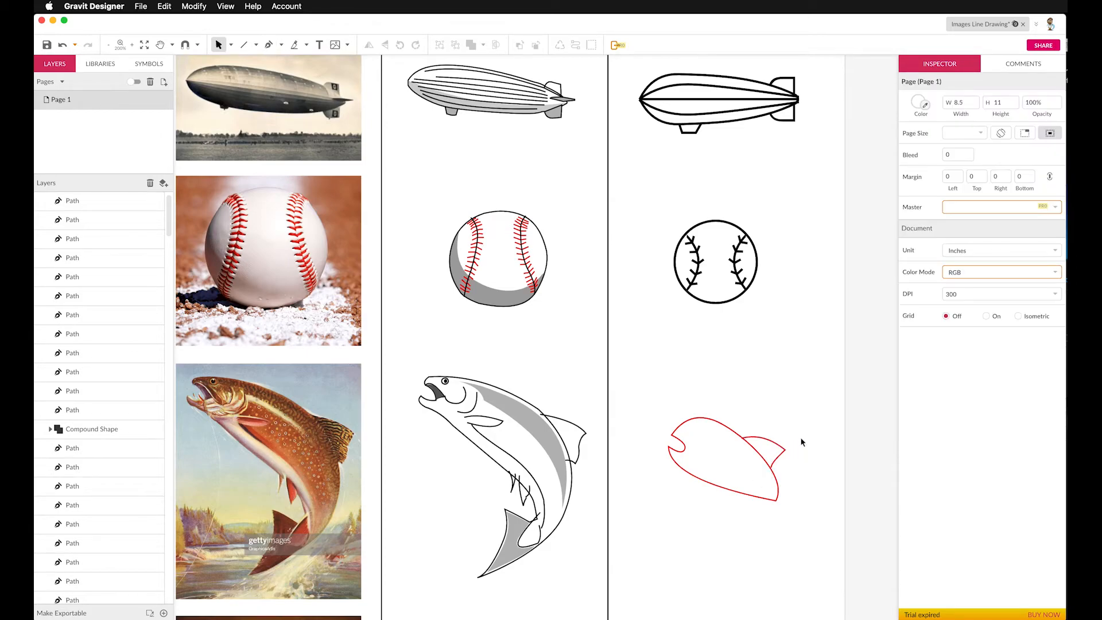
Draw an open, curved side fin about 0.33 in wide inside the fish body with the Pen tool
scroll(700, 378, down, 2)
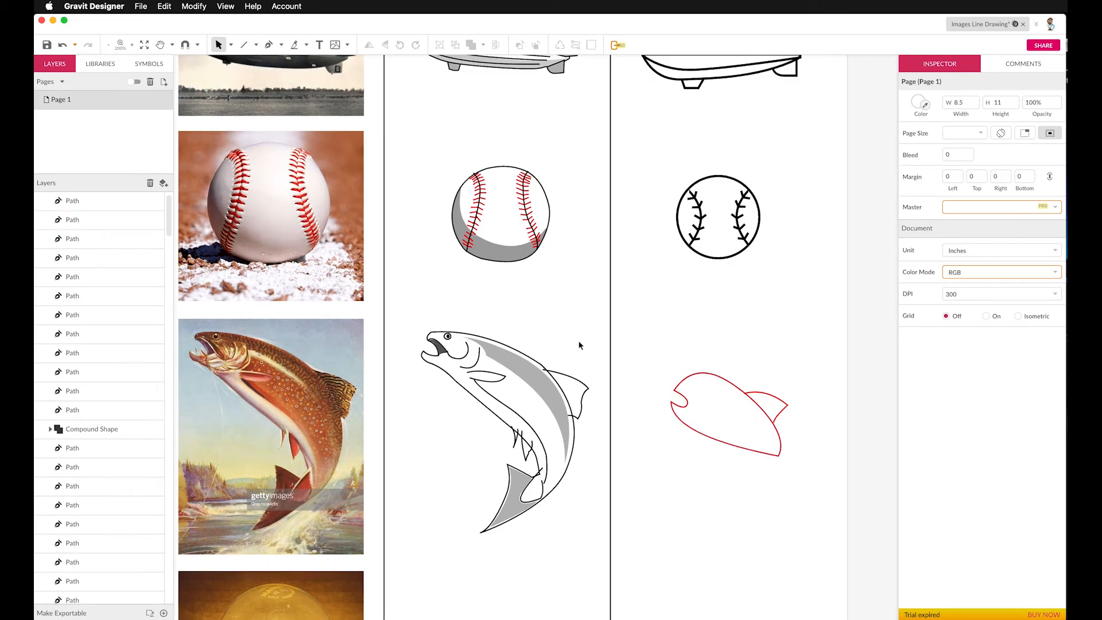
key(p)
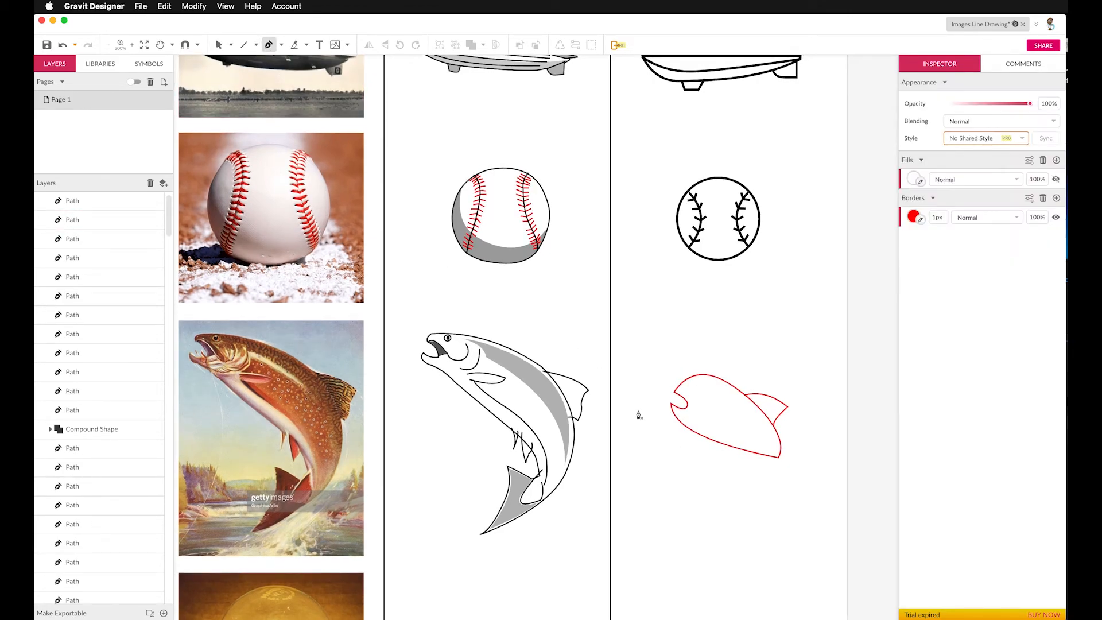
click(713, 426)
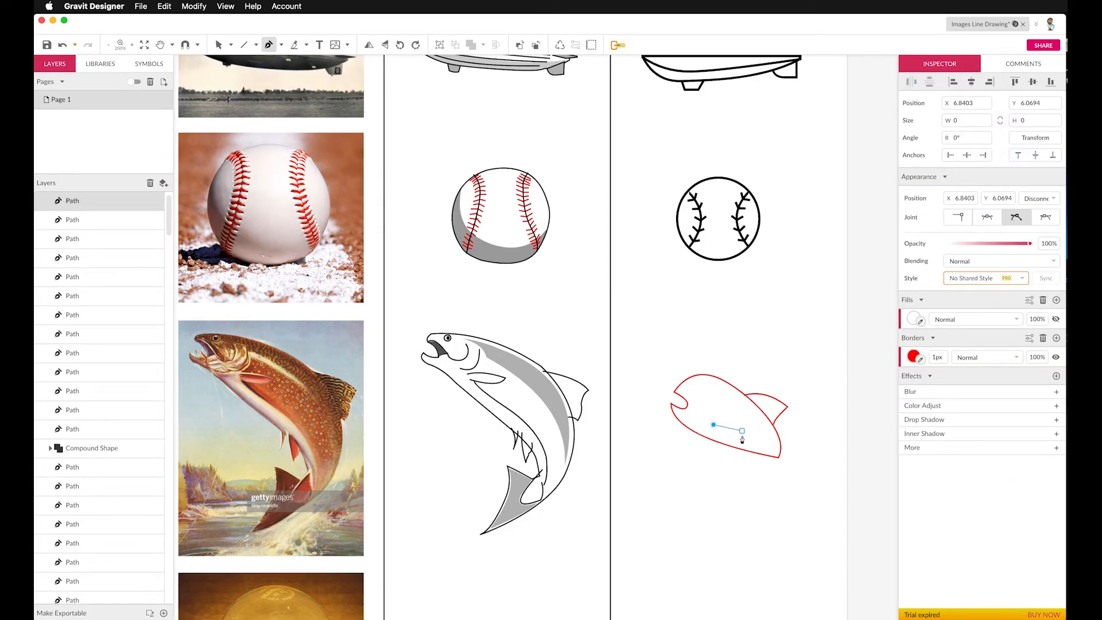
drag(740, 435, 759, 434)
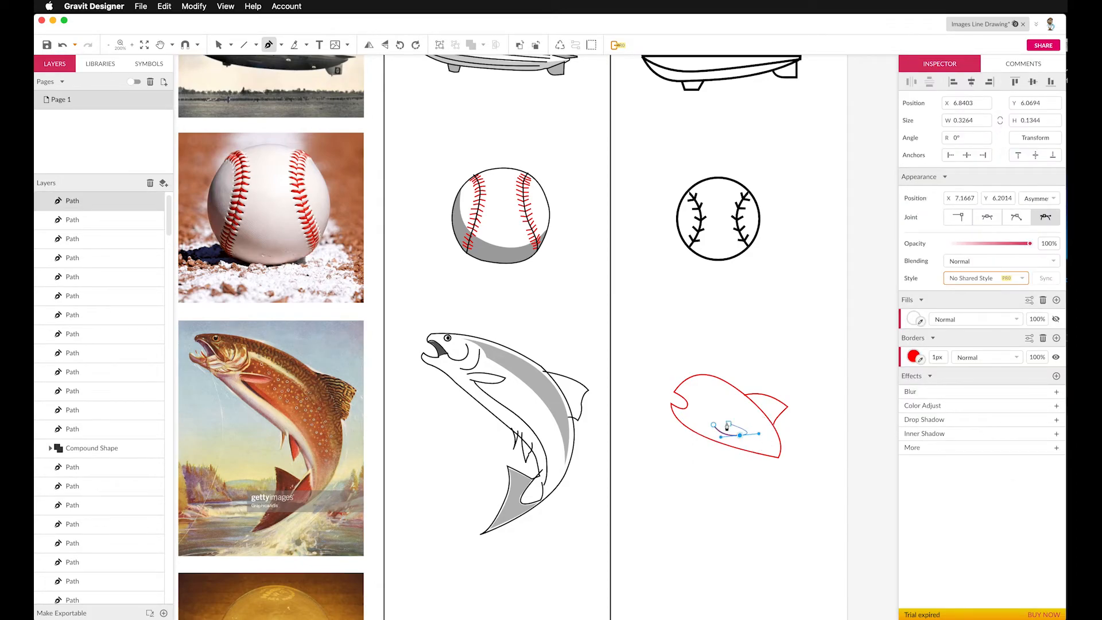
click(740, 435)
drag(719, 416, 695, 414)
click(694, 414)
key(Escape)
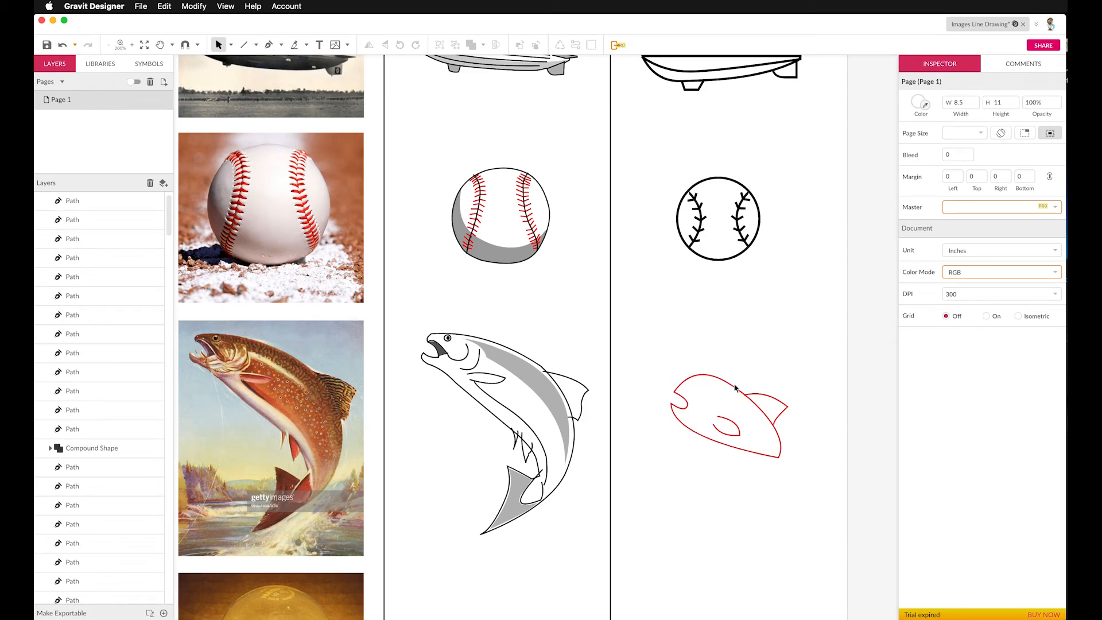
Draw an angular wedge about 0.44 in wide from the fish body's lower tip back to its belly with the Pen tool
scroll(736, 389, down, 3)
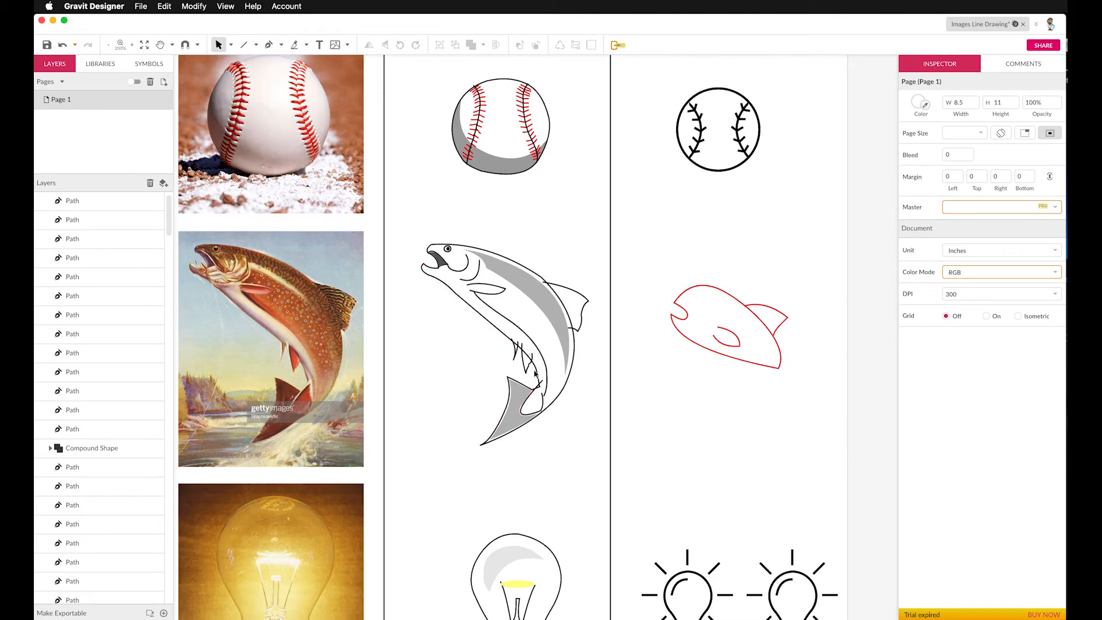
scroll(632, 321, down, 2)
scroll(632, 322, left, 1)
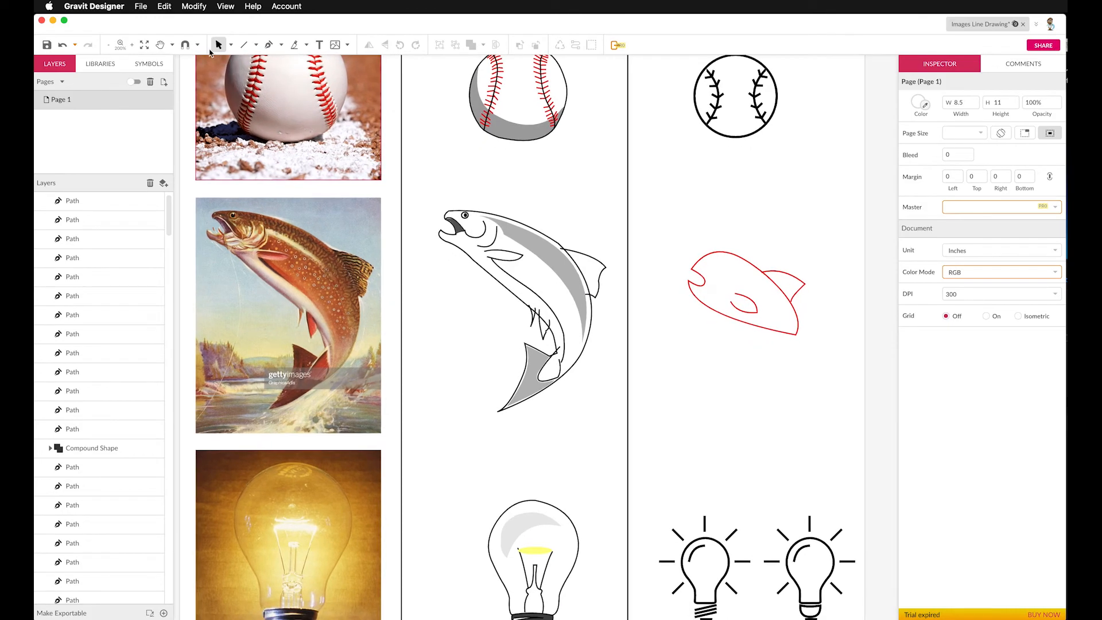
click(269, 45)
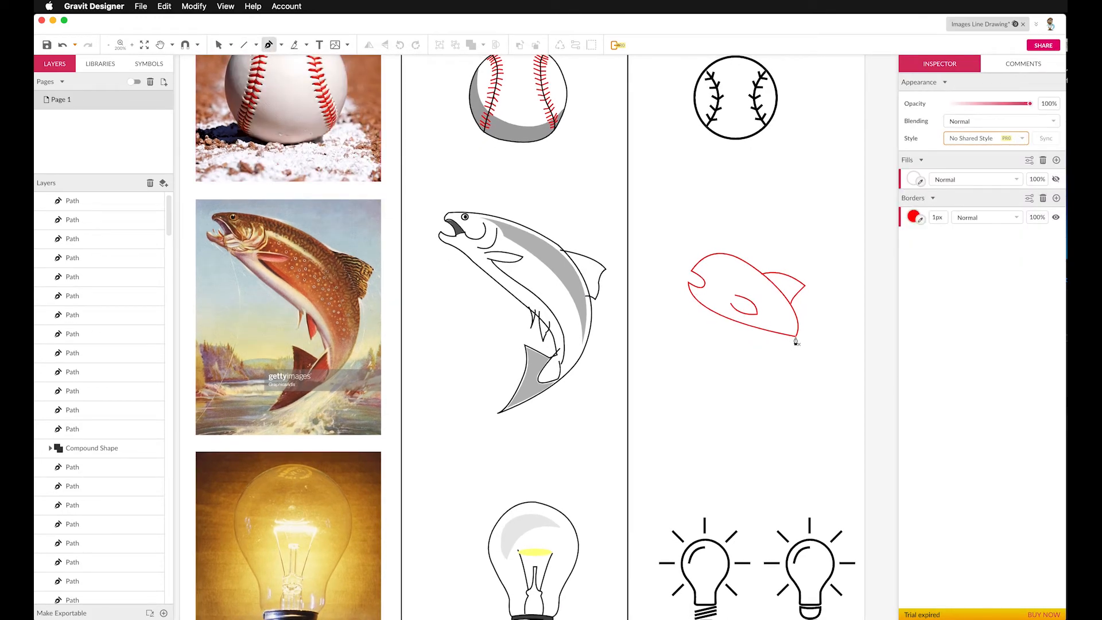
drag(795, 337, 763, 351)
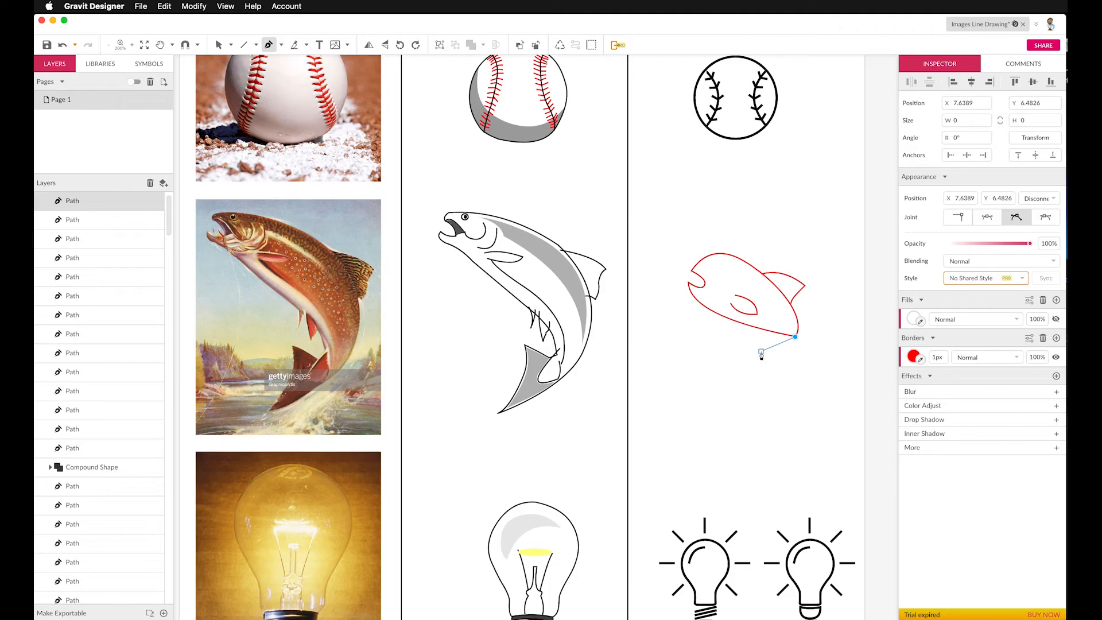
click(760, 352)
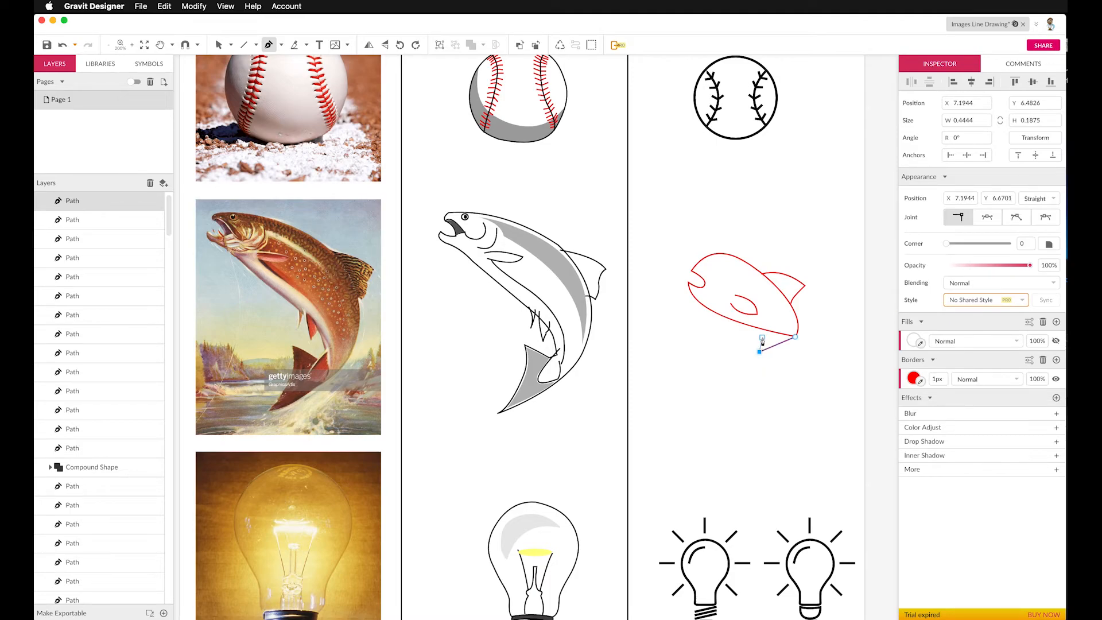
drag(764, 332, 728, 381)
key(Escape)
key(Escape)
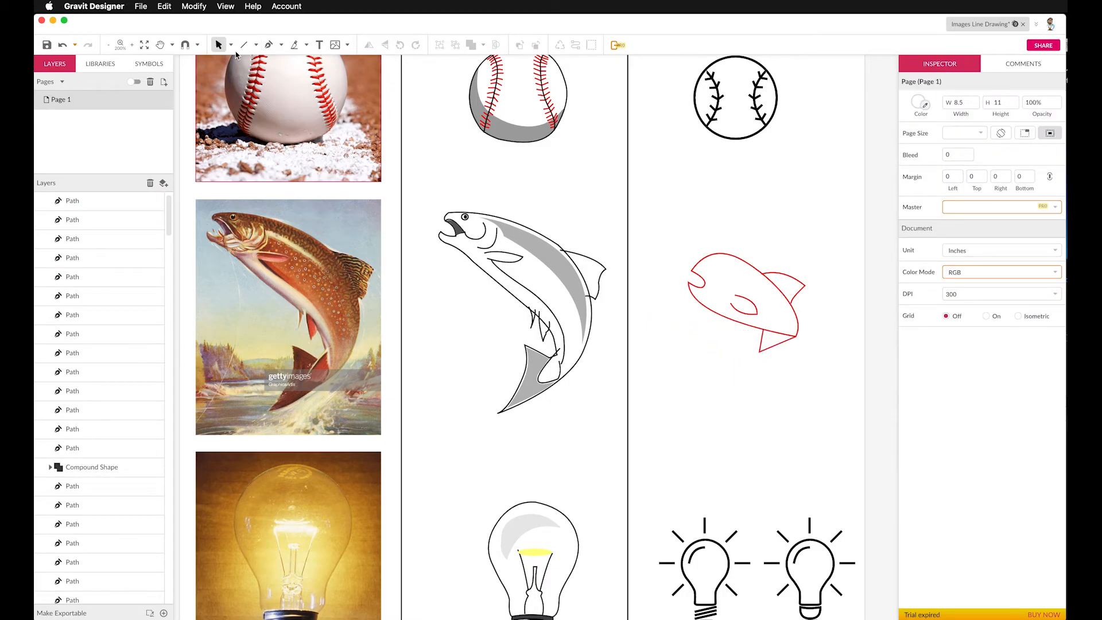
Draw a tail fin of two rounded lobes from the wedge's lower edge back to the belly with the Pen tool
click(269, 45)
drag(779, 344, 766, 376)
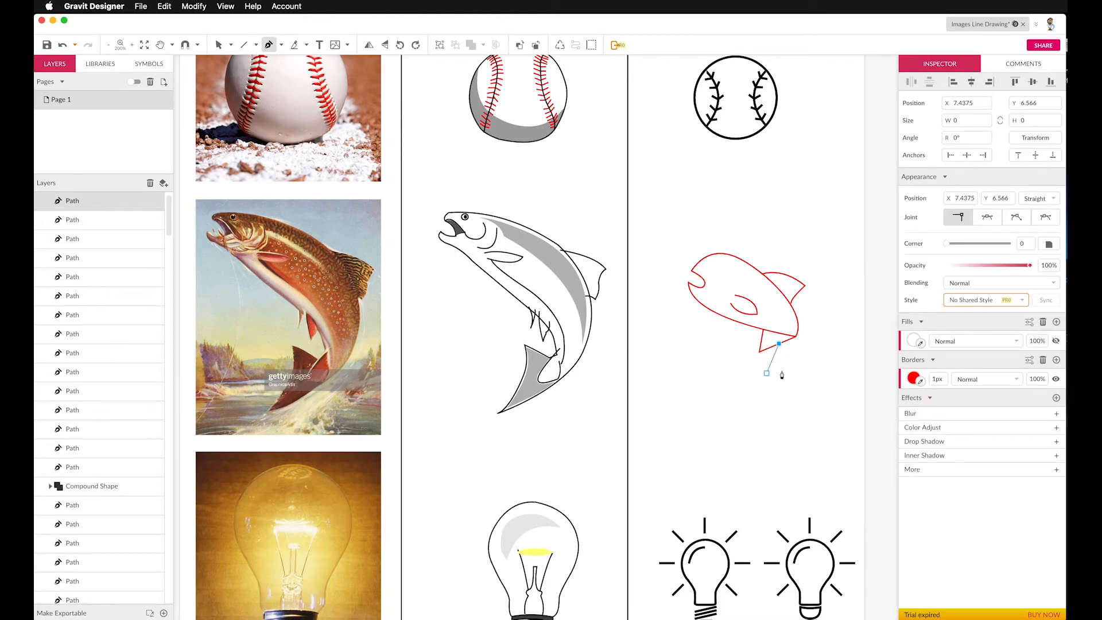
click(771, 381)
drag(771, 382, 757, 385)
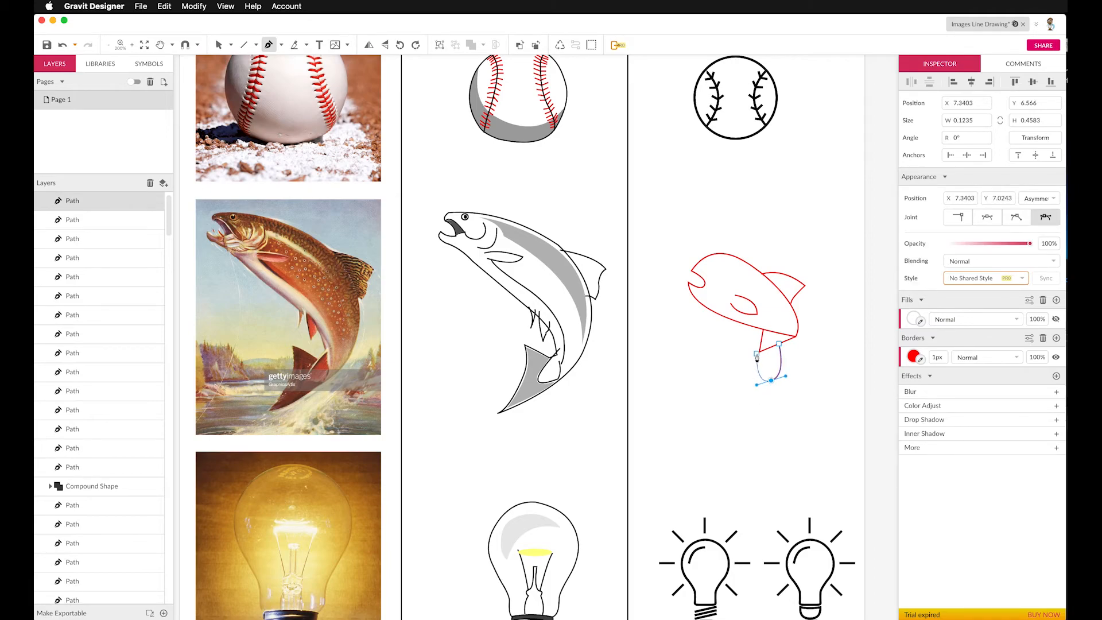
click(771, 380)
drag(759, 356, 730, 350)
drag(764, 335, 788, 335)
key(Escape)
key(Escape)
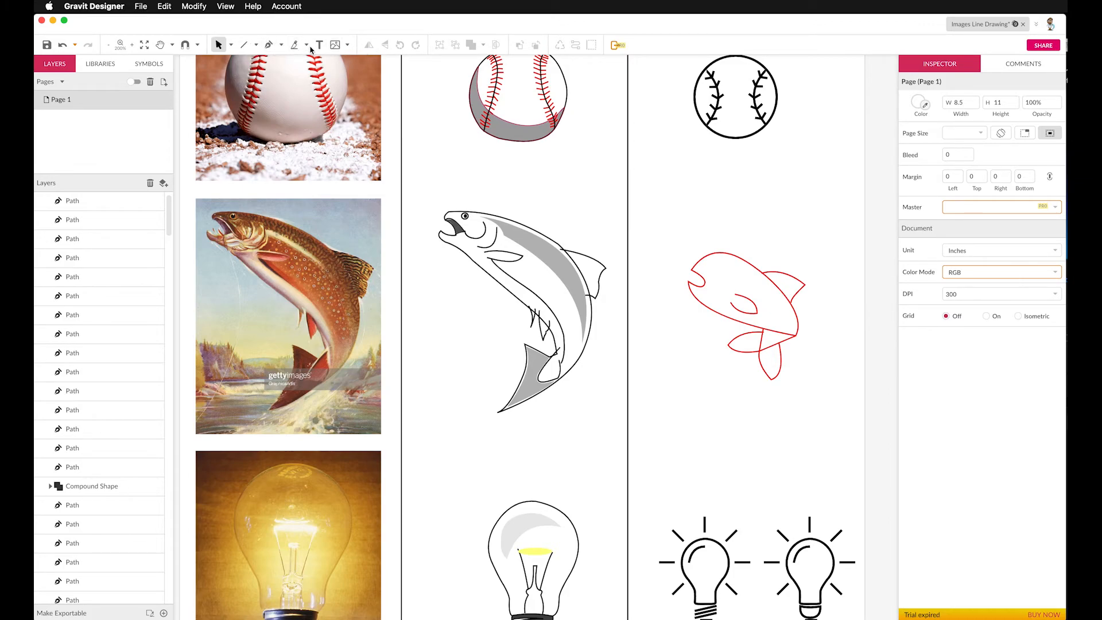
Draw a circle about 0.15 in across on the fish's head as its eye
click(282, 46)
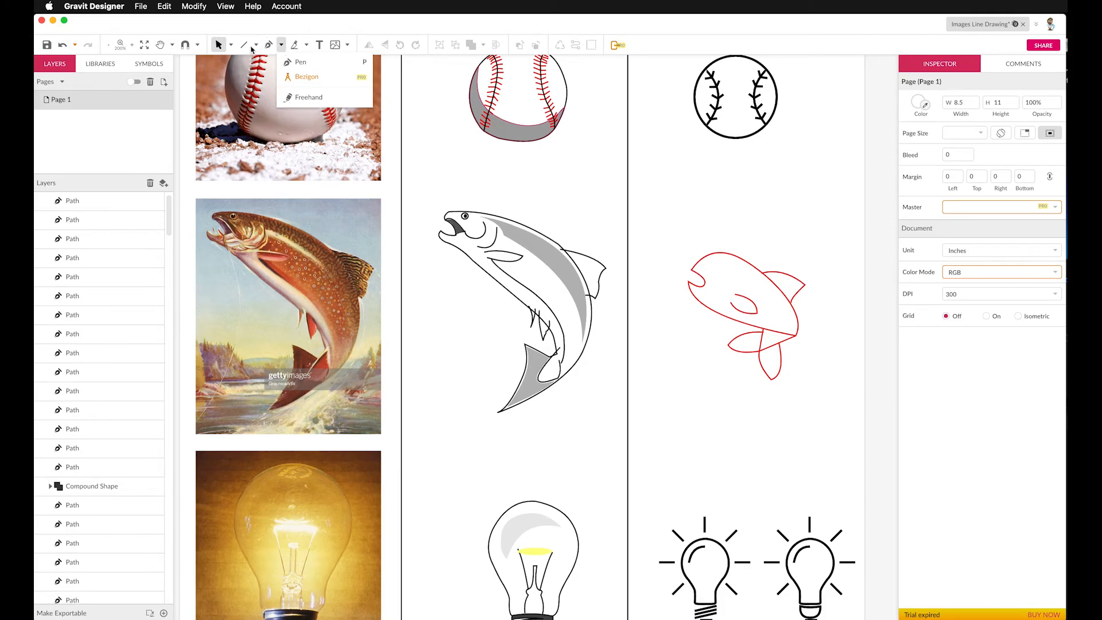
click(255, 46)
click(284, 95)
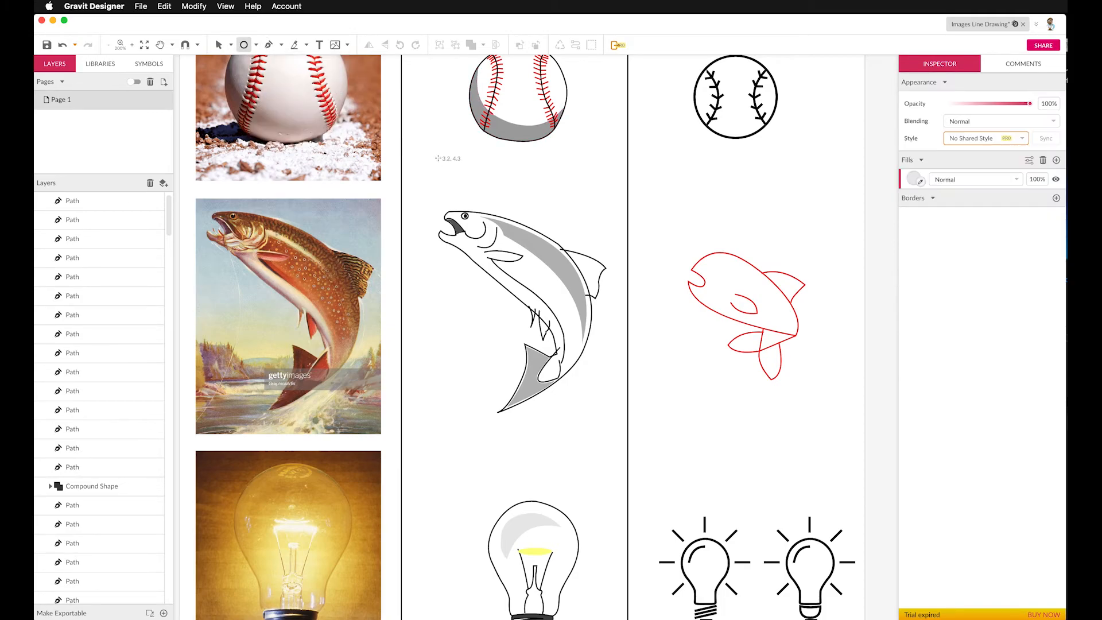
drag(716, 262, 724, 272)
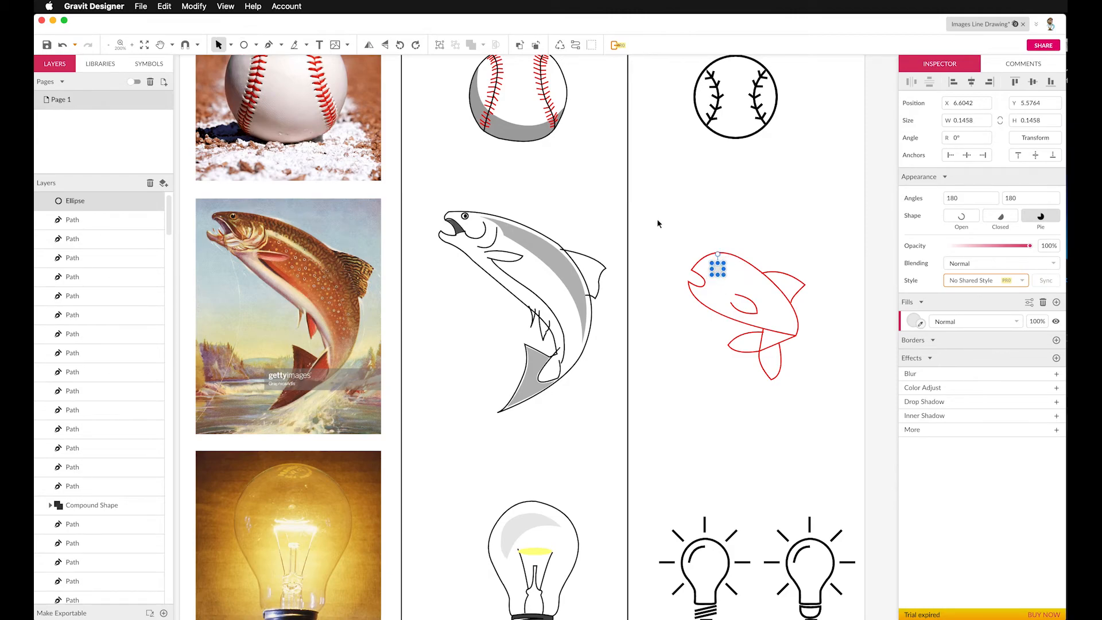
click(669, 232)
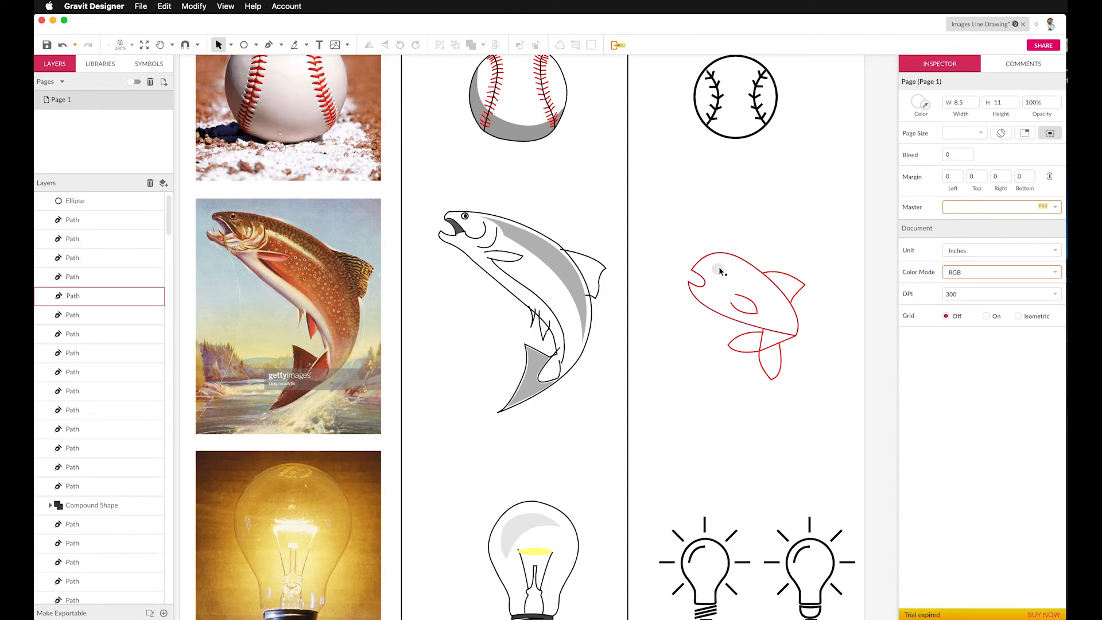
Add a border to the fish's eye circle
click(719, 270)
scroll(712, 273, down, 1)
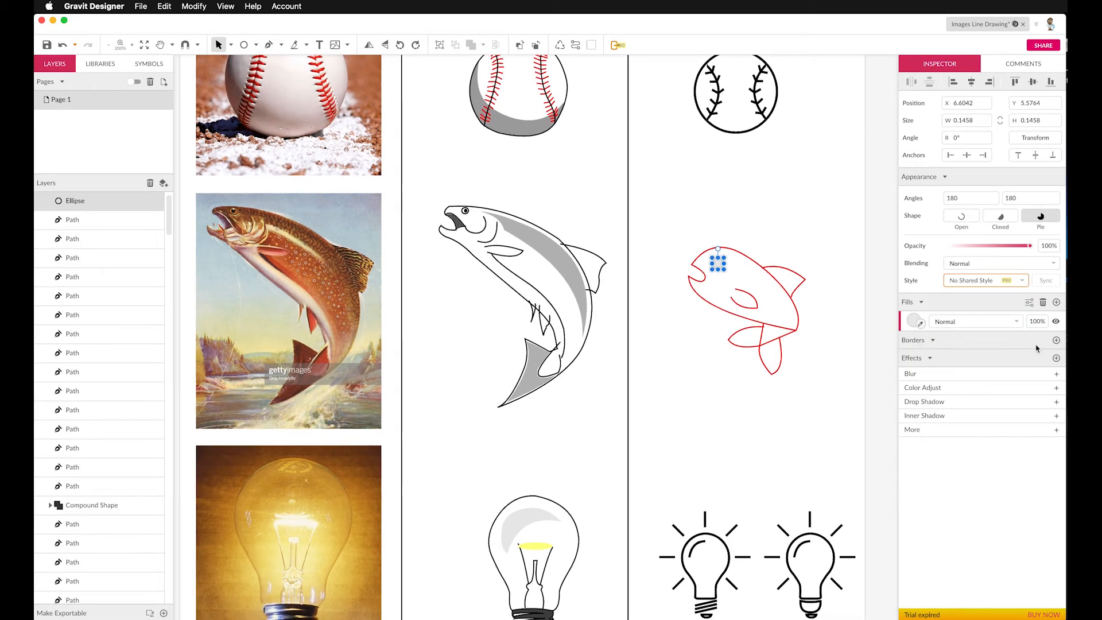
click(1057, 340)
click(682, 203)
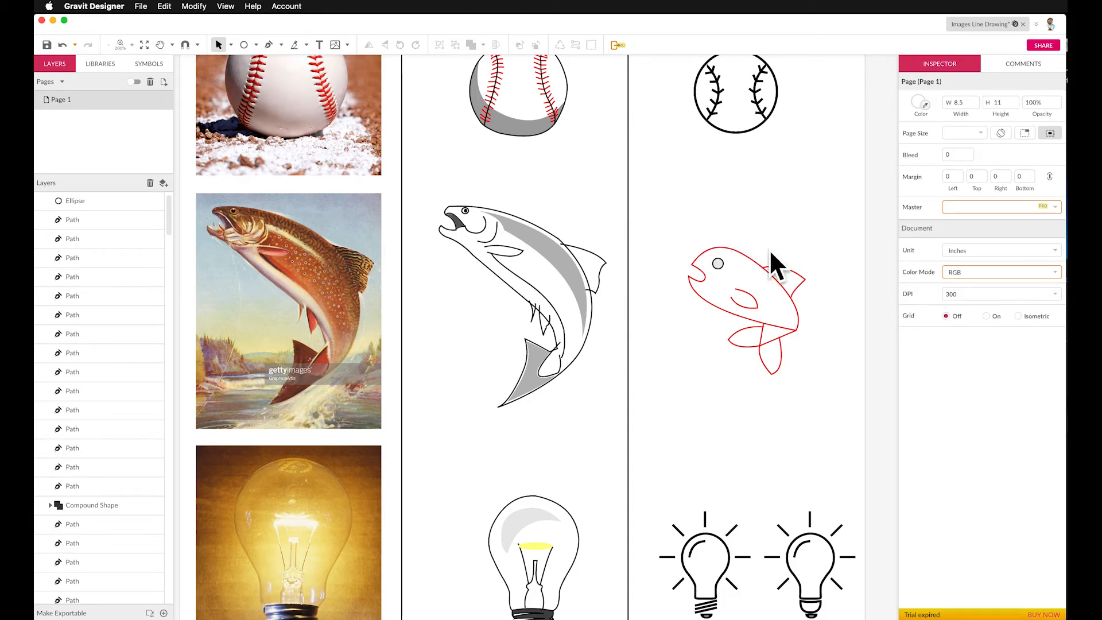
scroll(662, 202, left, 1)
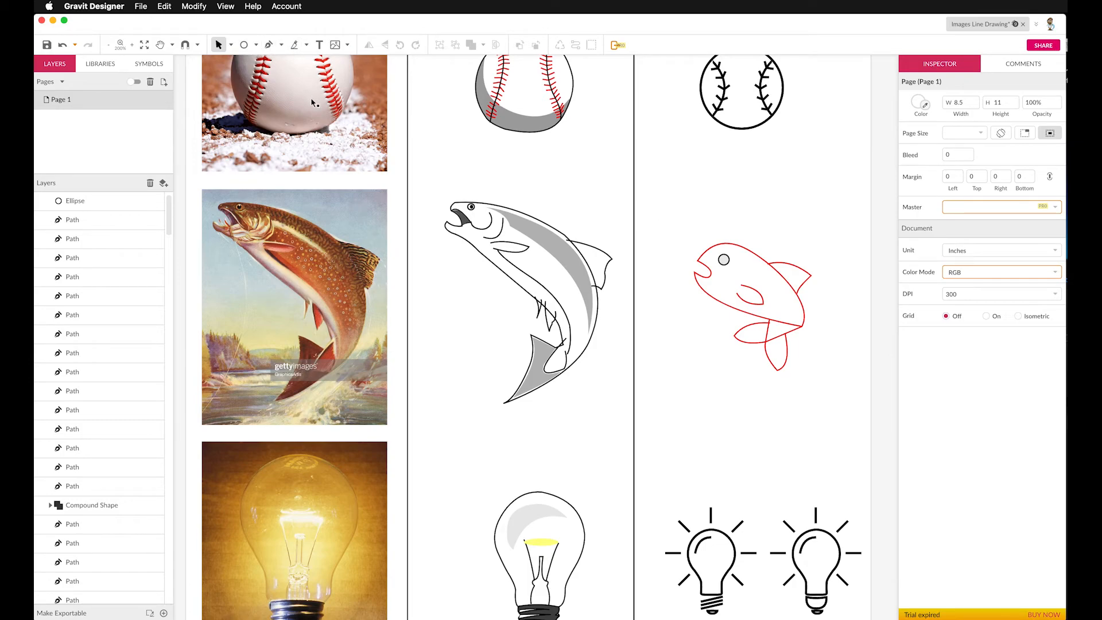
click(256, 46)
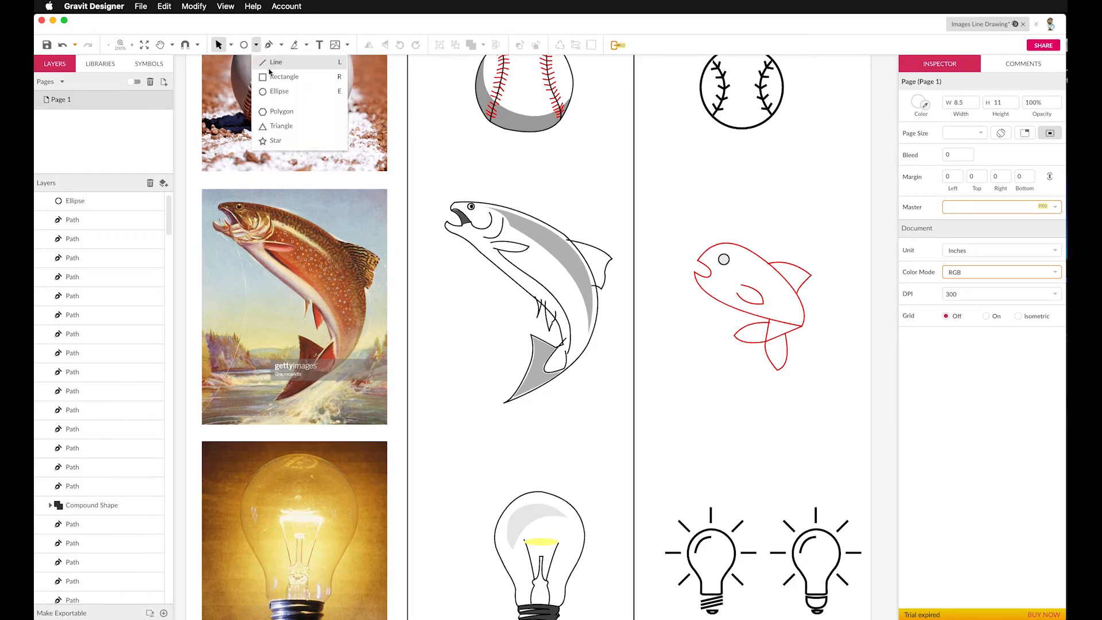
click(525, 165)
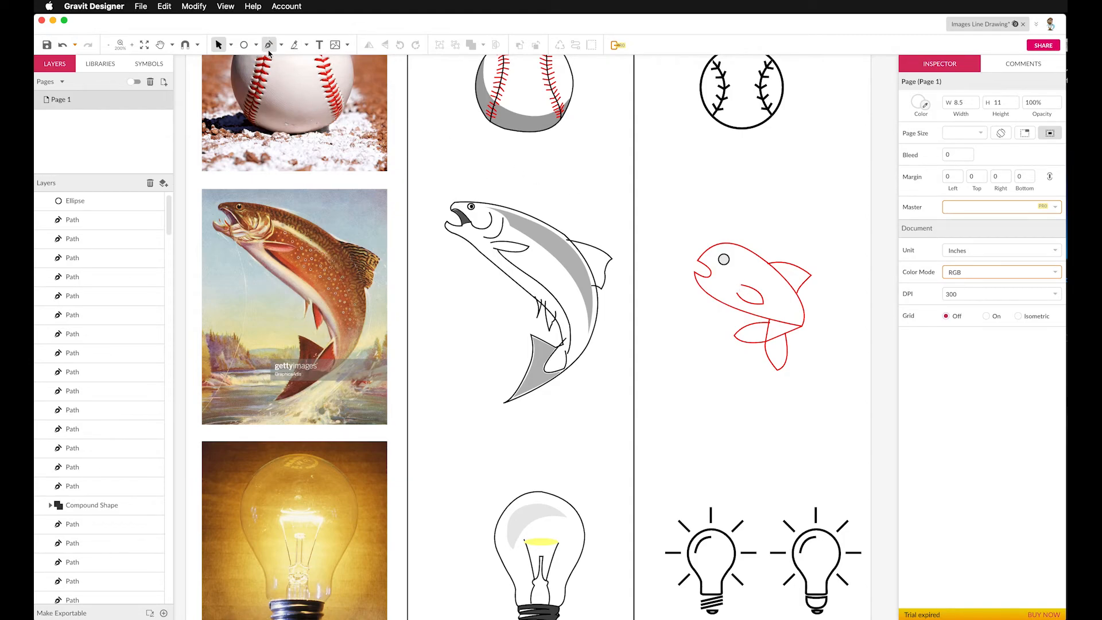
scroll(586, 241, down, 1)
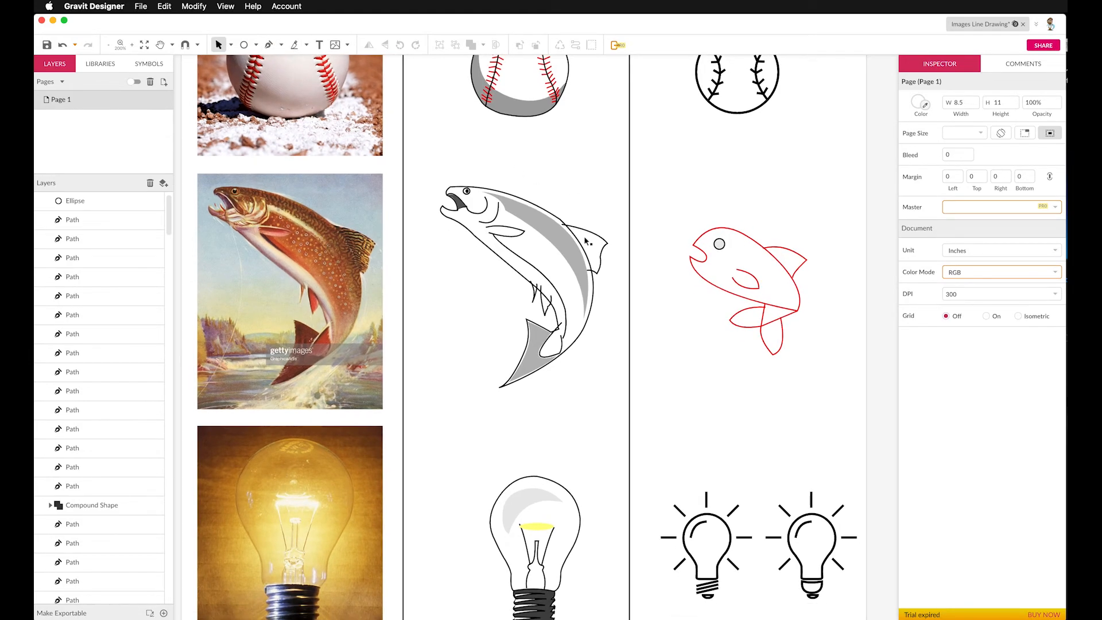
click(256, 45)
click(245, 46)
drag(666, 203, 825, 377)
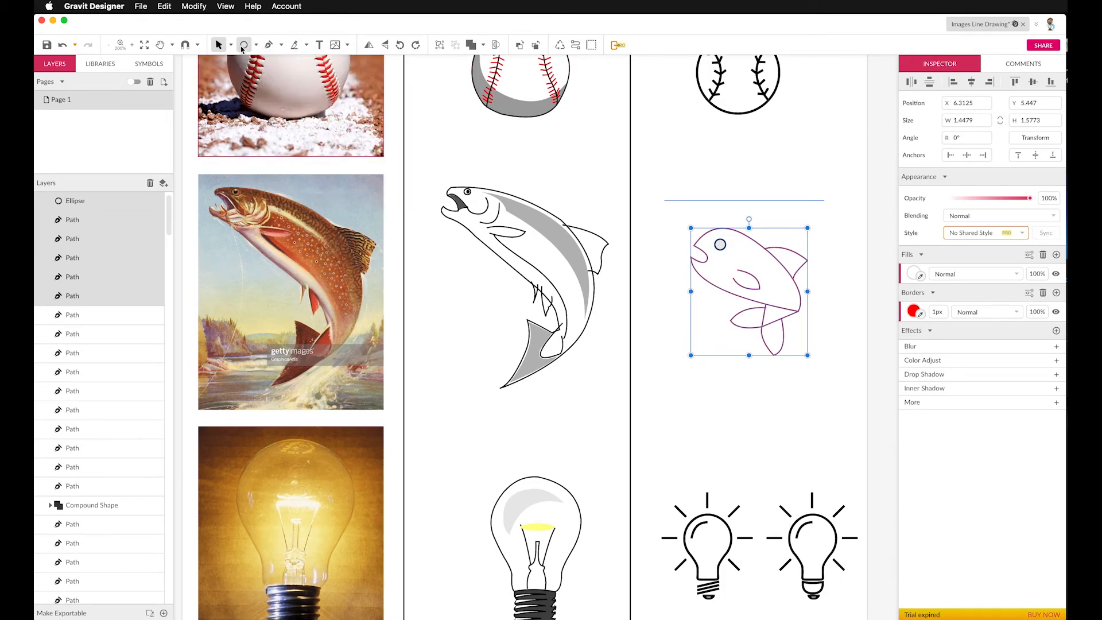
click(712, 186)
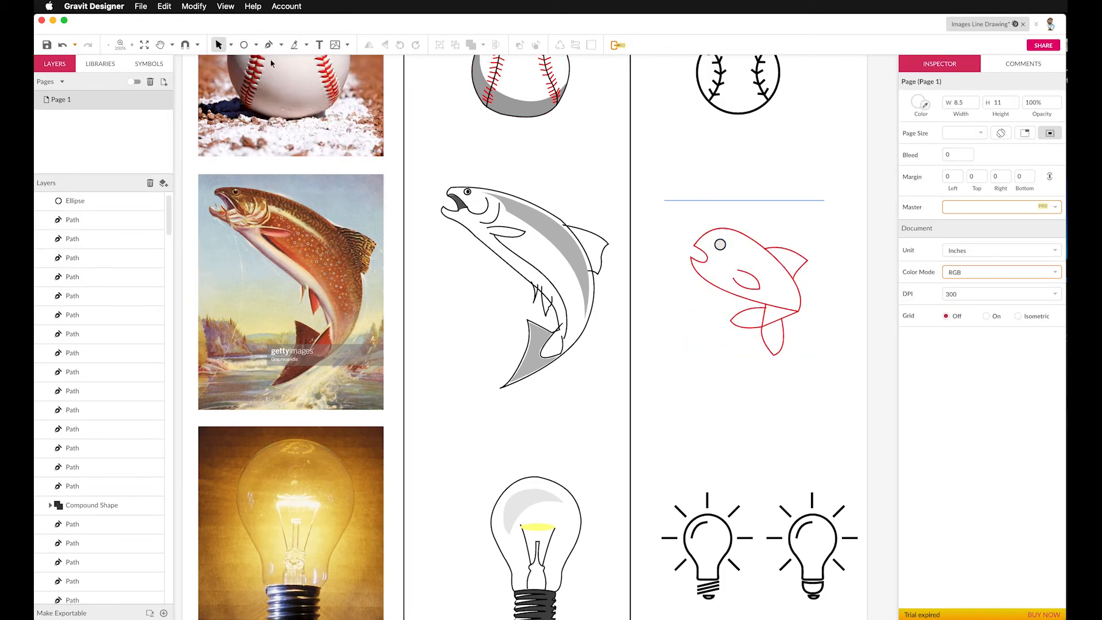
Draw a concentric circle about 0.08 in across inside the fish's eye and add a border to it
click(244, 45)
drag(722, 246, 720, 244)
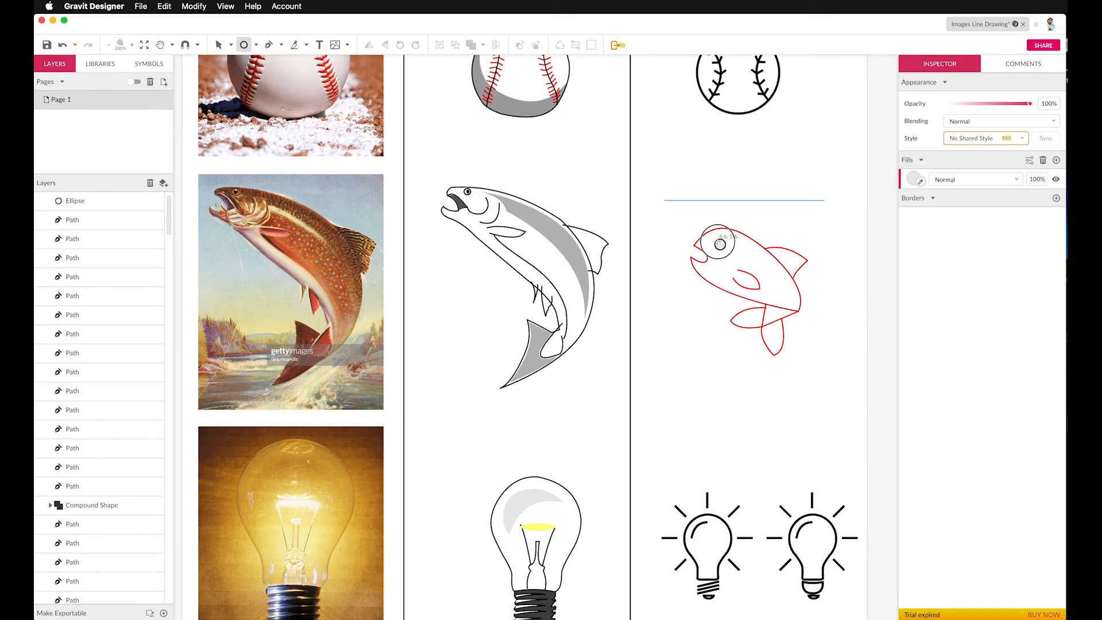
key(v)
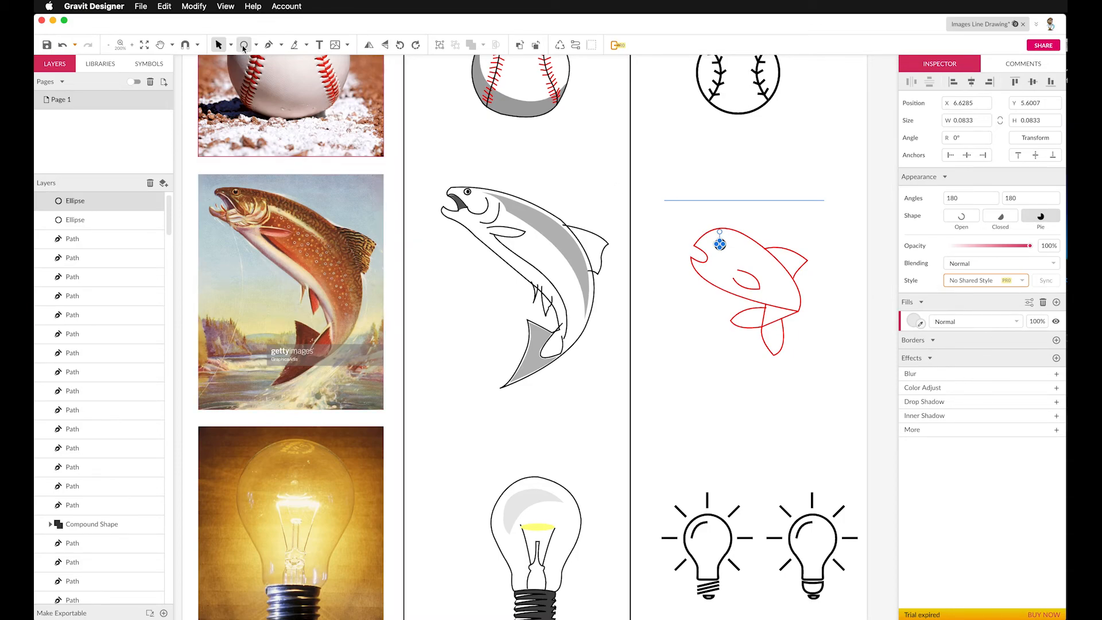
click(680, 174)
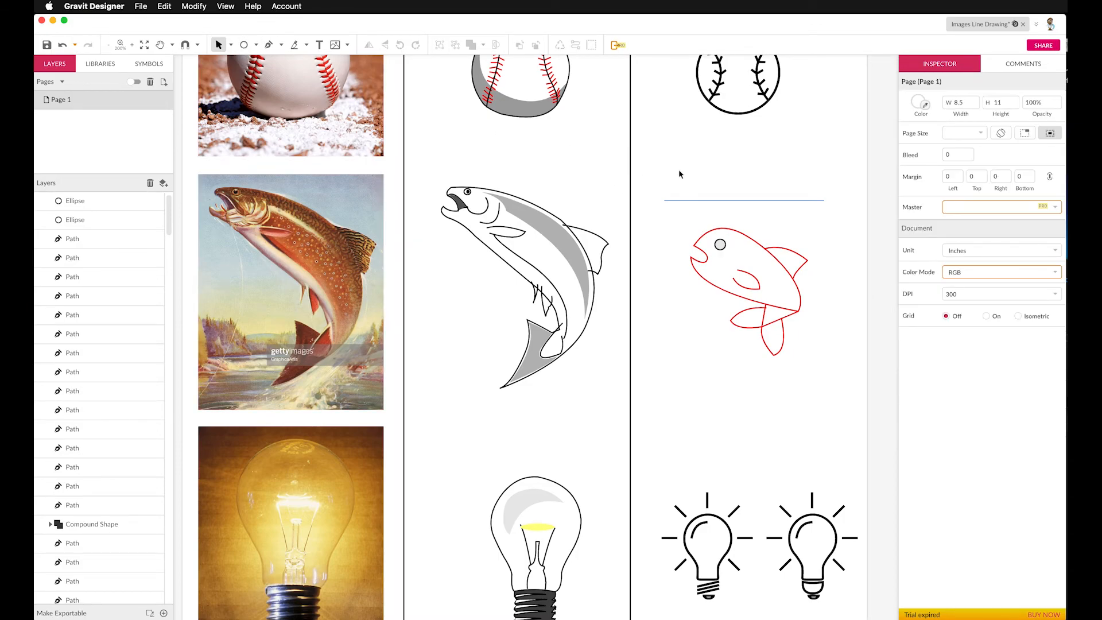
click(720, 244)
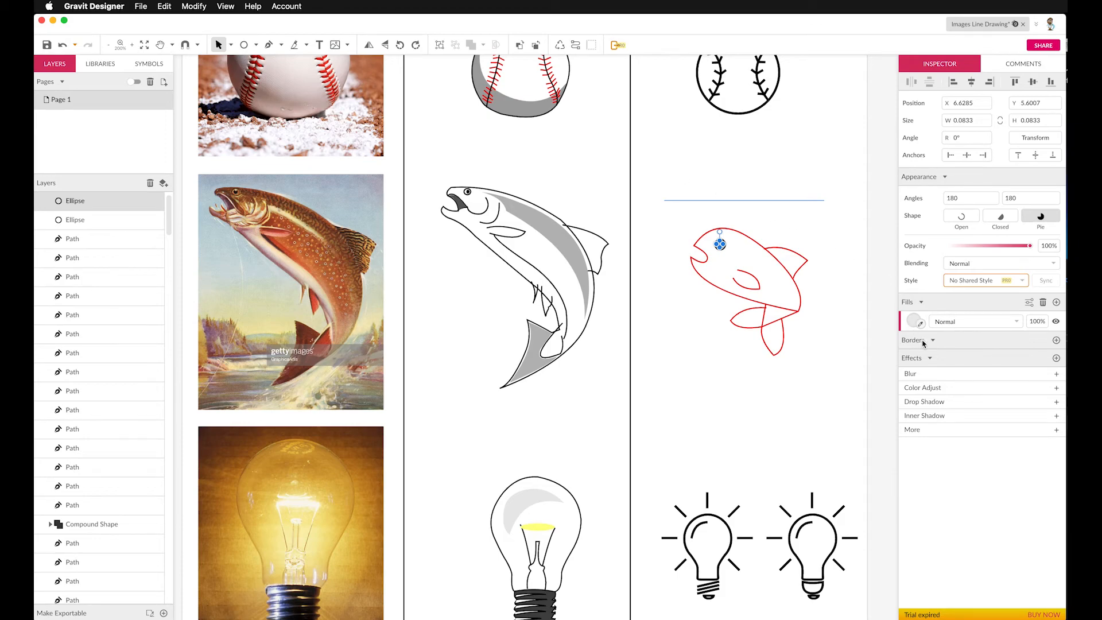
click(1056, 341)
click(759, 182)
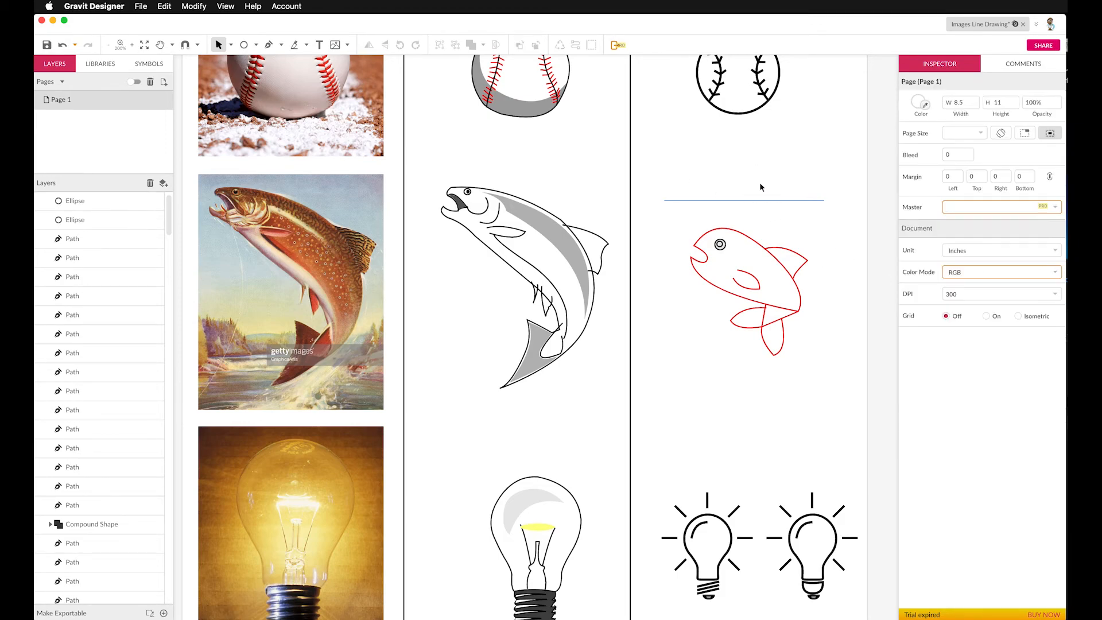
Select all parts of the simplified fish and set their border color to black (#000000)
drag(678, 214, 844, 374)
scroll(822, 279, down, 1)
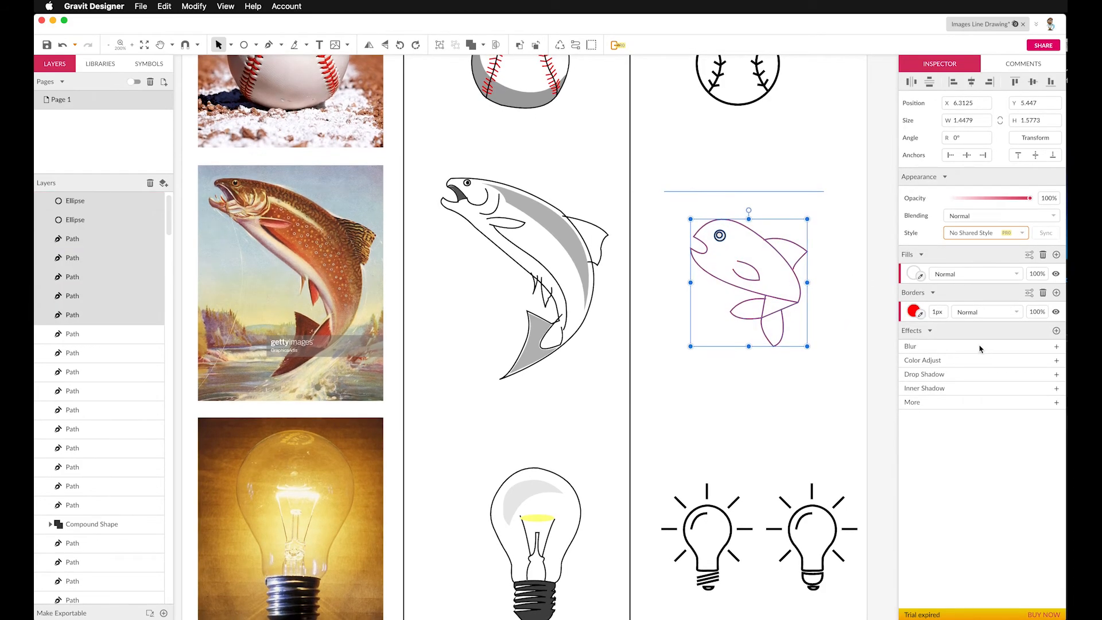
click(914, 312)
drag(955, 388, 891, 419)
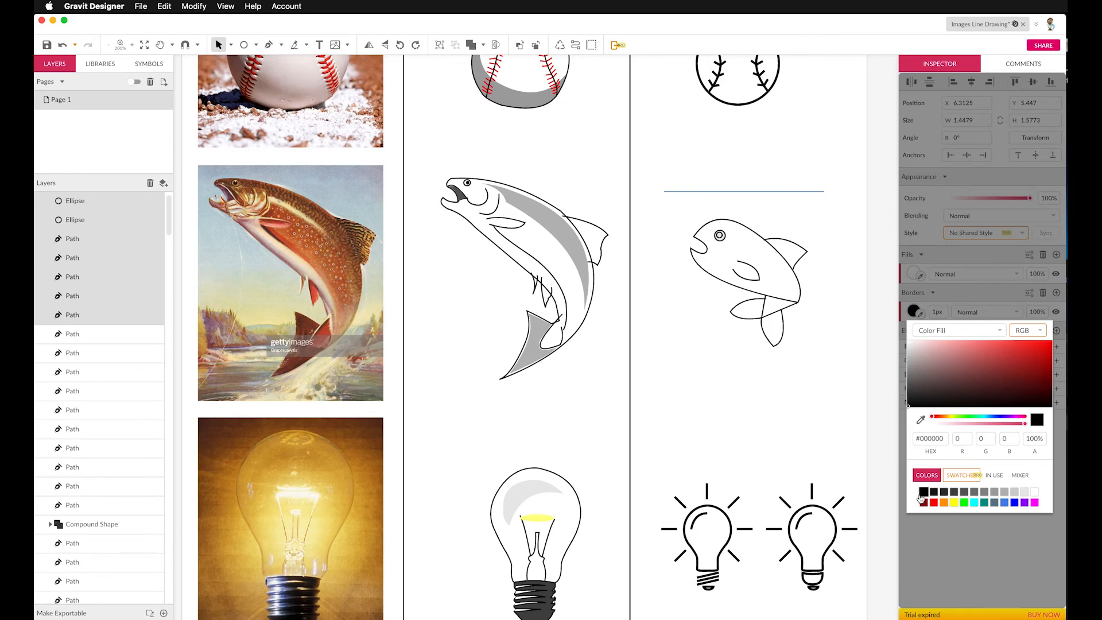
click(988, 560)
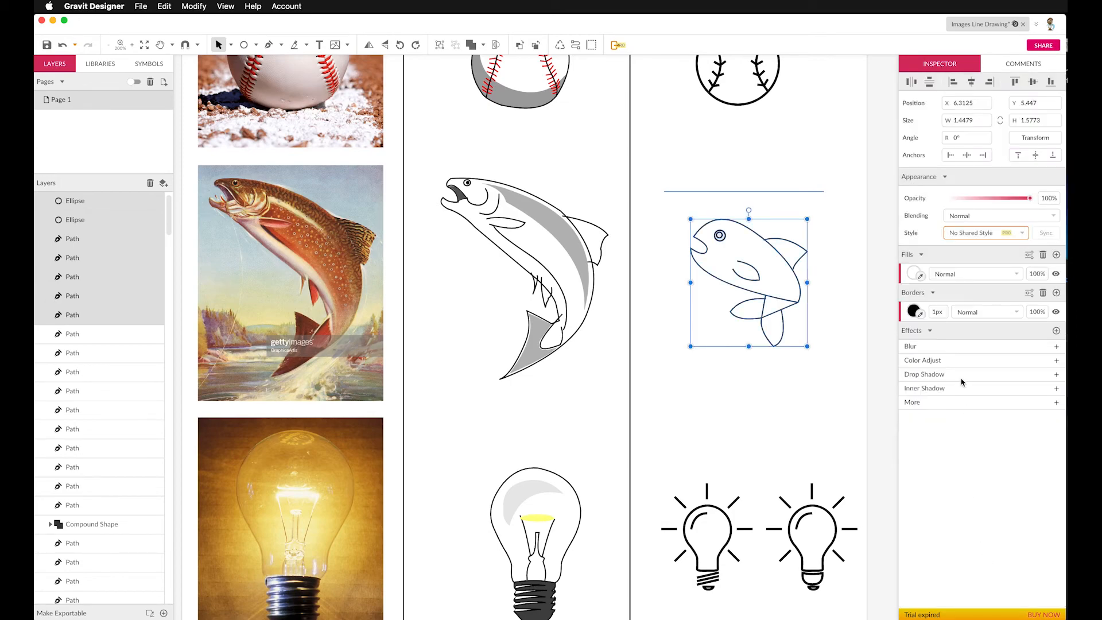
Fill all the selected fish parts with white (#FFFFFF) and deselect them
click(913, 274)
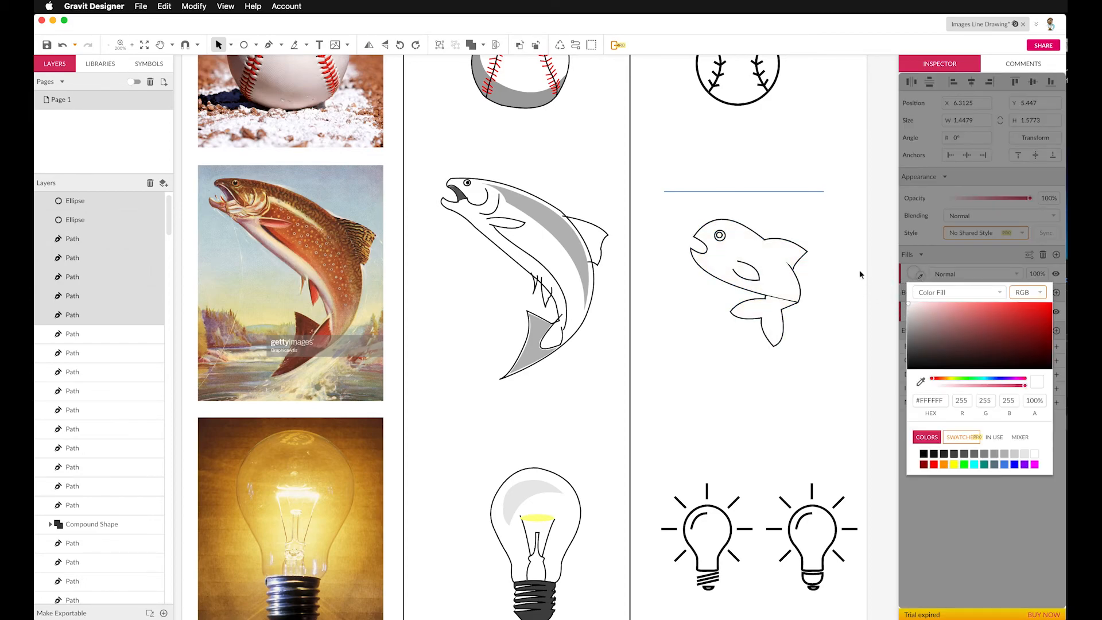
click(789, 228)
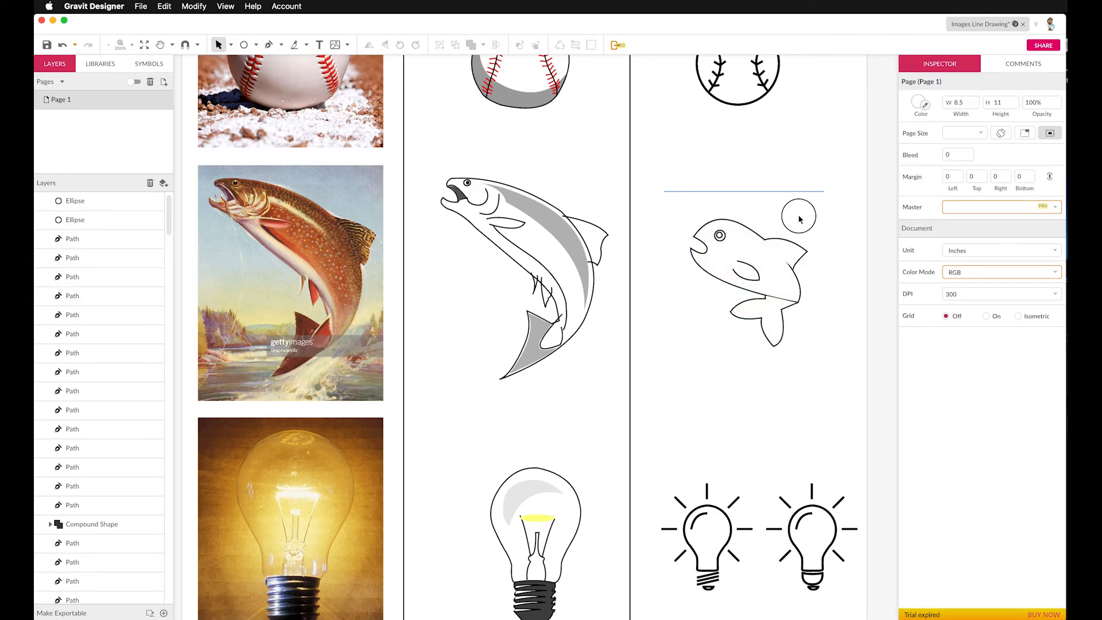
click(708, 153)
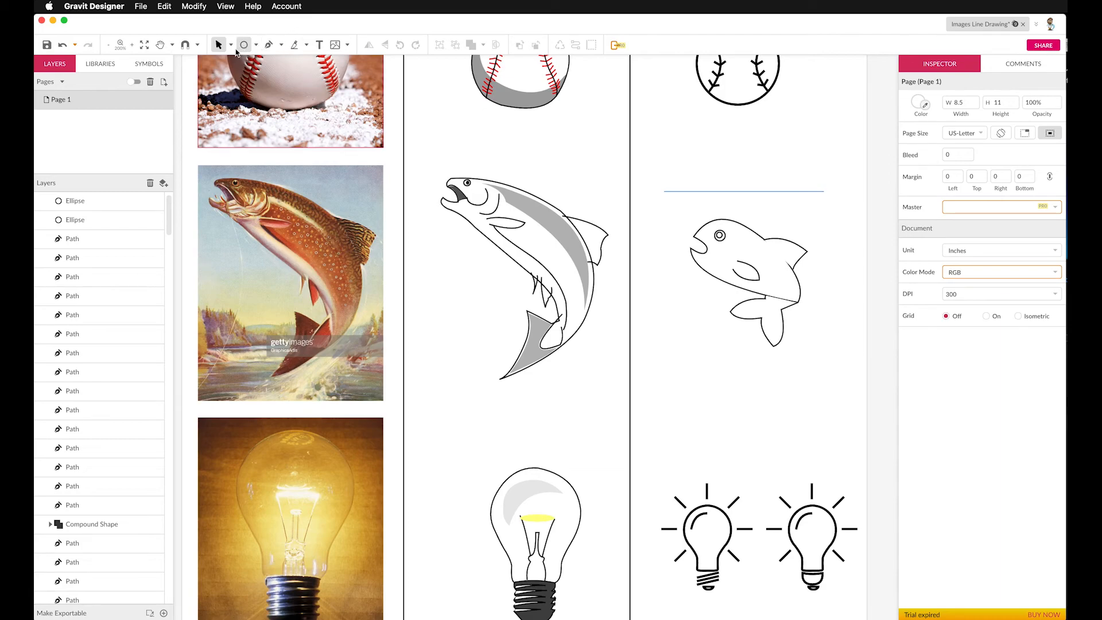
mouse_move(662, 208)
mouse_down()
mouse_move(777, 290)
mouse_move(825, 369)
mouse_move(819, 342)
mouse_up()
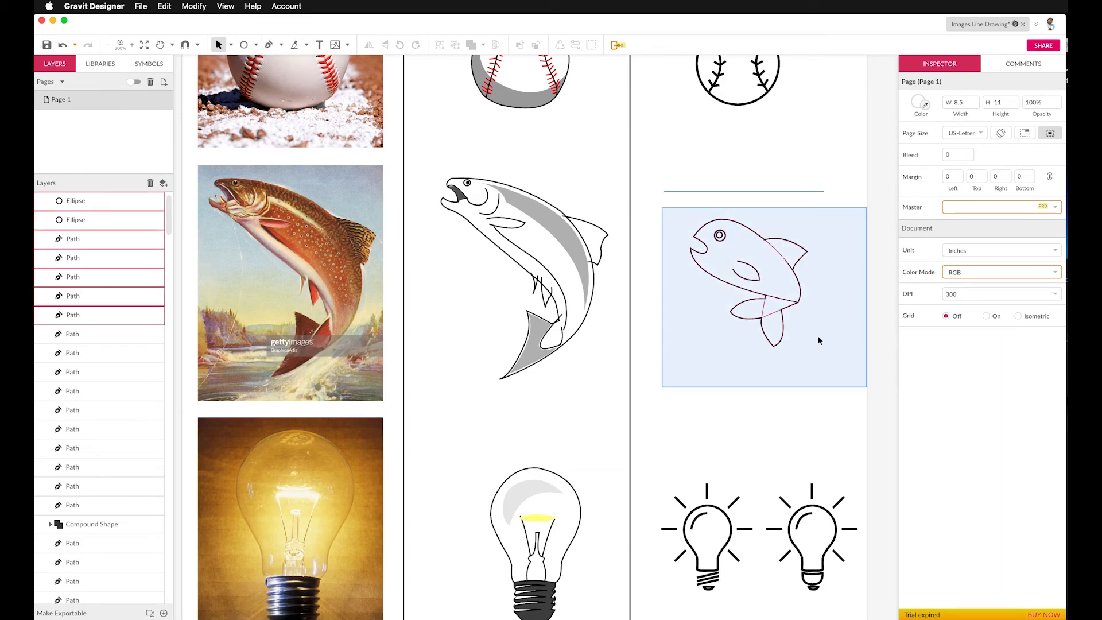
drag(674, 197, 840, 364)
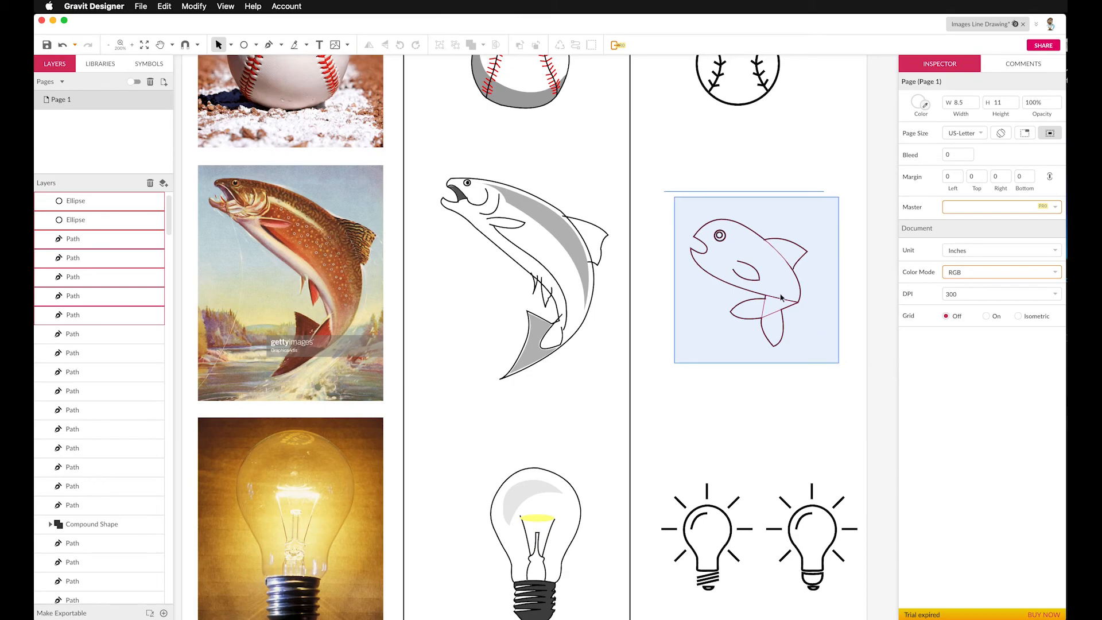
click(683, 187)
Rotate the simplified fish's dorsal fin slightly, to about -1.2°
click(794, 253)
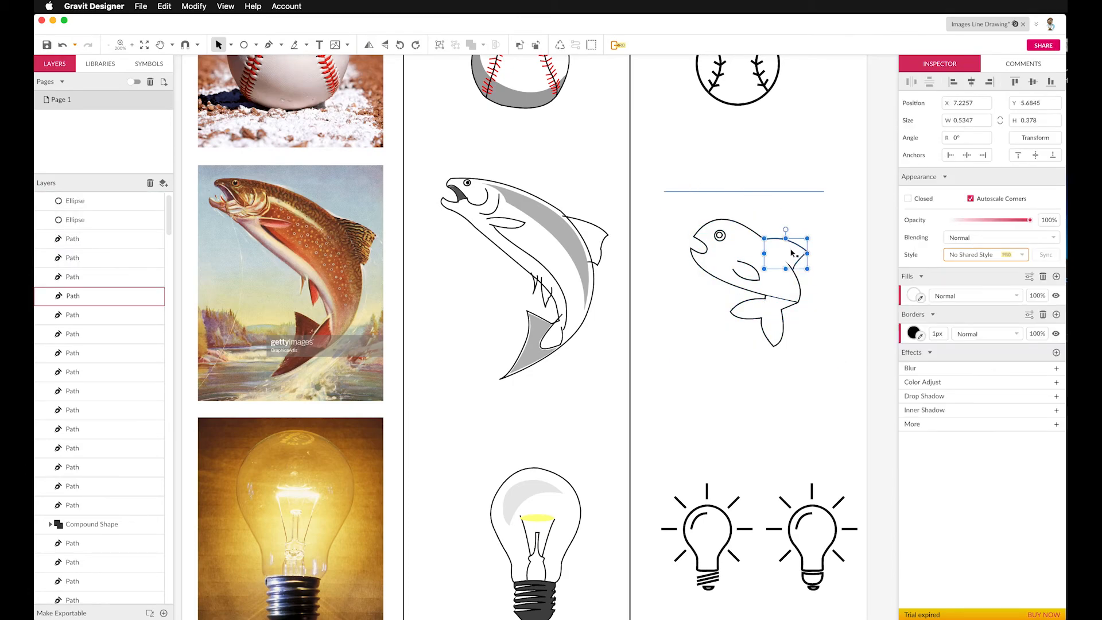
drag(812, 236, 812, 235)
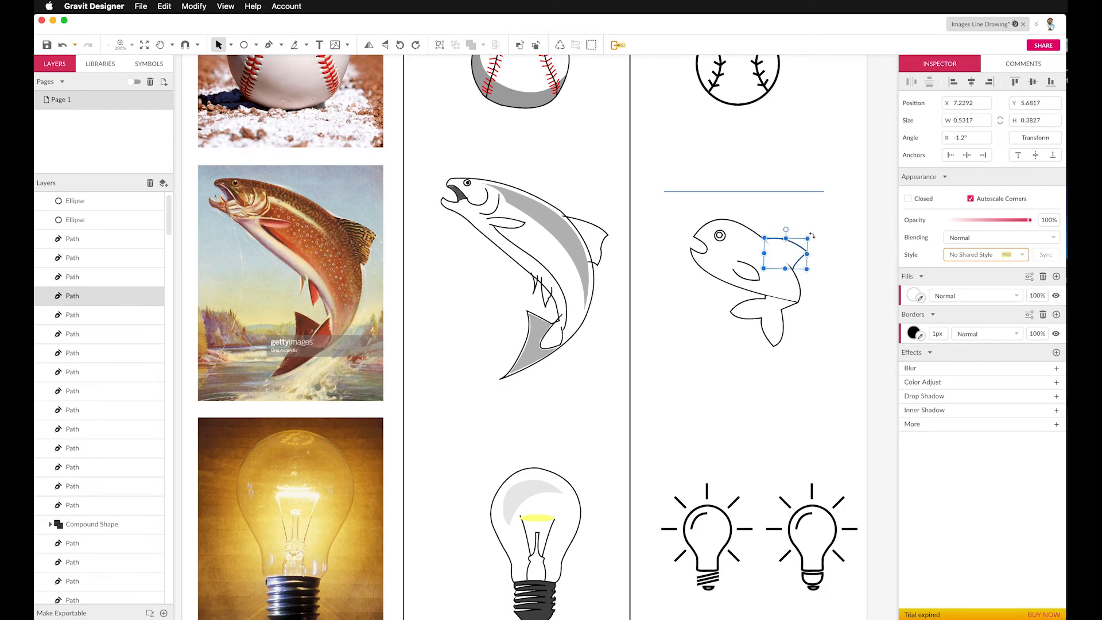
click(729, 177)
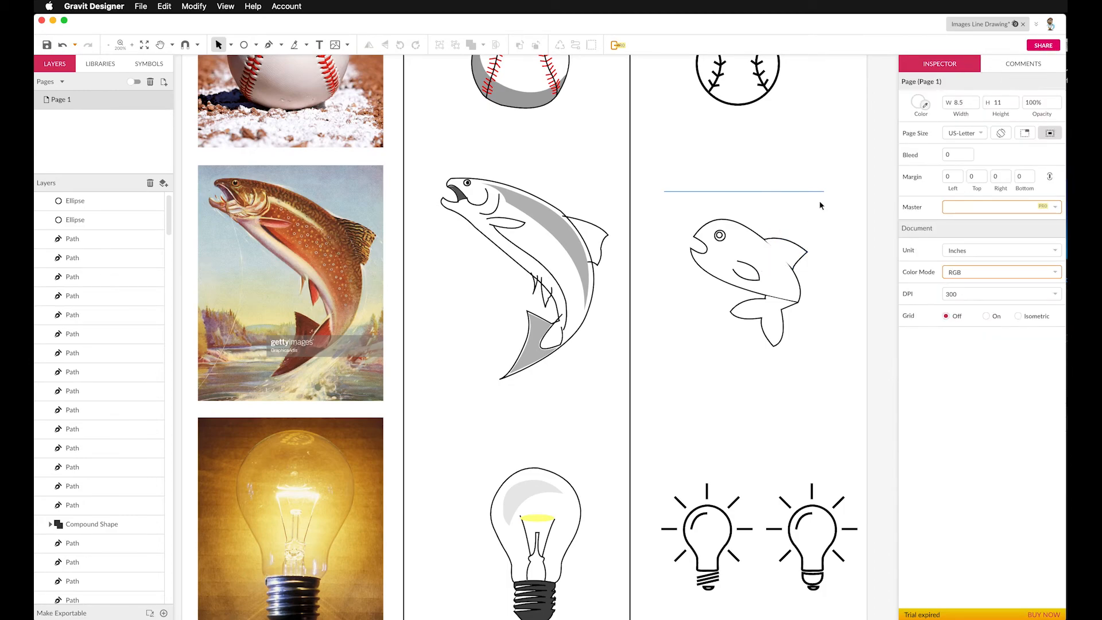
Send the simplified fish's dorsal fin to the back so the body covers its base
click(807, 255)
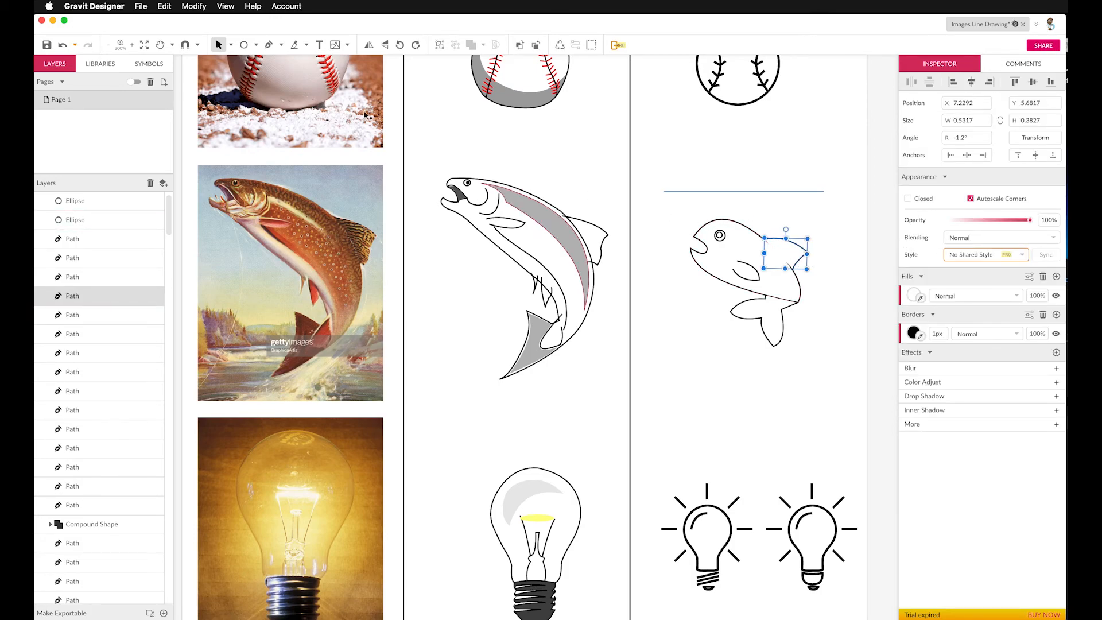
click(195, 7)
mouse_move(211, 21)
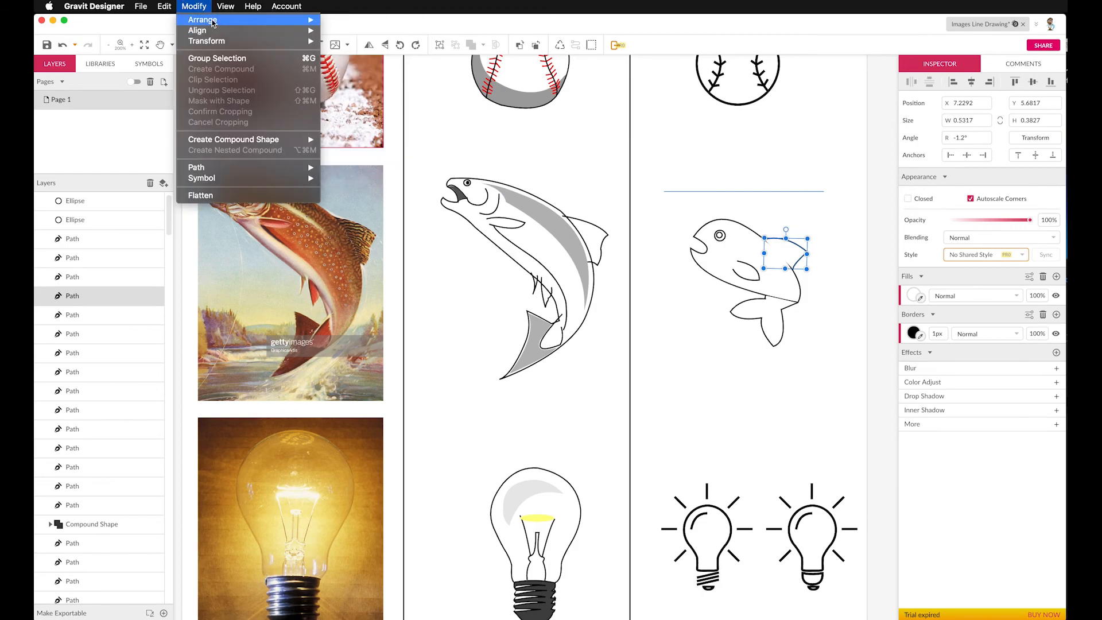
click(361, 45)
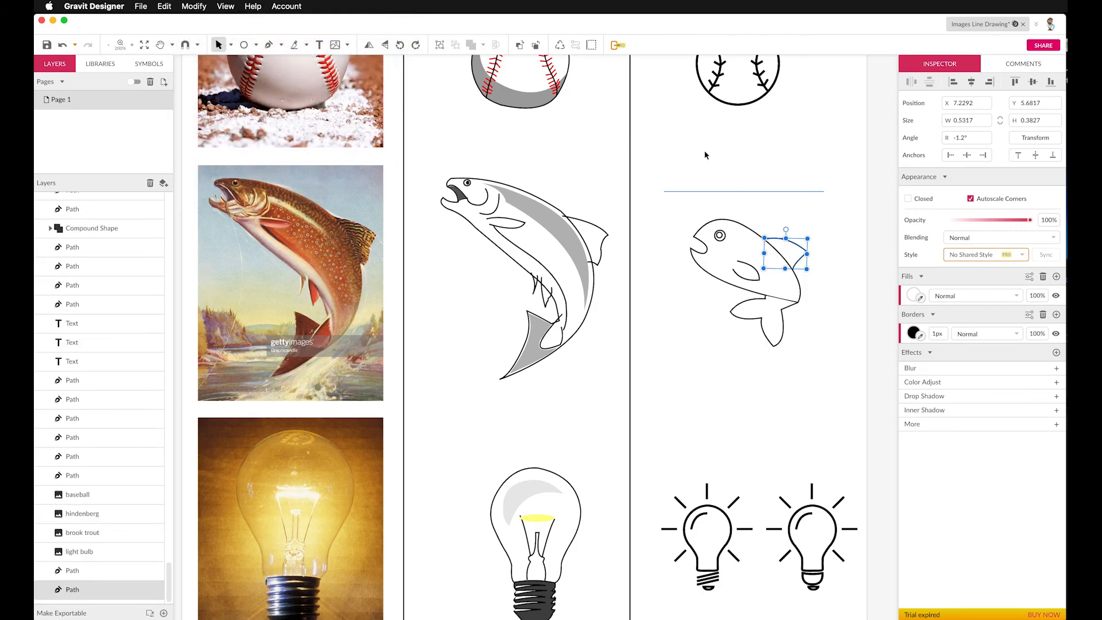
click(721, 182)
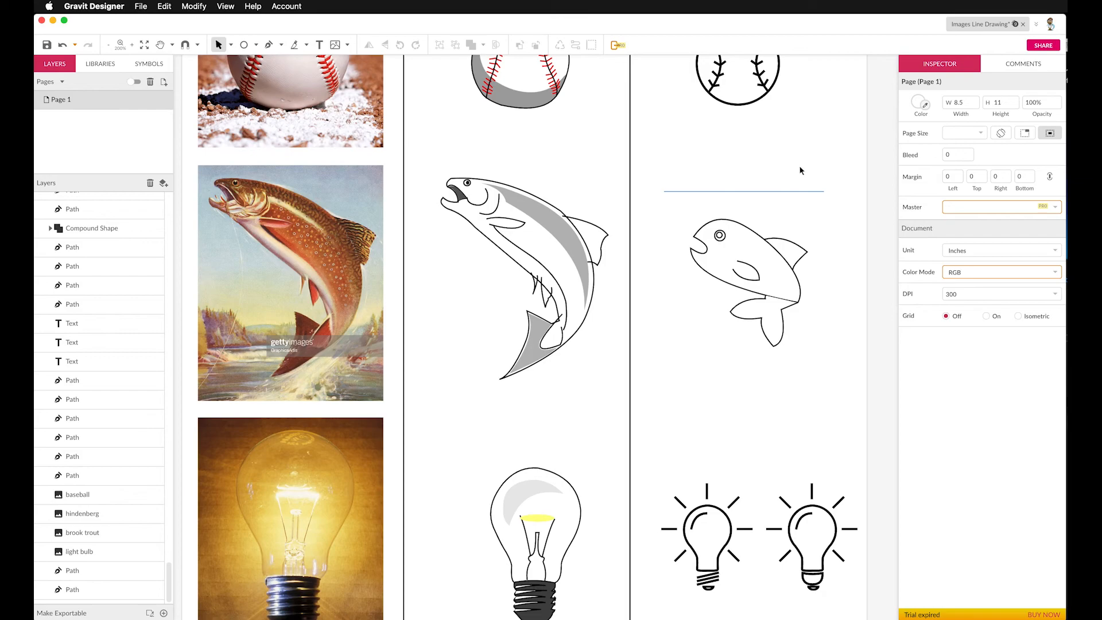
Adjust the side fin's placement inside the fish body, ending at about X 6.85 in, Y 5.88 in
click(760, 273)
drag(761, 273, 754, 269)
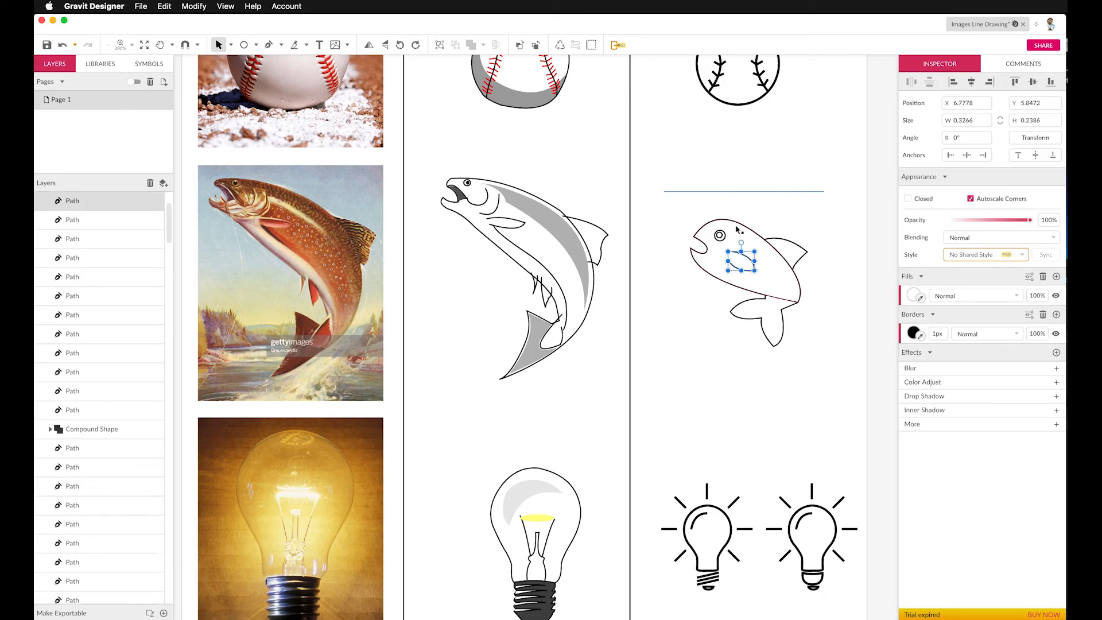
click(688, 174)
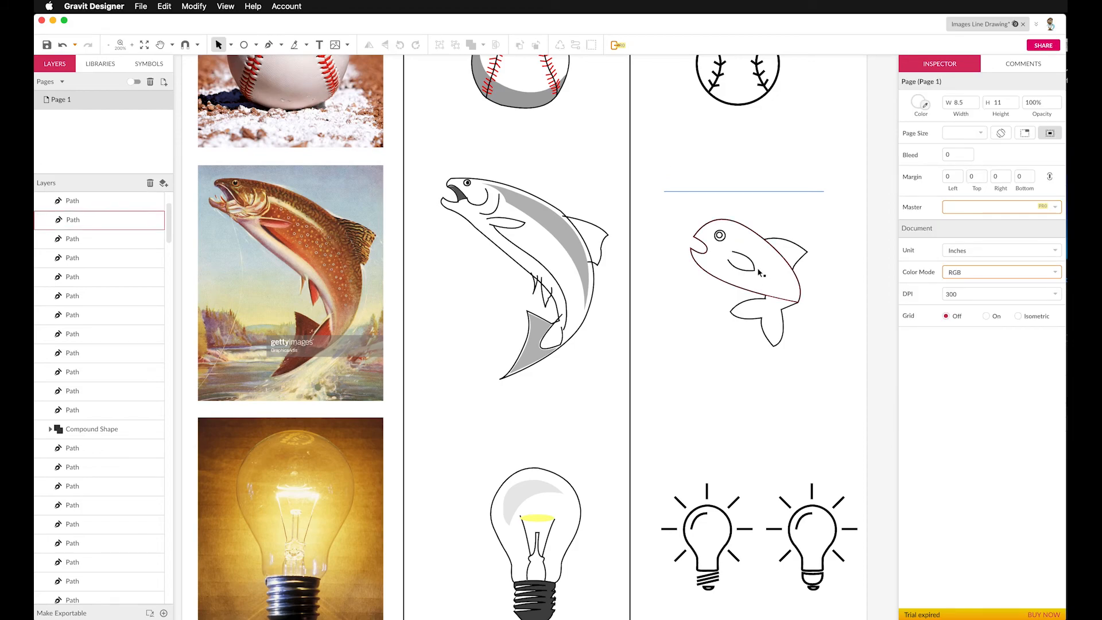
drag(755, 270, 761, 270)
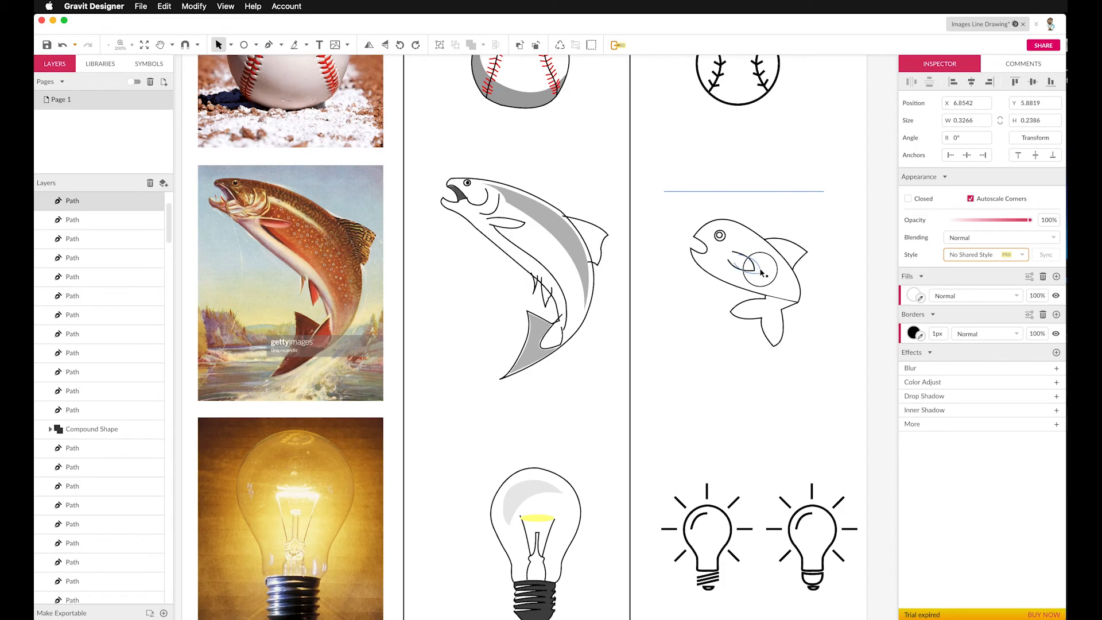
Select the whole simplified fish and move it toward the column's left edge, with its body at about X 5.65 in, Y 5.51 in
click(668, 172)
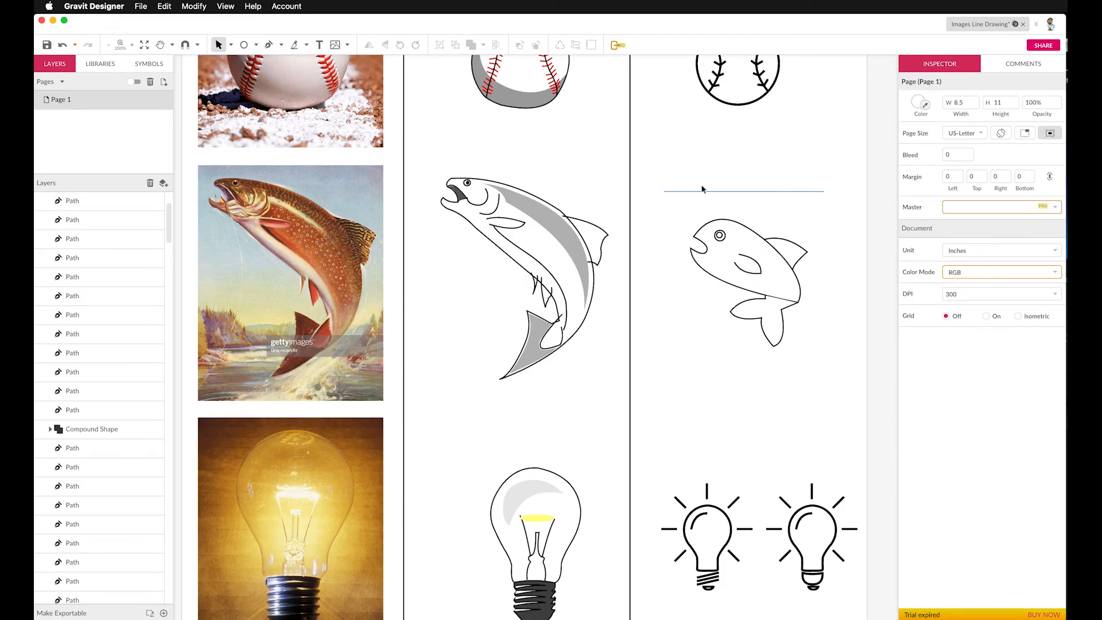
drag(682, 208, 834, 363)
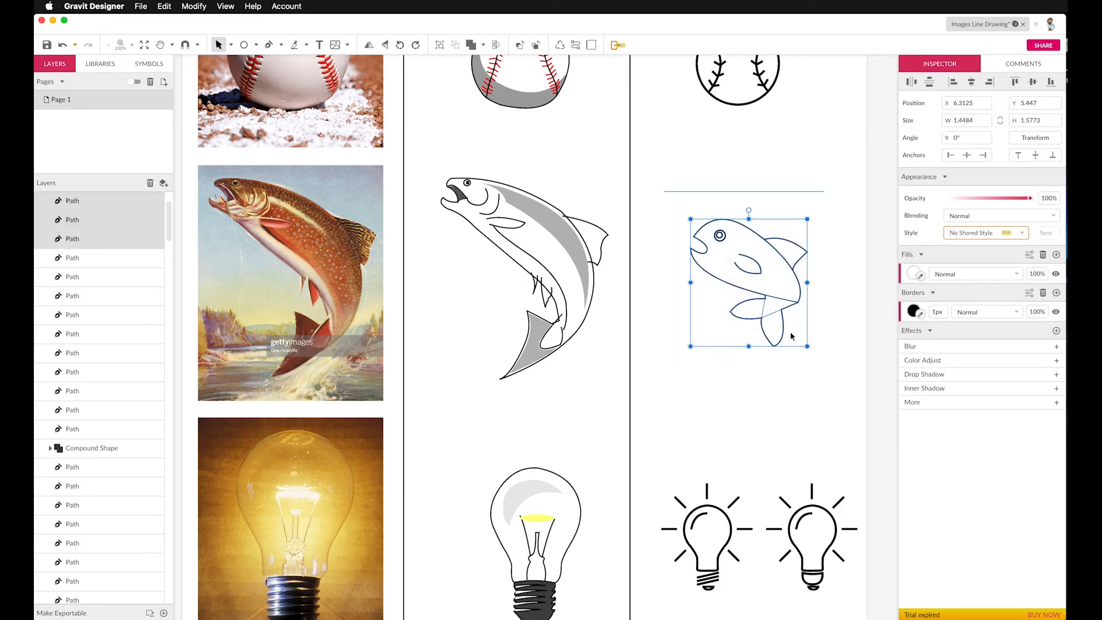
drag(788, 313, 740, 315)
click(666, 211)
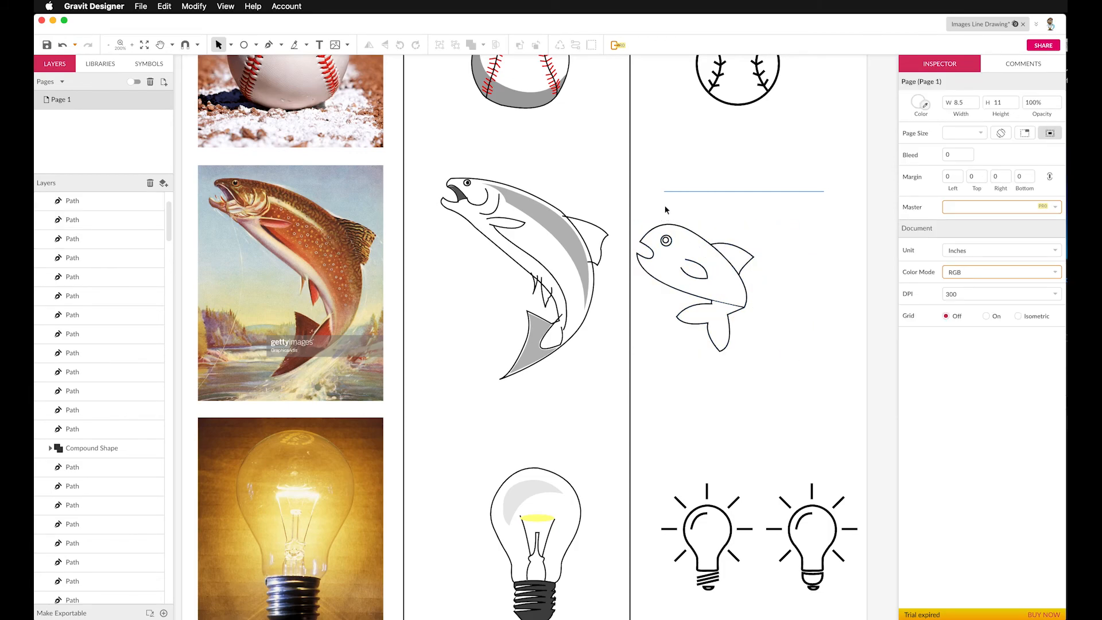
Duplicate the simplified fish's body outline and place the copy beside the fish's tail, at about X 7.08 in, Y 6.41 in
click(696, 237)
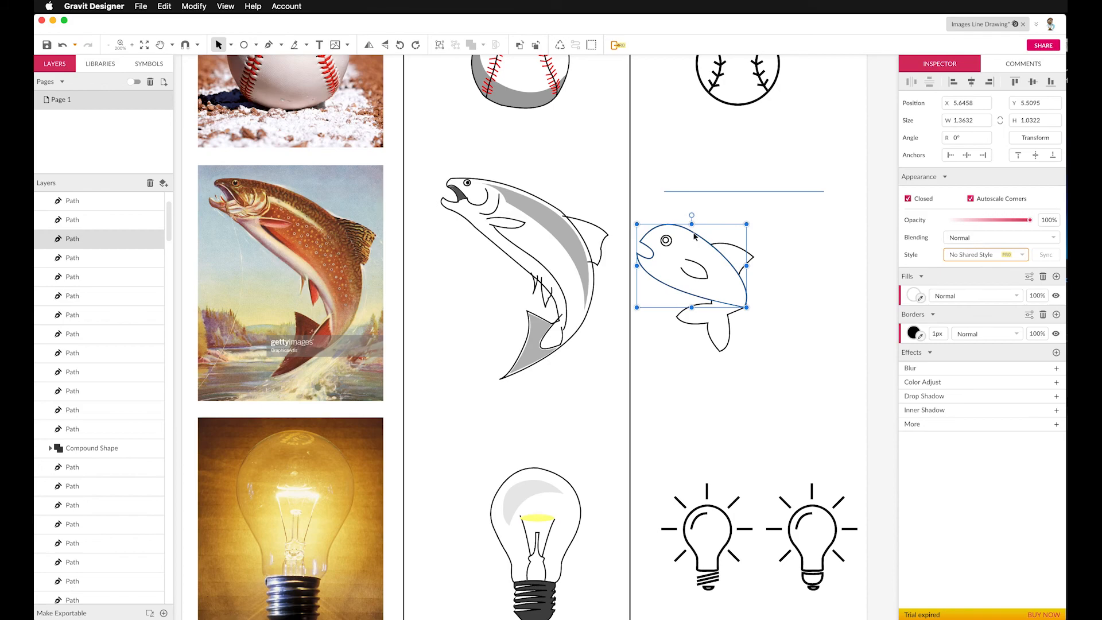
key(super+z)
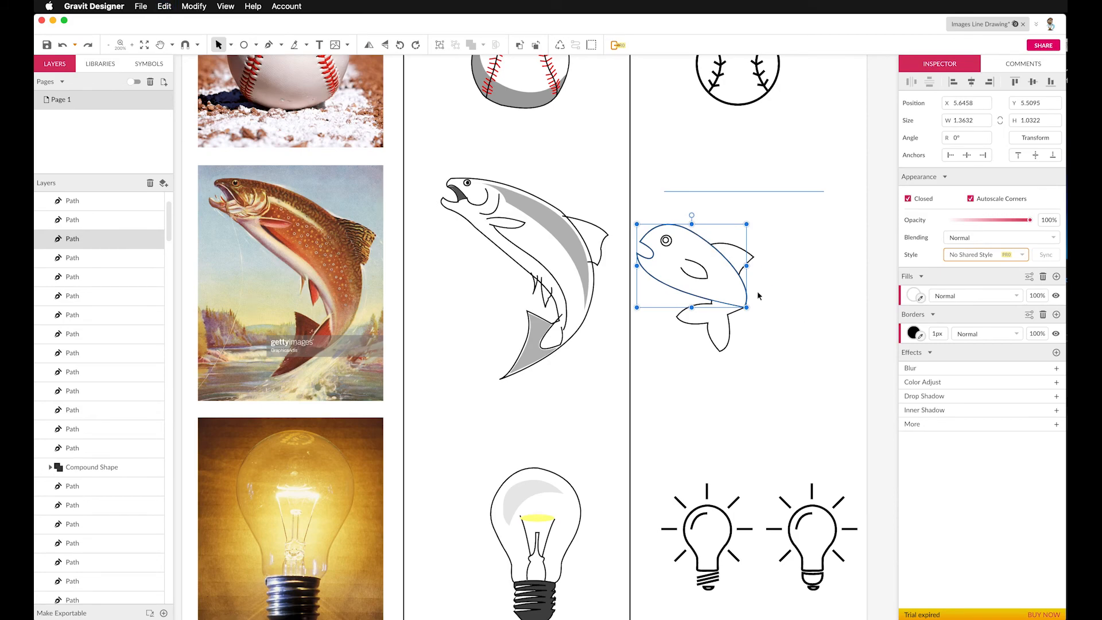
drag(743, 284, 859, 357)
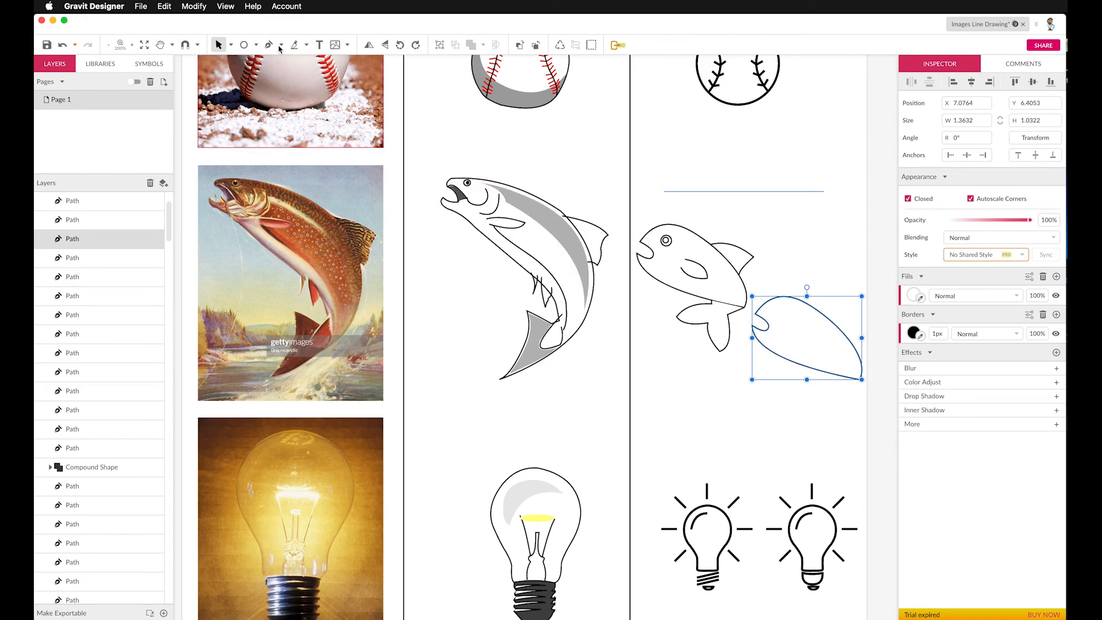
Lengthen the body copy by pulling its tail-end anchor outward, making the outline about 1.72 × 1.29 in, and return to the Pointer tool
click(231, 45)
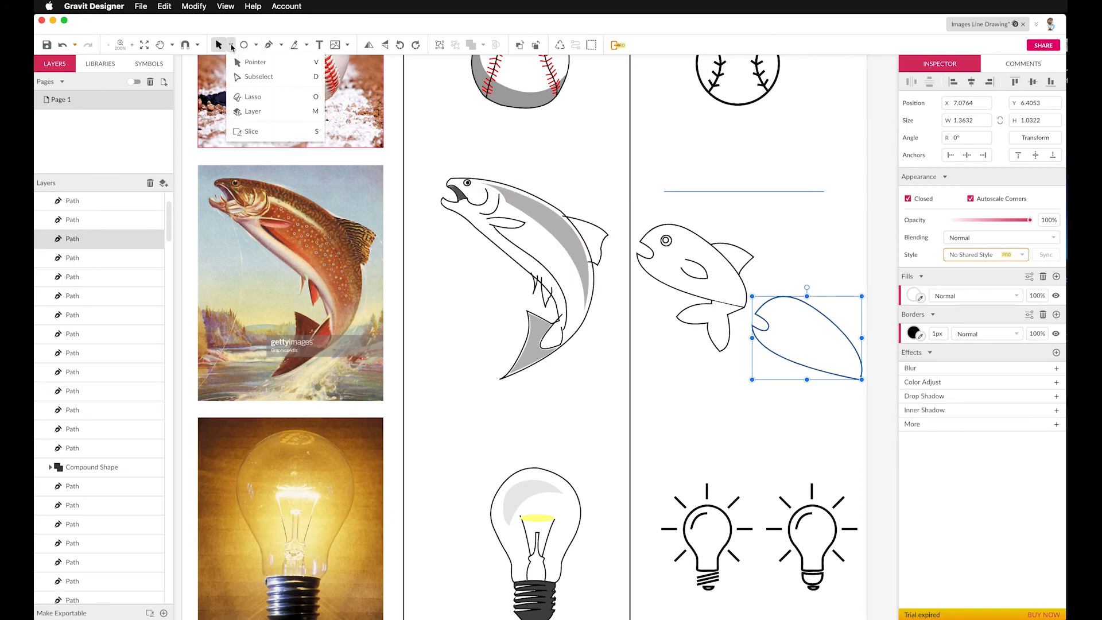
click(262, 77)
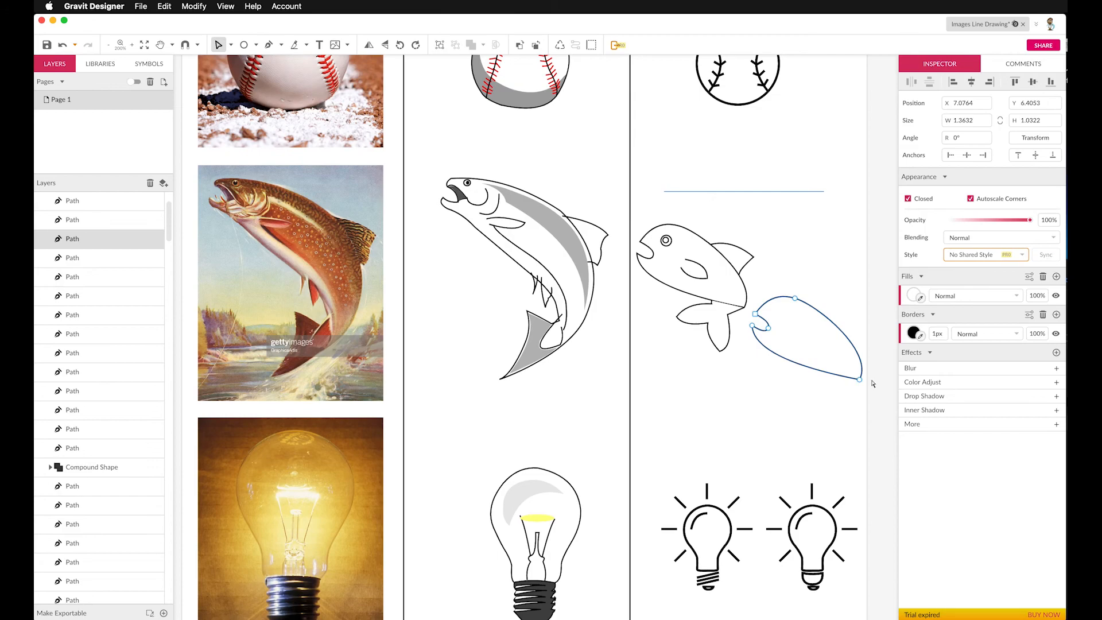
drag(861, 381, 890, 400)
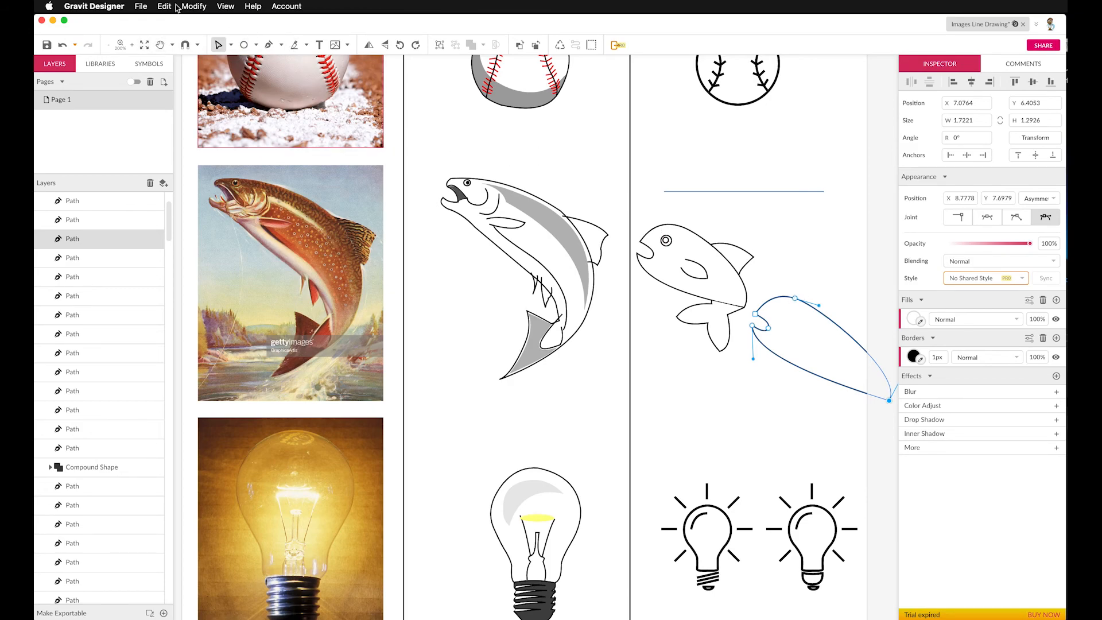
click(230, 45)
click(258, 63)
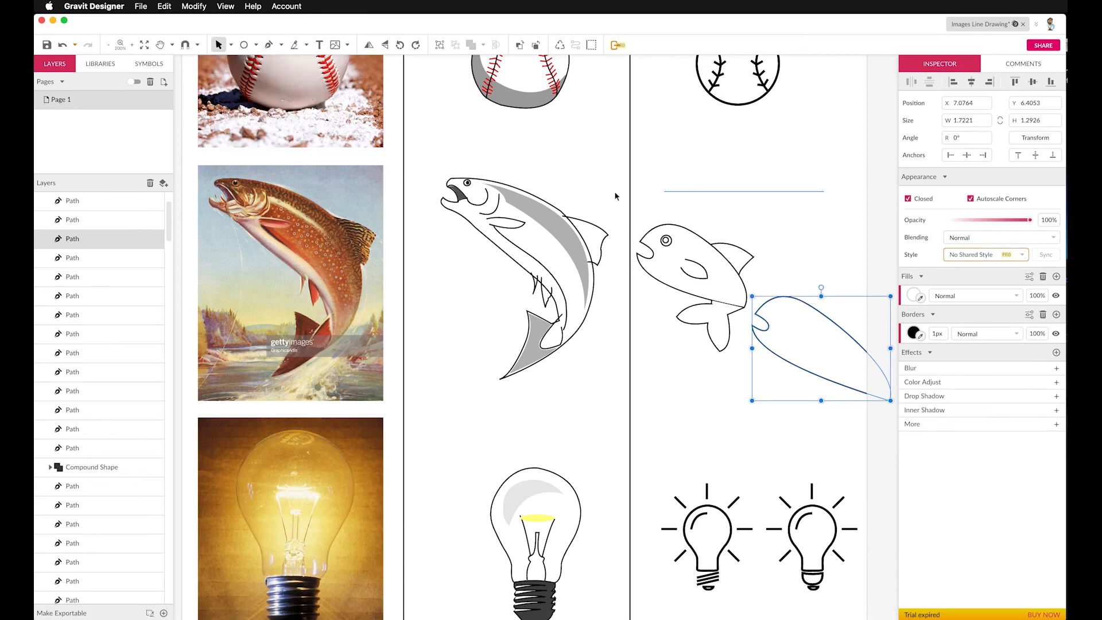
Move the complete original simplified fish above the elongated body copy, to about X 6.38 in, Y 4.72 in
click(722, 212)
drag(645, 214, 740, 349)
drag(664, 285, 722, 224)
click(722, 223)
Send the original simplified fish's tail fin to the back and deselect it
click(787, 252)
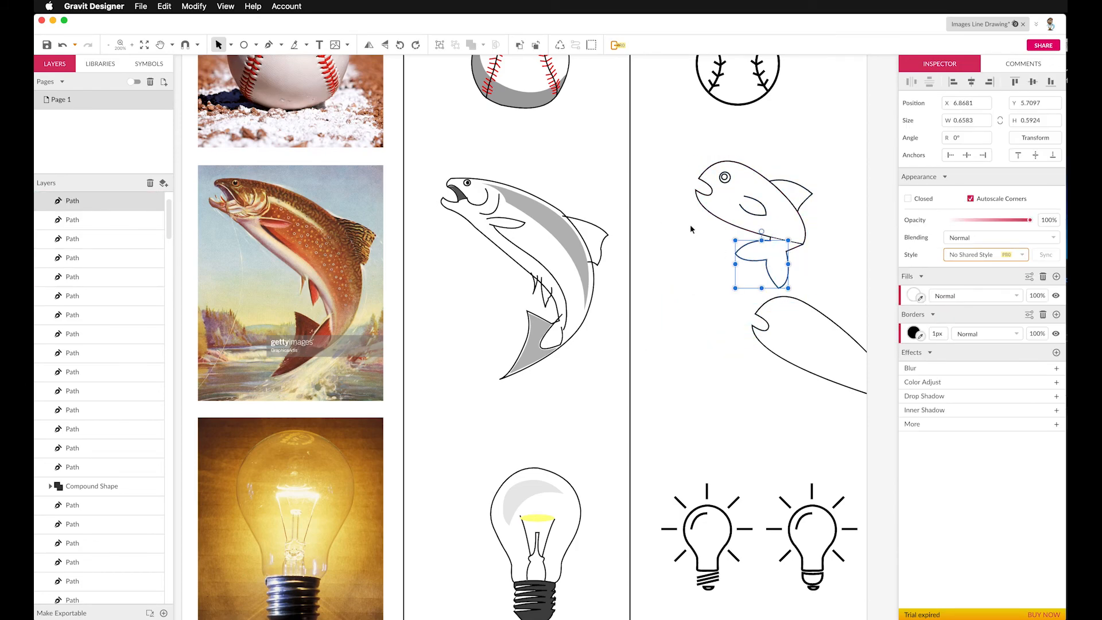
click(194, 7)
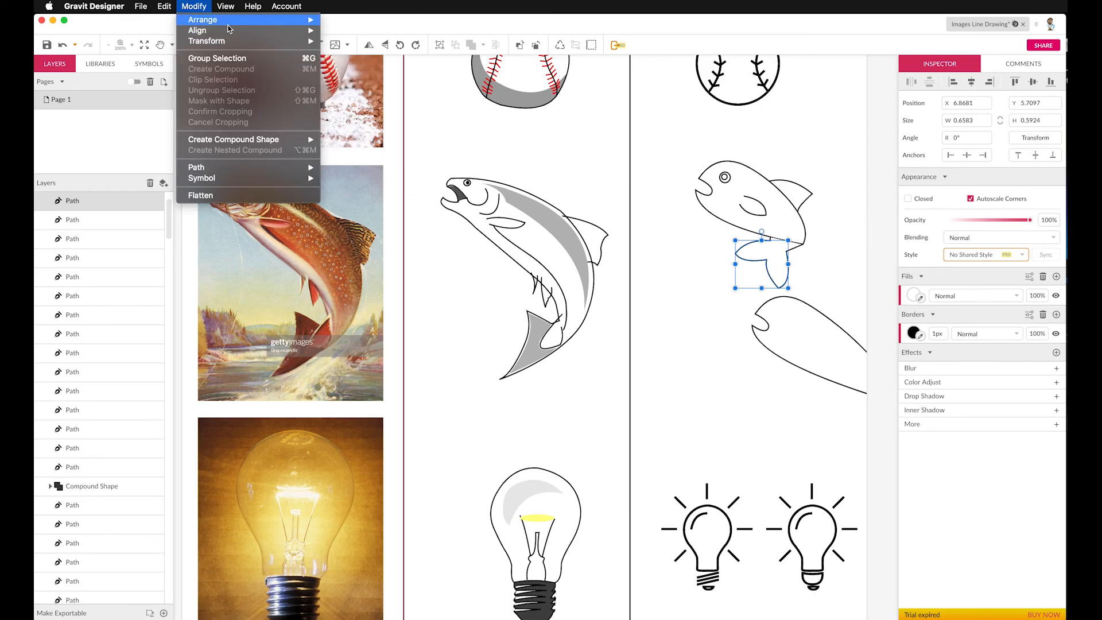
mouse_move(230, 21)
click(353, 52)
click(692, 166)
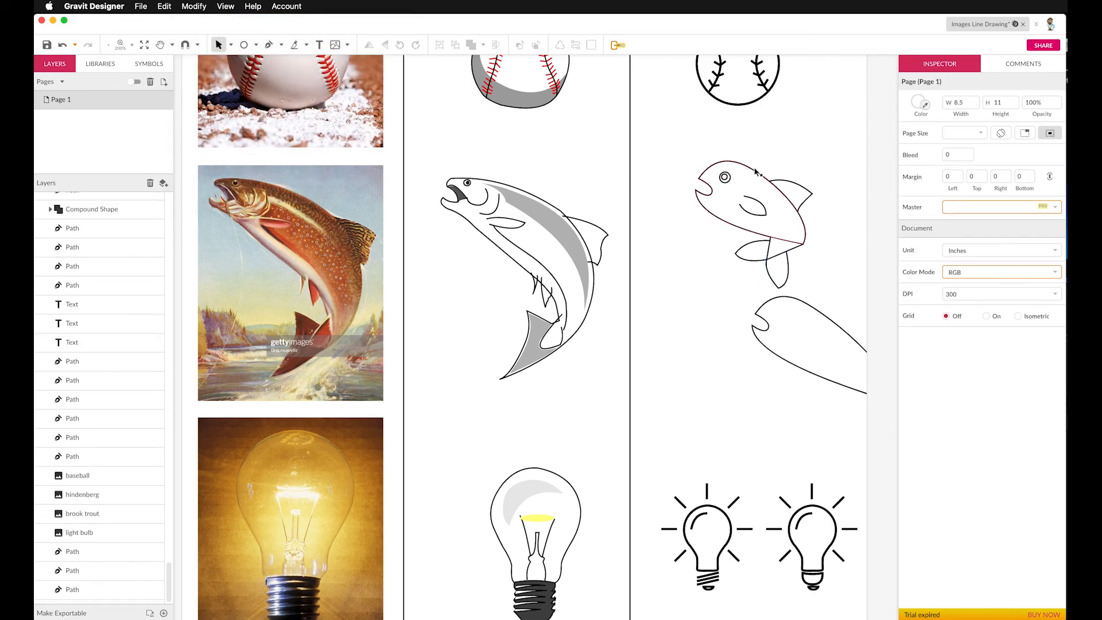
Move the elongated body copy fully onto the page, below the original simplified fish
drag(773, 311, 699, 315)
click(801, 183)
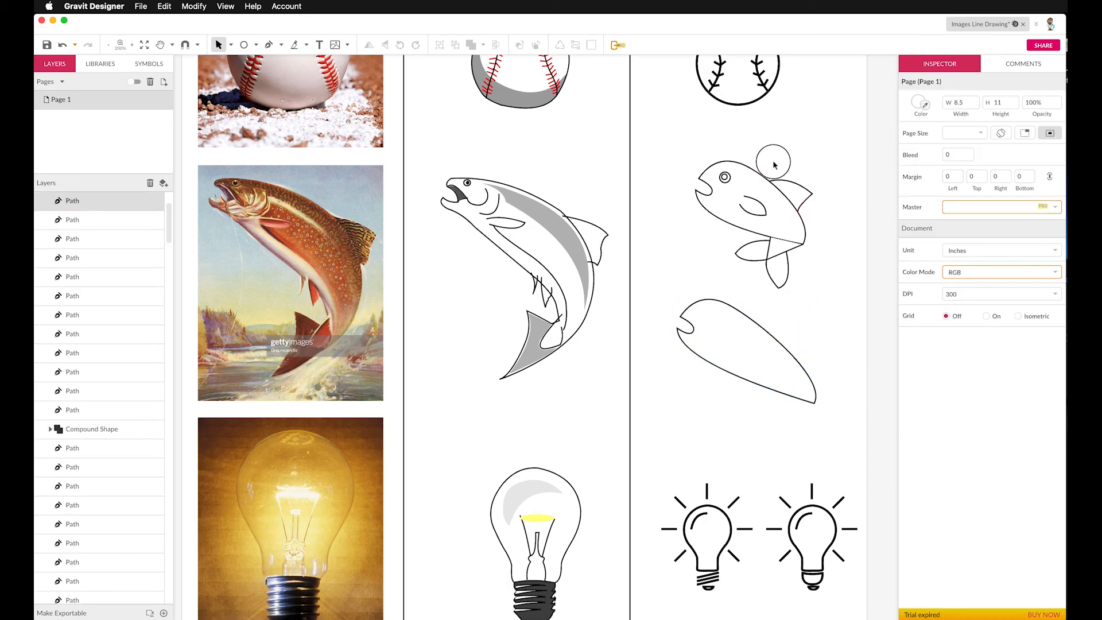
click(757, 203)
Copy the original fish's eye, side fin and dorsal fin, without its body, onto the elongated body
drag(721, 149, 815, 217)
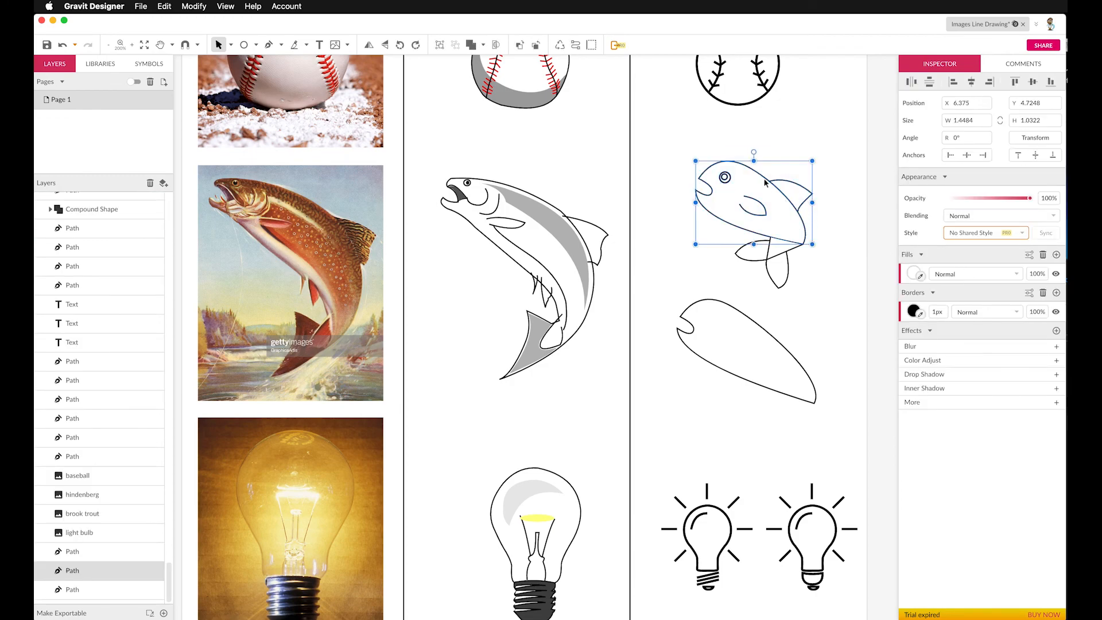
click(763, 180)
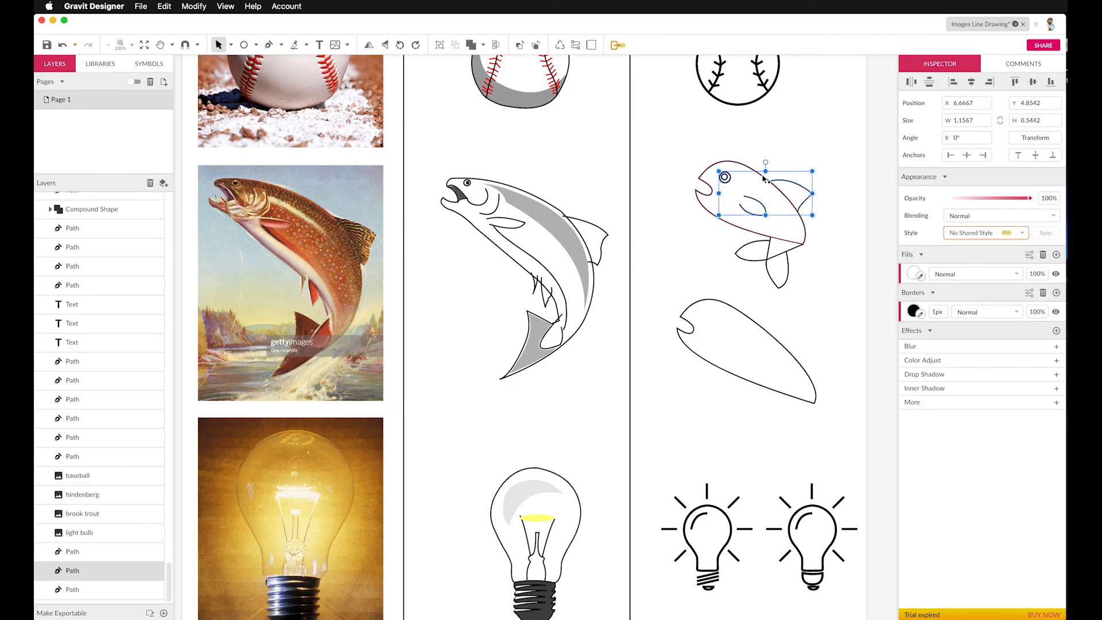
drag(762, 207, 743, 344)
click(673, 283)
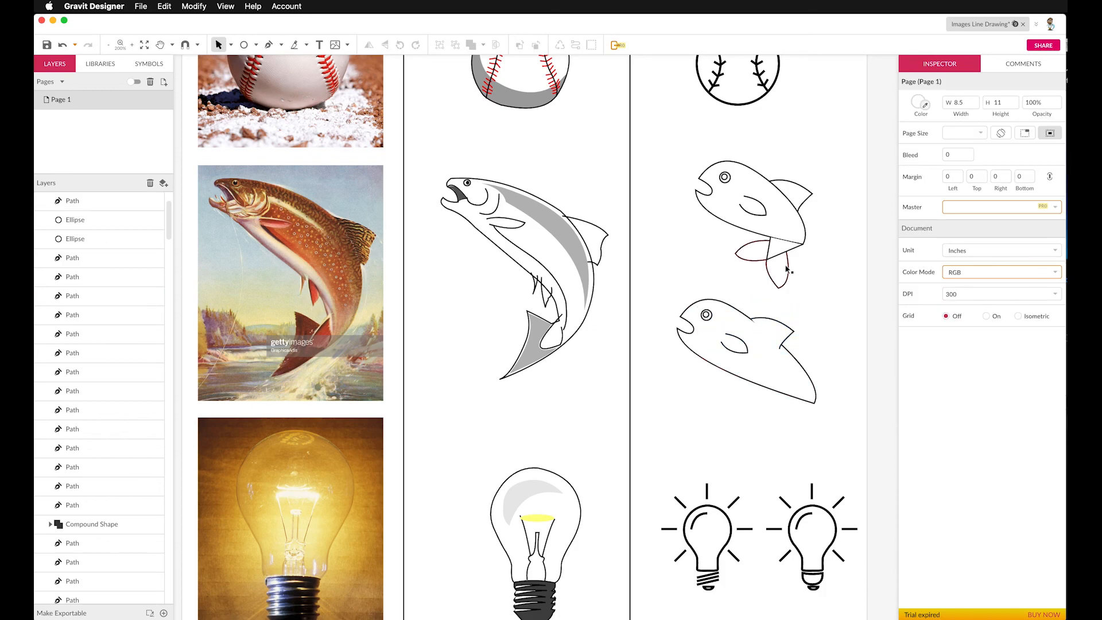
click(791, 337)
click(811, 311)
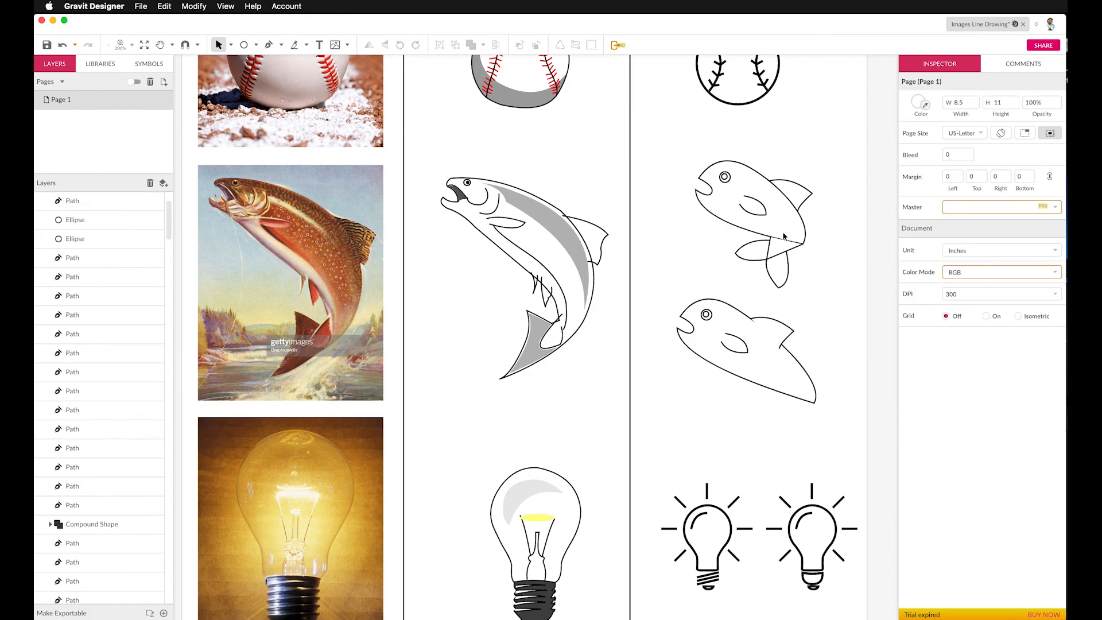
Copy the tail fin, rotate it to 75°, and attach it to the elongated body's end at about X 7.62 in, Y 7.51 in
click(789, 274)
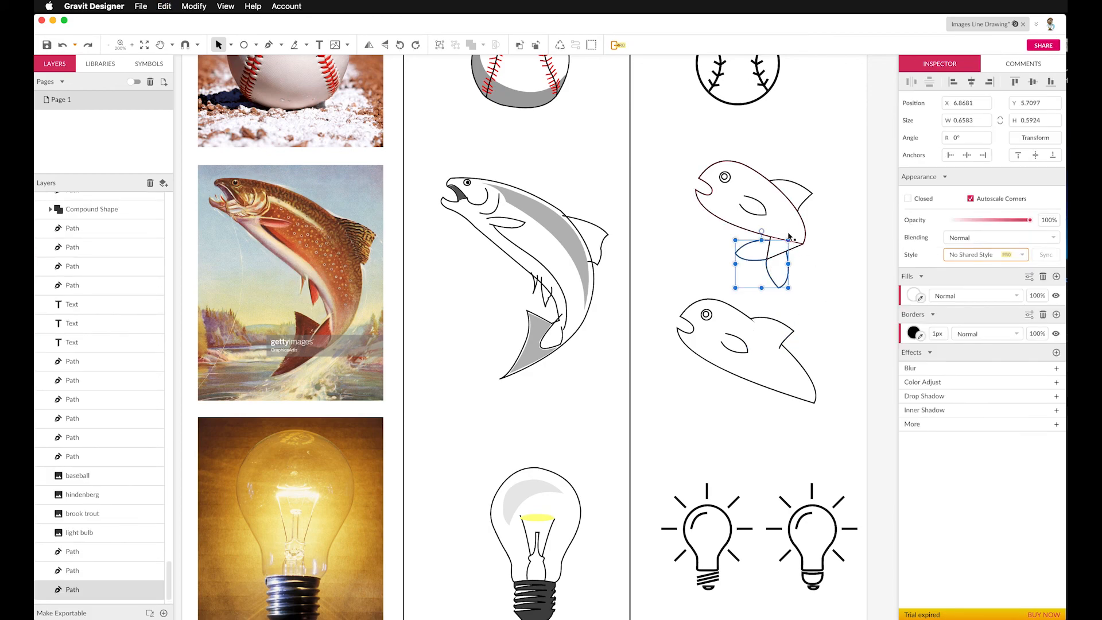
drag(761, 231, 824, 410)
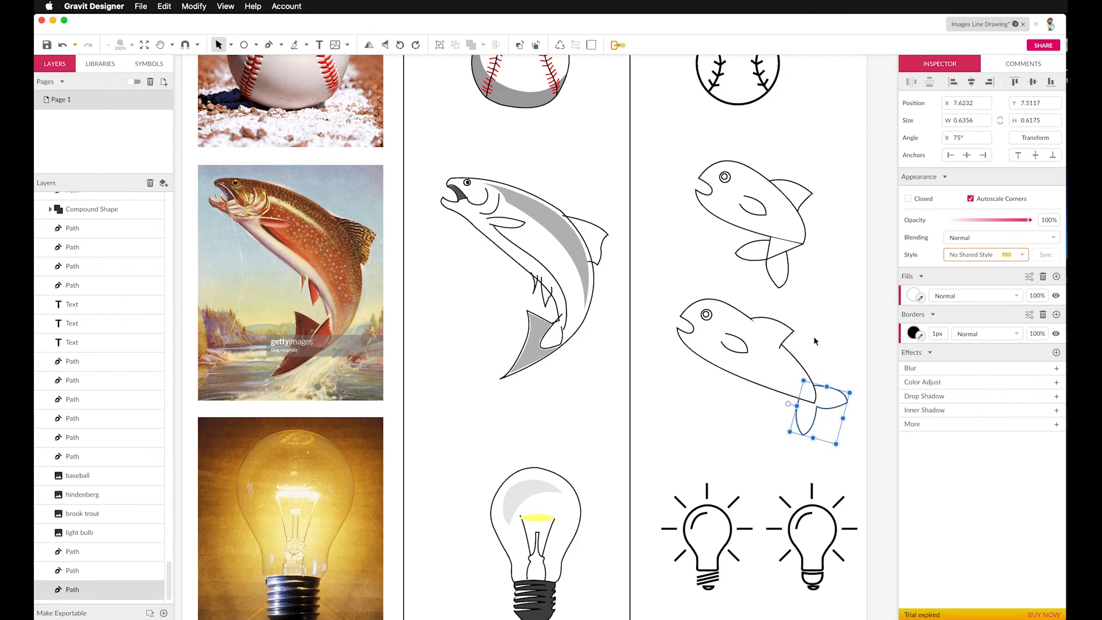
click(701, 265)
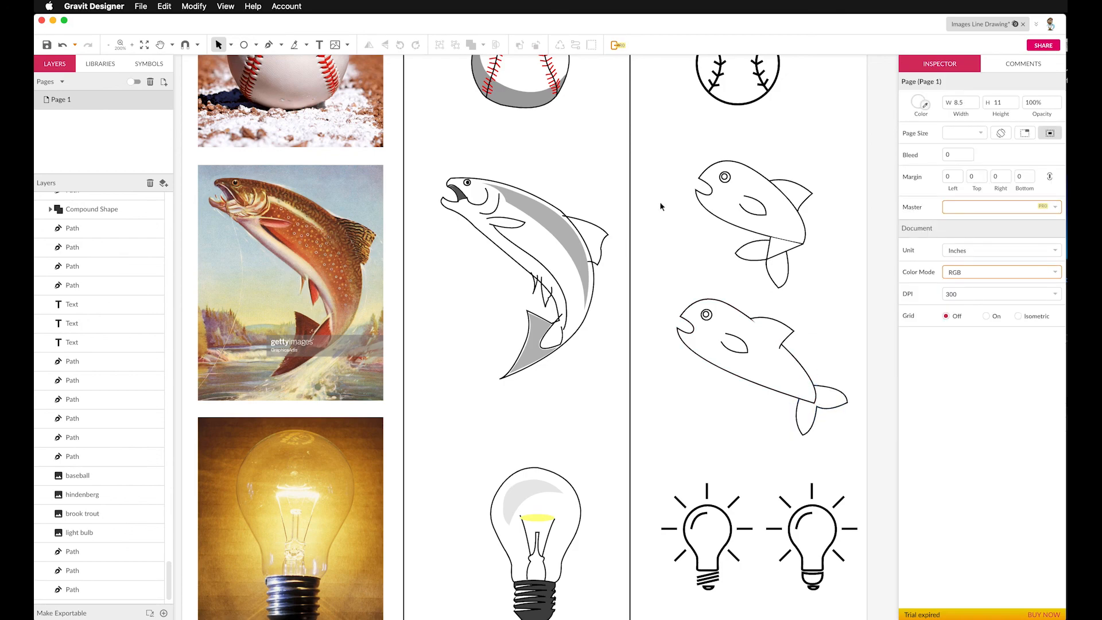
Select all parts of both simplified fish, set their border width to 2px, and deselect them
scroll(756, 184, down, 1)
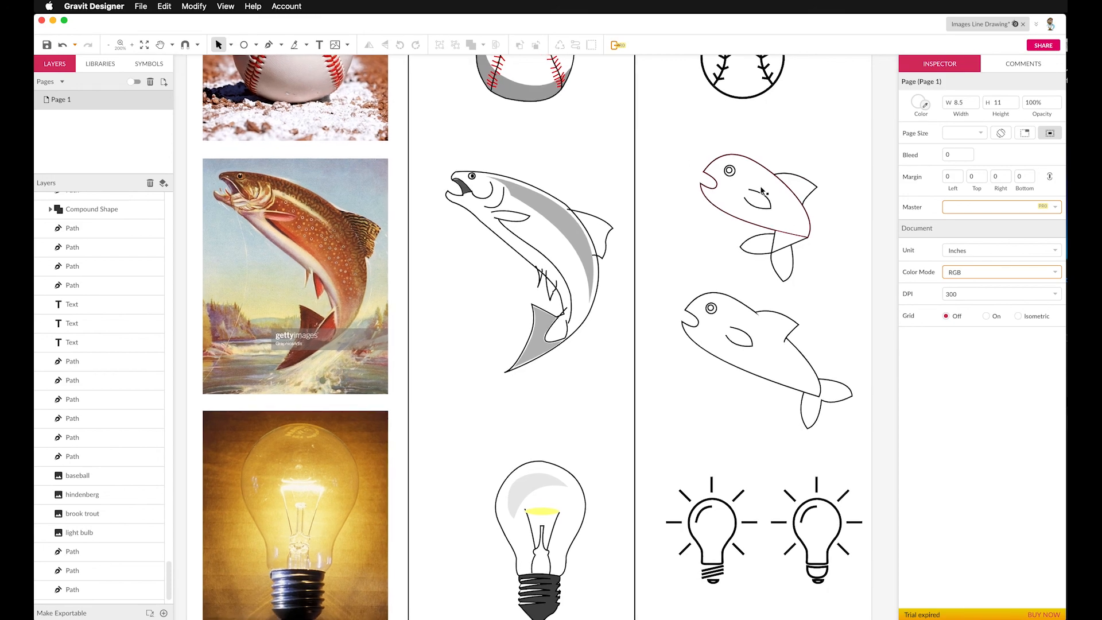
scroll(762, 192, down, 1)
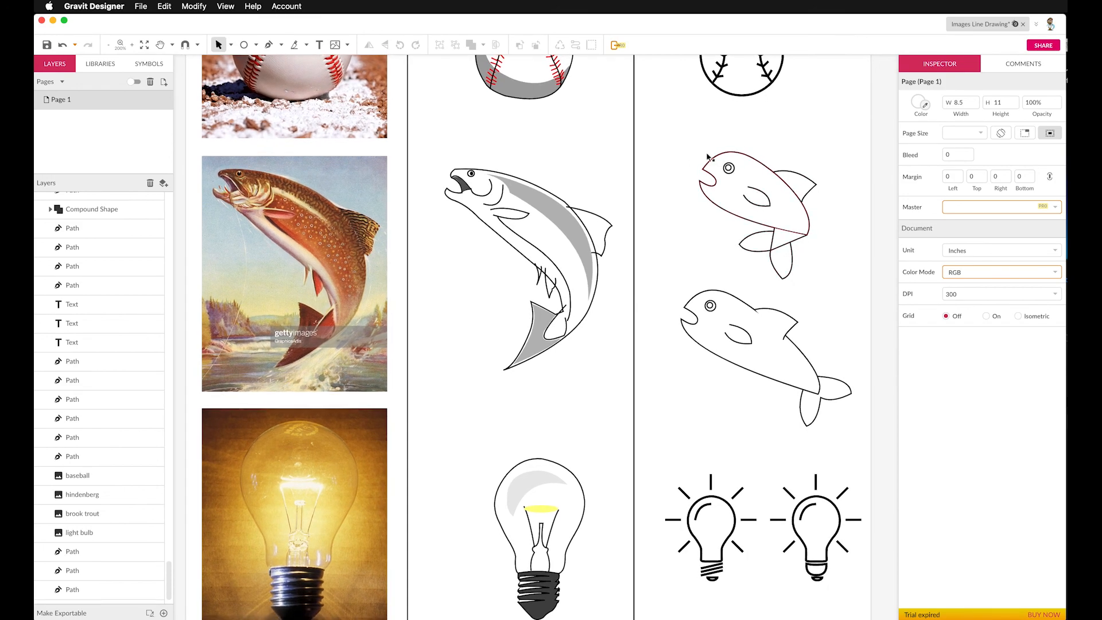
drag(658, 132, 858, 438)
click(944, 310)
click(943, 310)
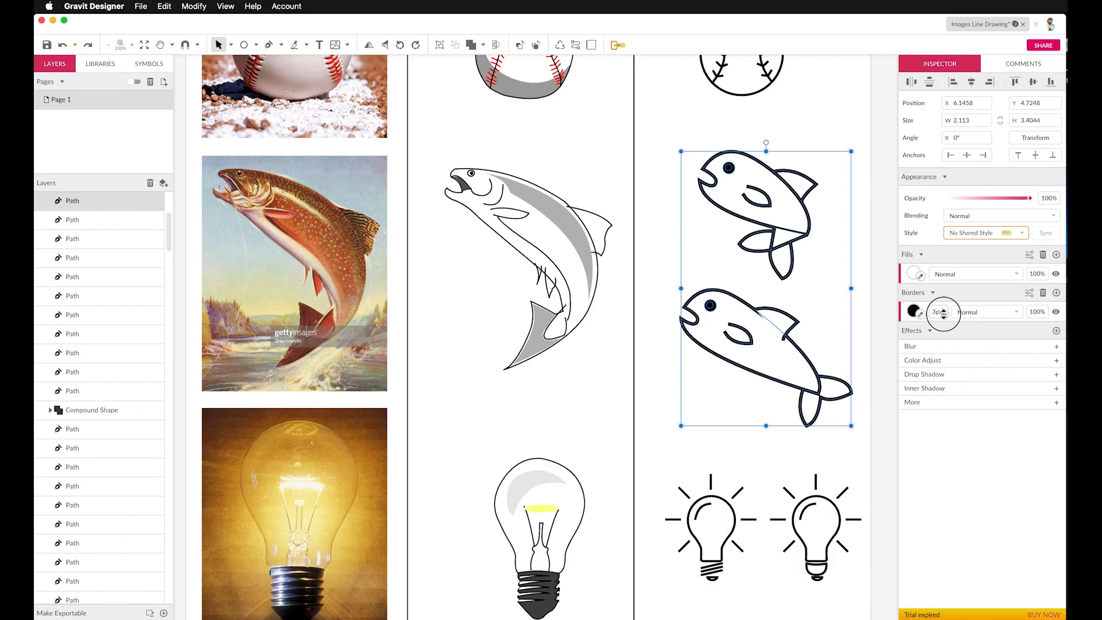
click(944, 315)
click(679, 125)
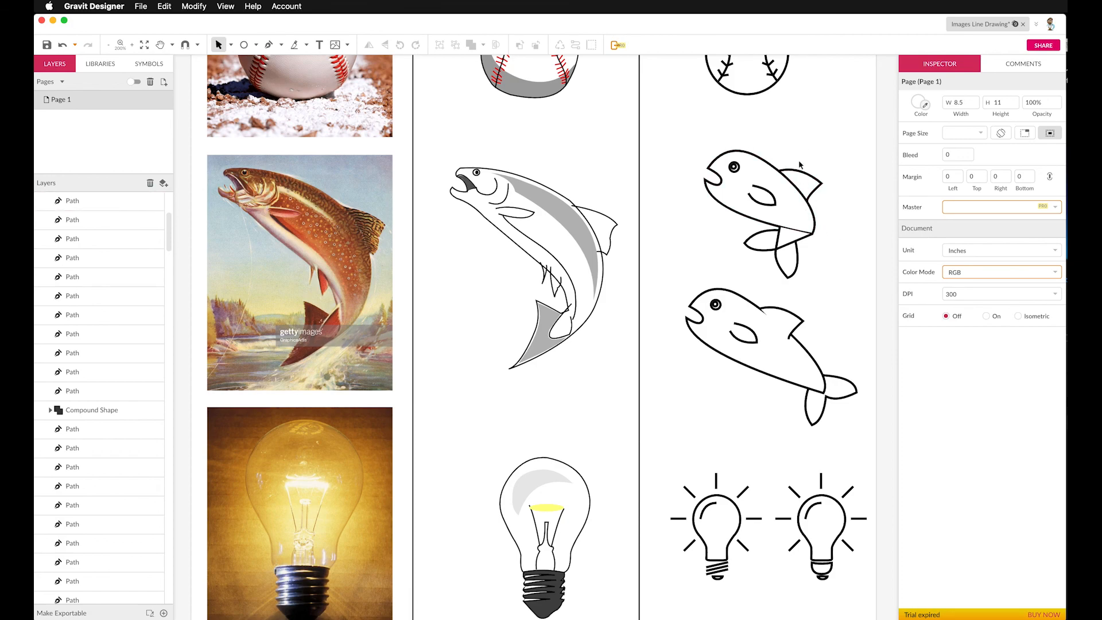
Send the elongated fish's dorsal fin to the back so the body covers its base, and deselect it
key(super+minus)
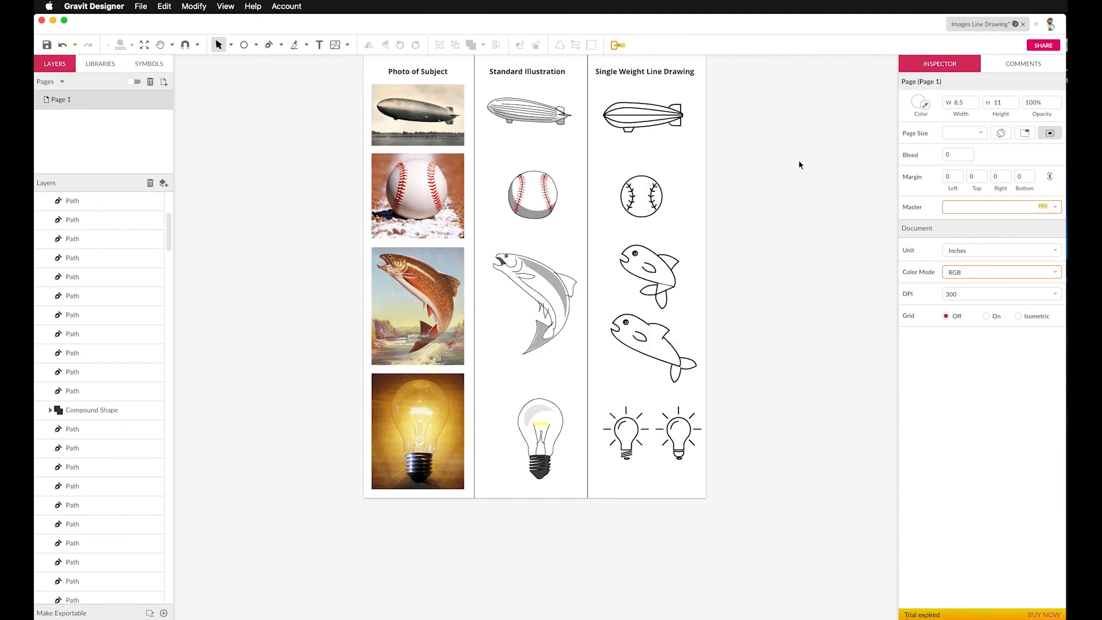
scroll(681, 266, up, 2)
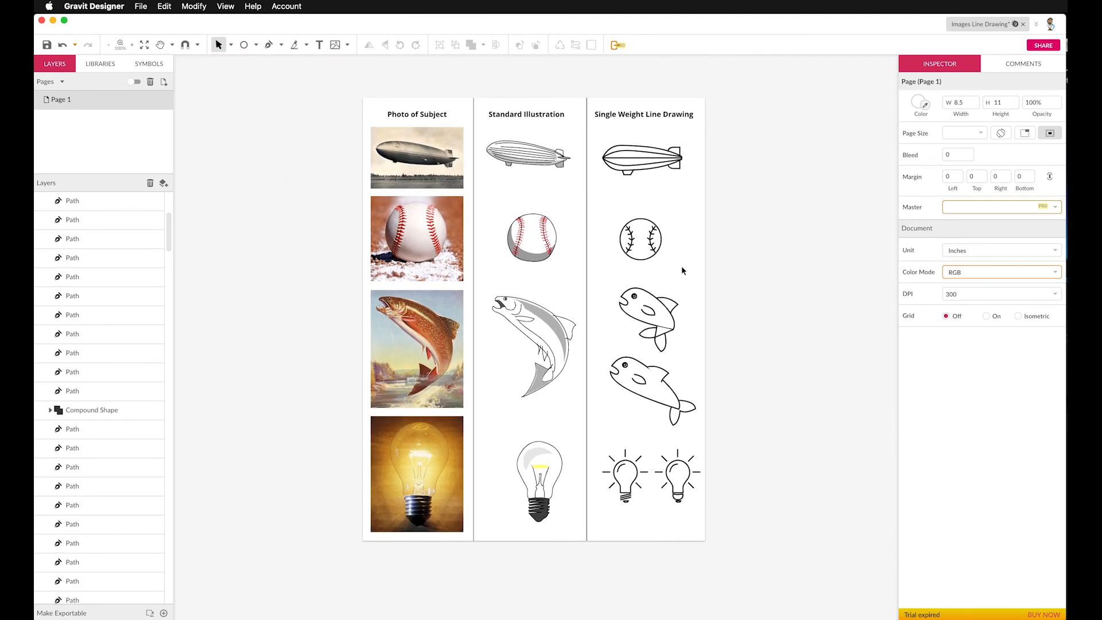
scroll(685, 270, up, 1)
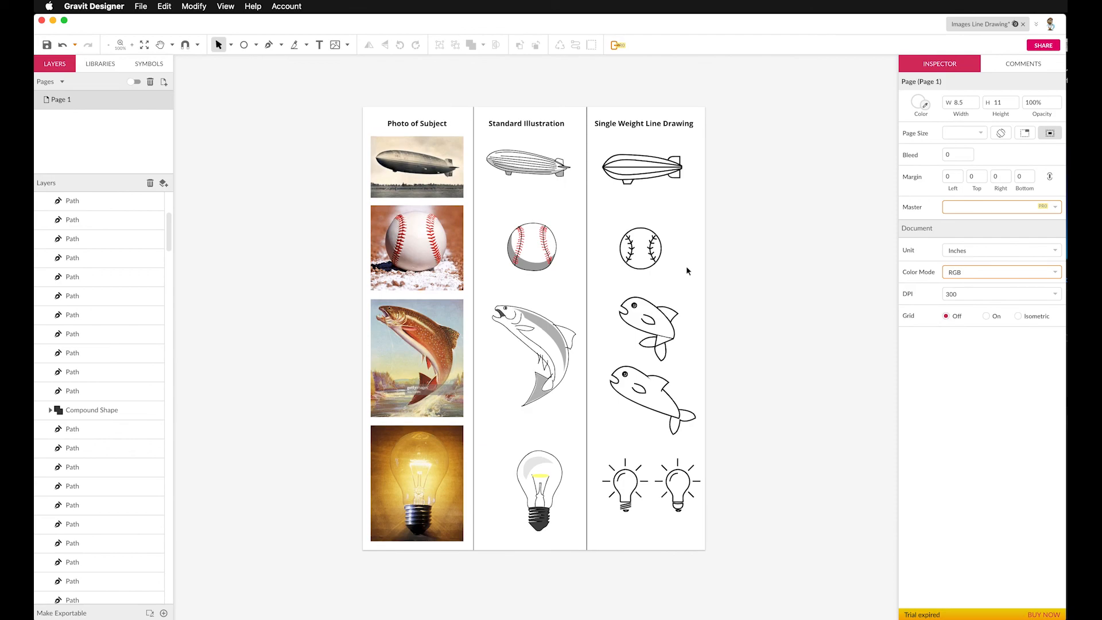
scroll(688, 271, down, 1)
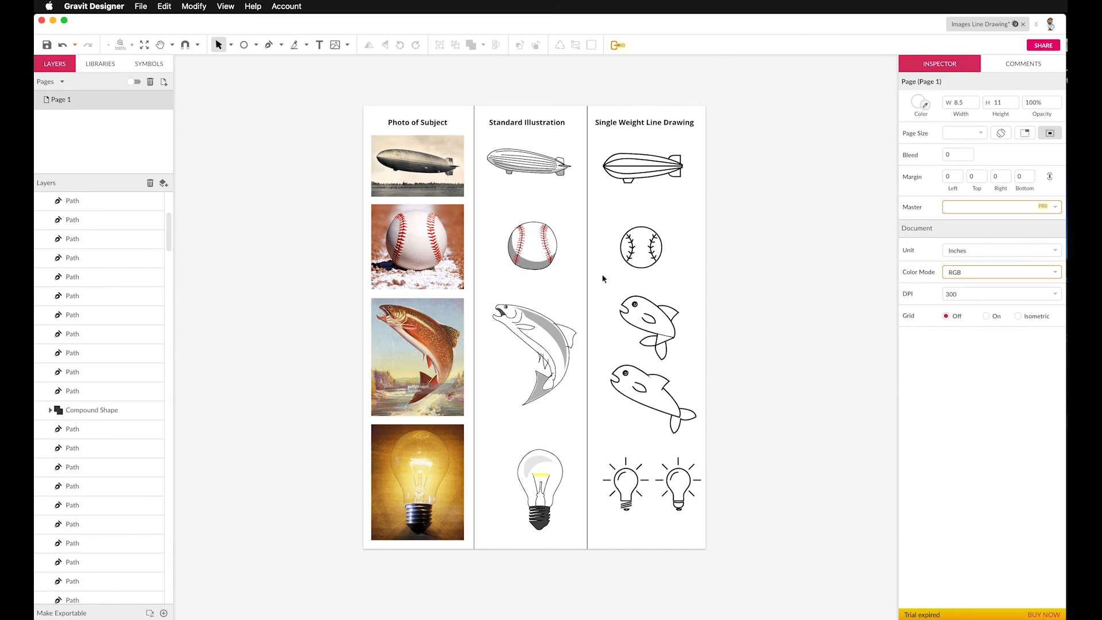
click(669, 384)
click(194, 6)
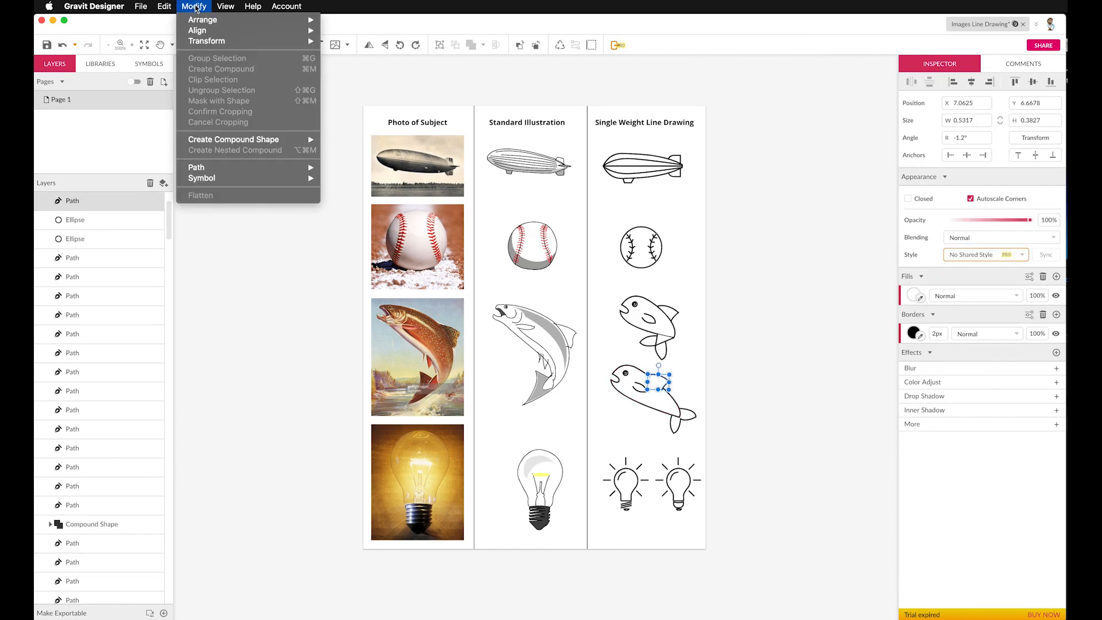
mouse_move(209, 41)
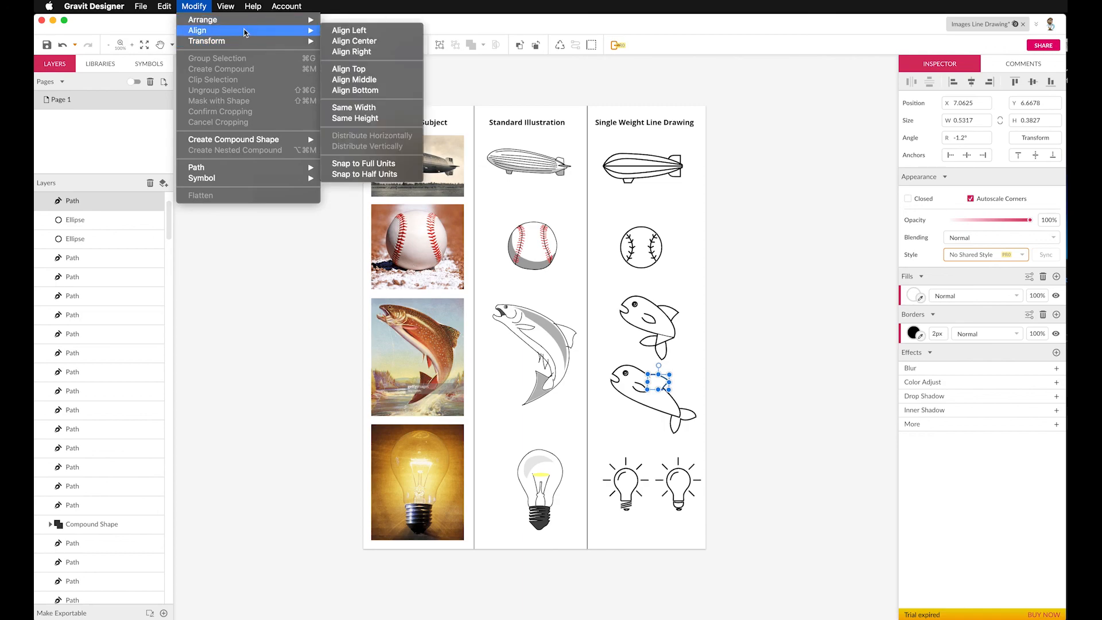
mouse_move(247, 21)
click(358, 57)
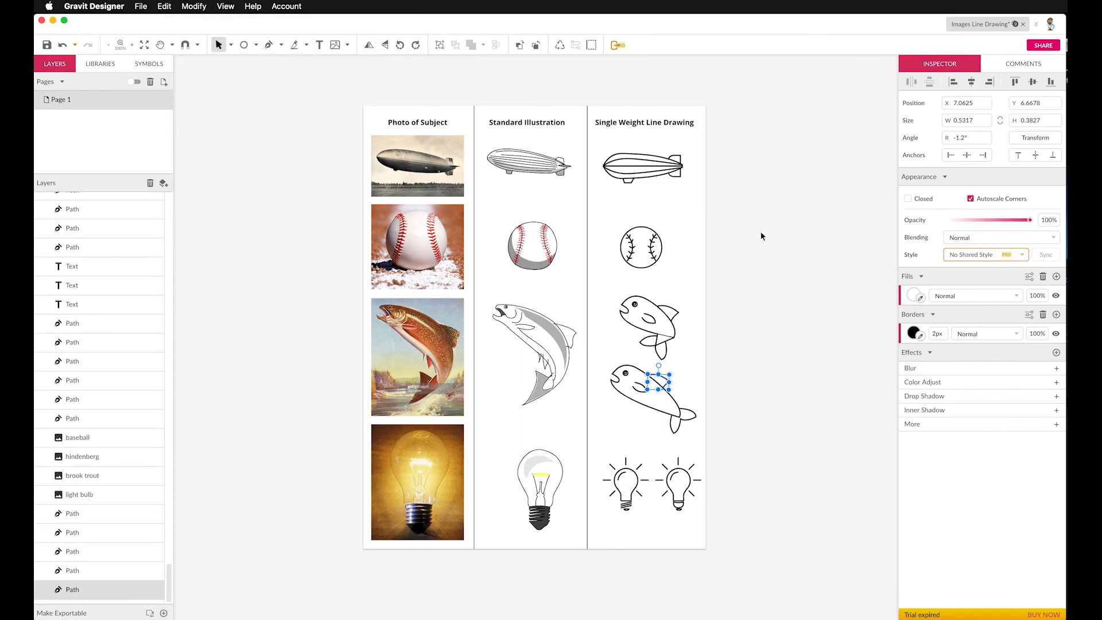
click(739, 166)
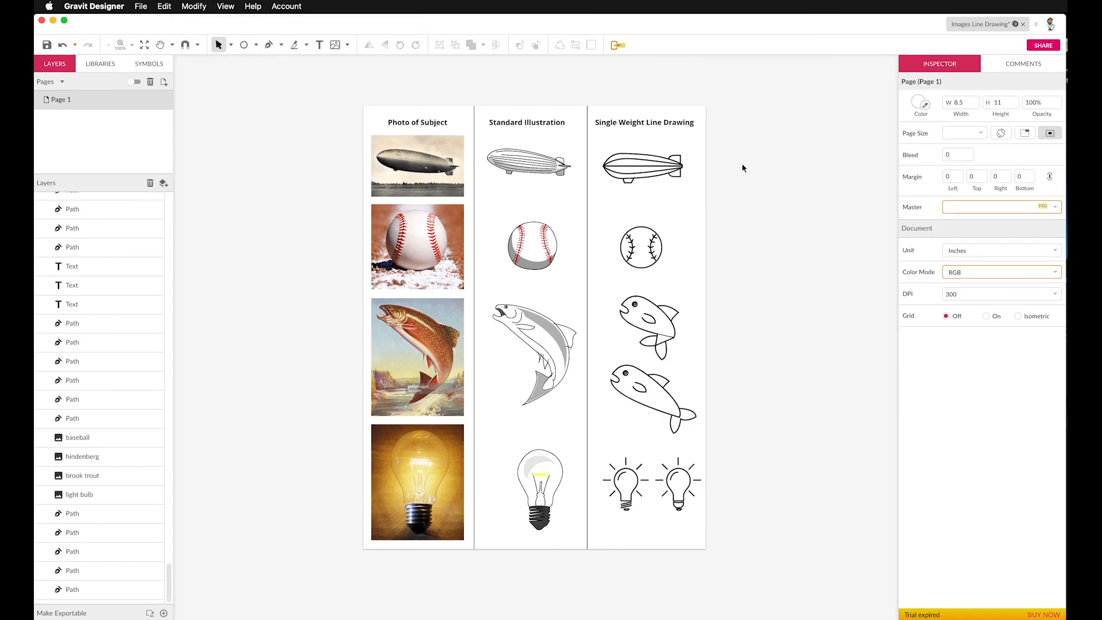